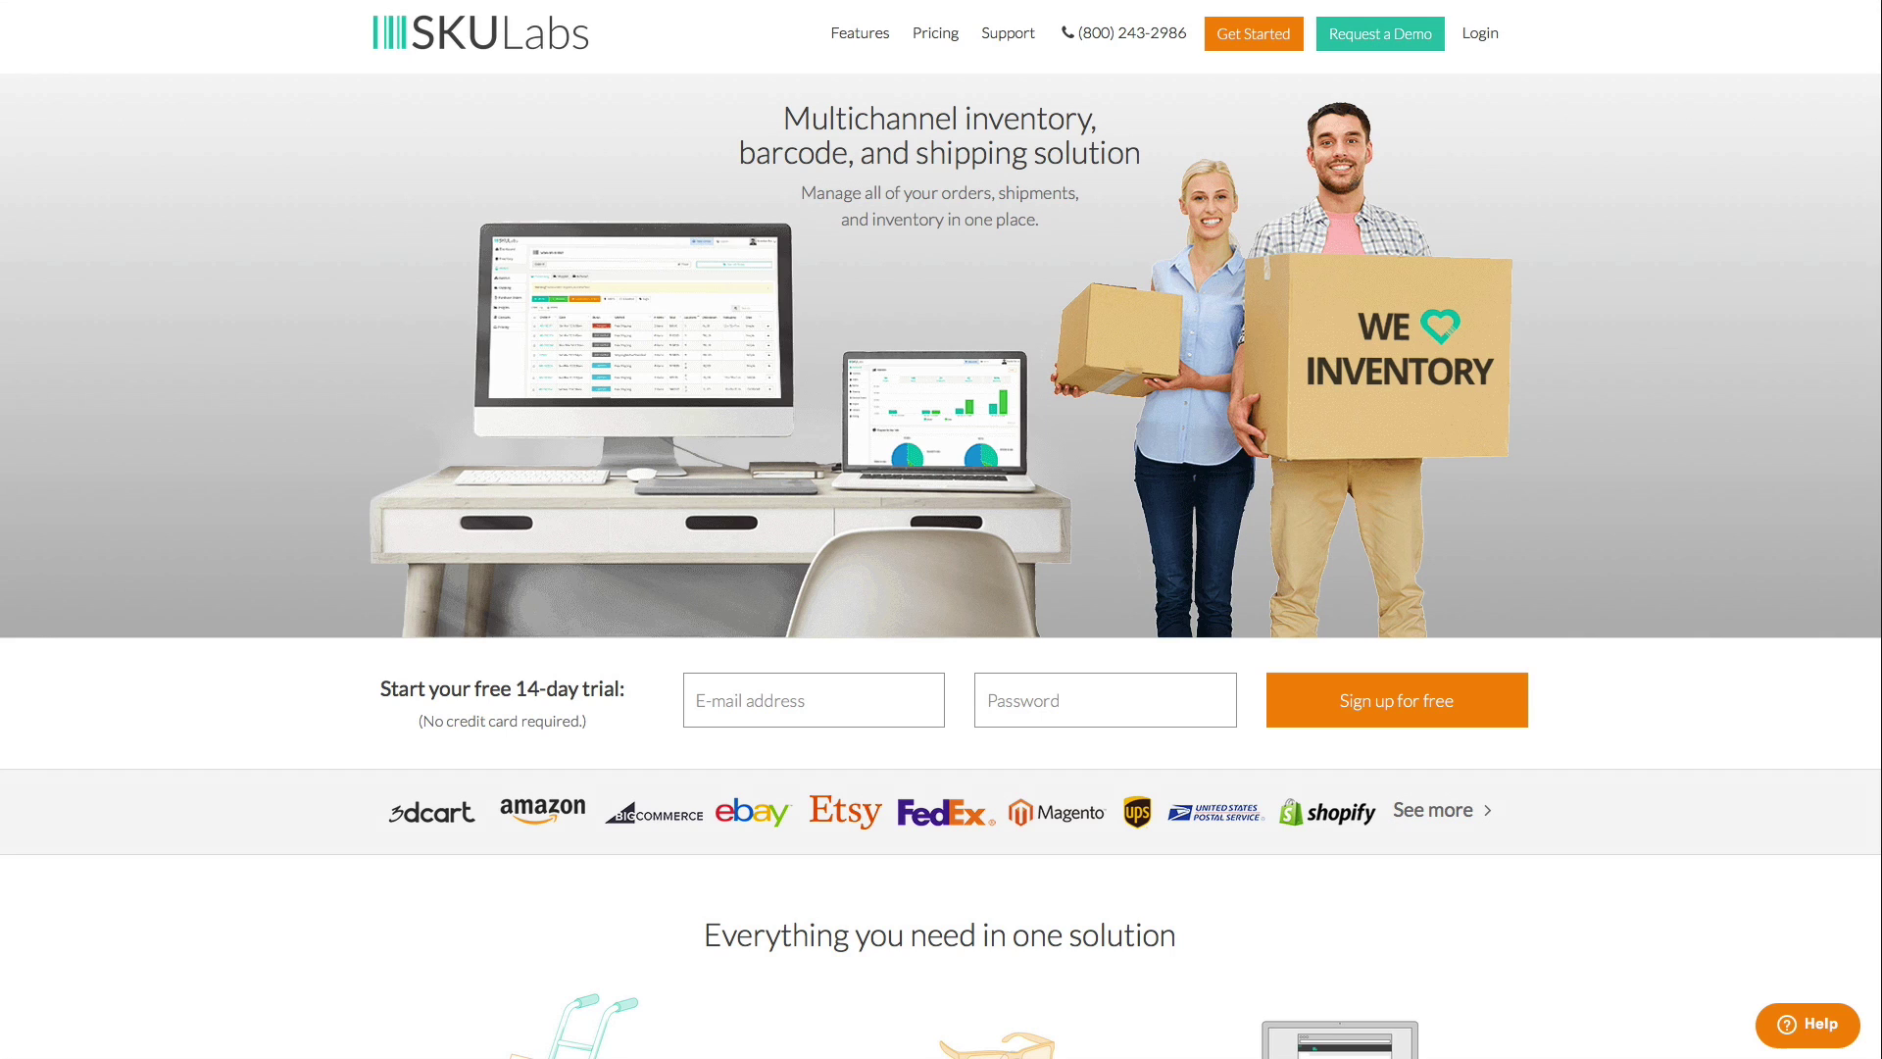
- Sign in with the account e-mail and password, then open the Inventory items list
click(1480, 38)
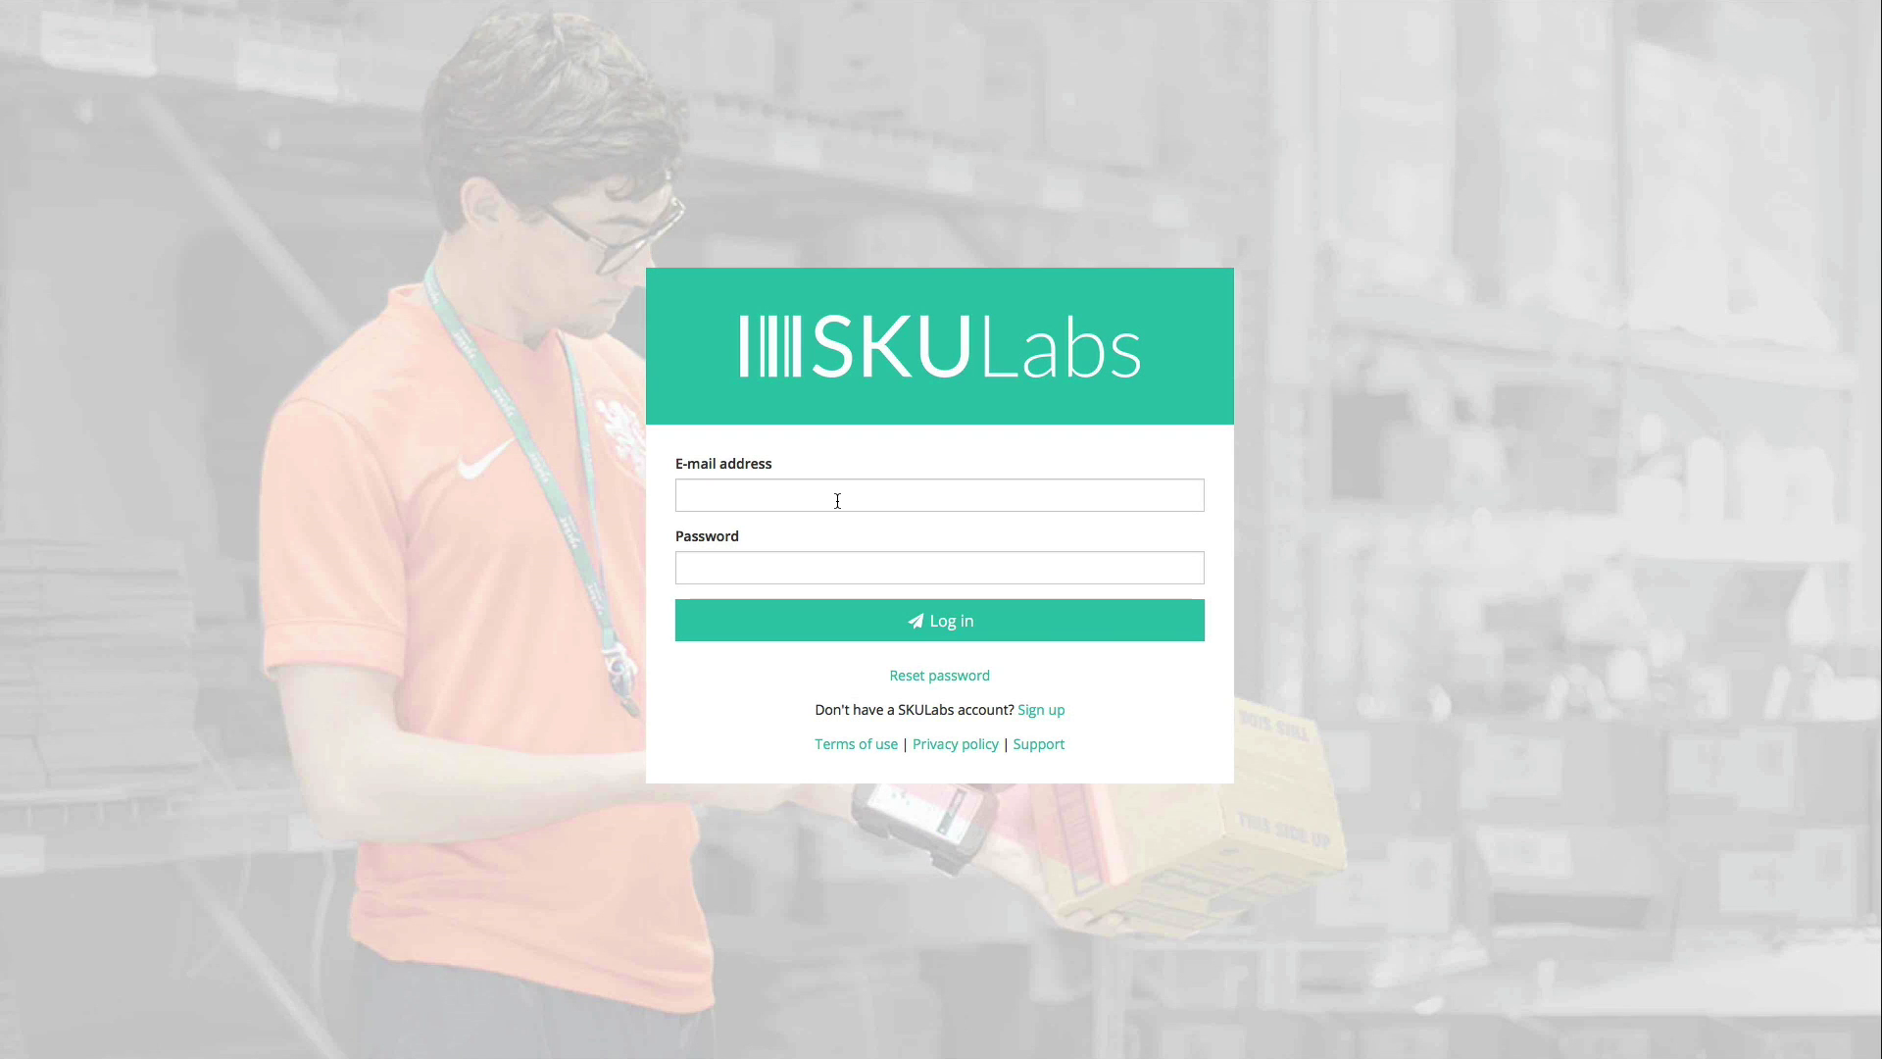
click(837, 500)
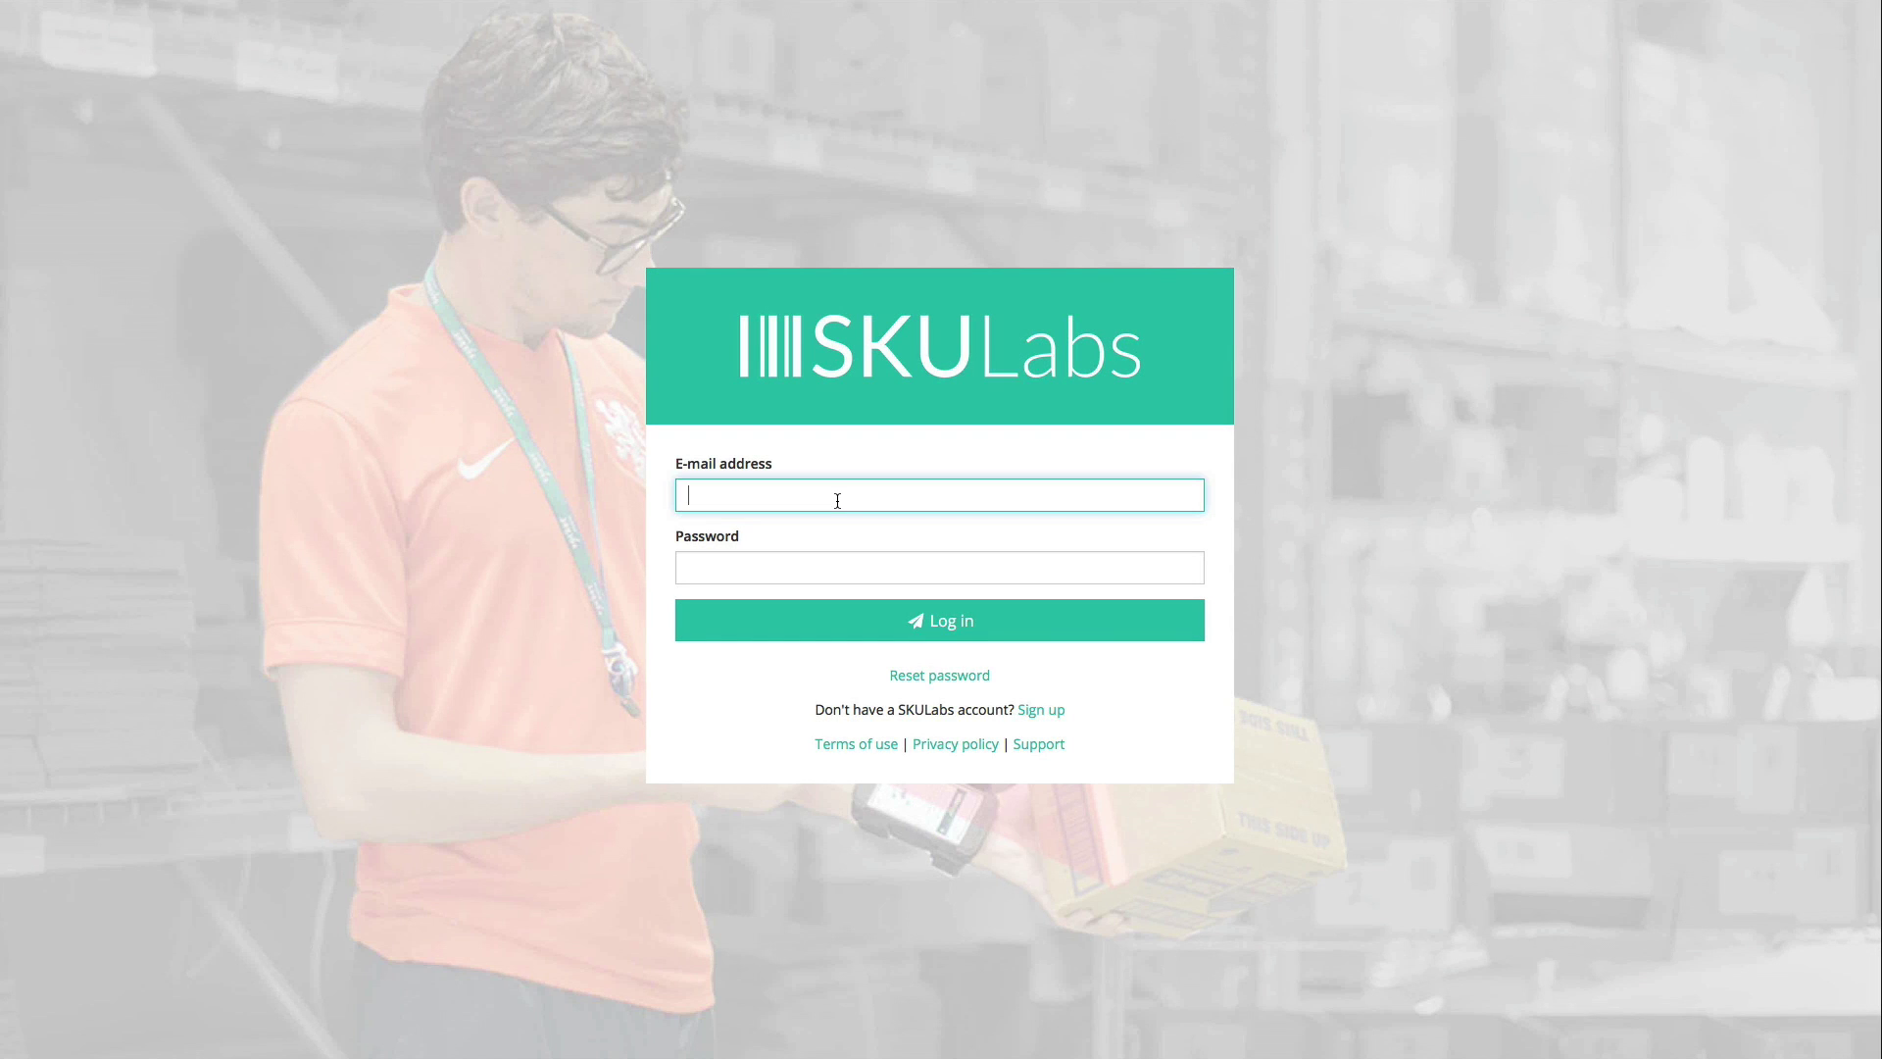
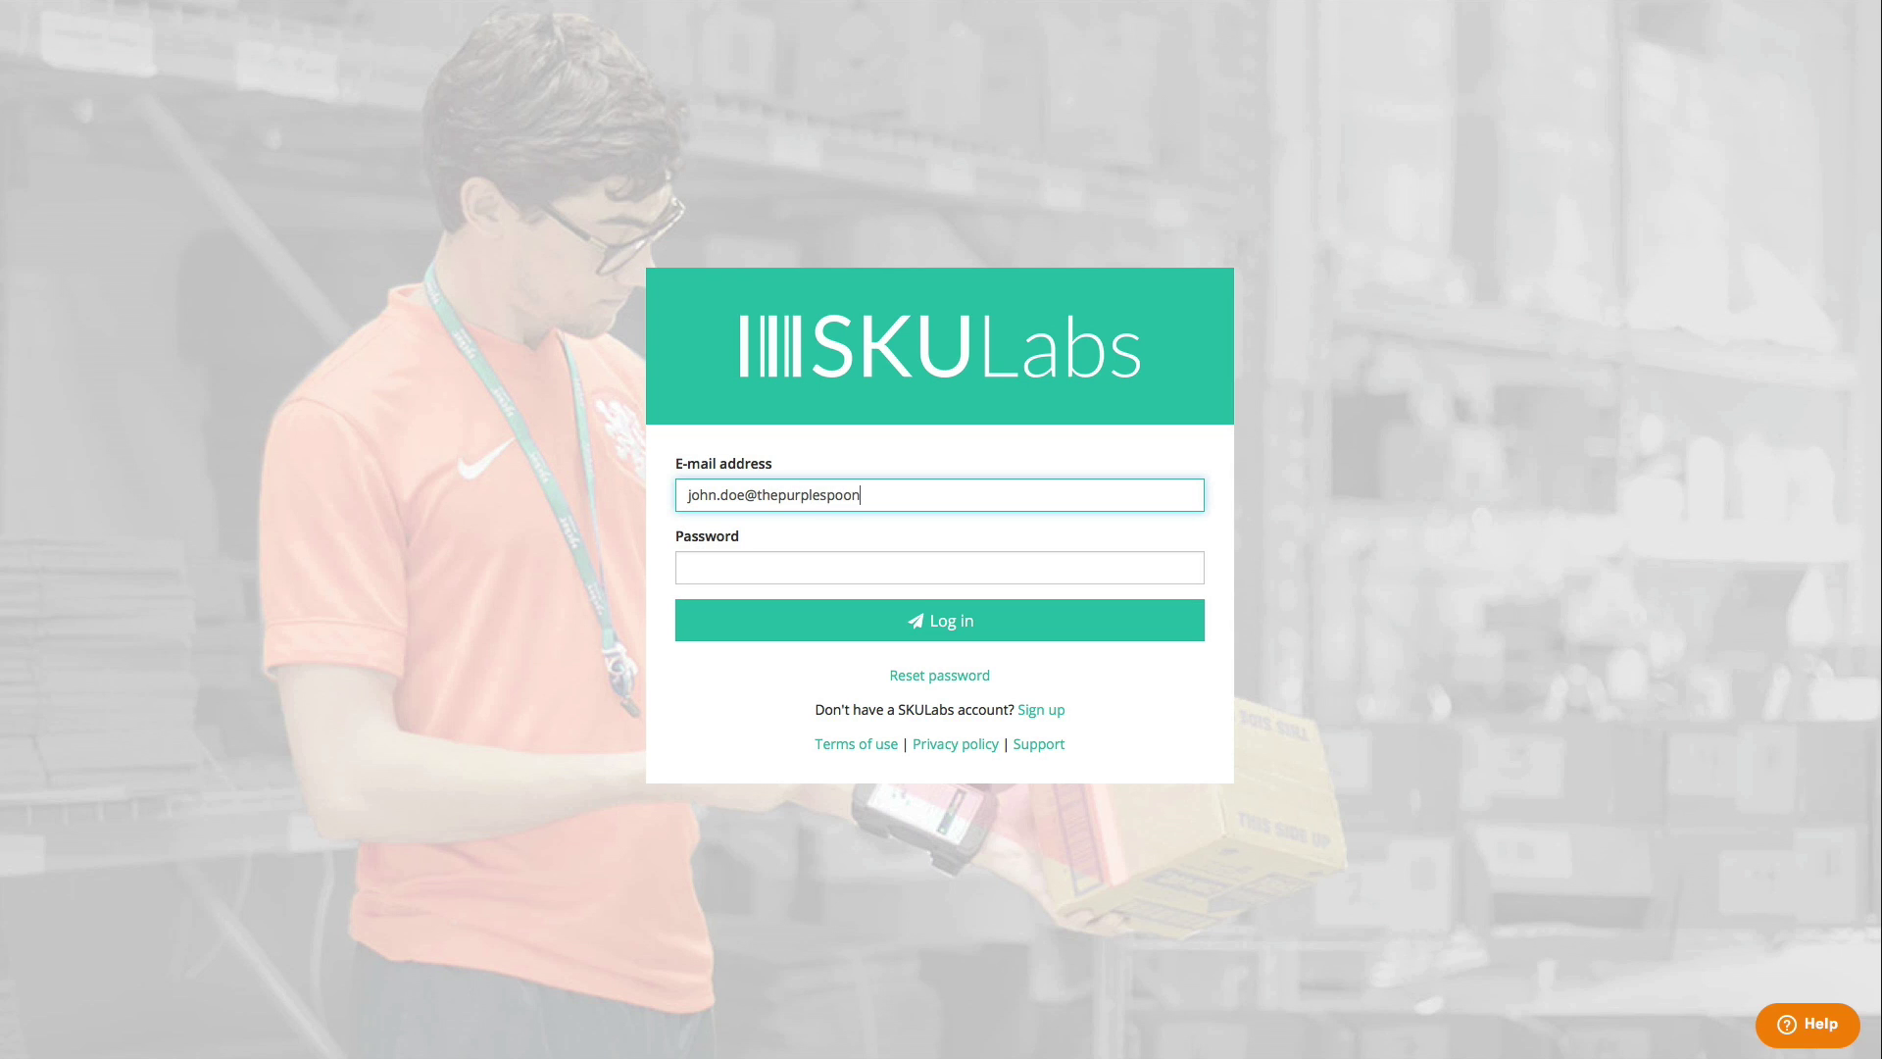
click(939, 568)
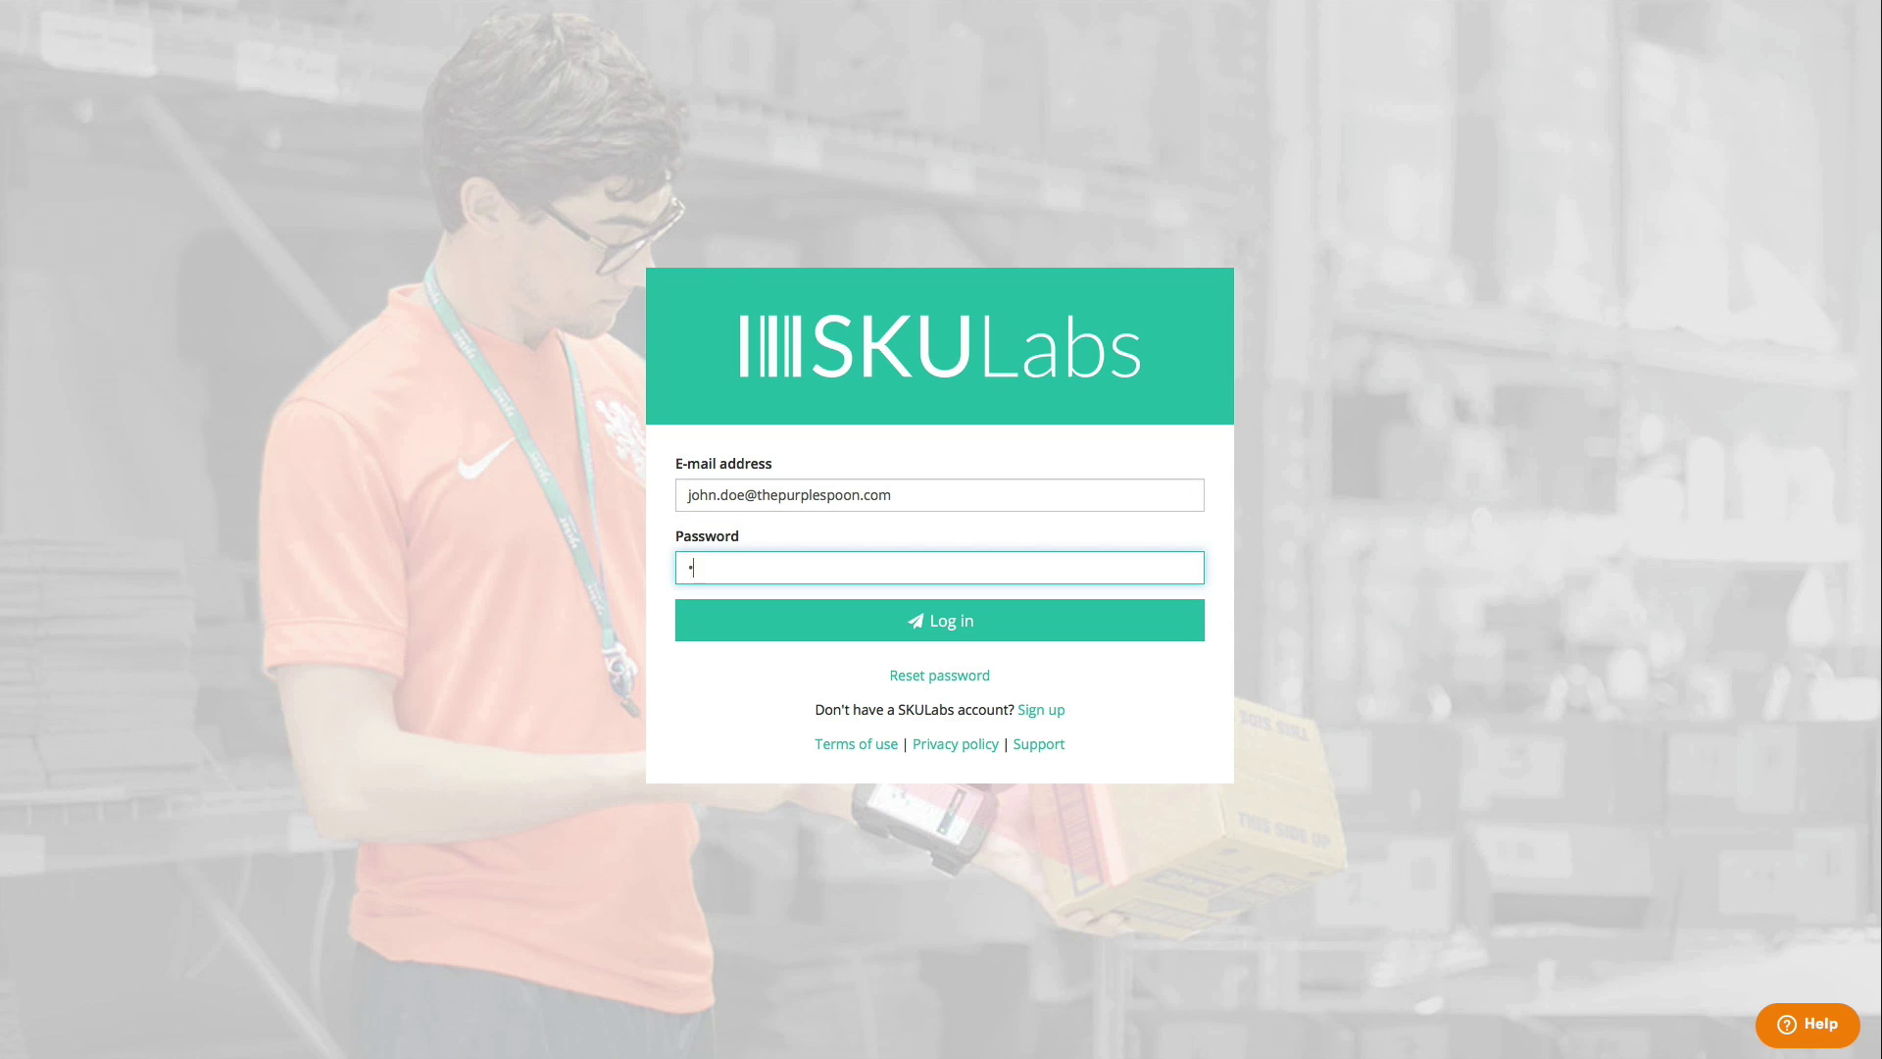
click(996, 638)
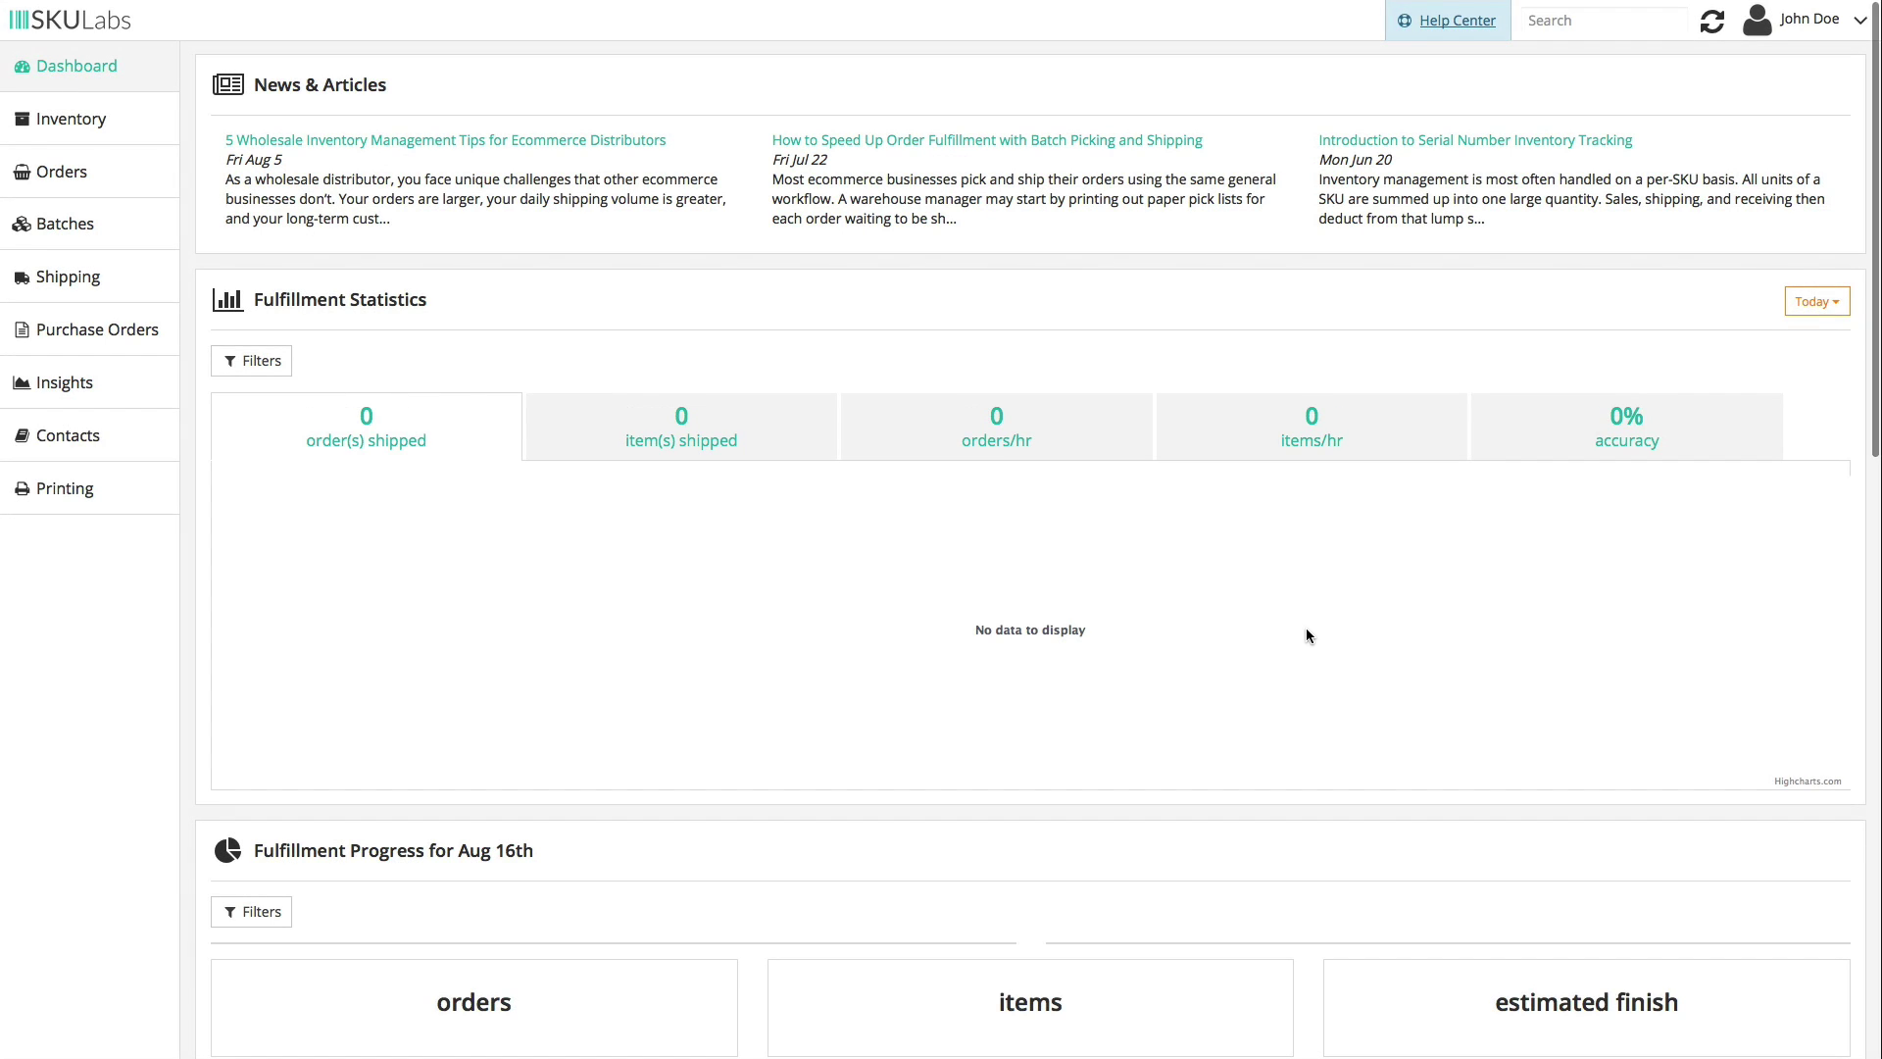
click(158, 132)
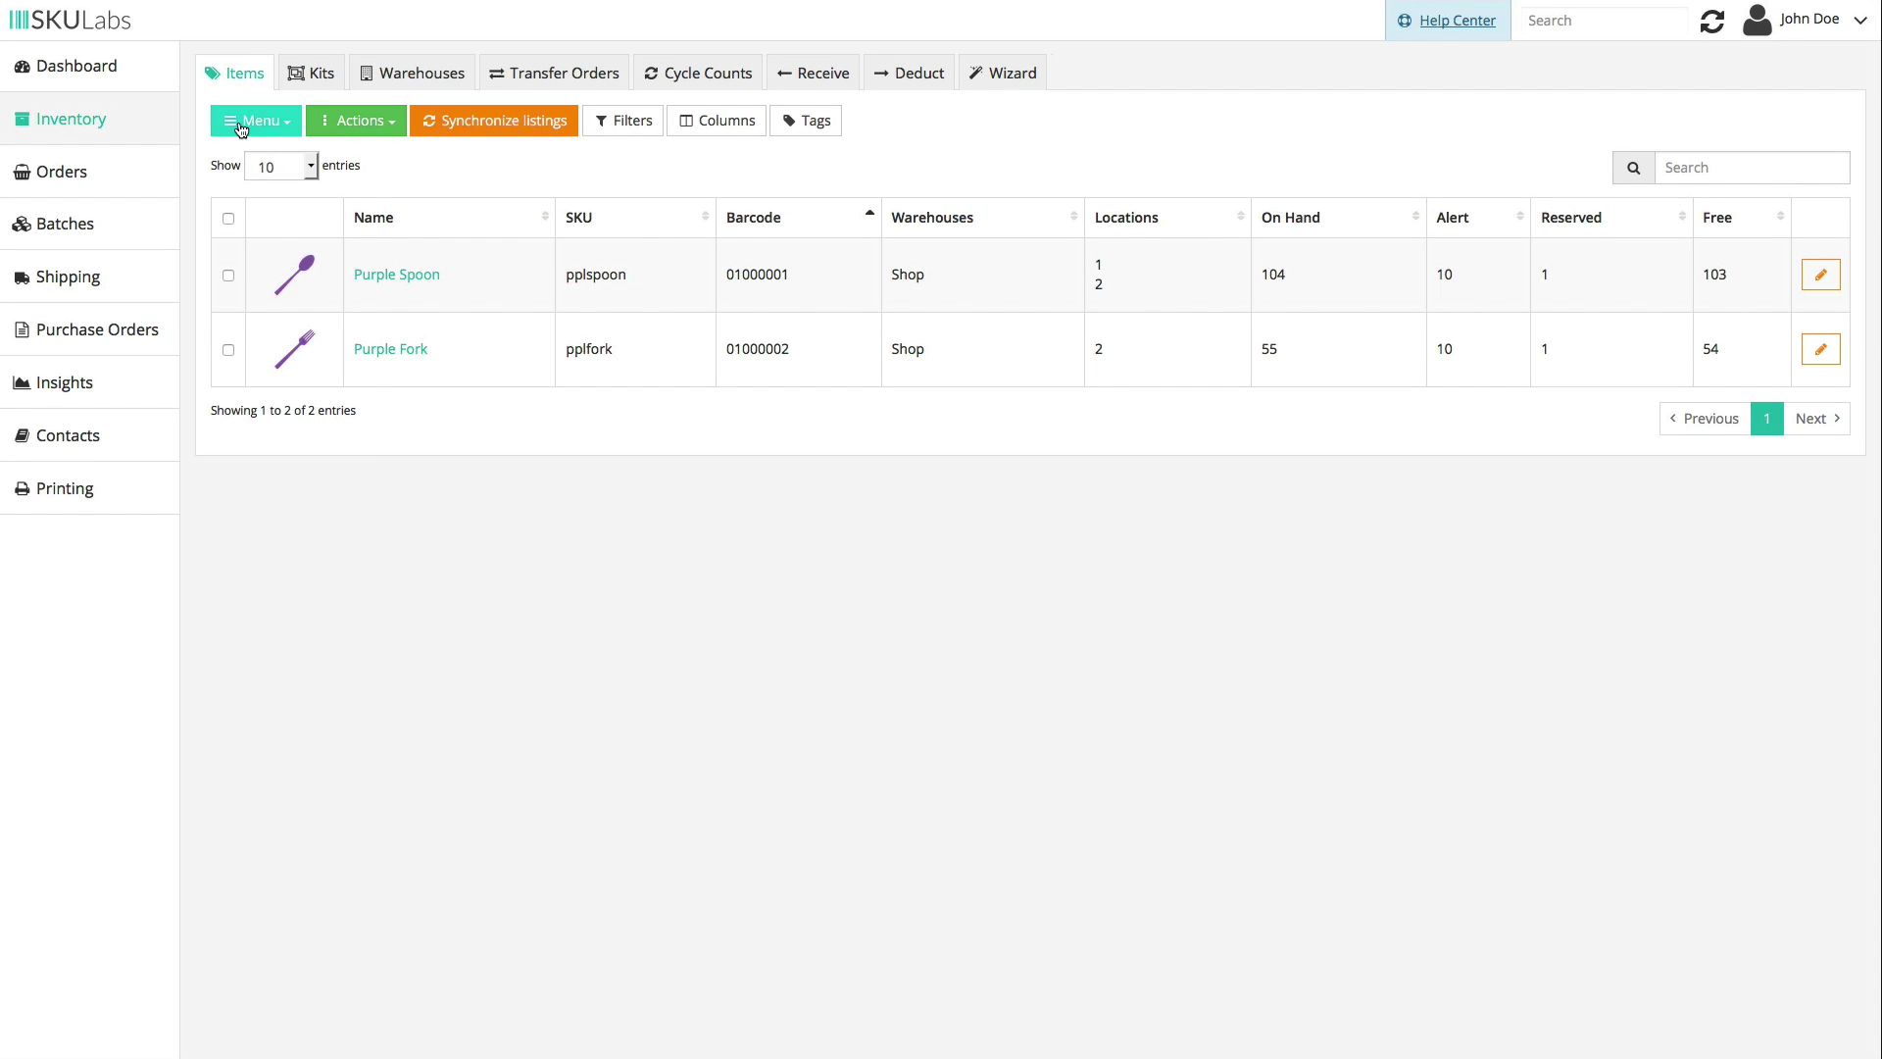
click(245, 125)
click(287, 336)
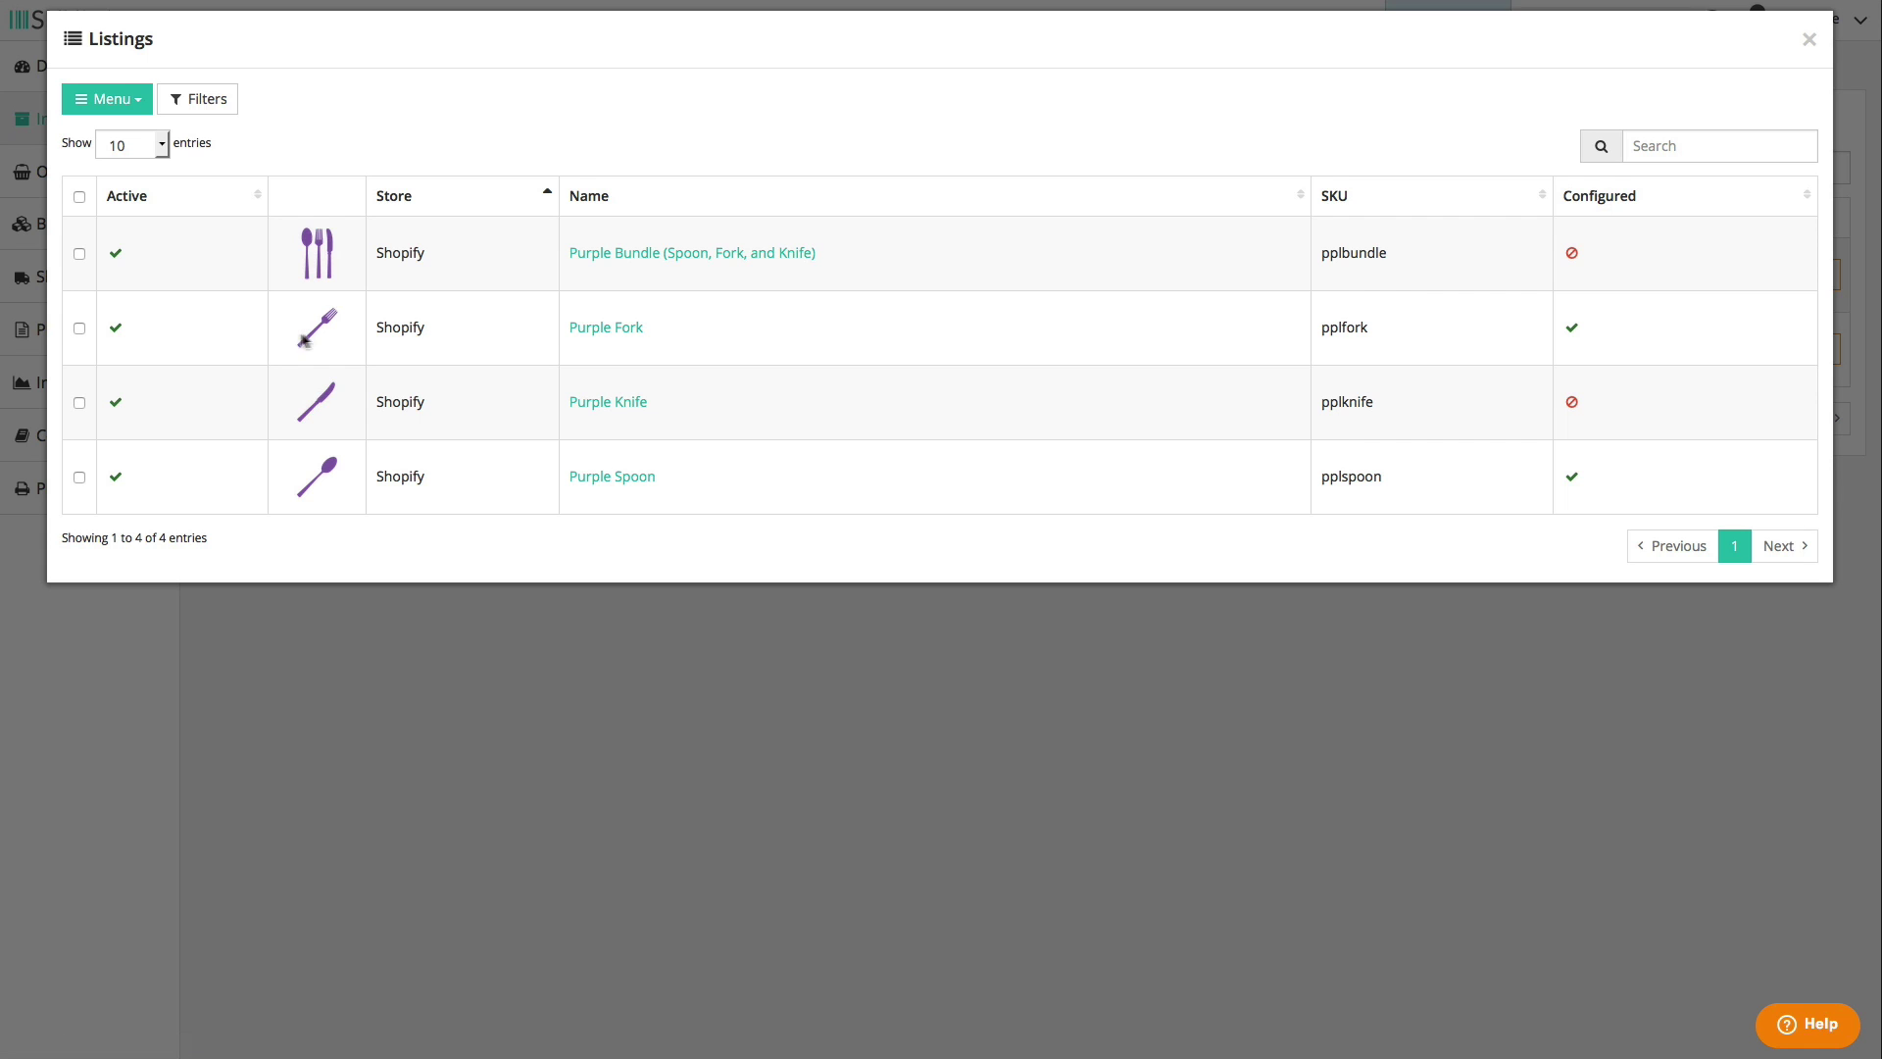
click(643, 476)
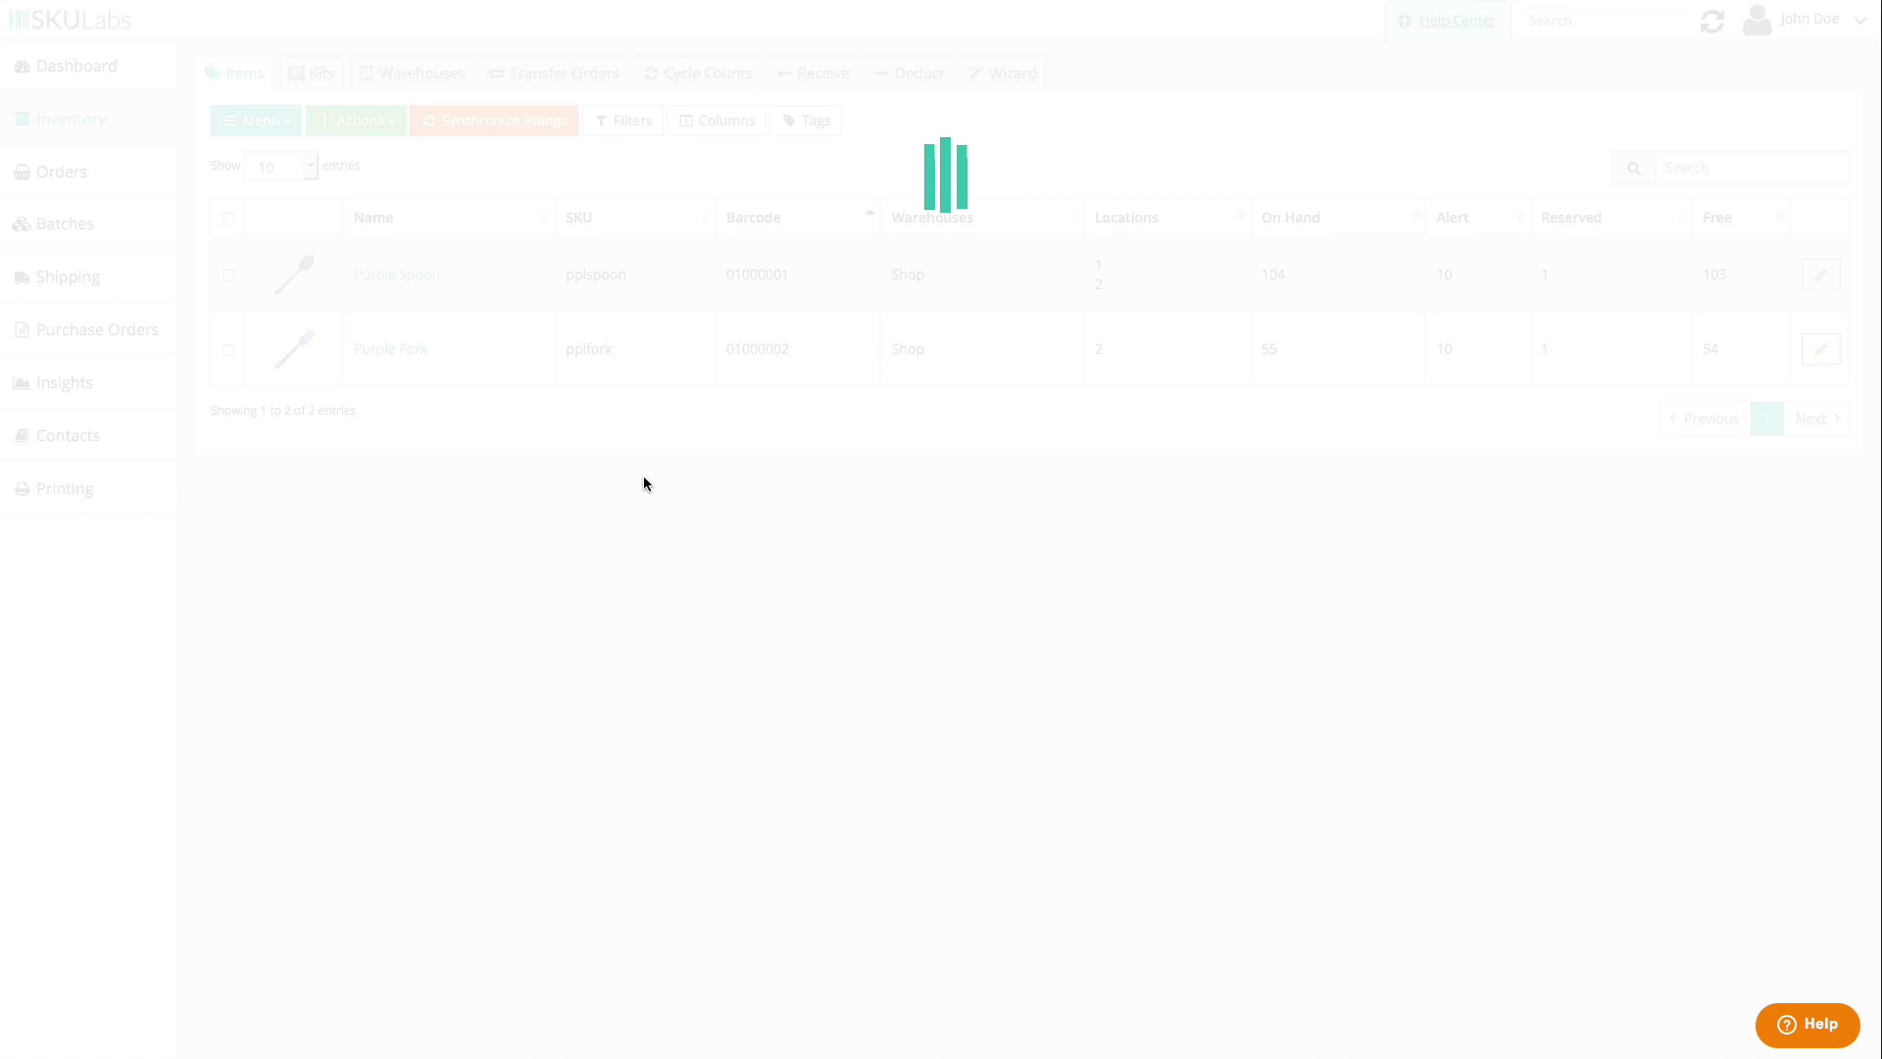
scroll(1040, 472, down, 3)
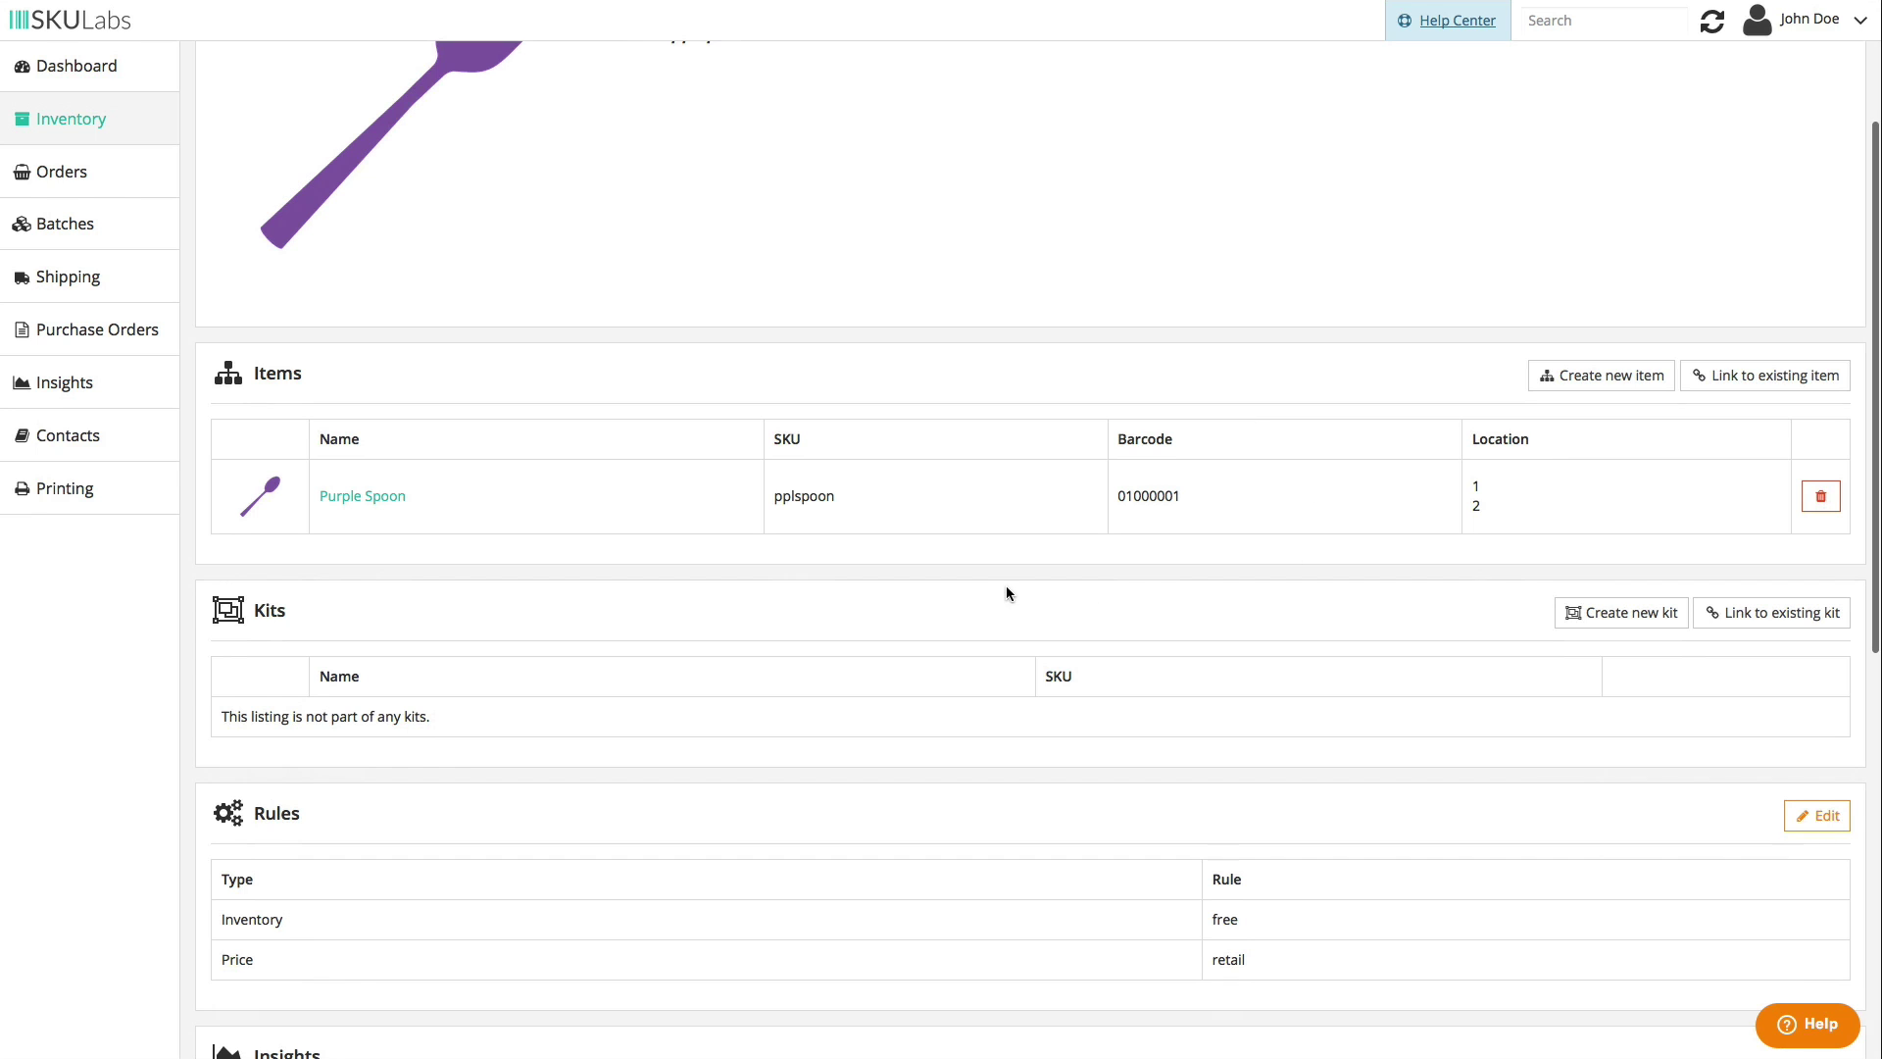
scroll(1011, 593, up, 3)
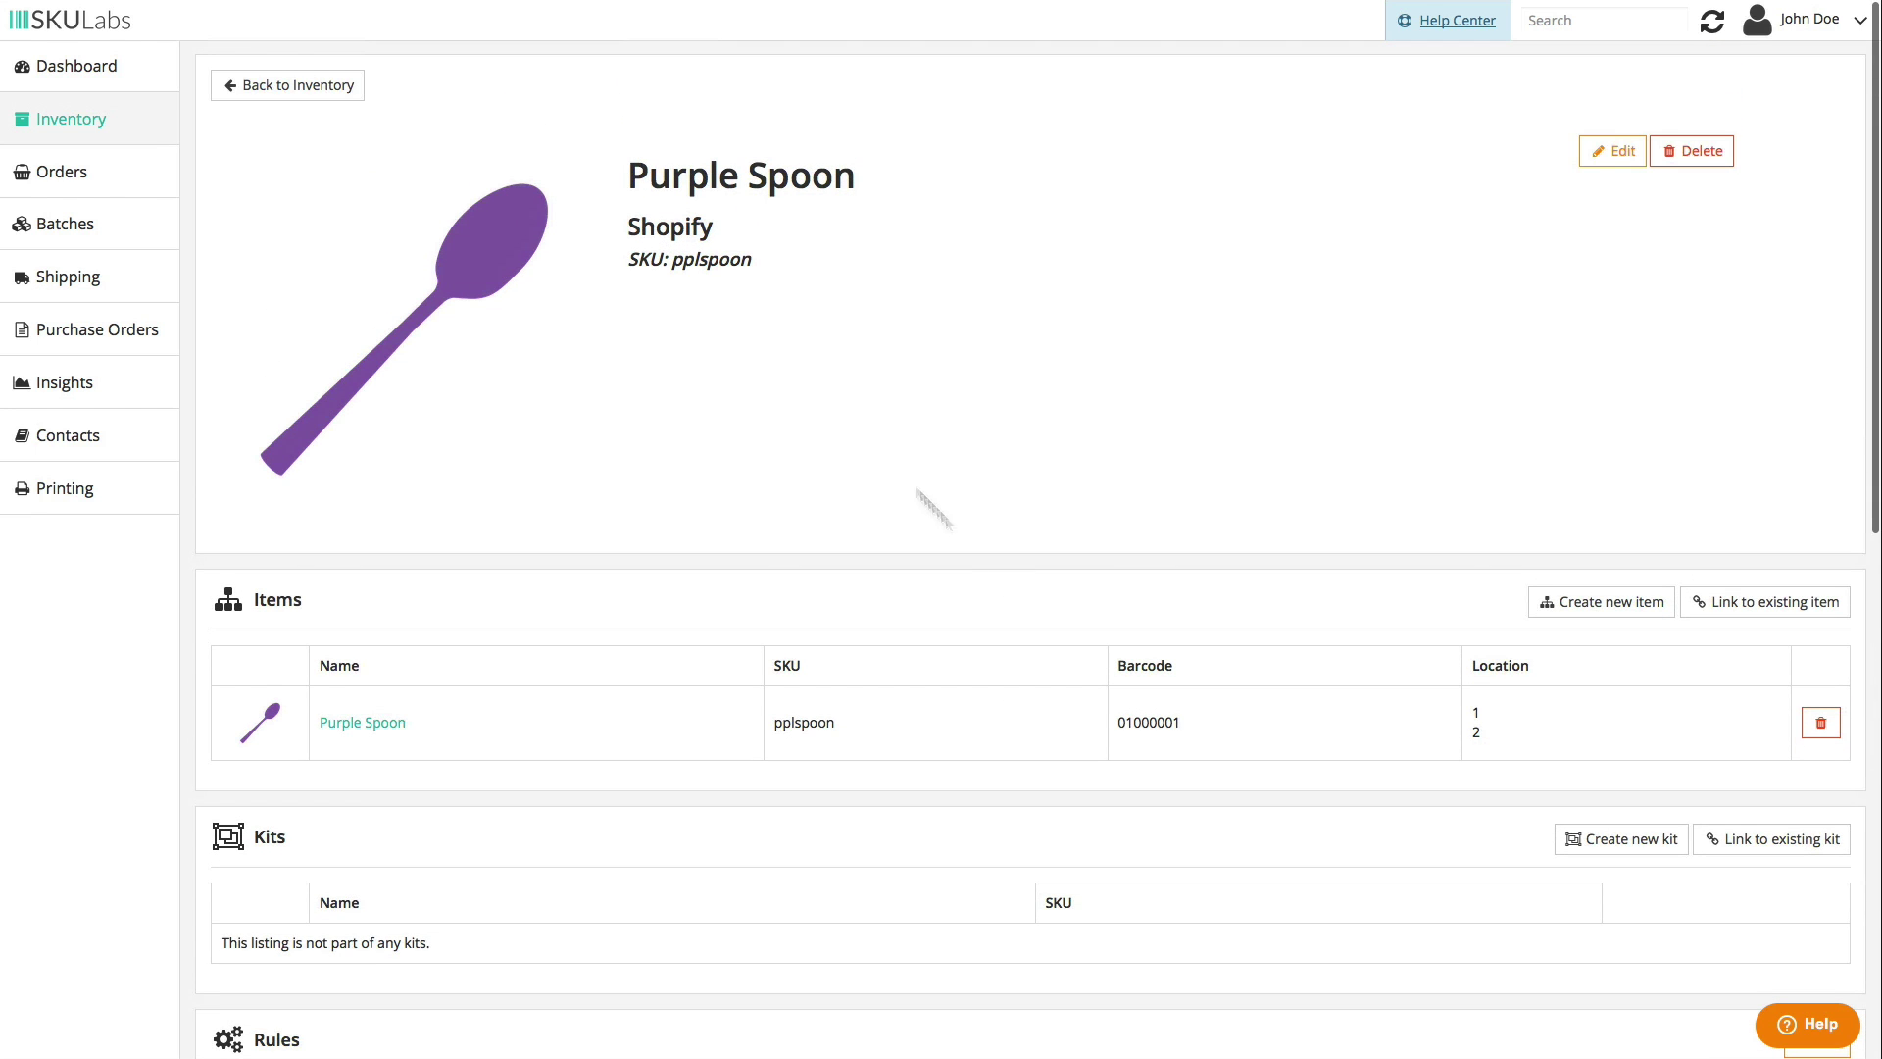
click(325, 88)
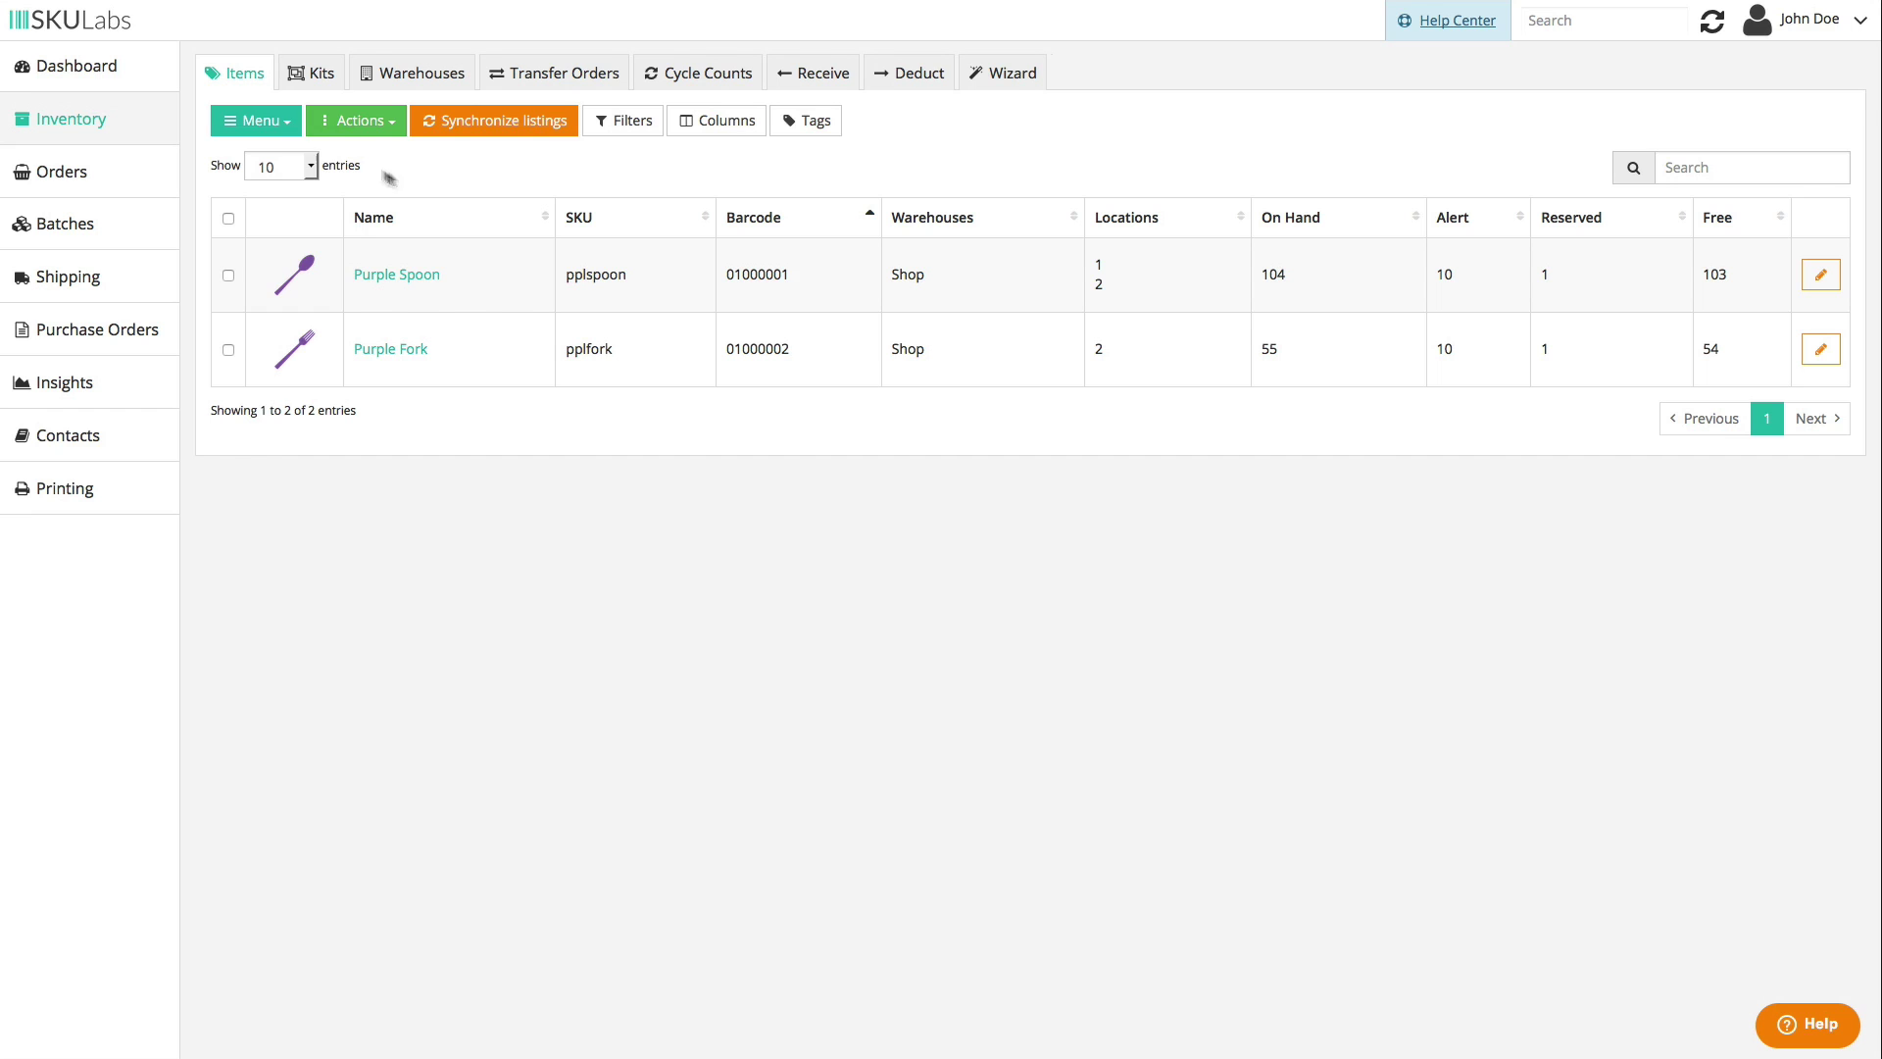
click(276, 128)
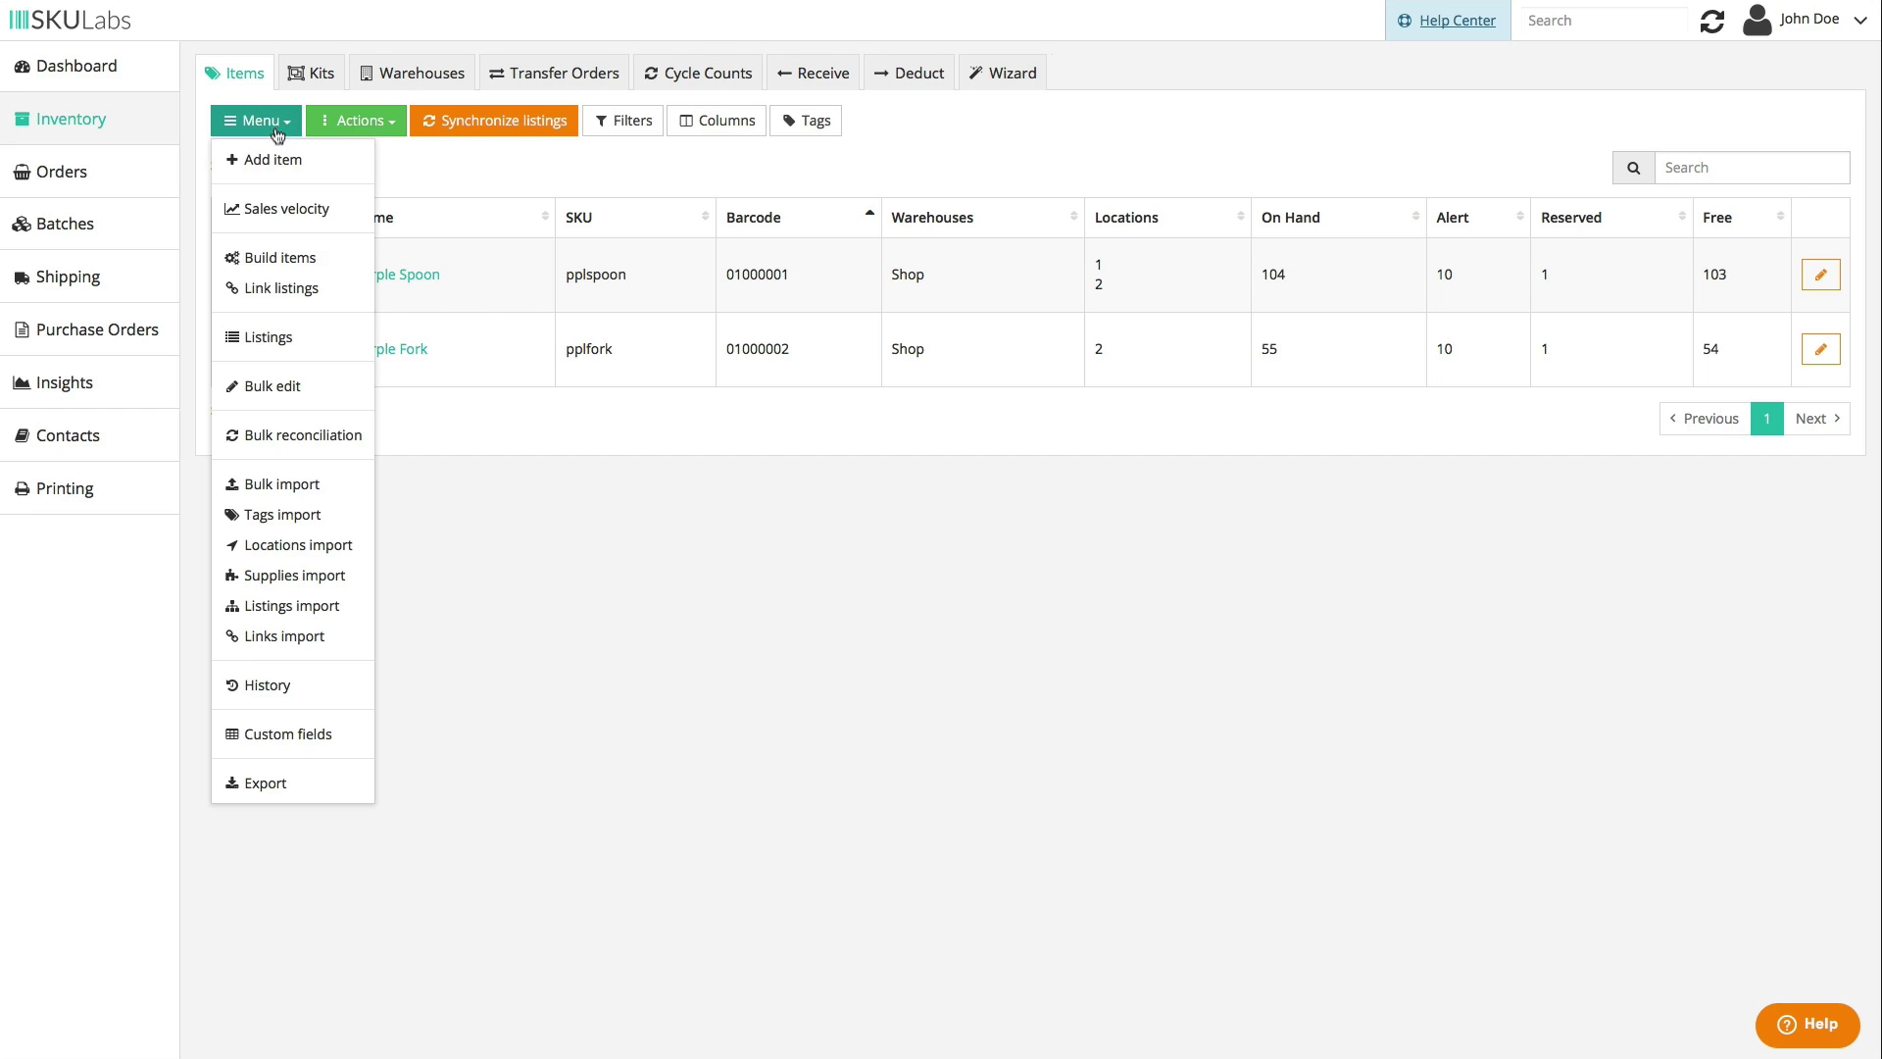
click(309, 343)
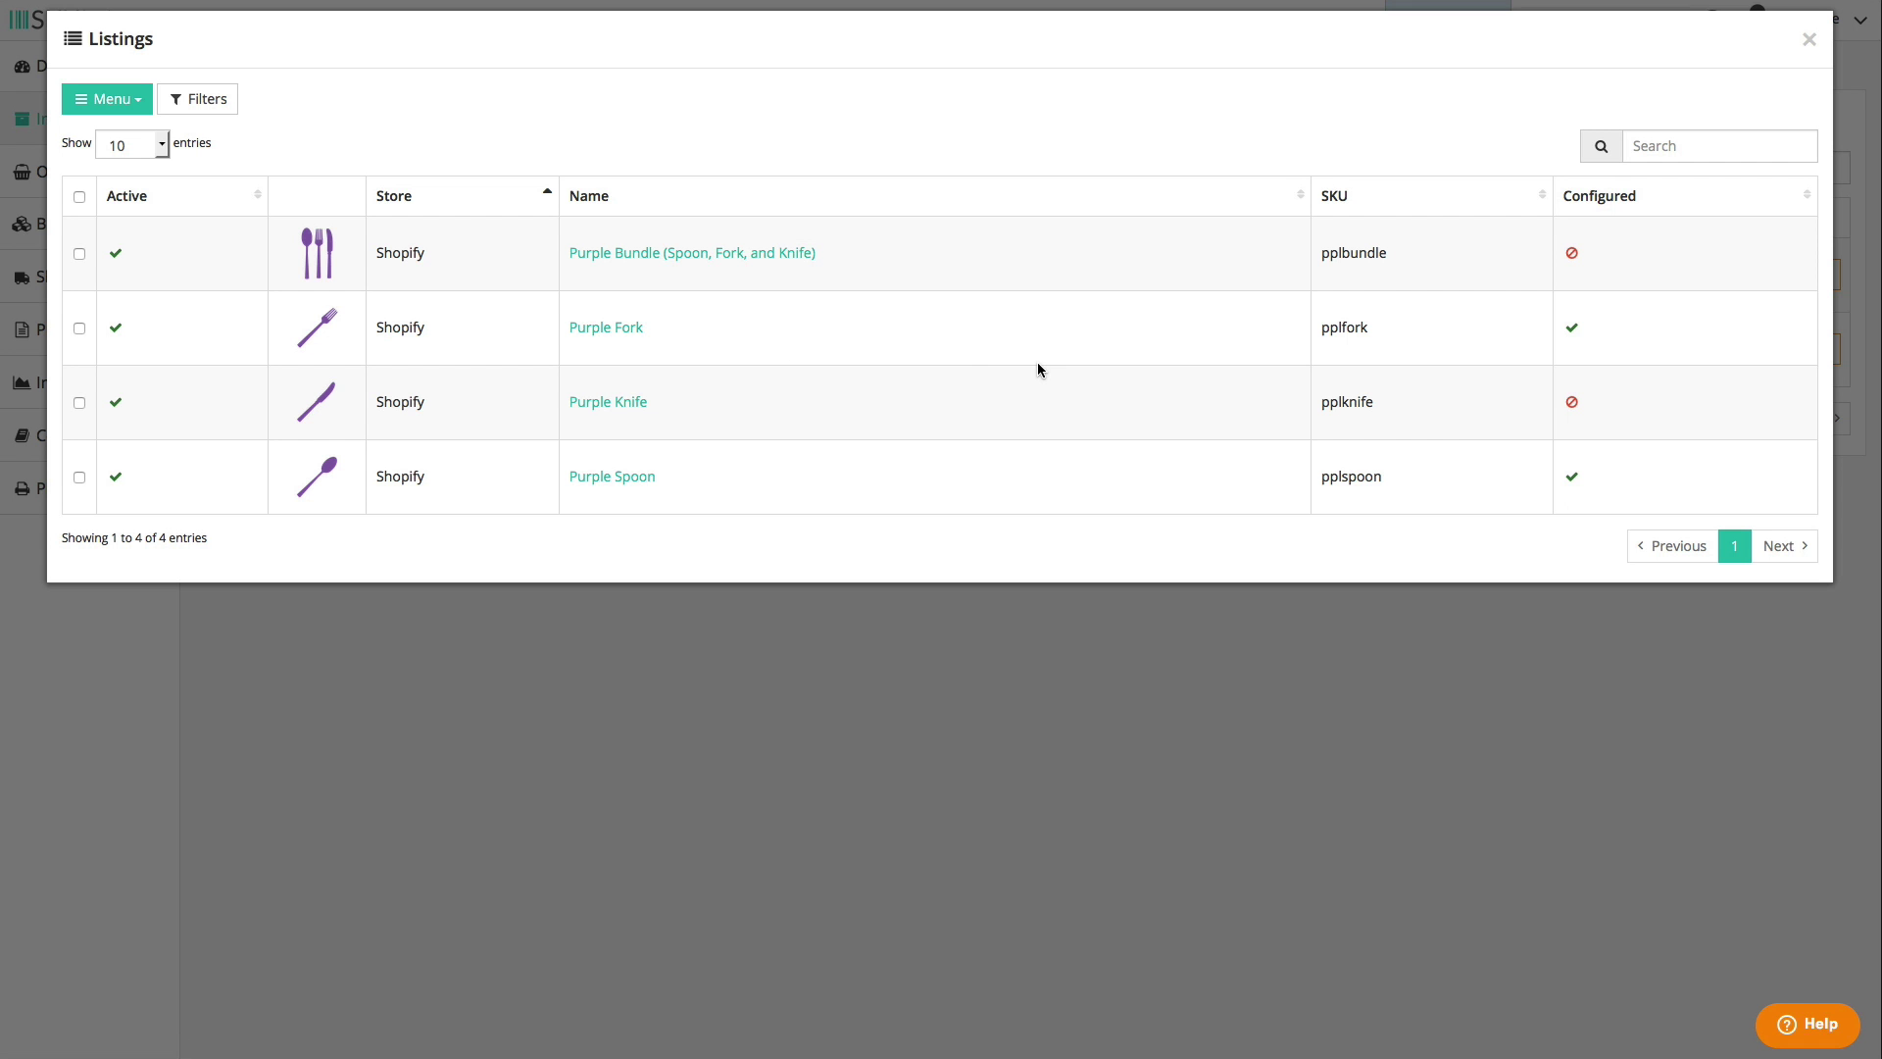
click(1020, 196)
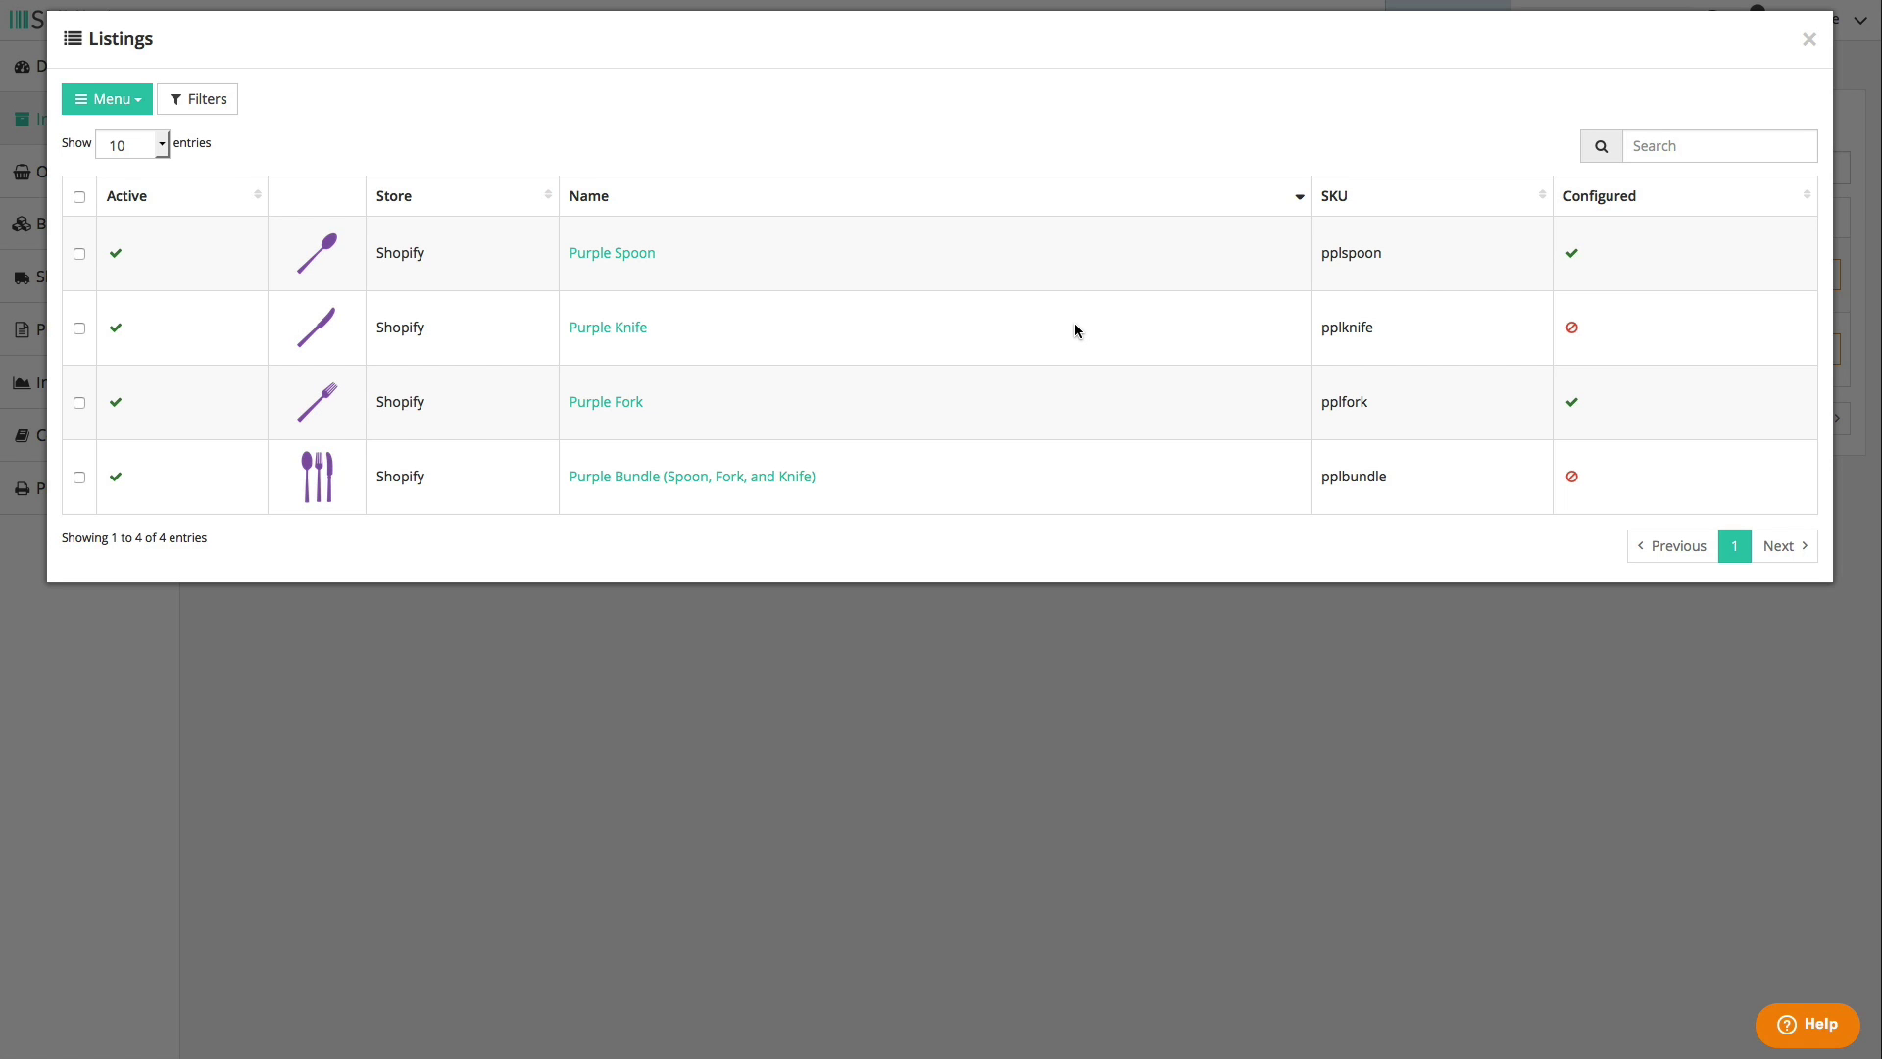
click(186, 103)
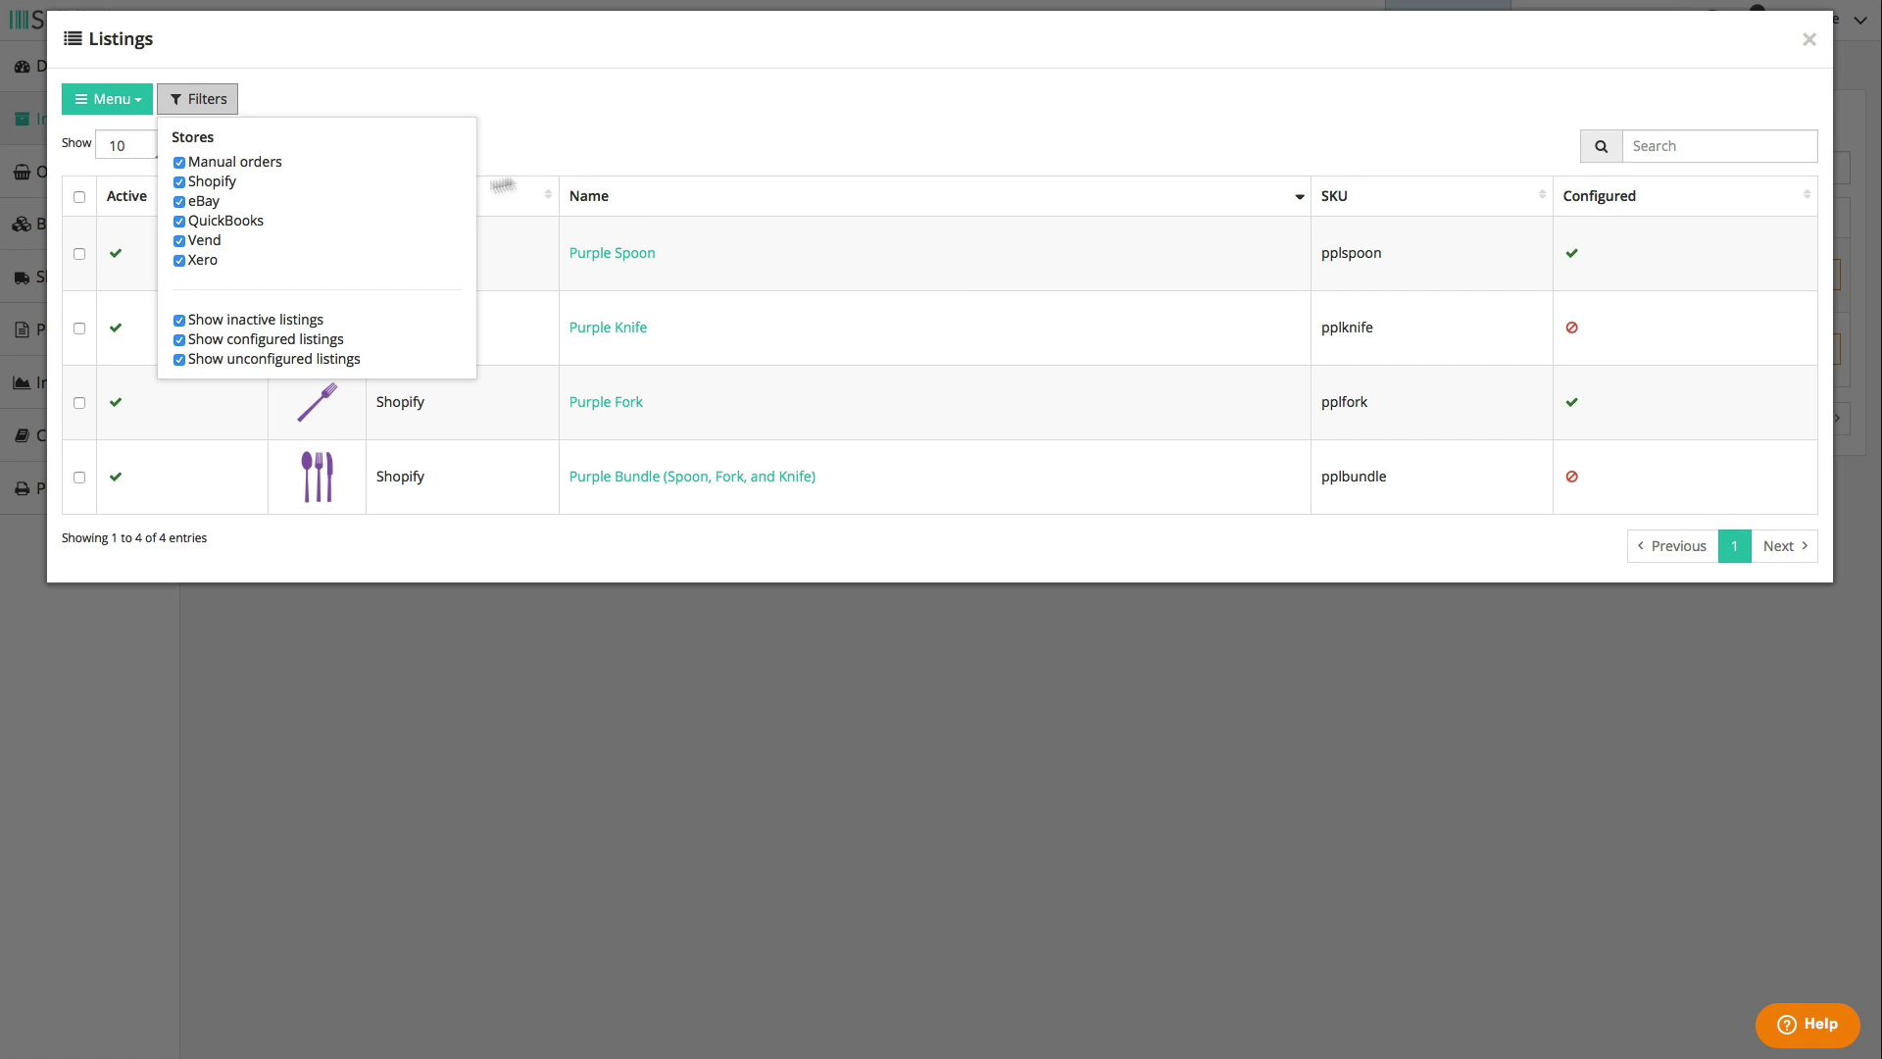
click(733, 134)
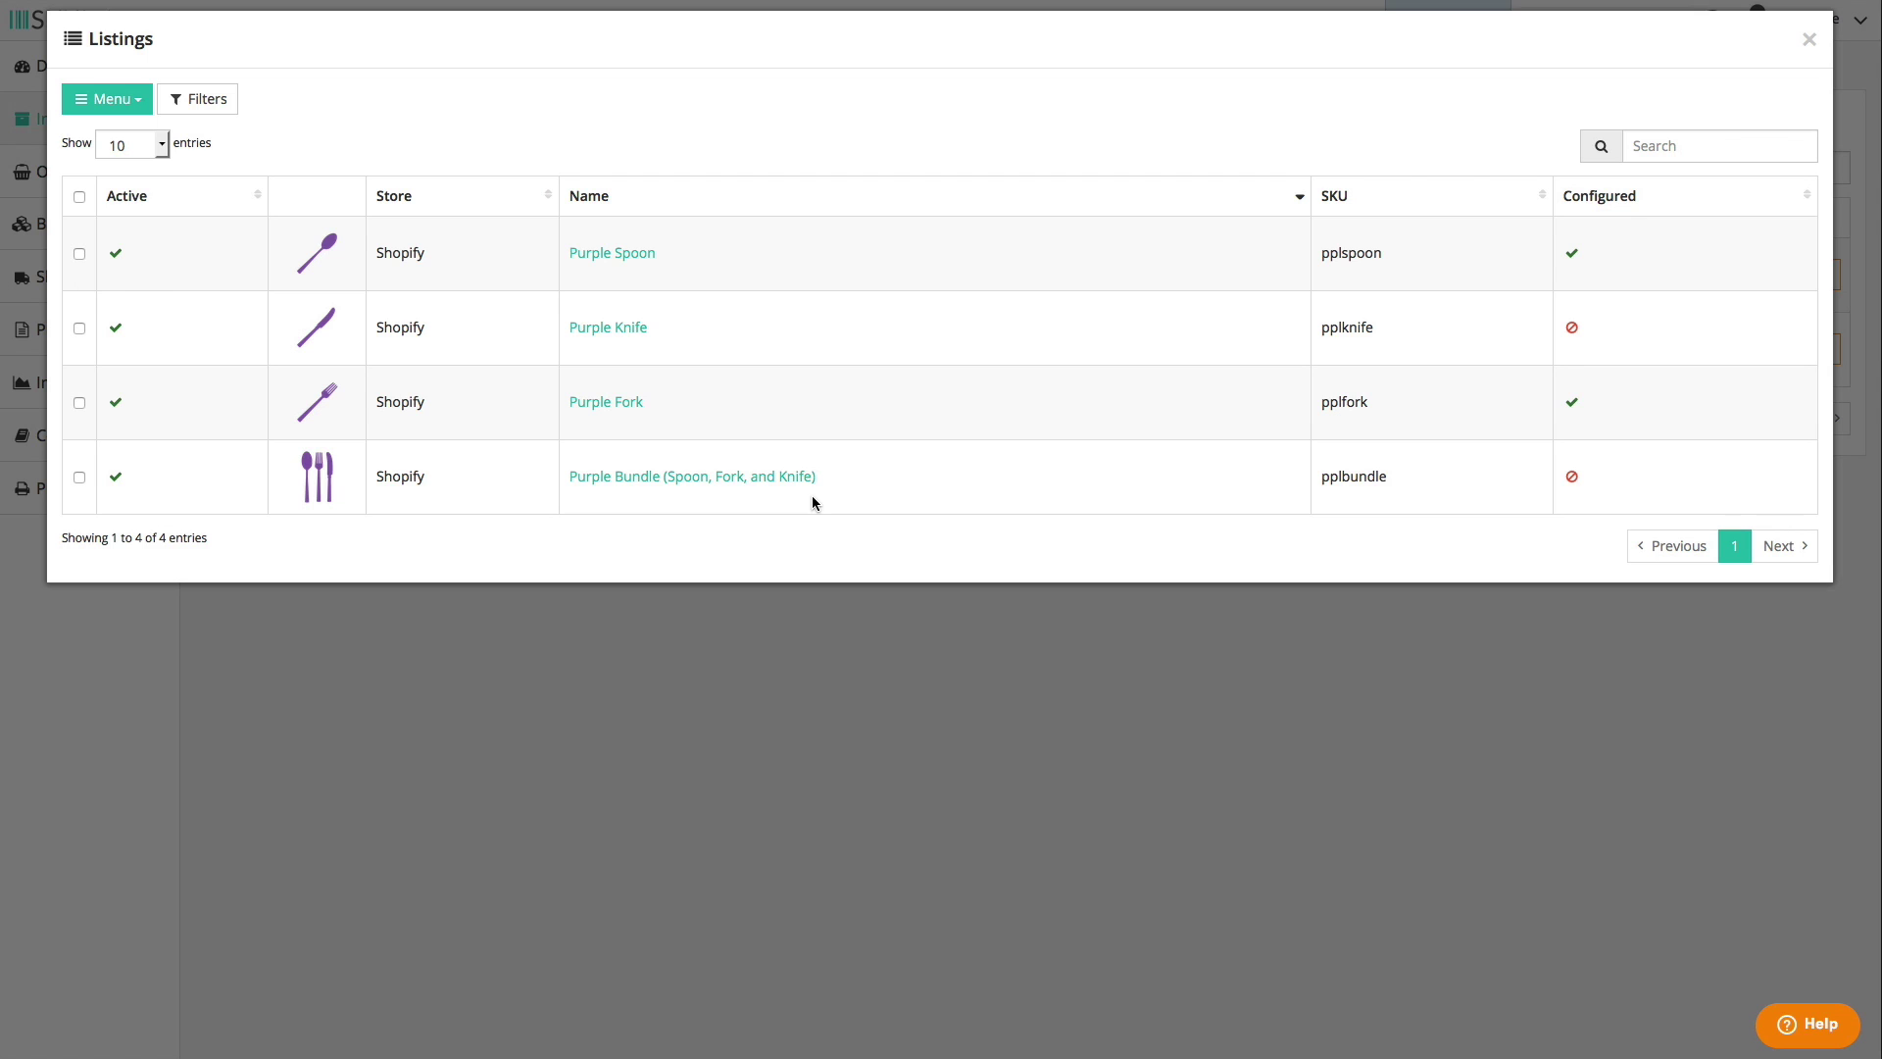
click(1809, 40)
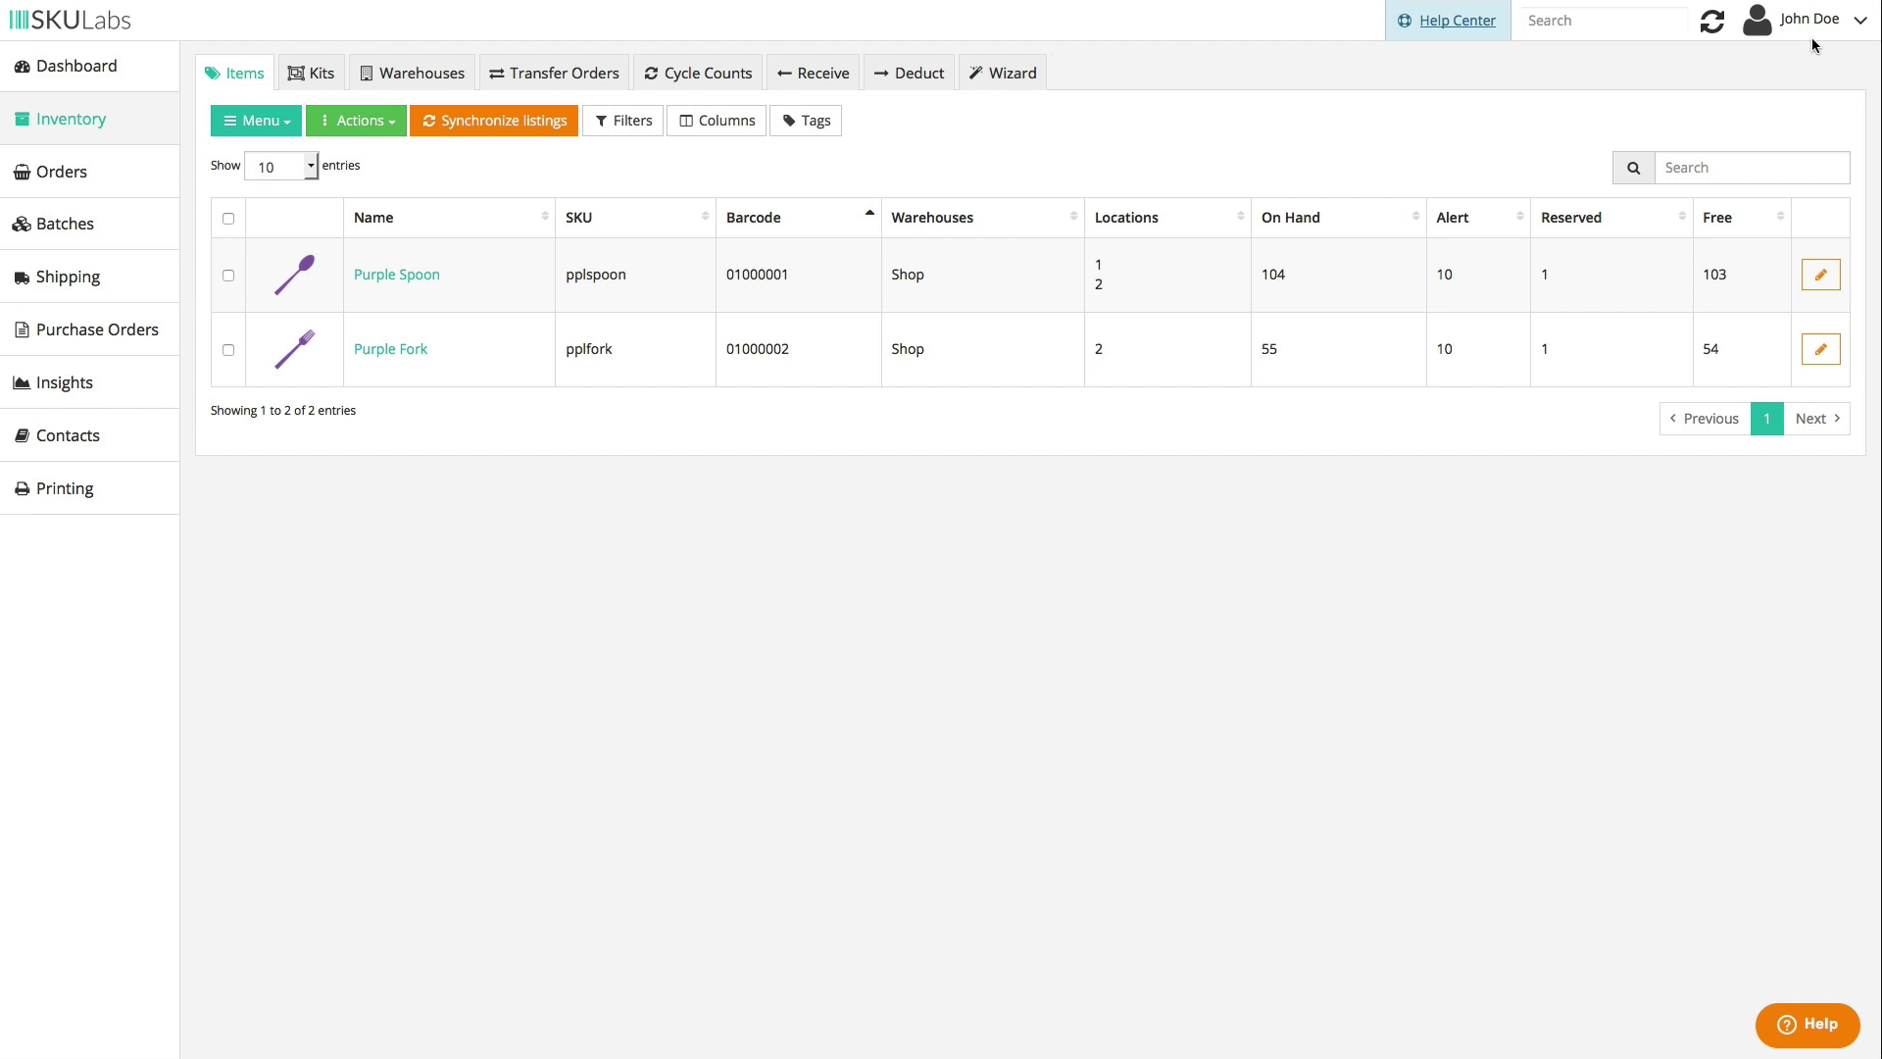
- Add item Purple Knife: SKU pplknife, barcode 01000003, location 2, 80 on hand, and save
click(282, 125)
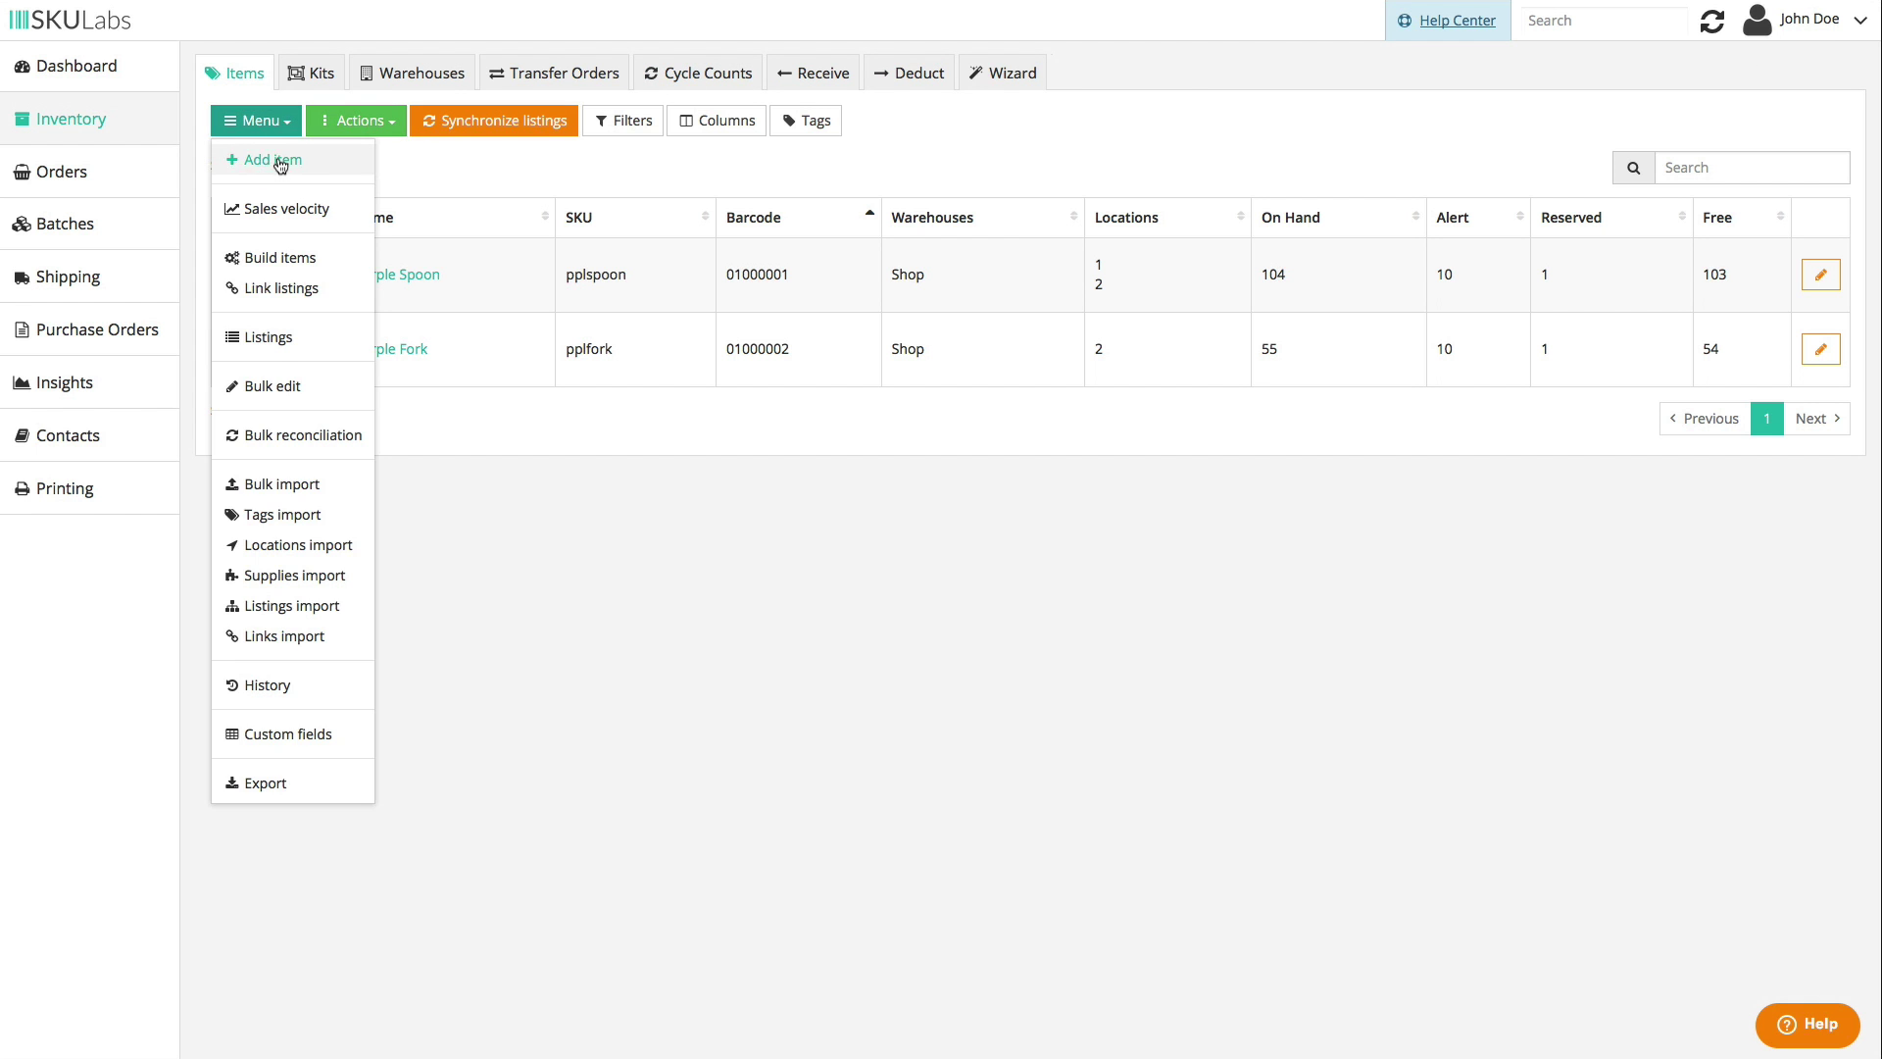
click(282, 162)
text(Purple Knife)
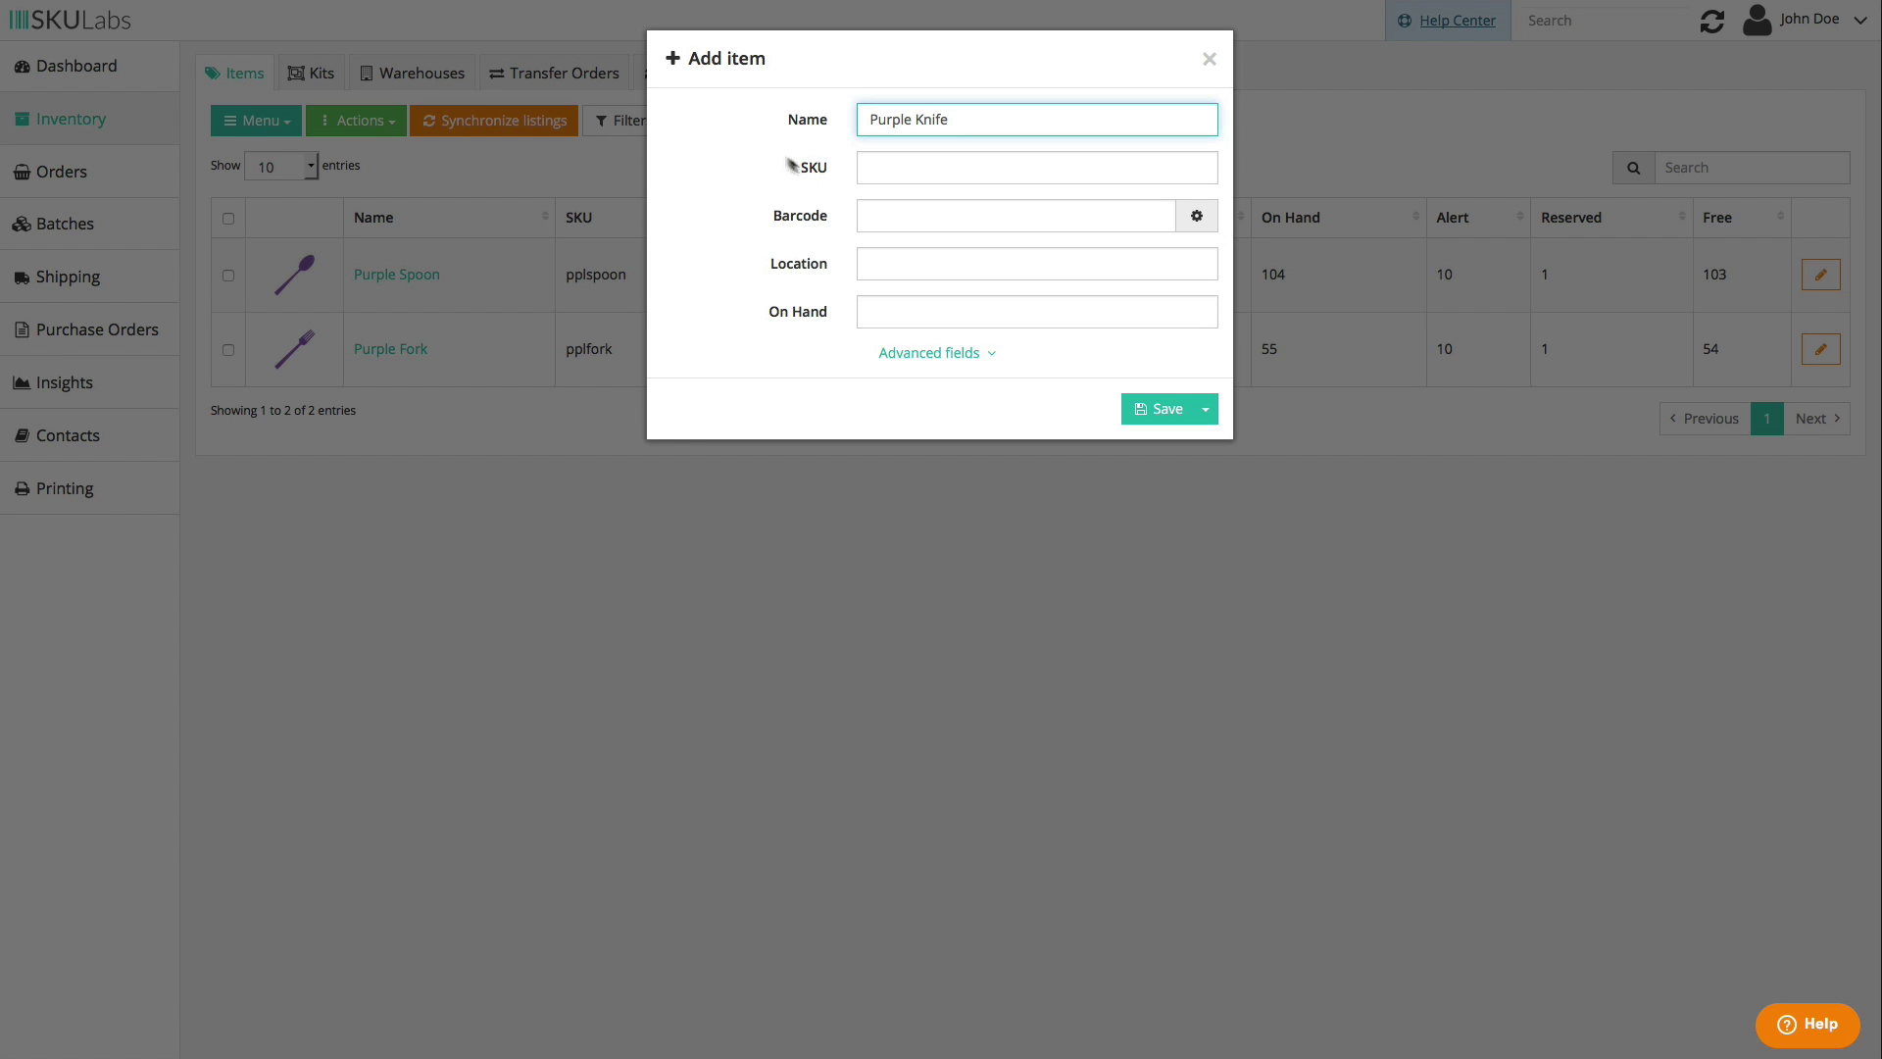
key(Tab)
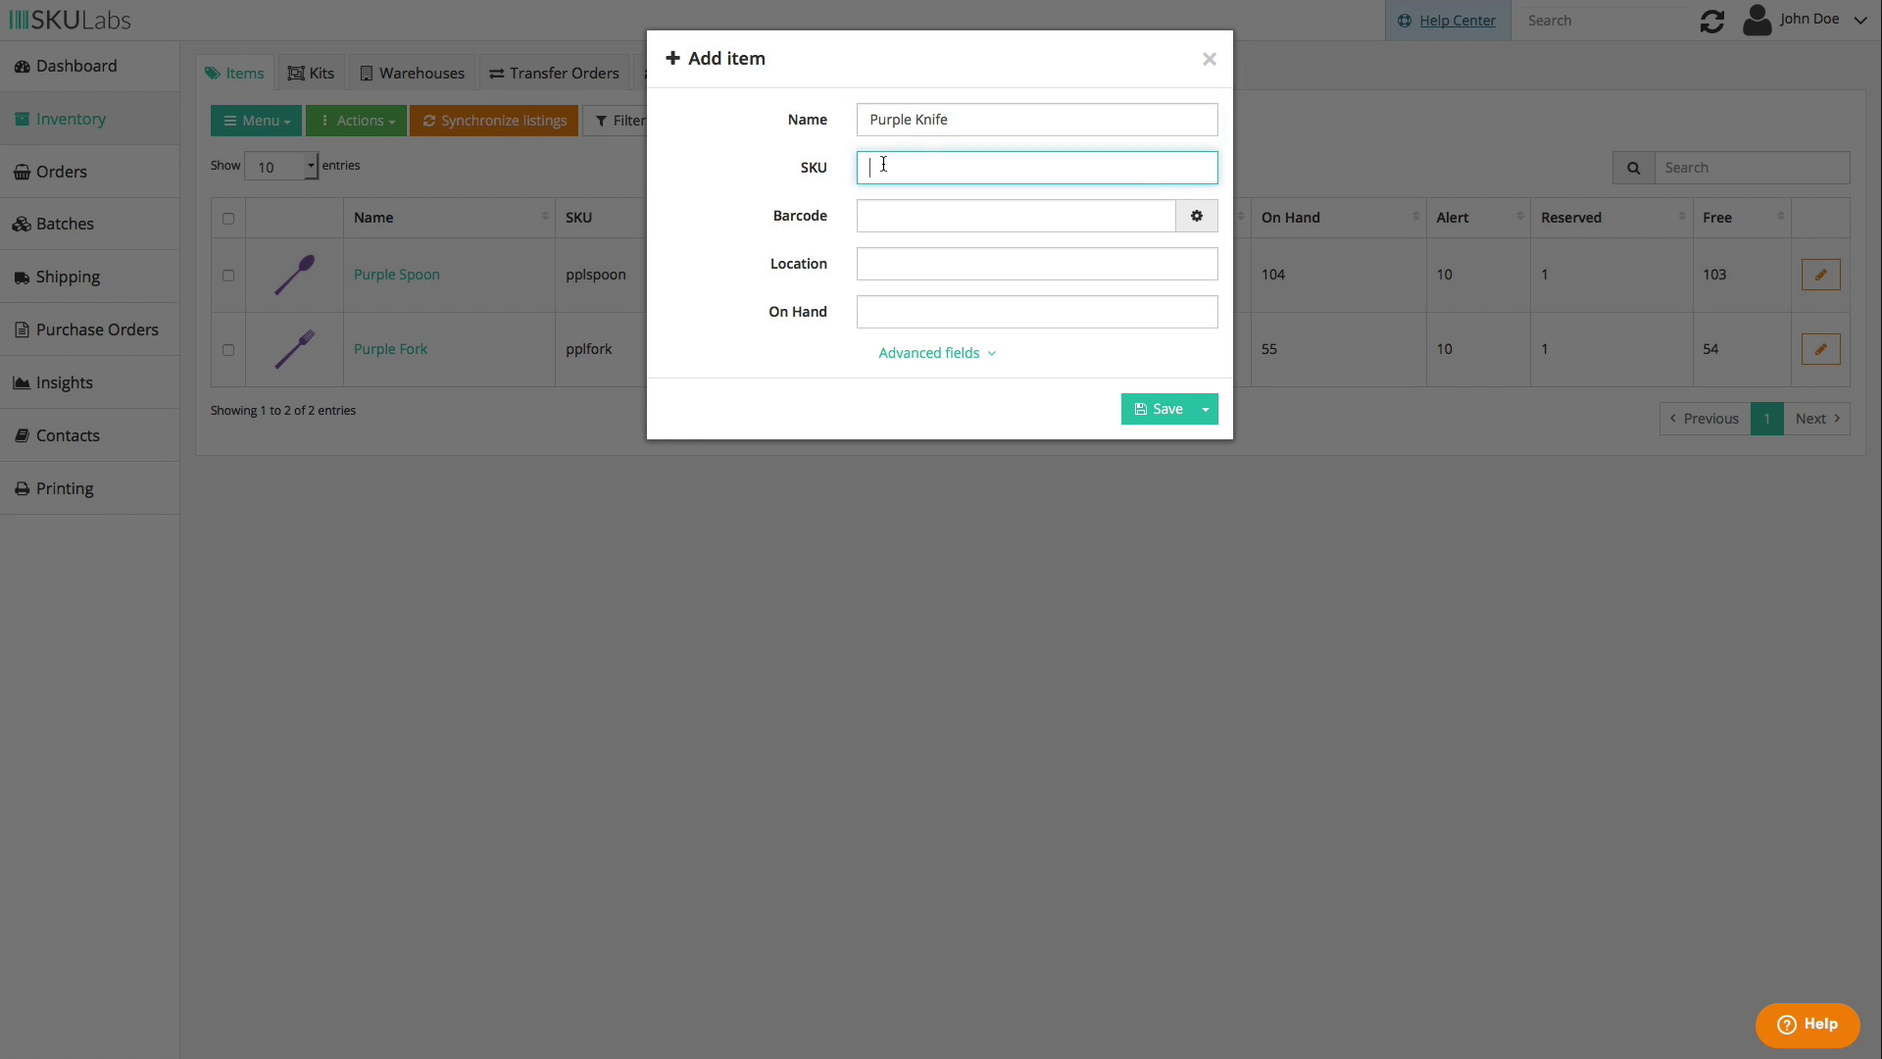
text(pplknife)
click(886, 217)
text(01000003)
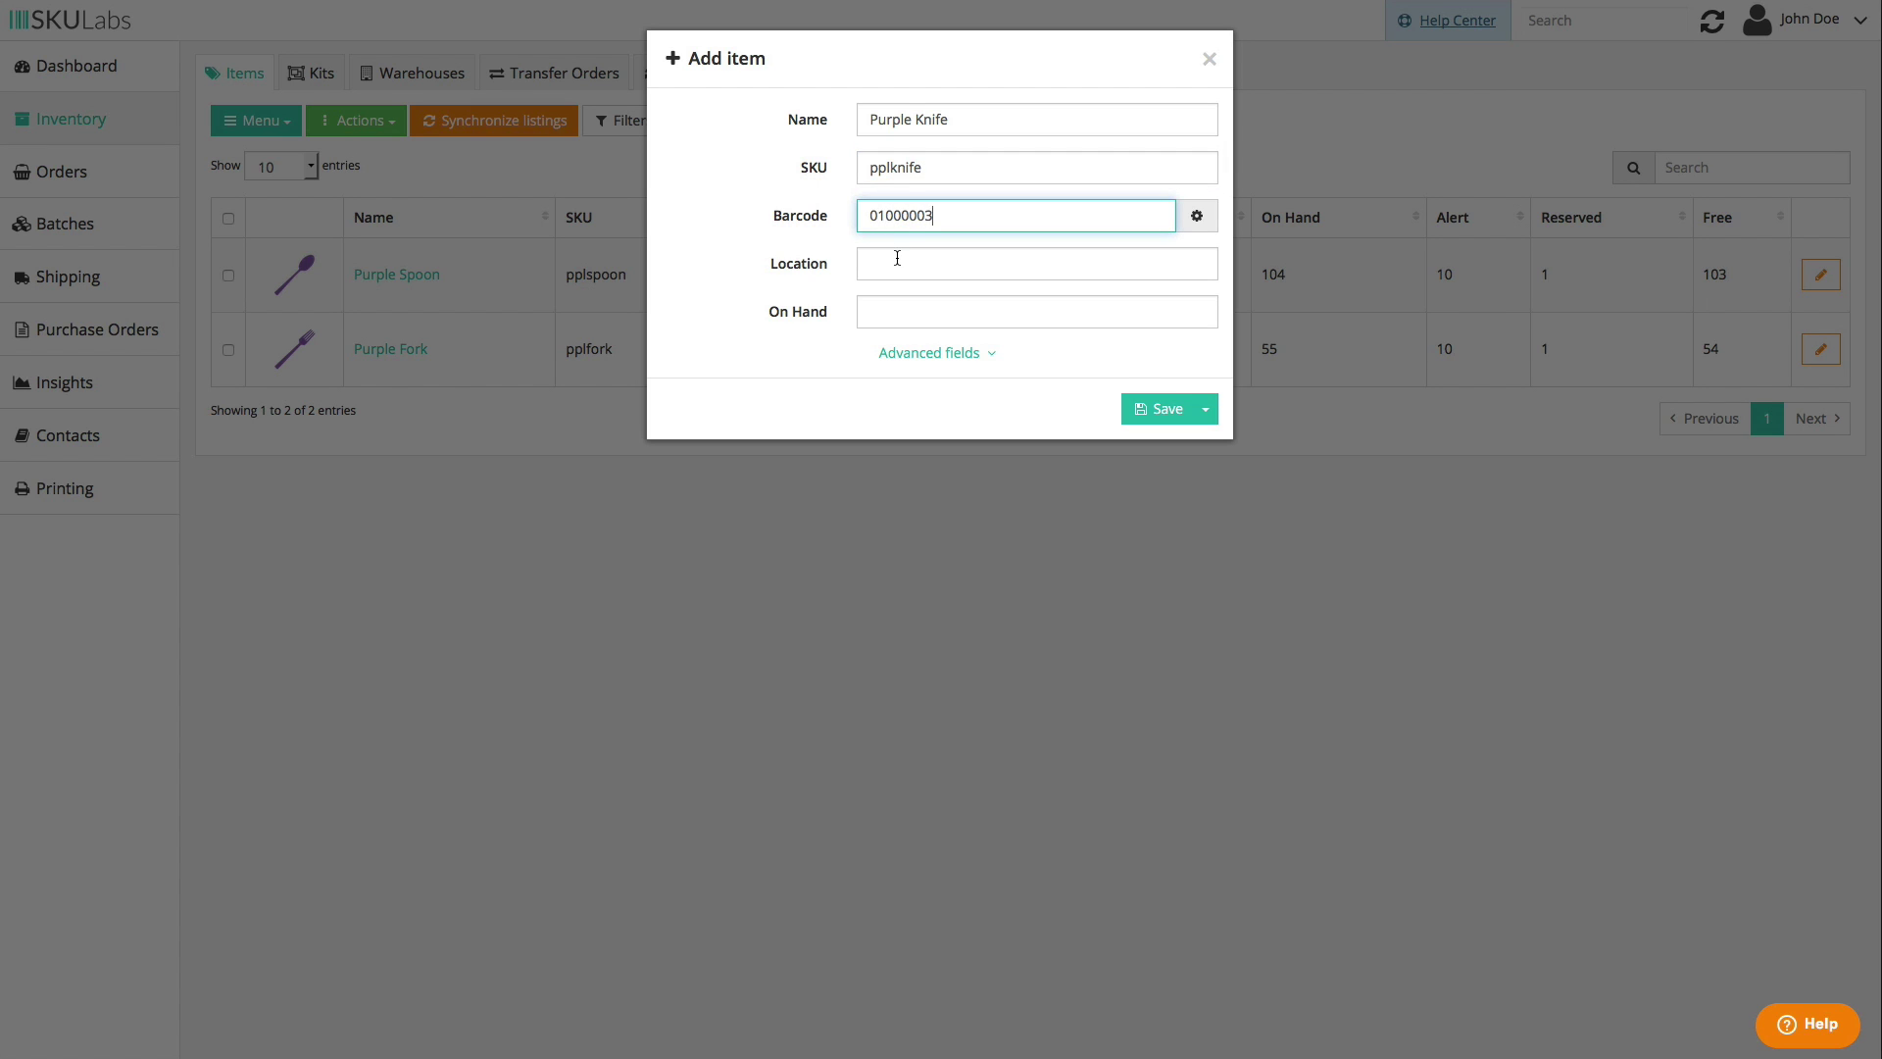
click(896, 263)
text(2)
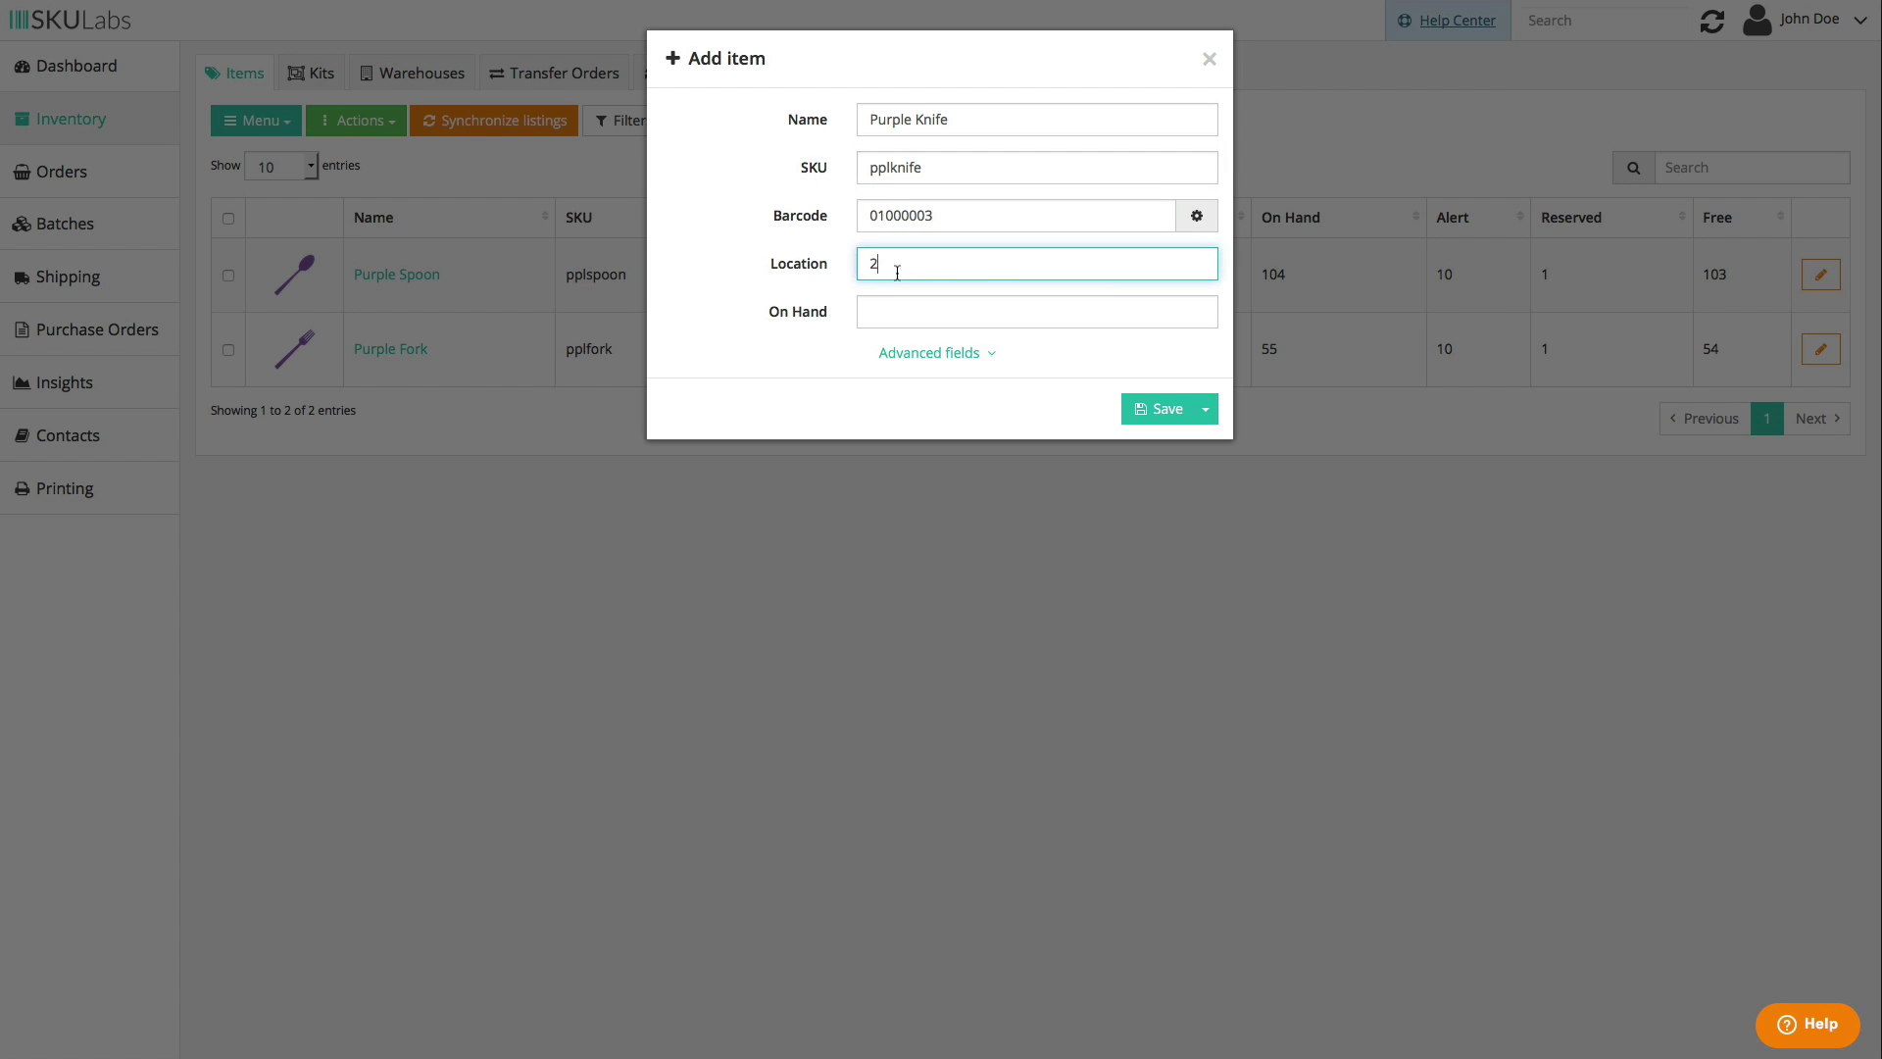
click(897, 316)
text(80)
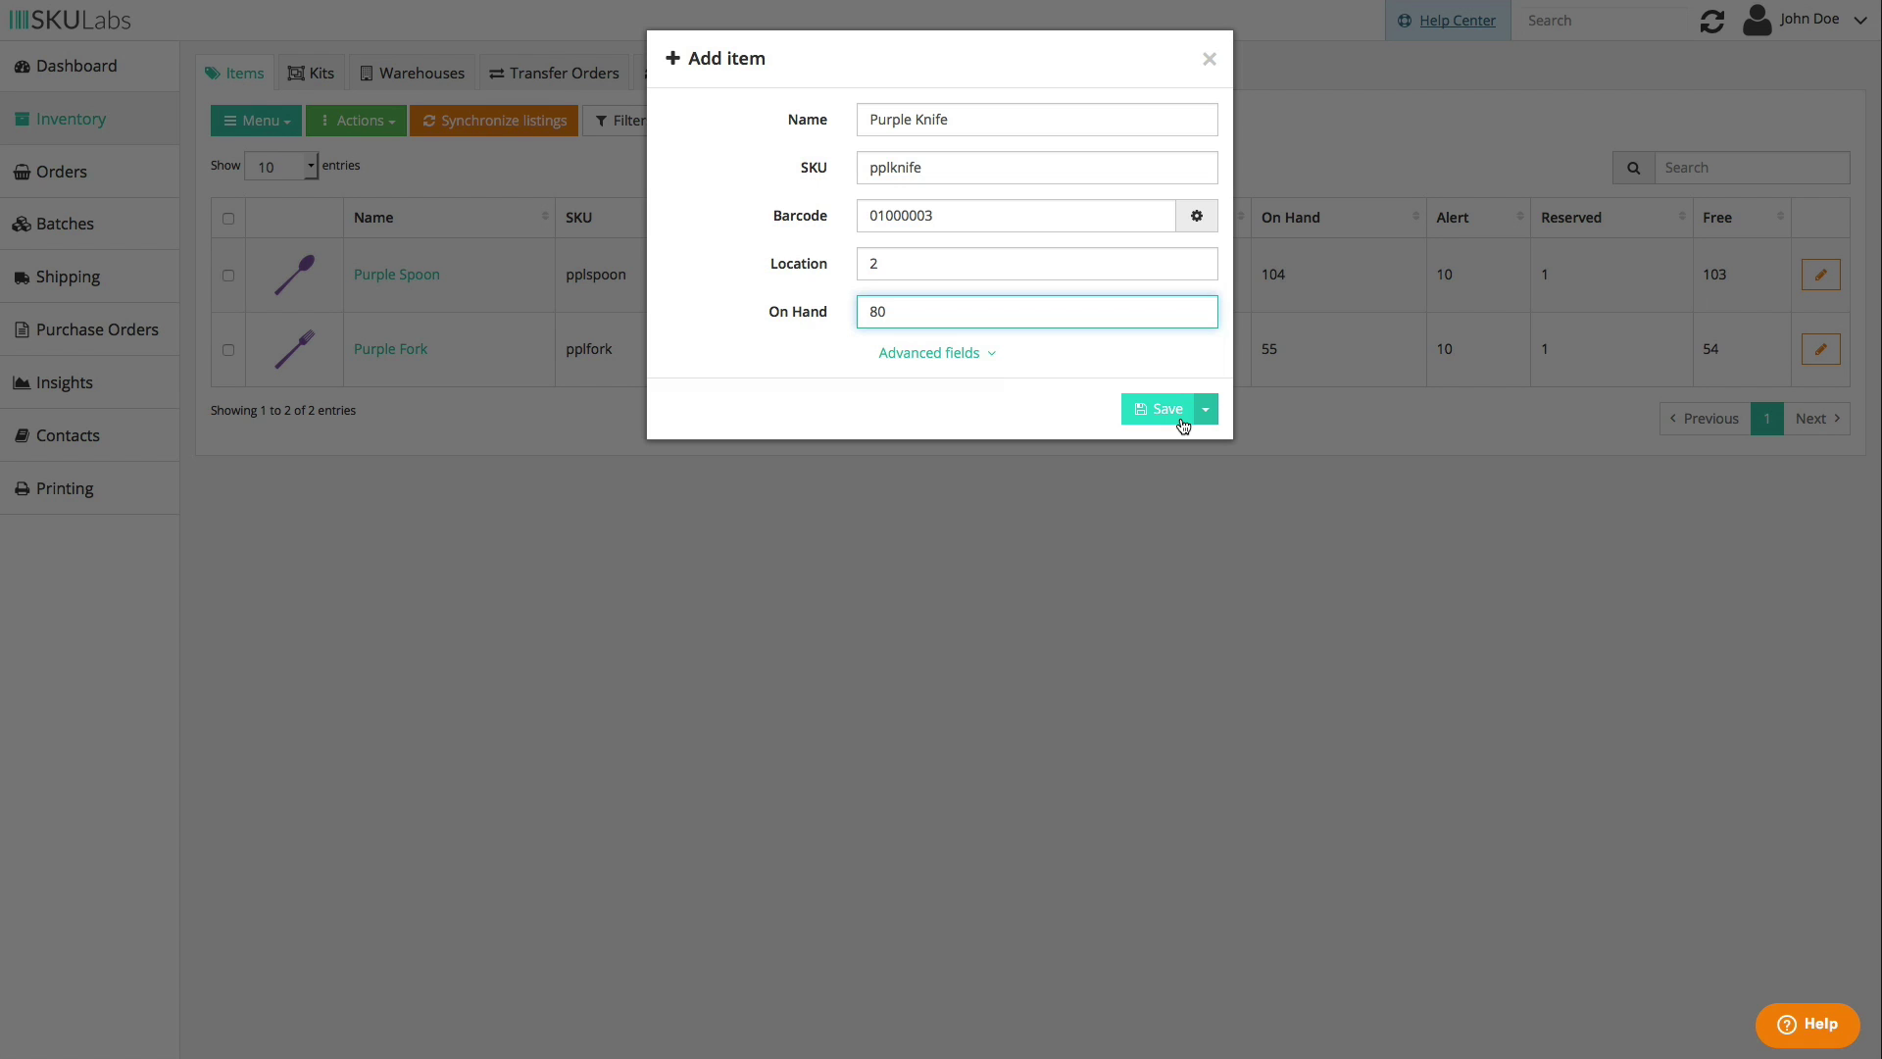
click(1183, 424)
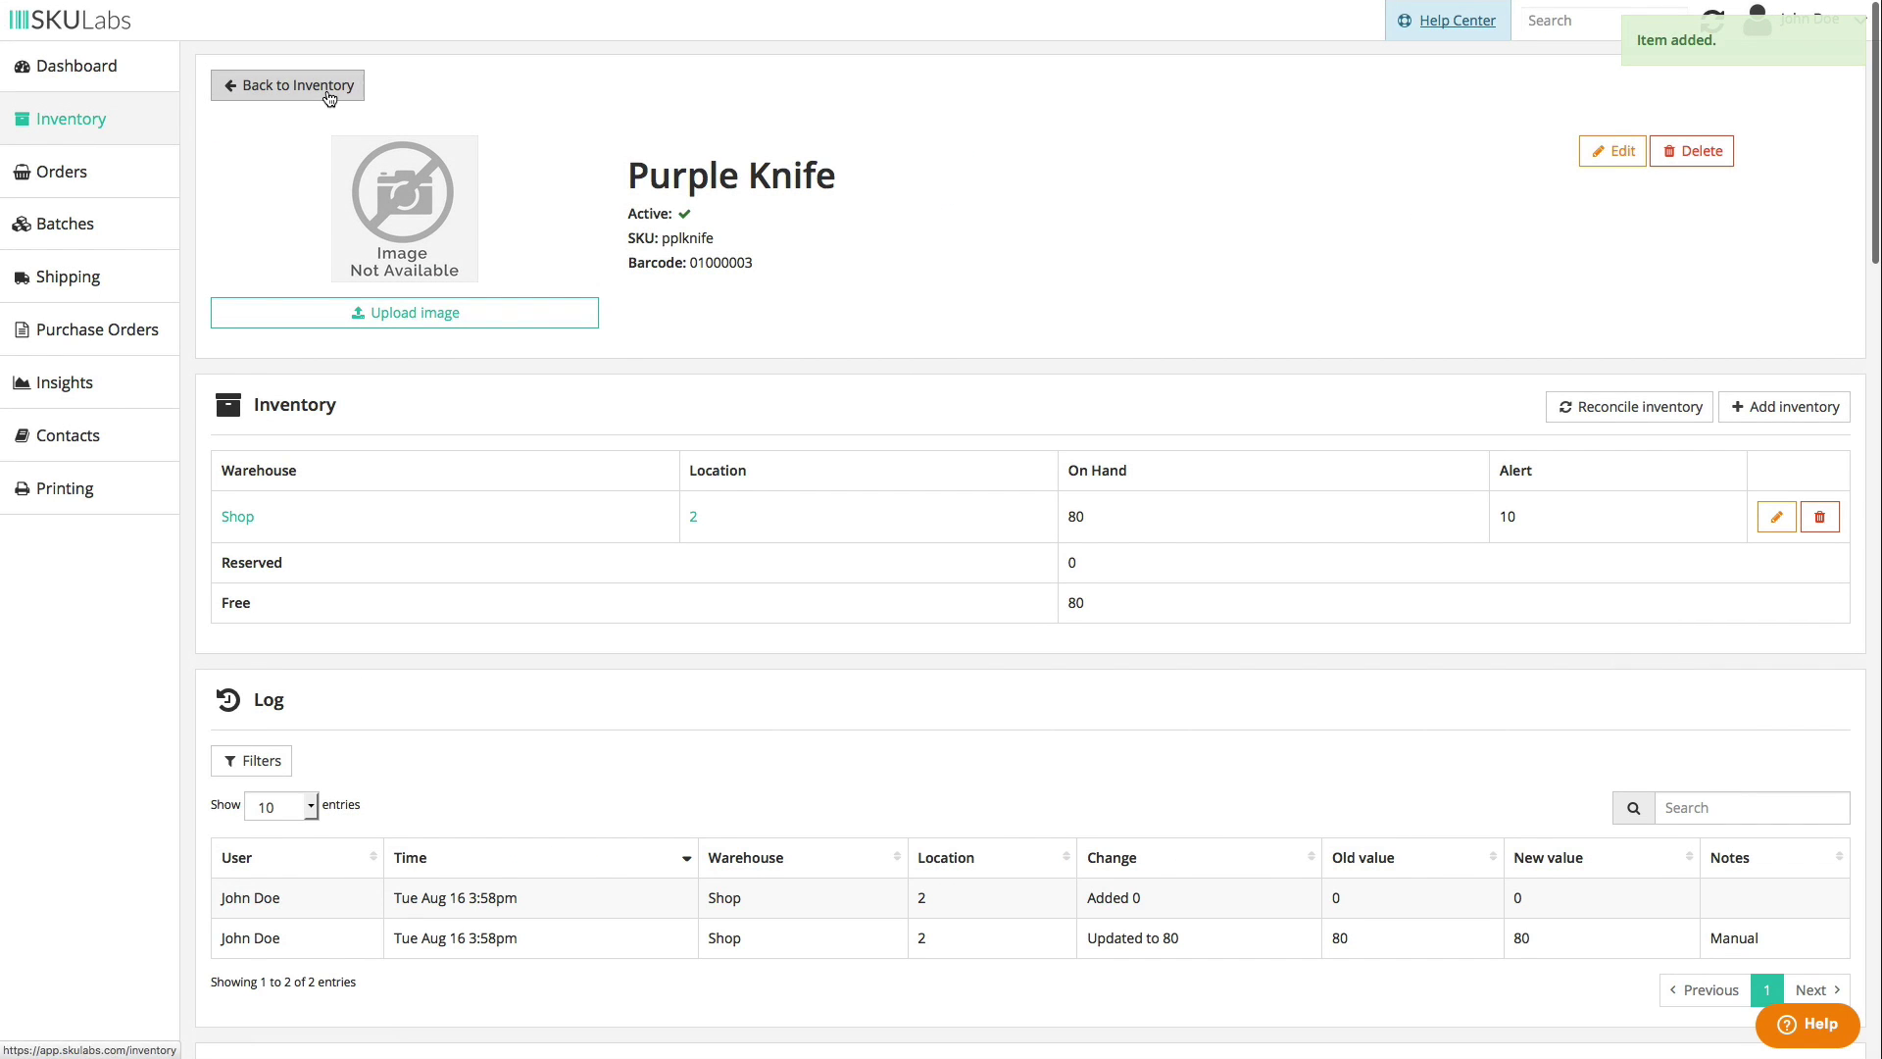
click(334, 93)
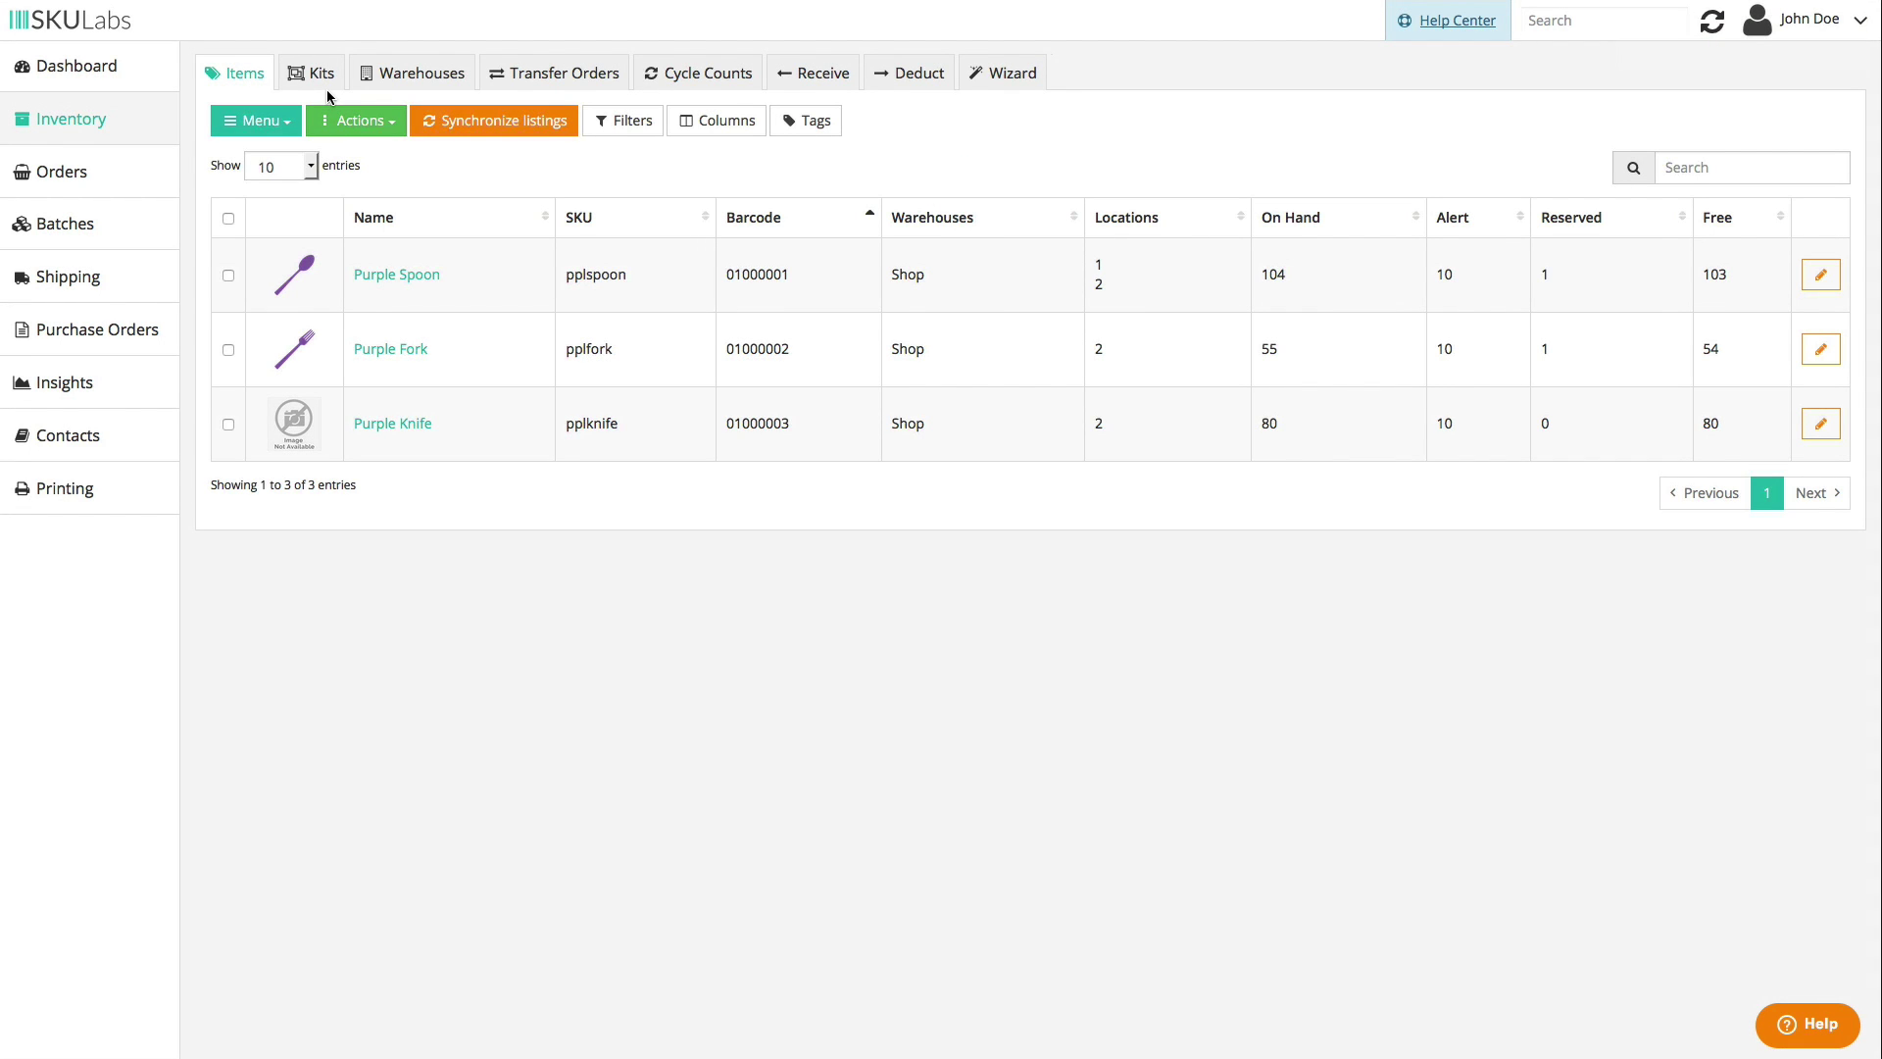
click(279, 122)
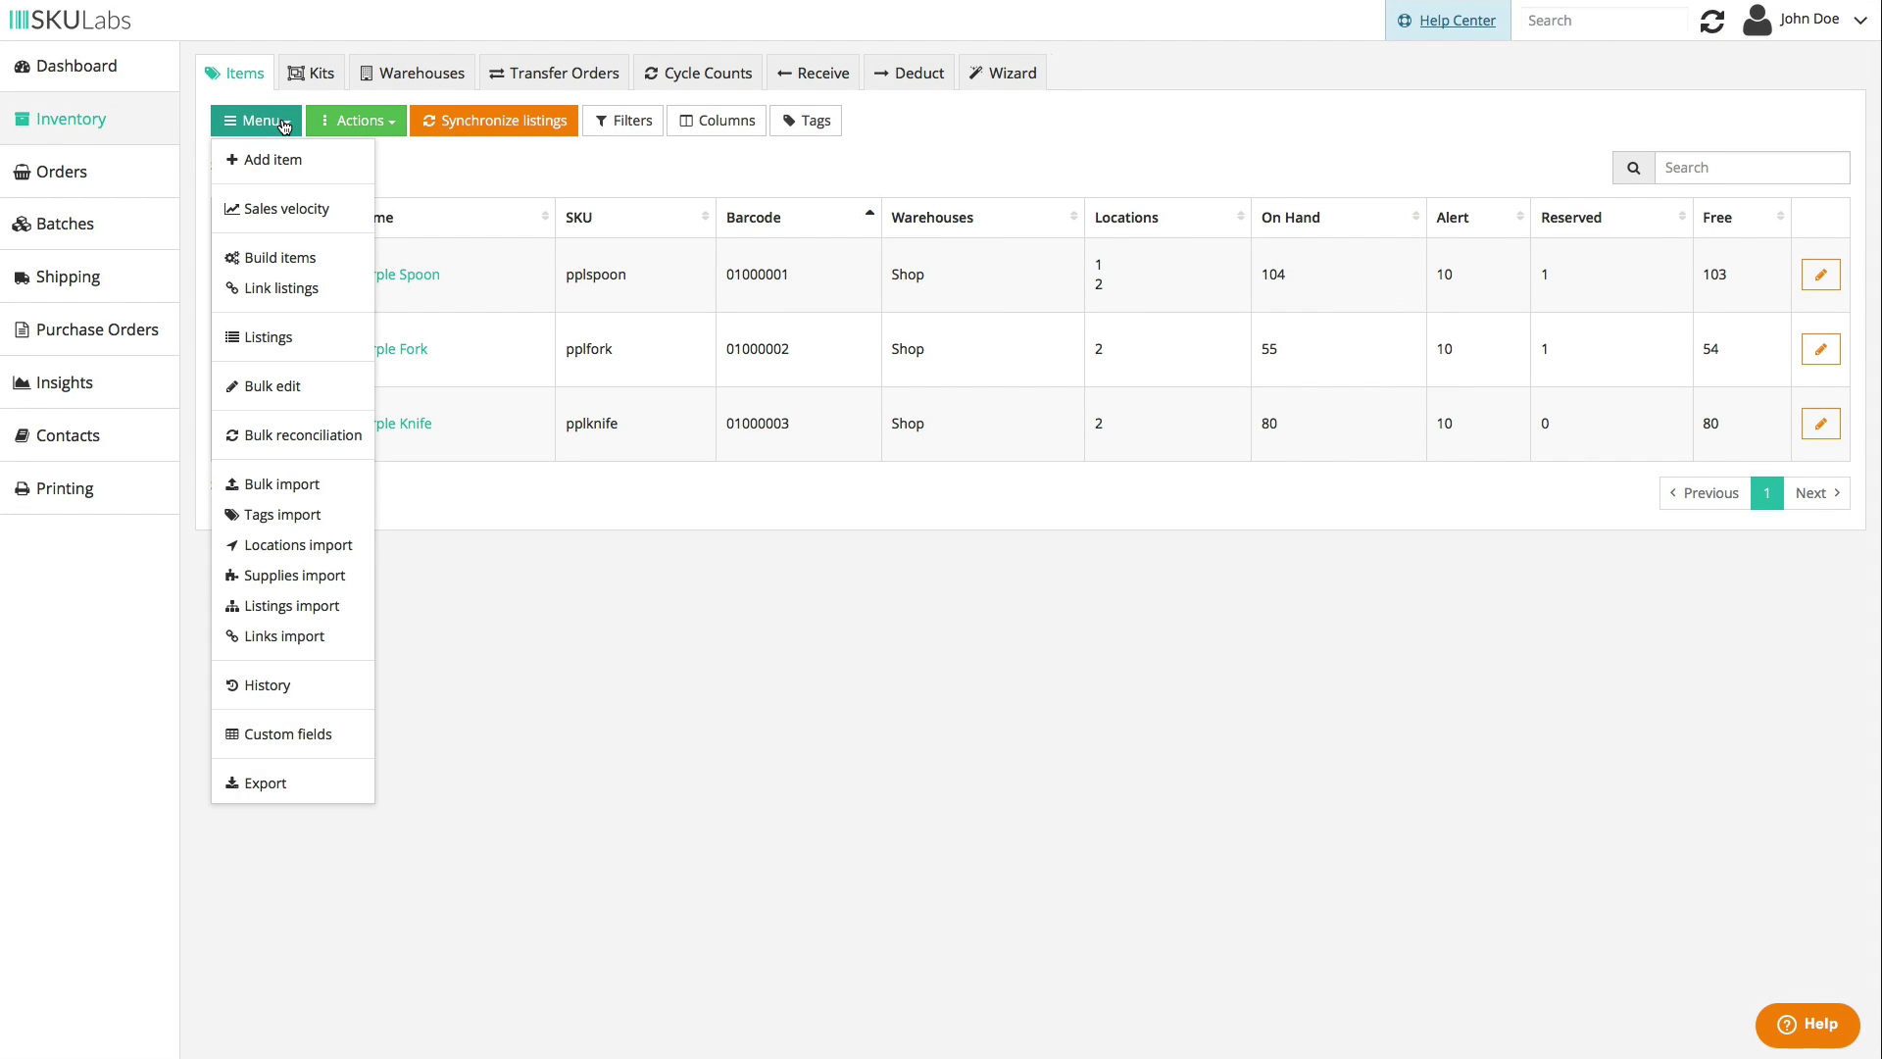
click(332, 265)
click(990, 118)
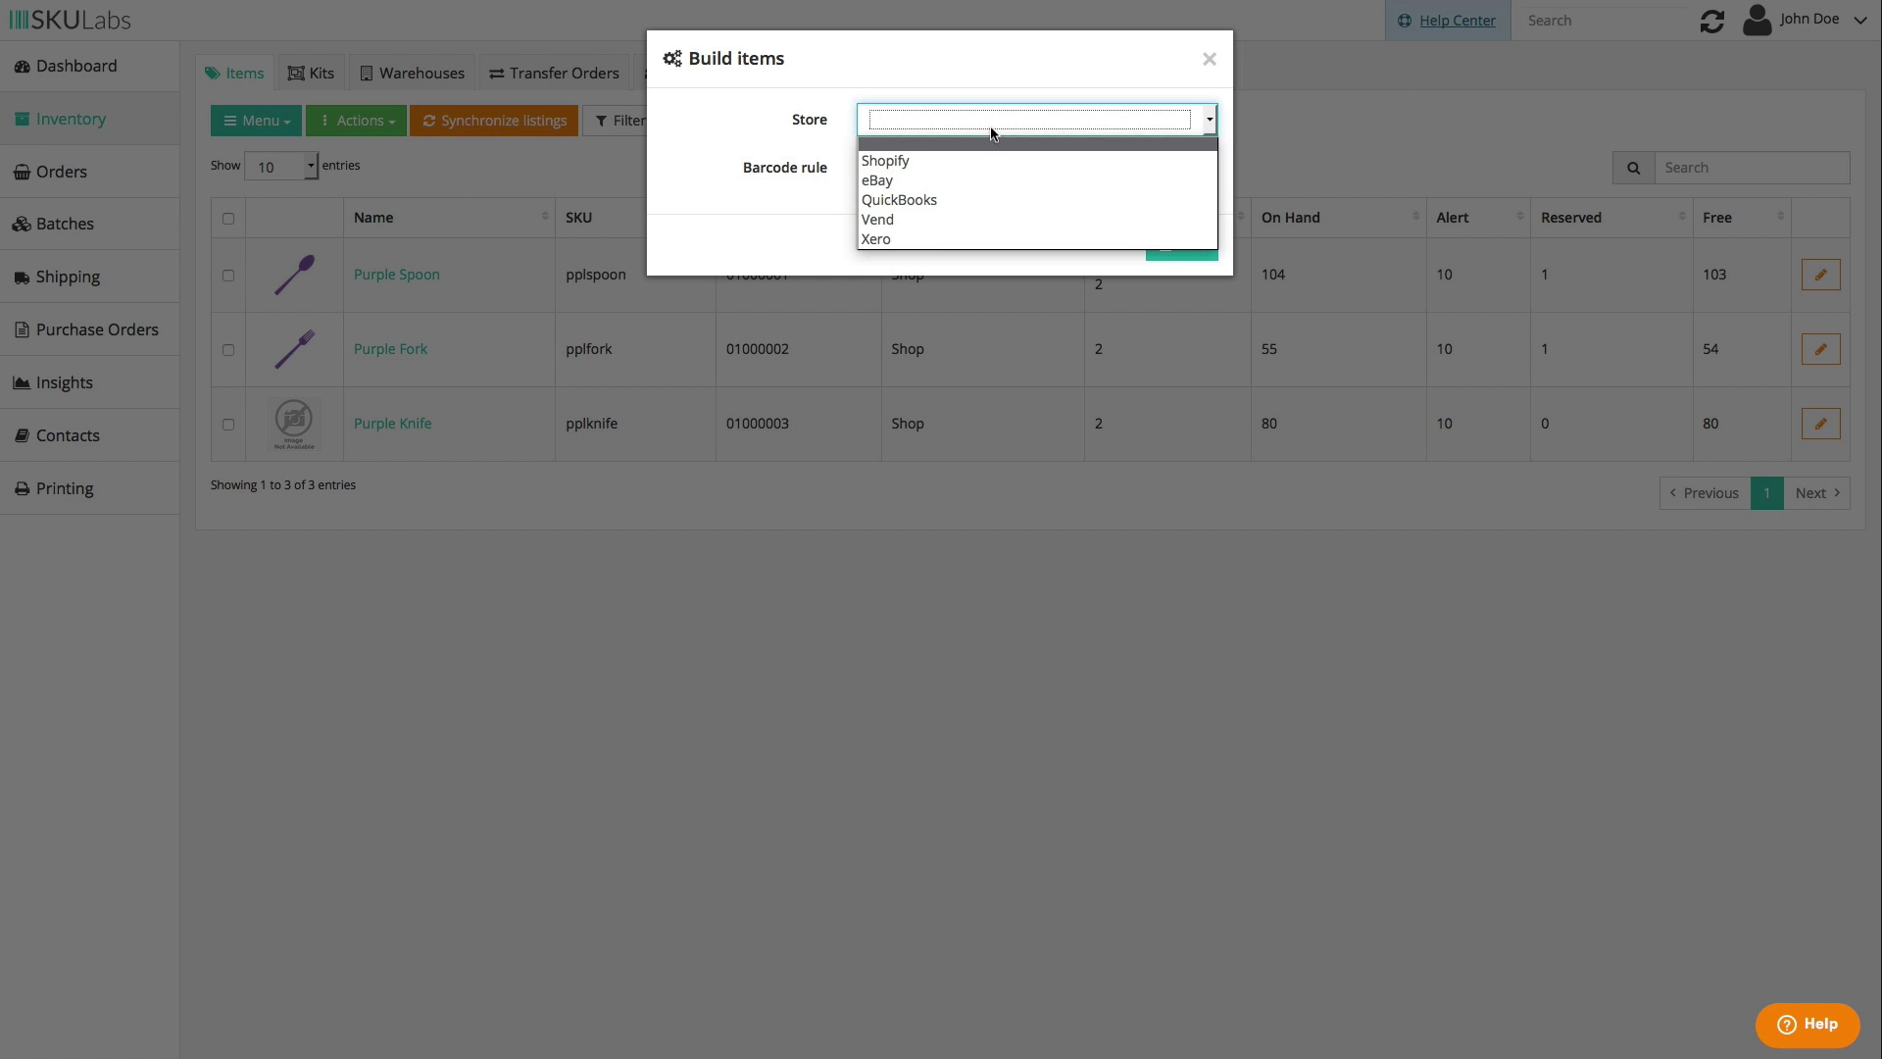
click(986, 162)
click(1025, 169)
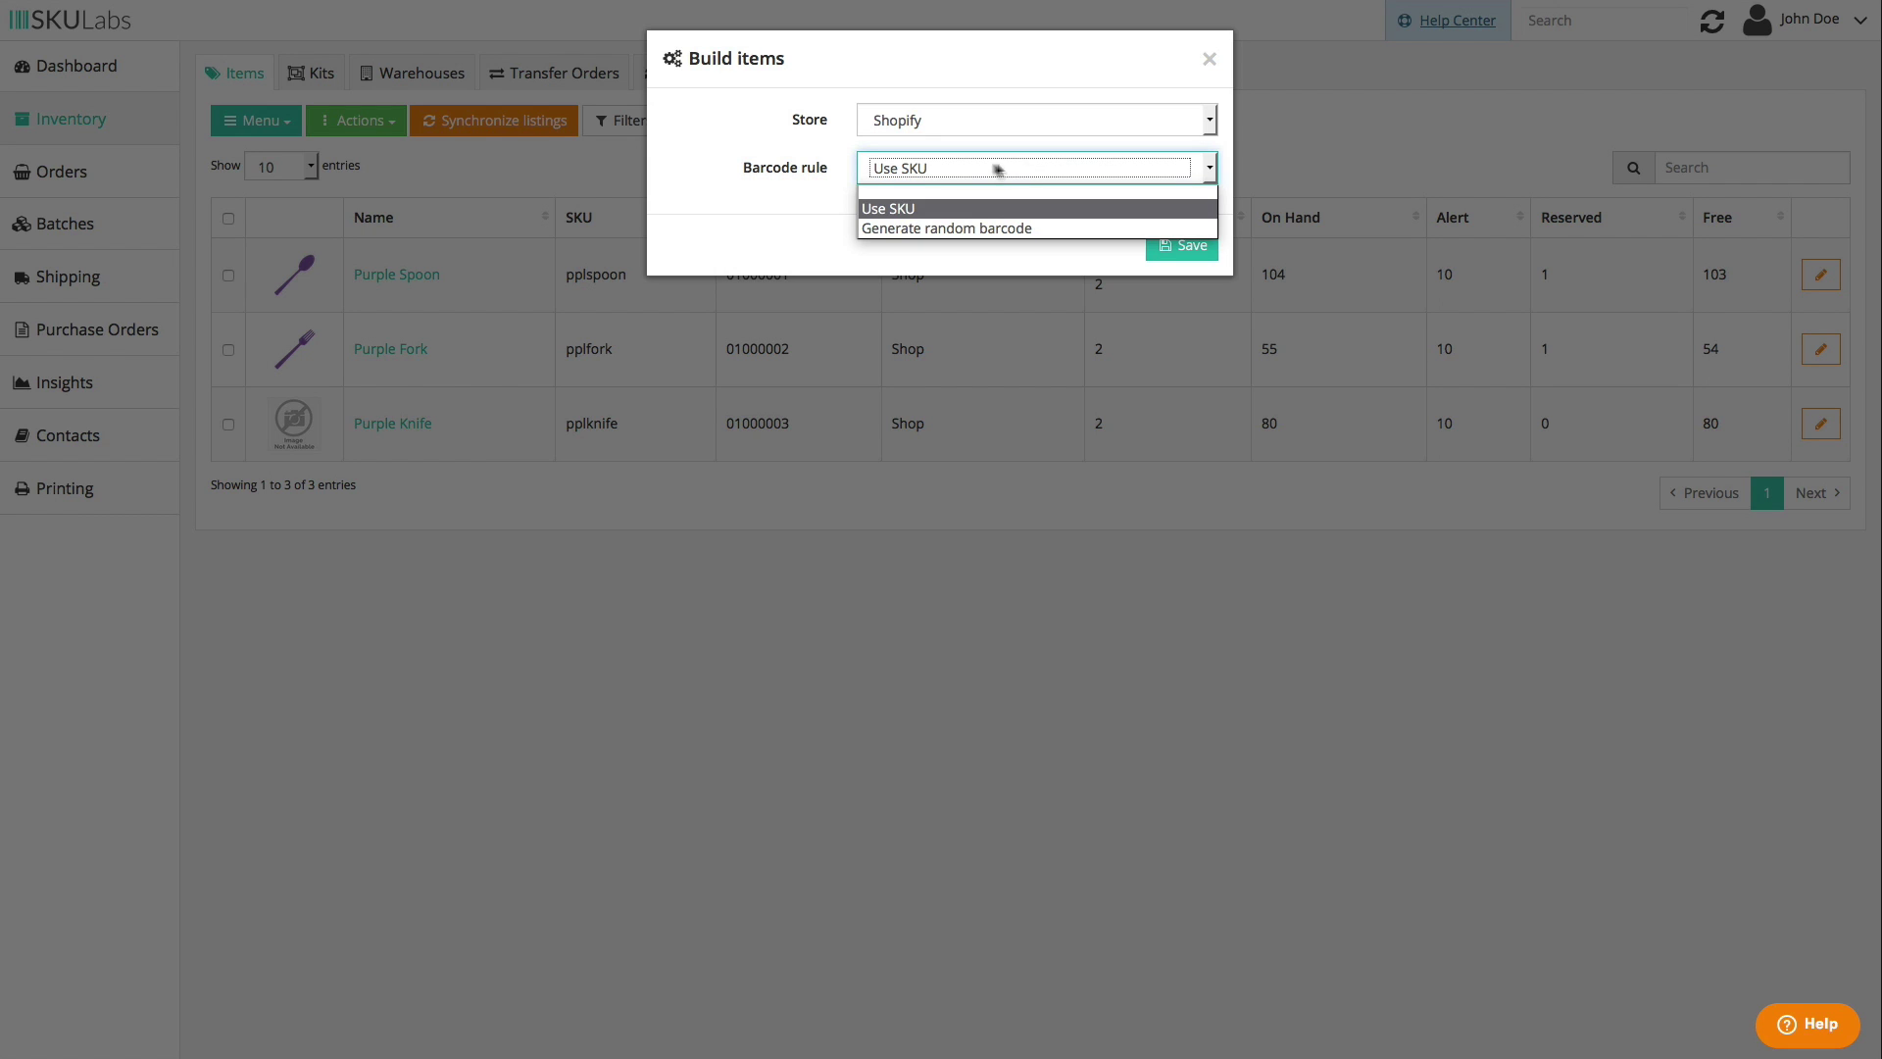
click(832, 169)
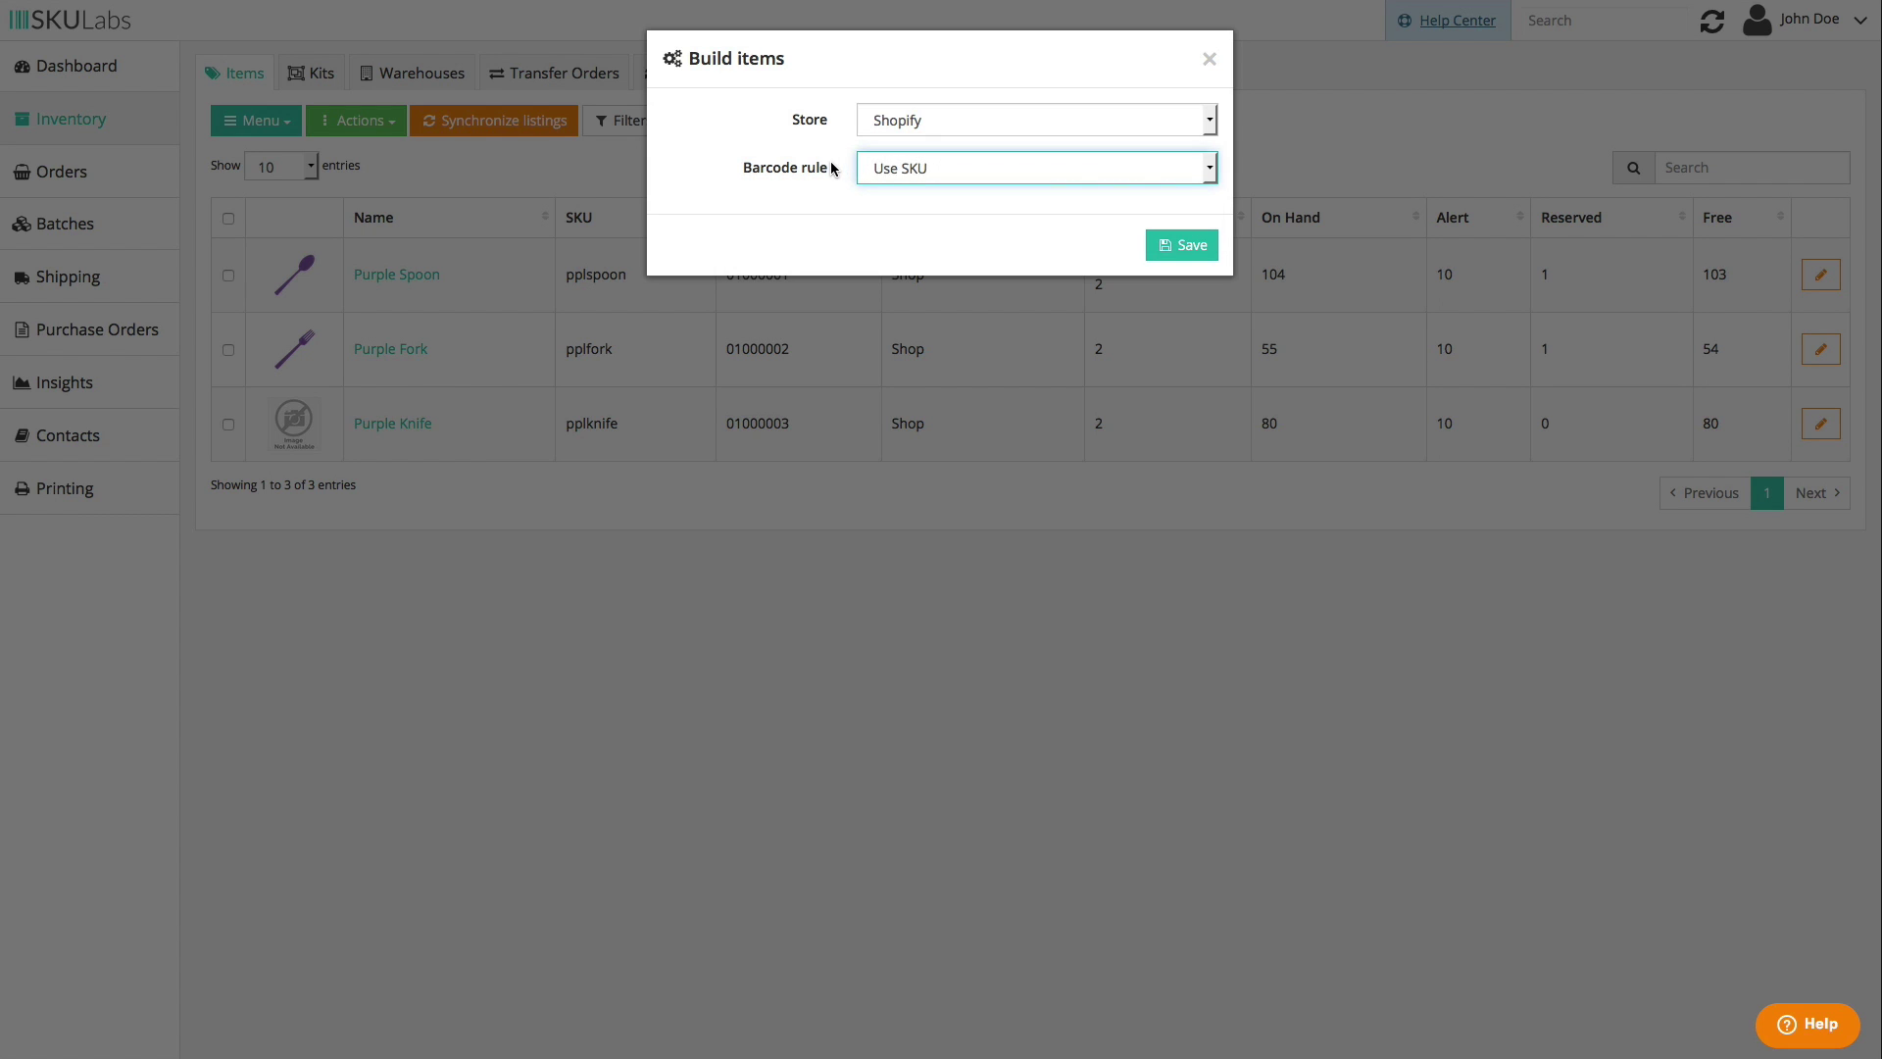
click(1210, 61)
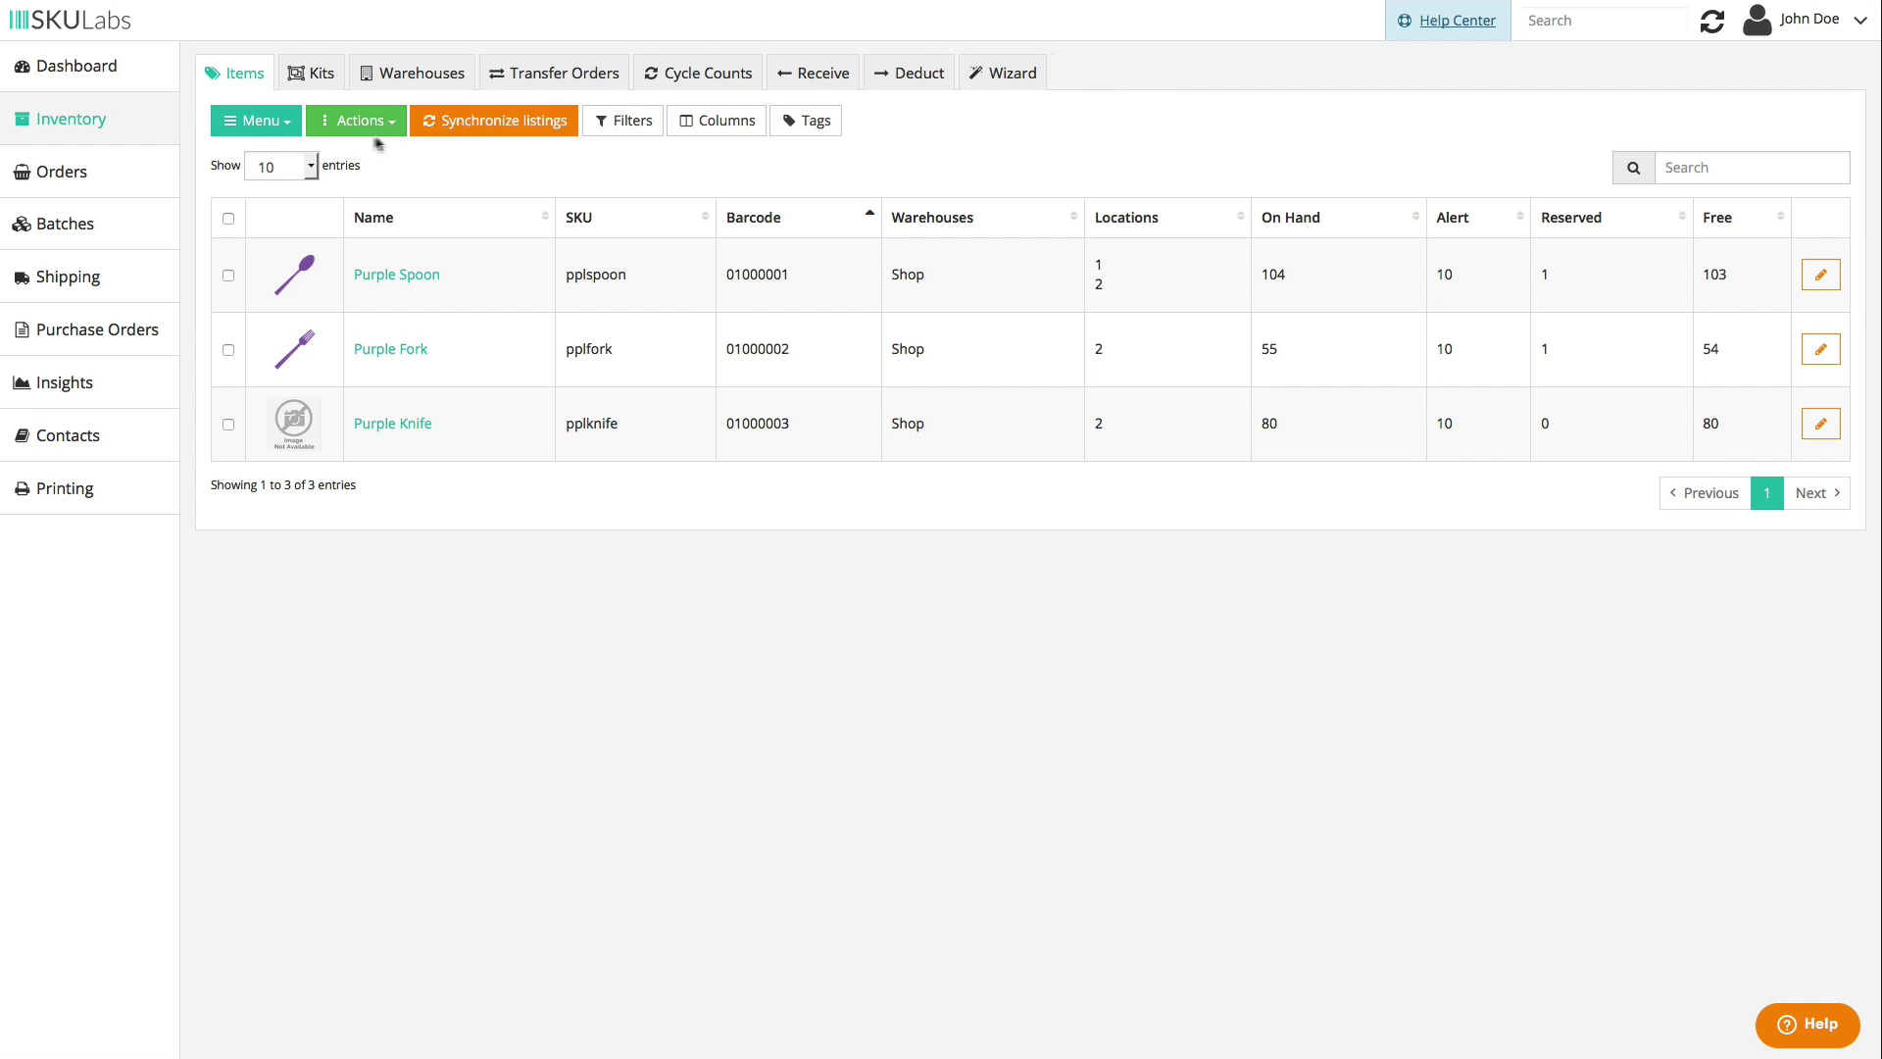
click(263, 126)
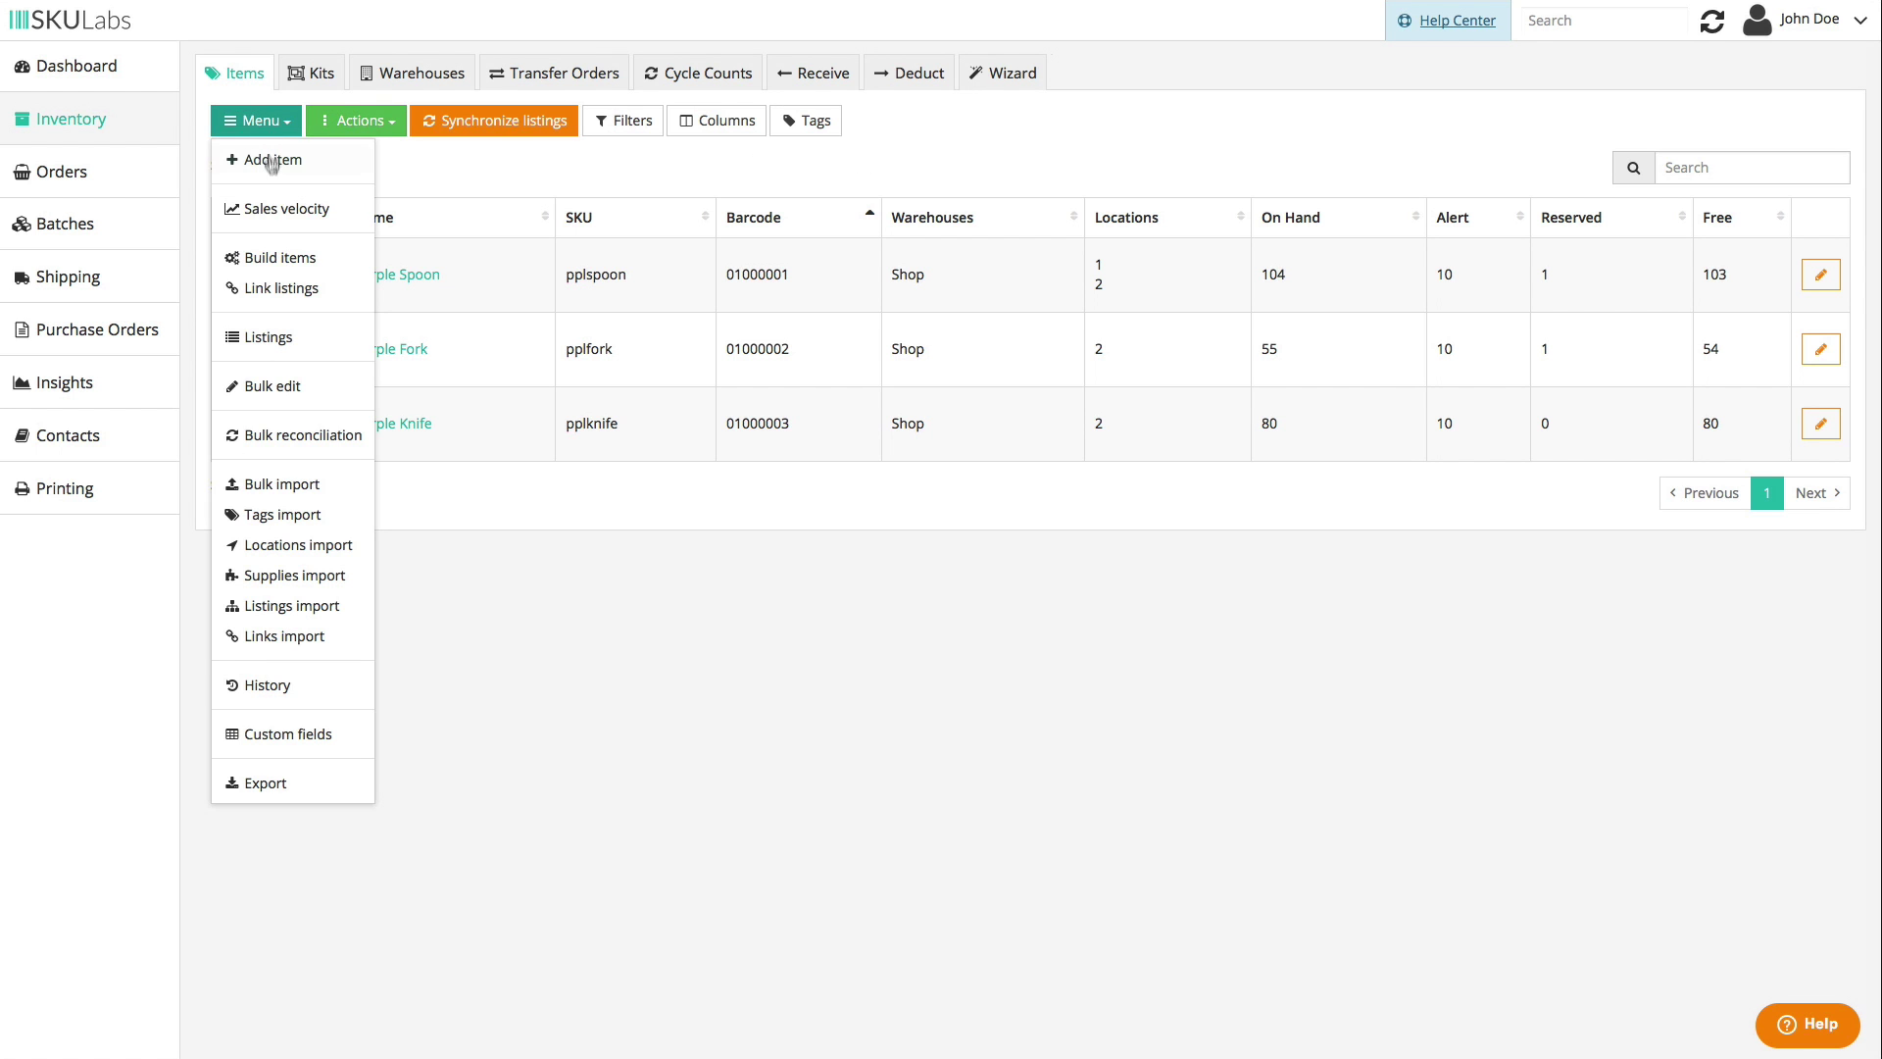
click(342, 482)
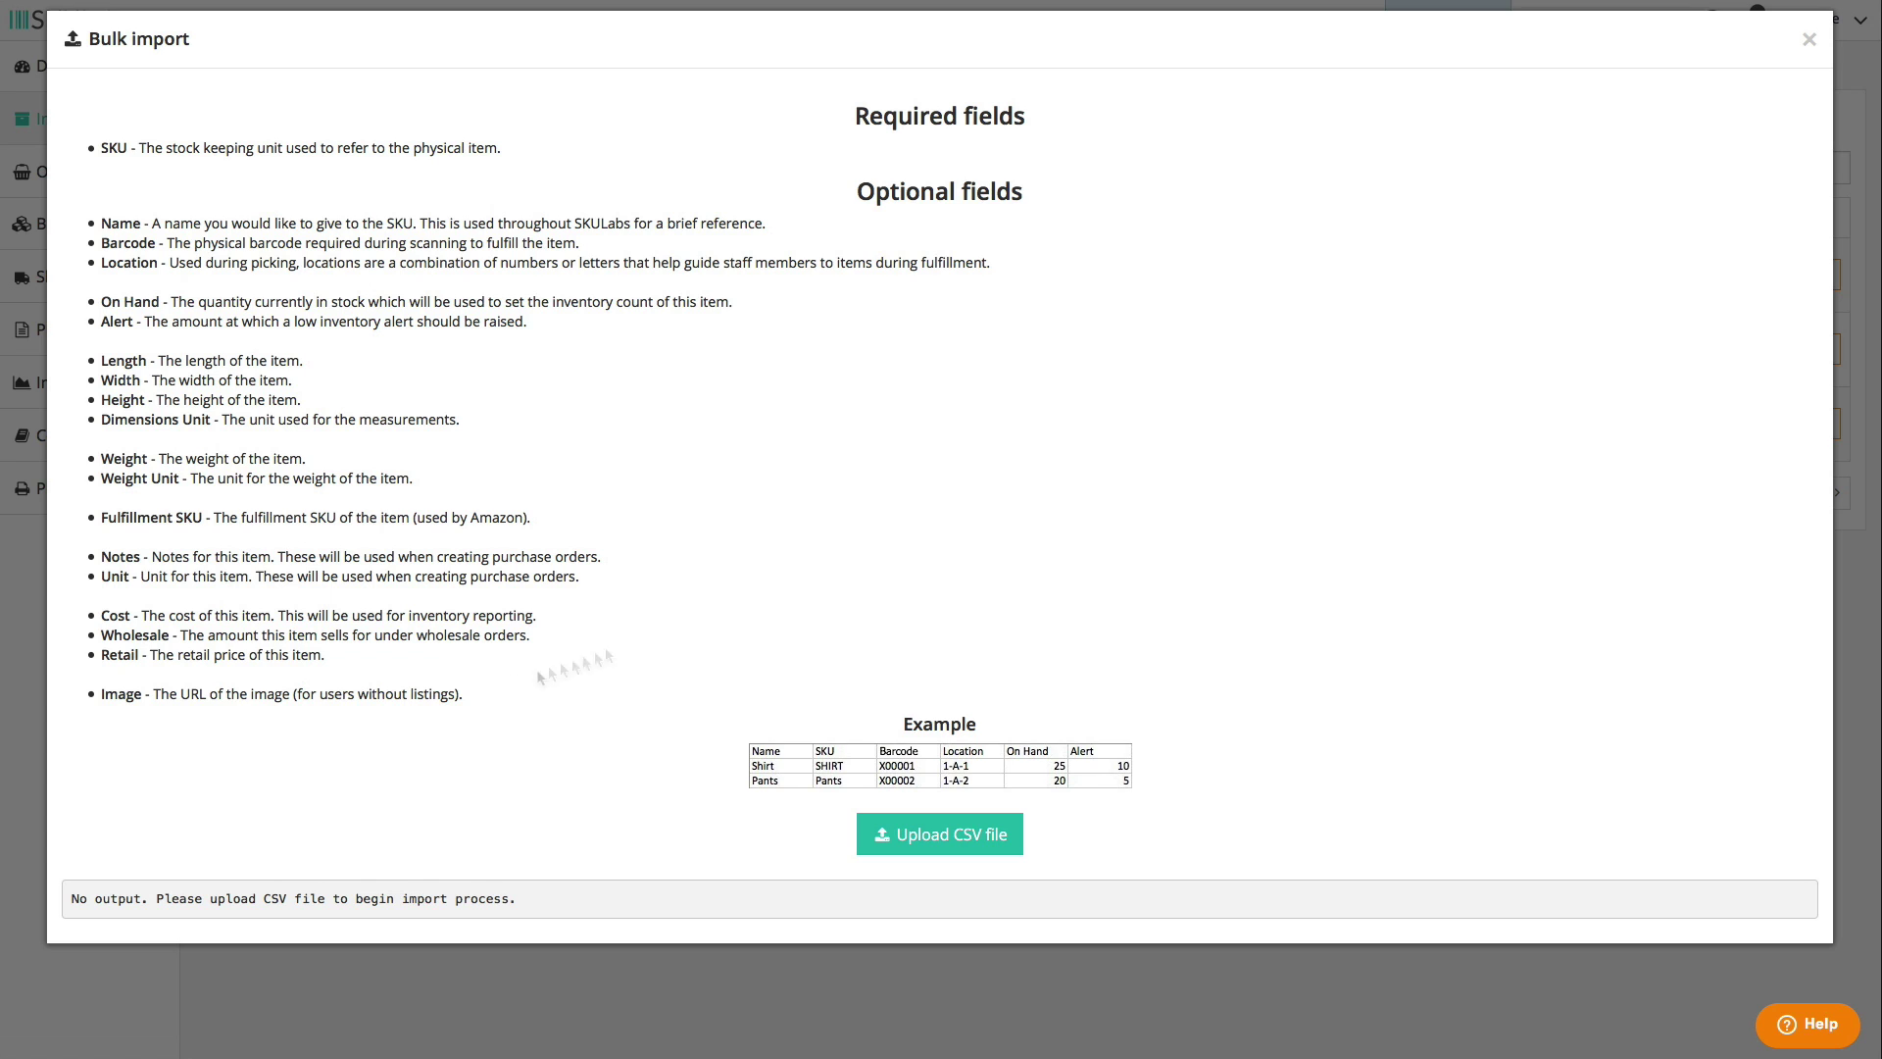
click(1810, 40)
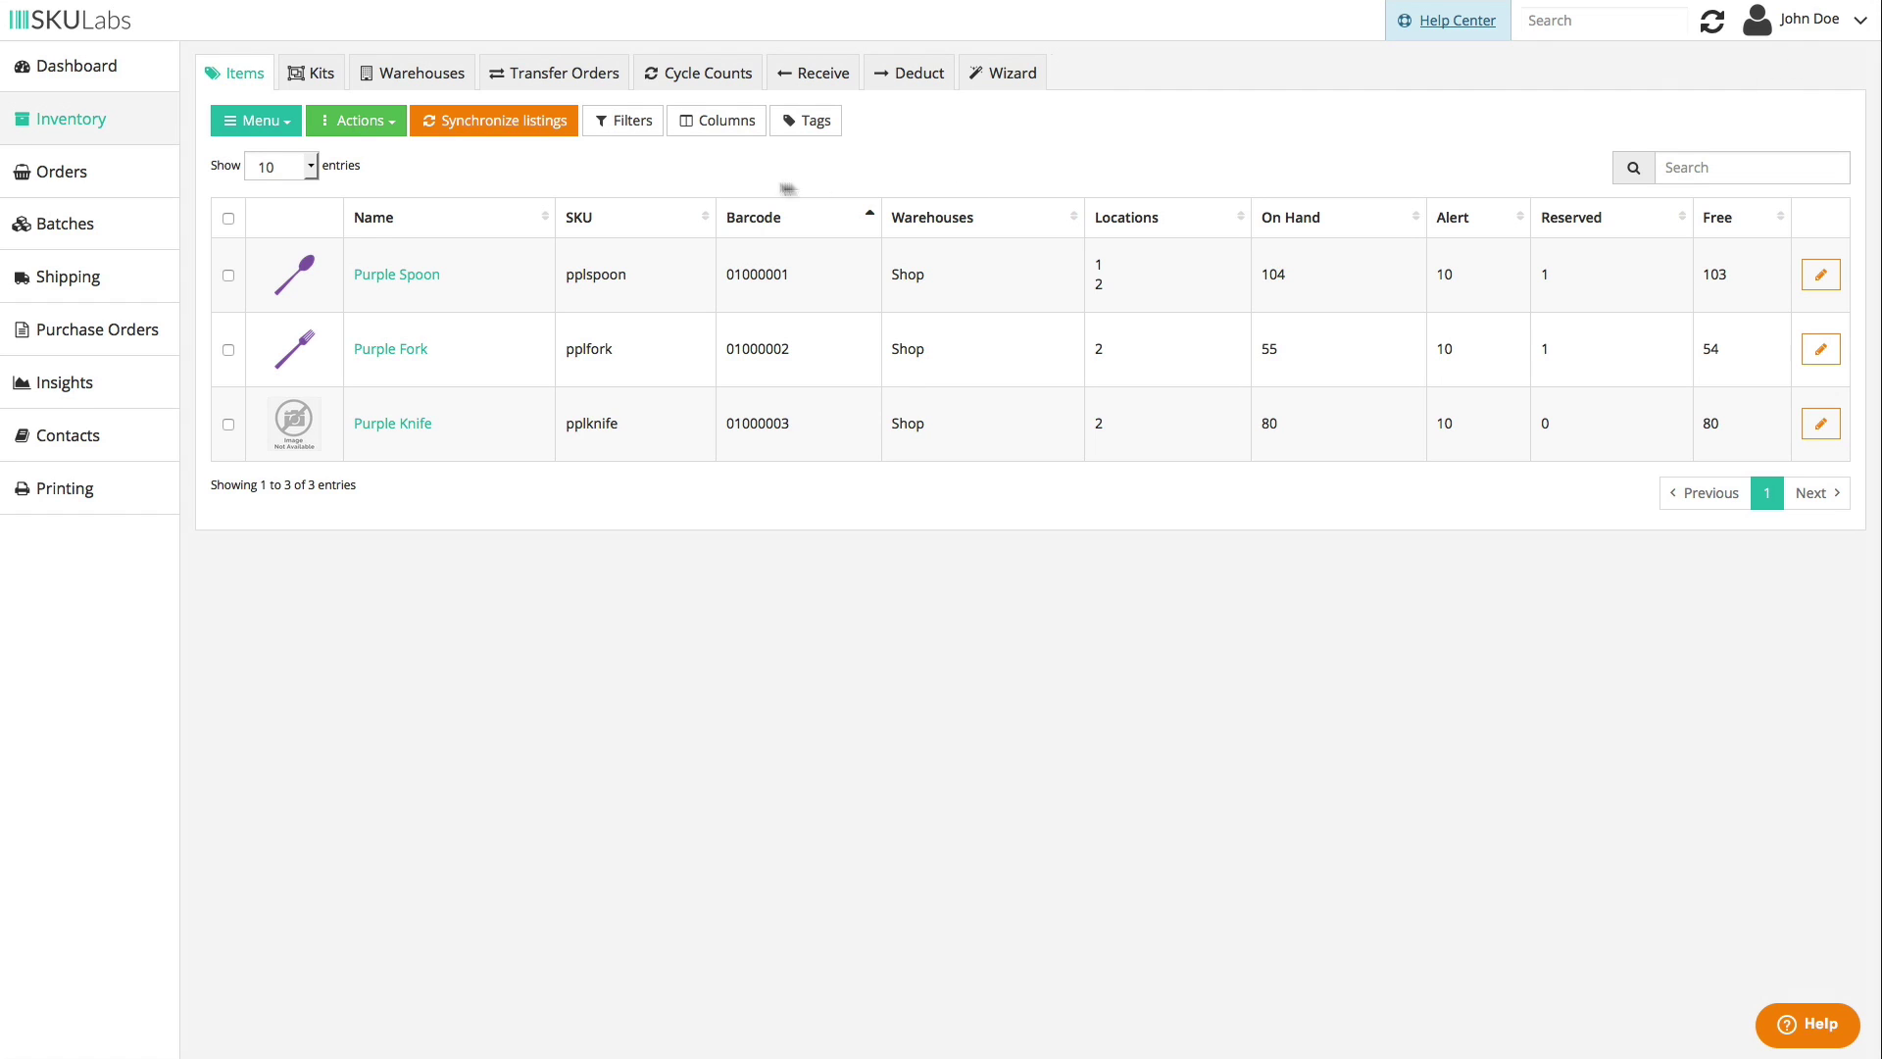
- Save Purple Knife's link to its Shopify listing and review the Shopify store's Import setting
click(276, 123)
click(329, 294)
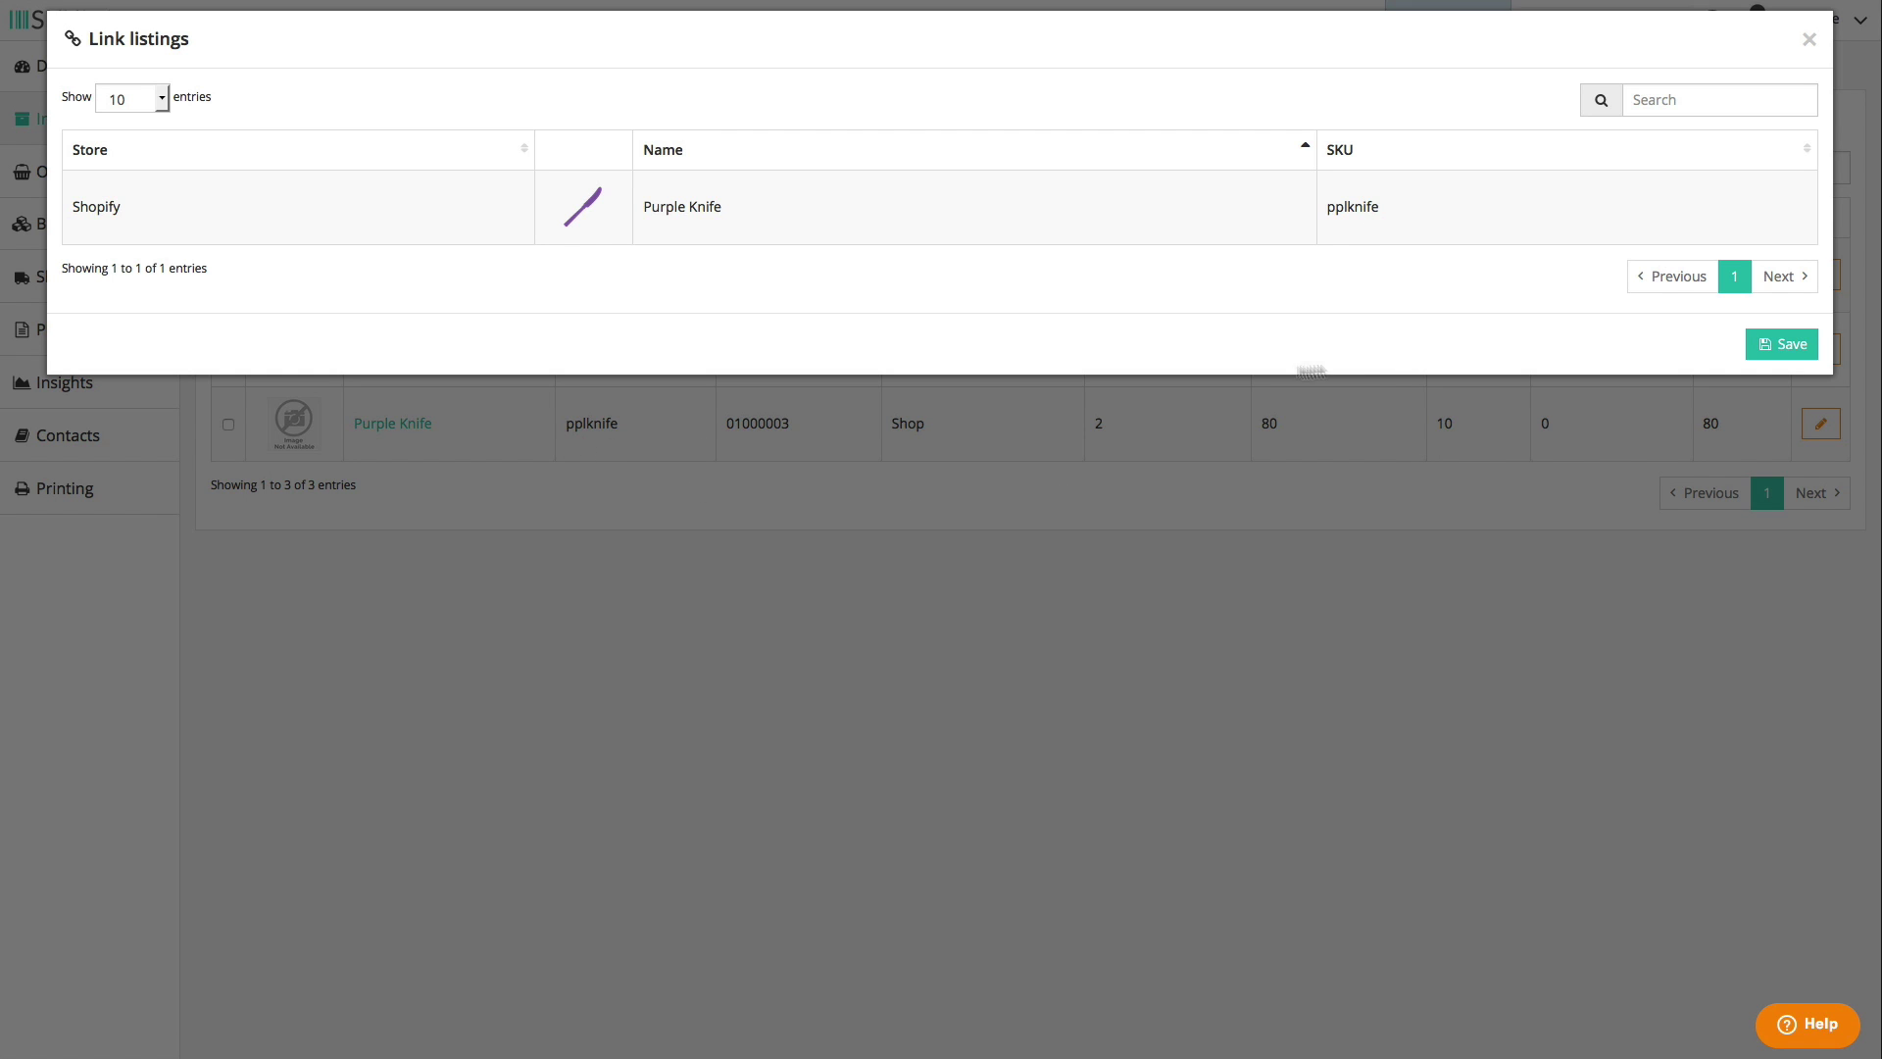
click(1787, 358)
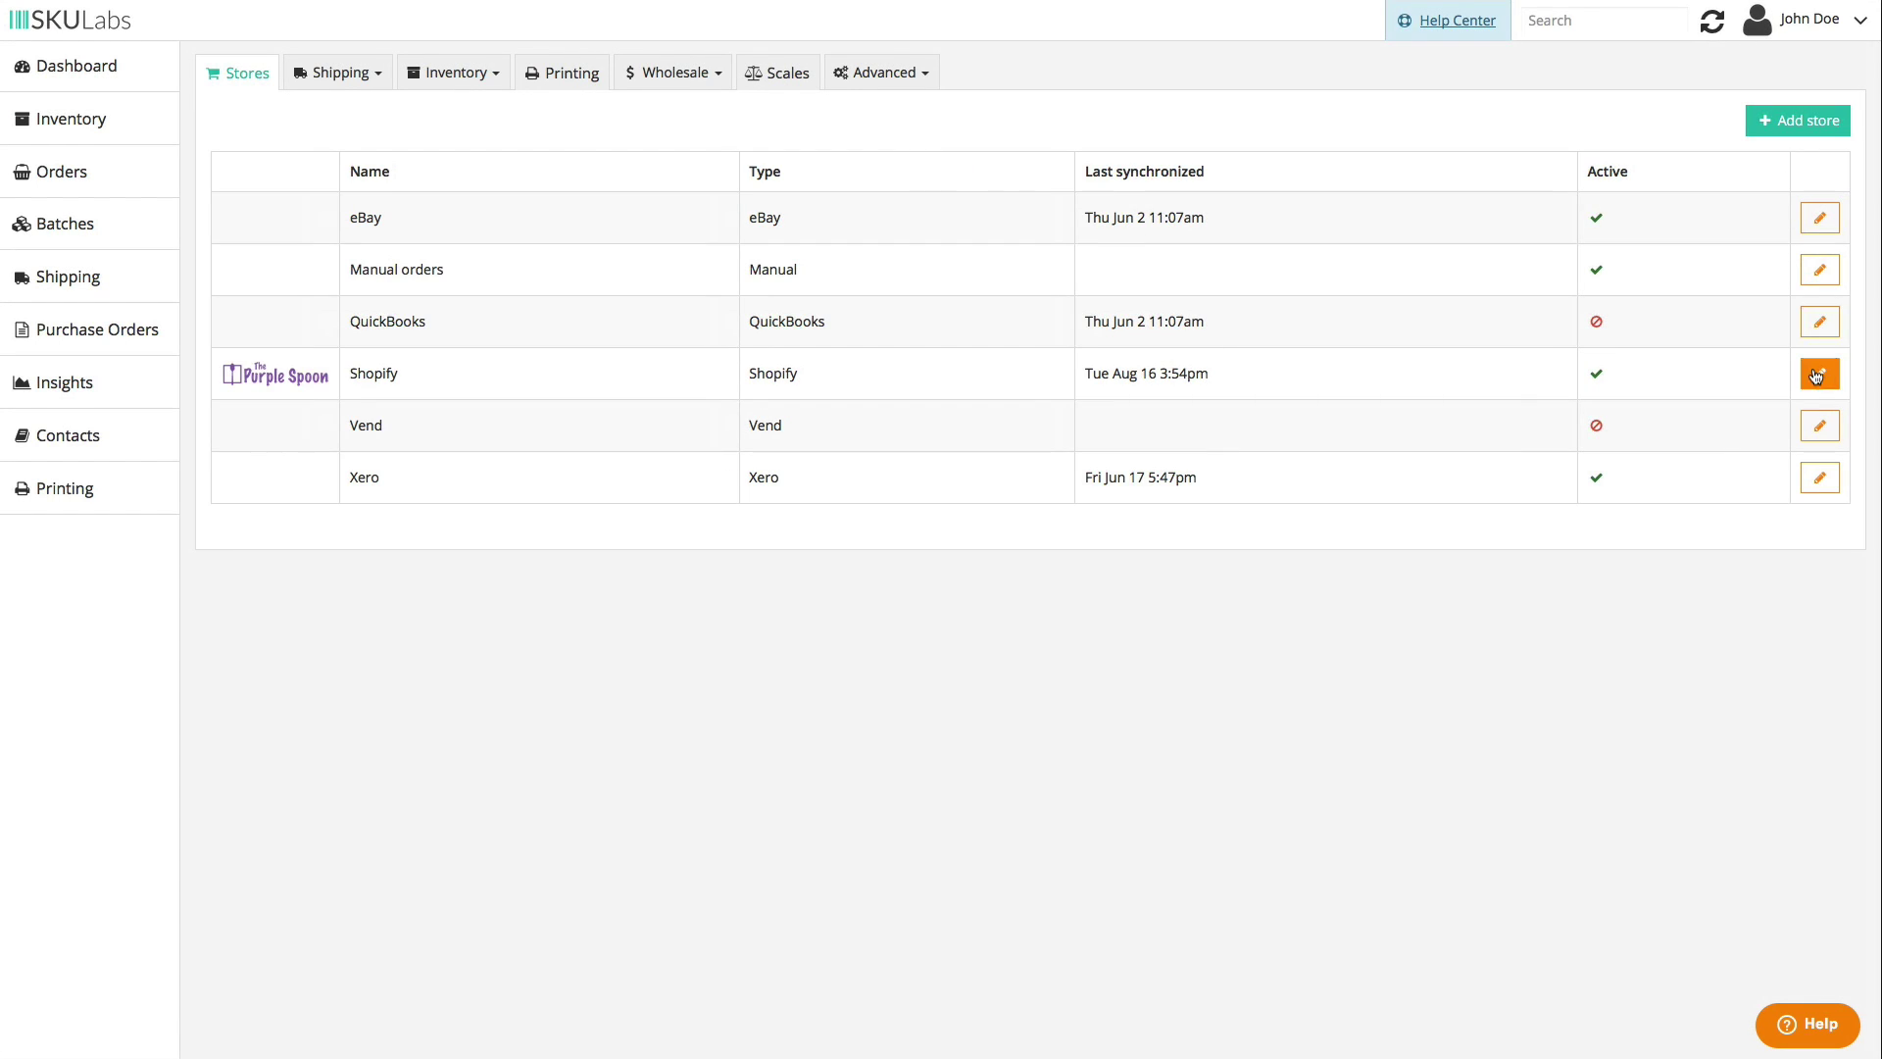
click(1819, 374)
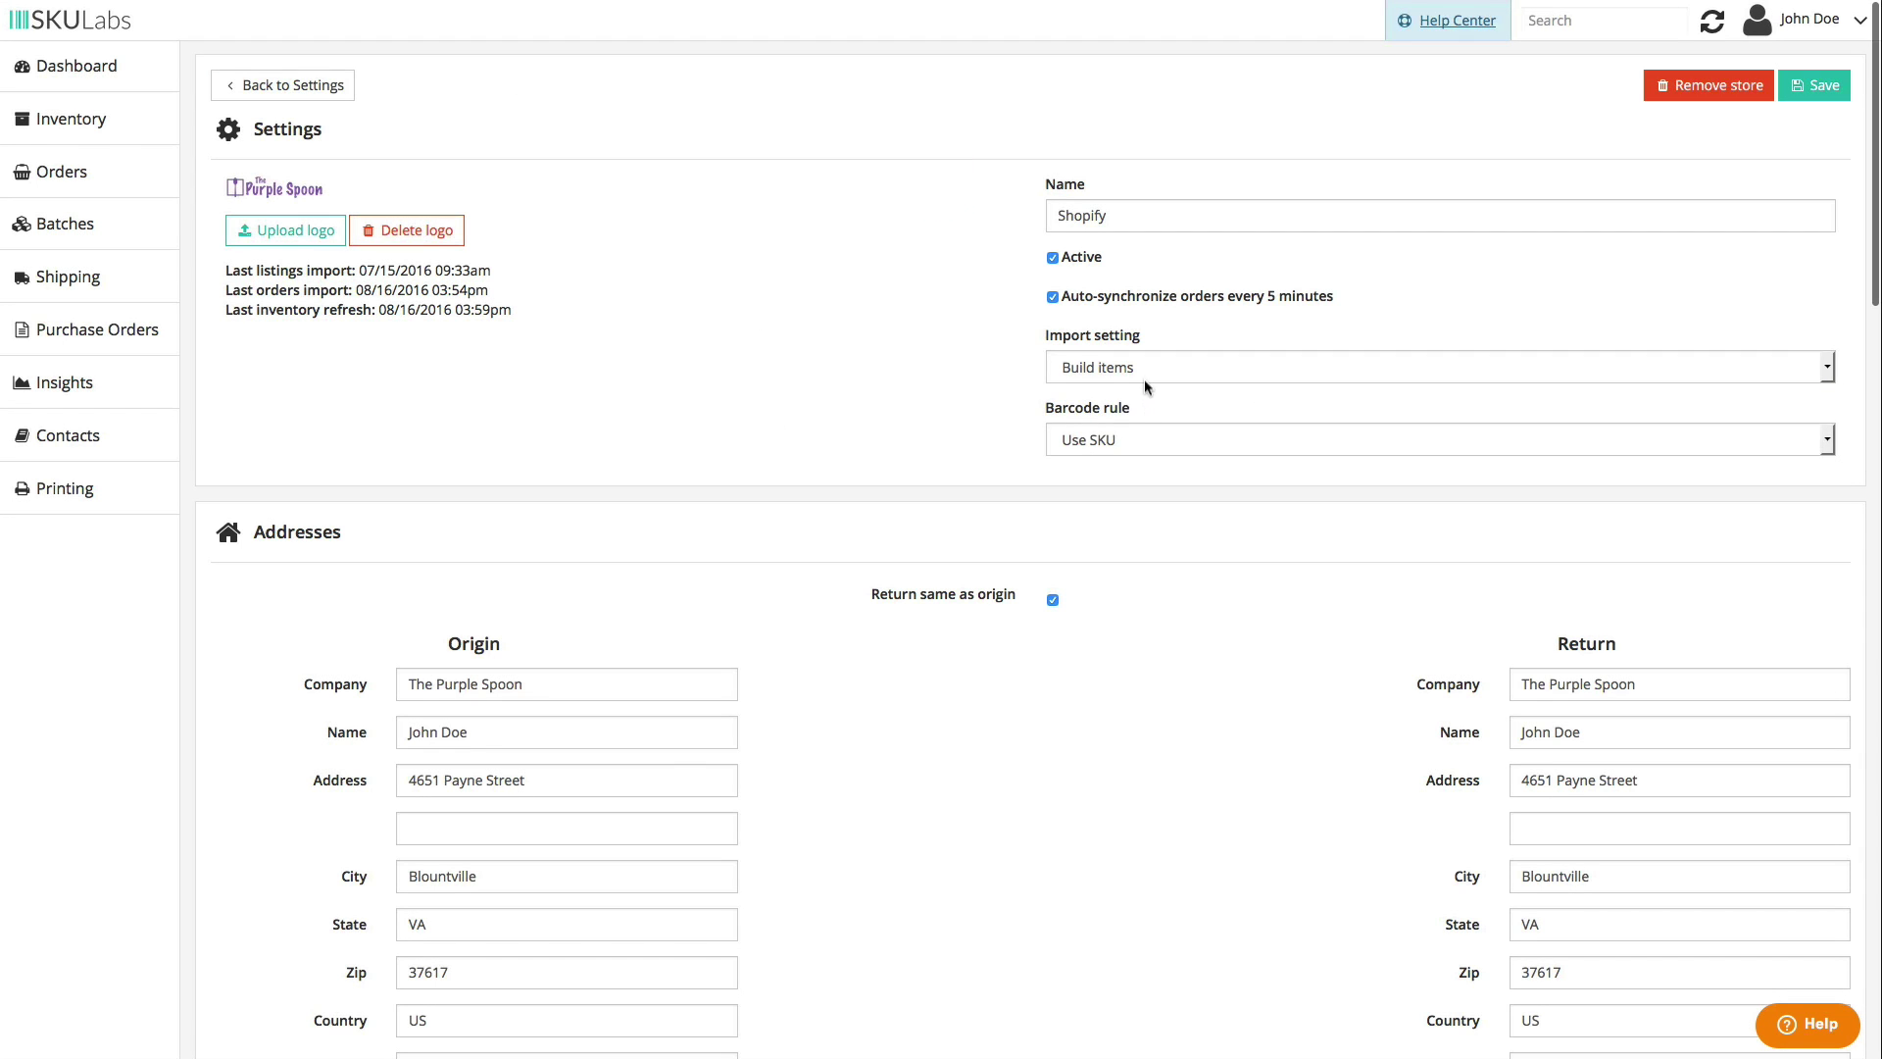
click(1144, 375)
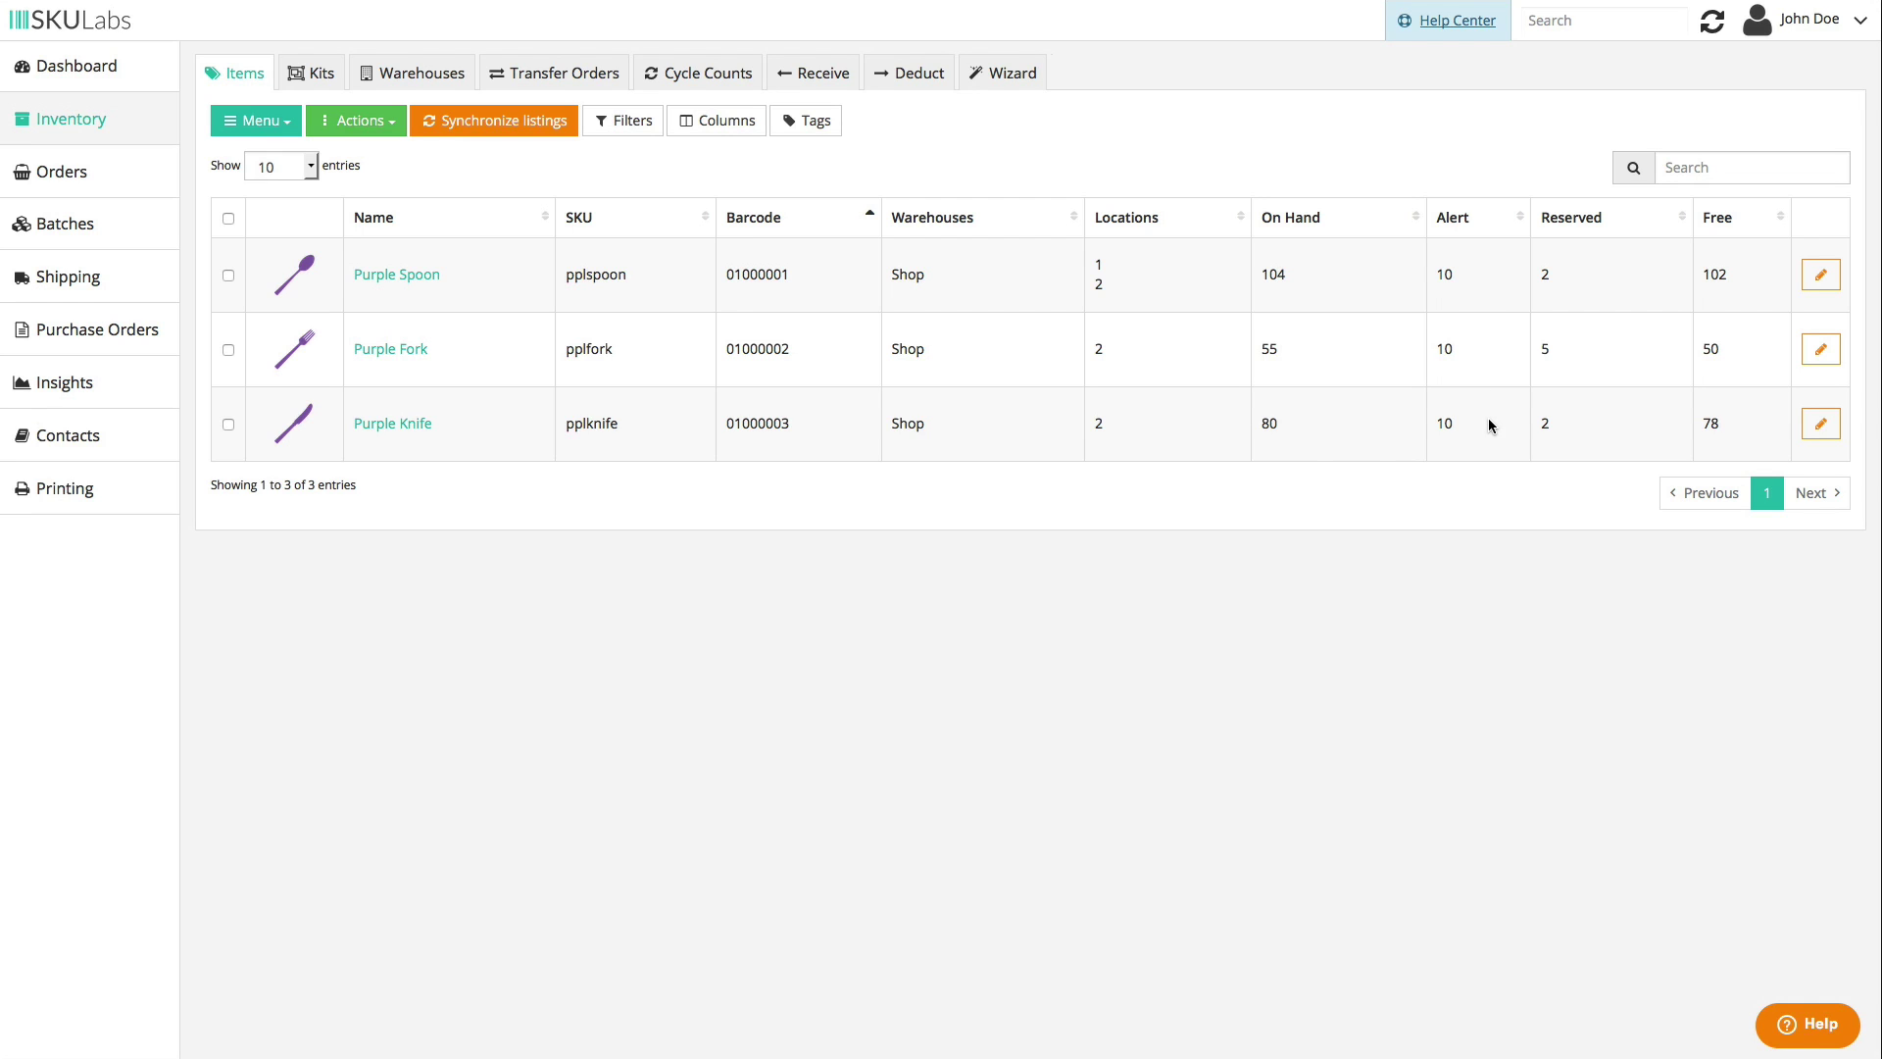
- Glance at Purple Spoon's stock editor, then inspect the Shop warehouse and return to Warehouses
click(1835, 288)
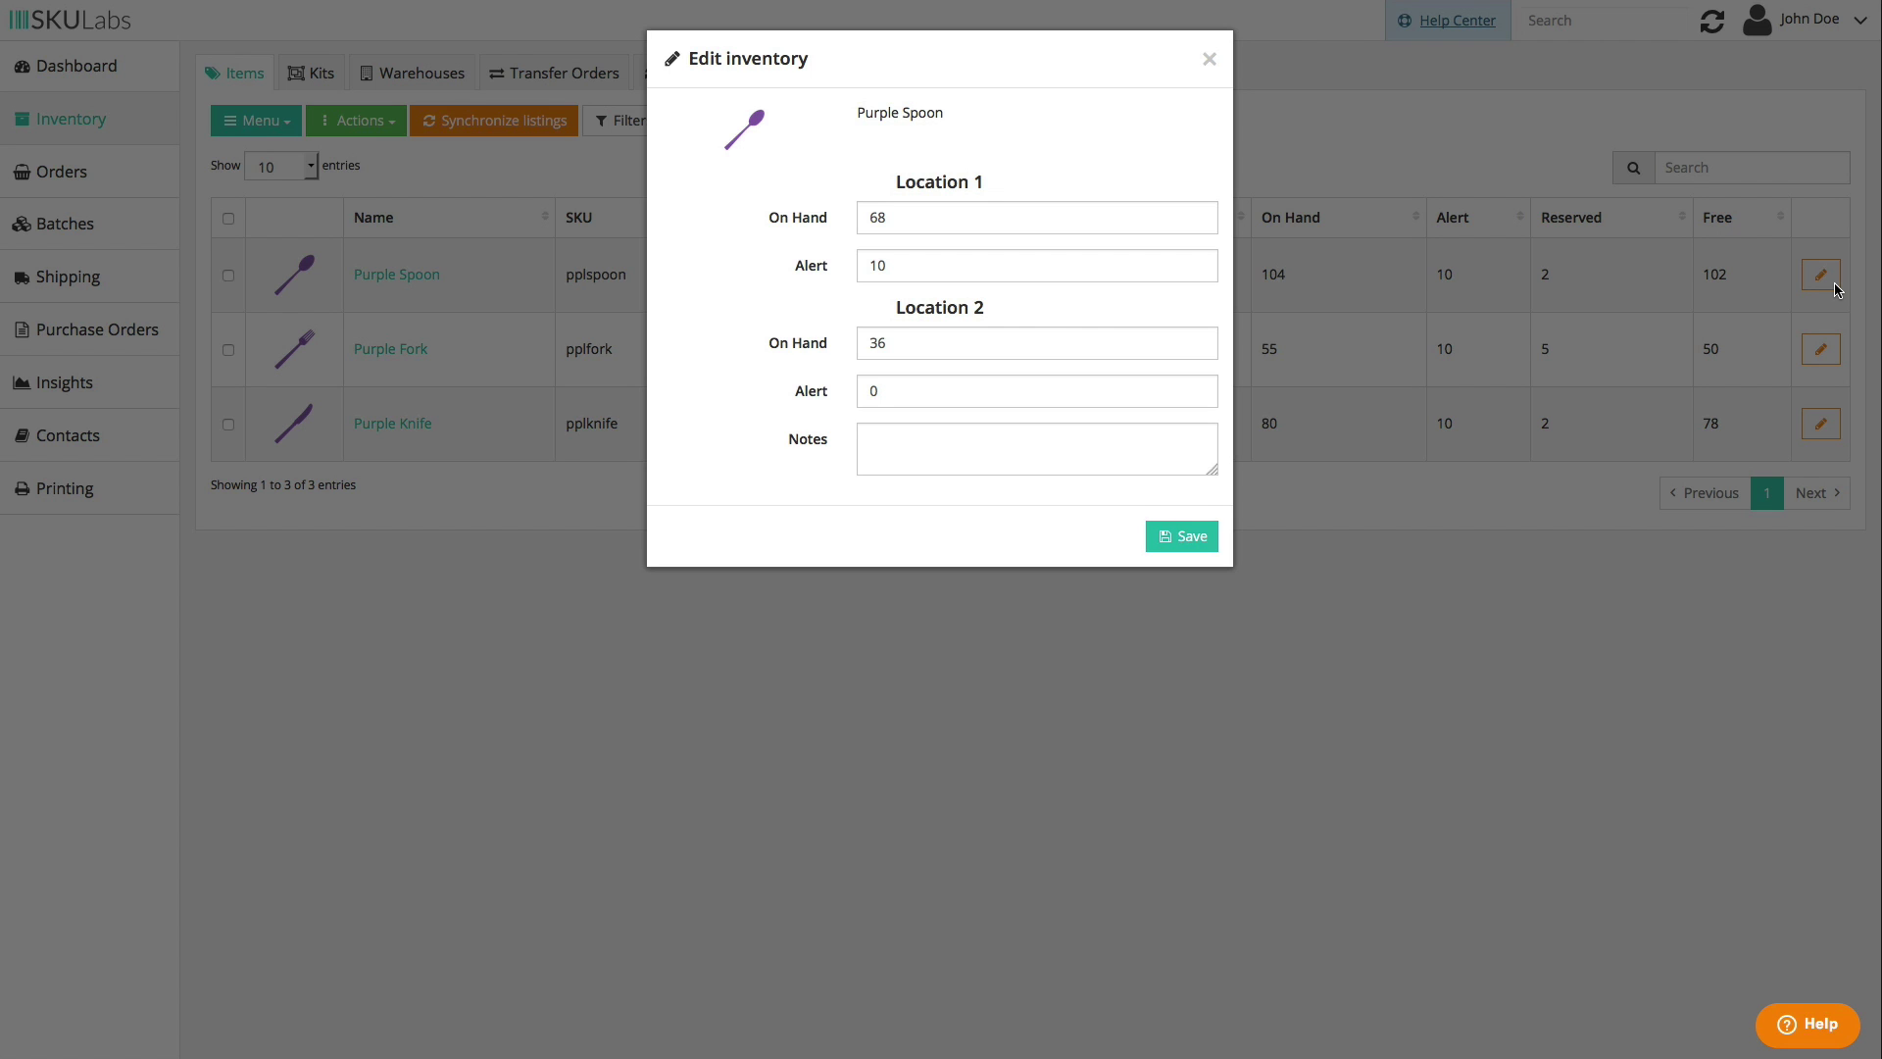
click(1208, 59)
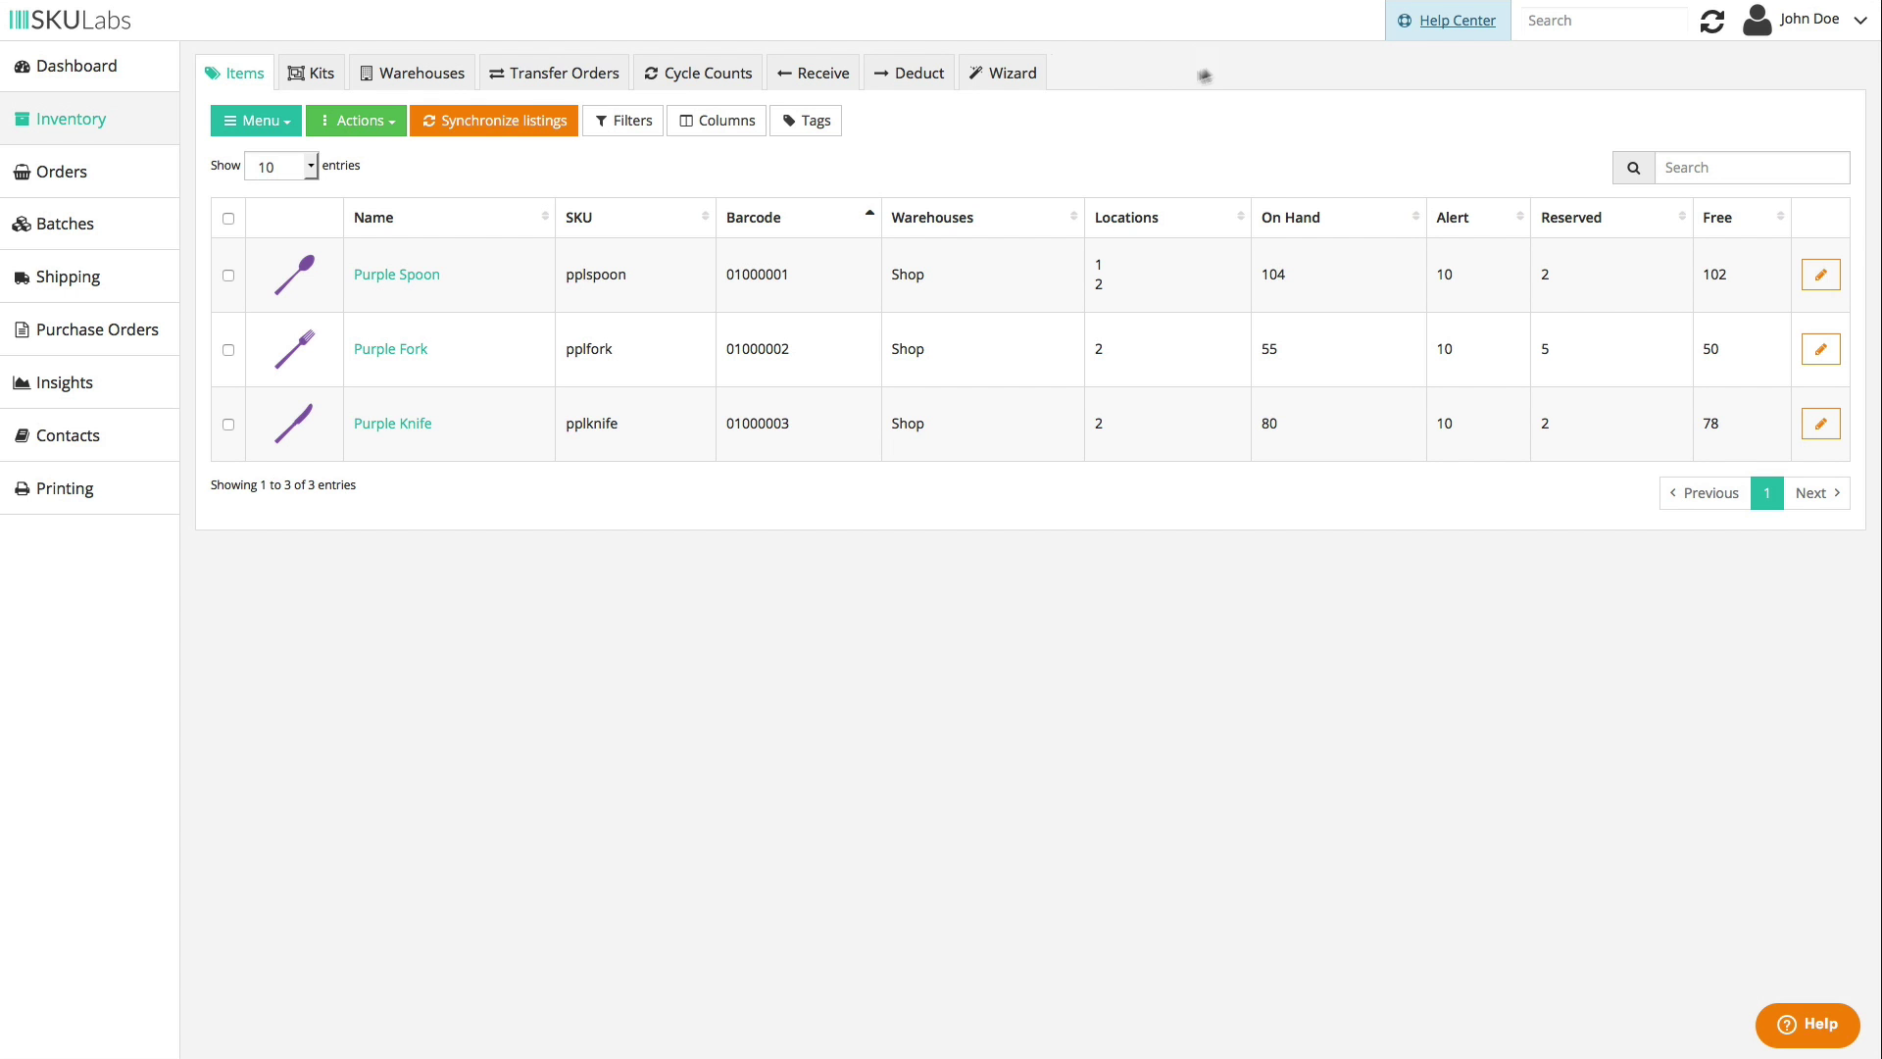
click(447, 75)
click(238, 263)
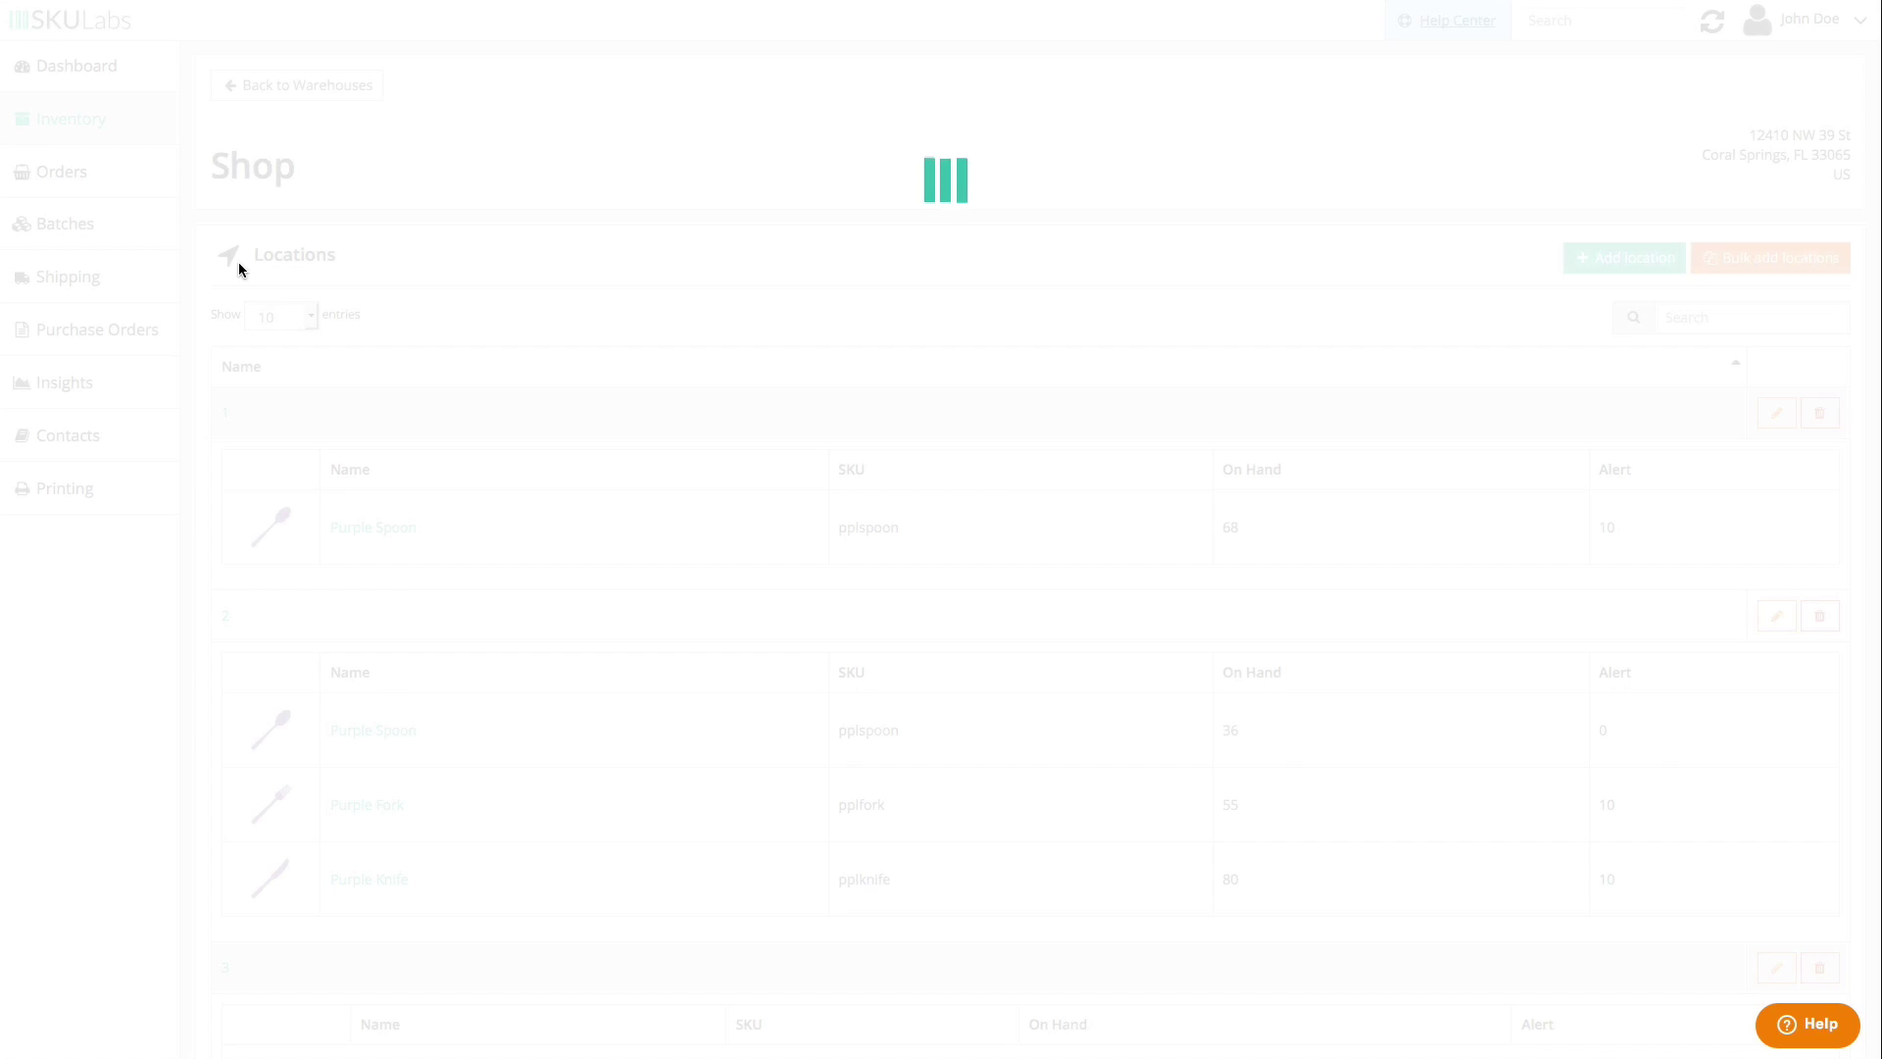
scroll(566, 347, down, 2)
scroll(567, 347, up, 2)
click(274, 82)
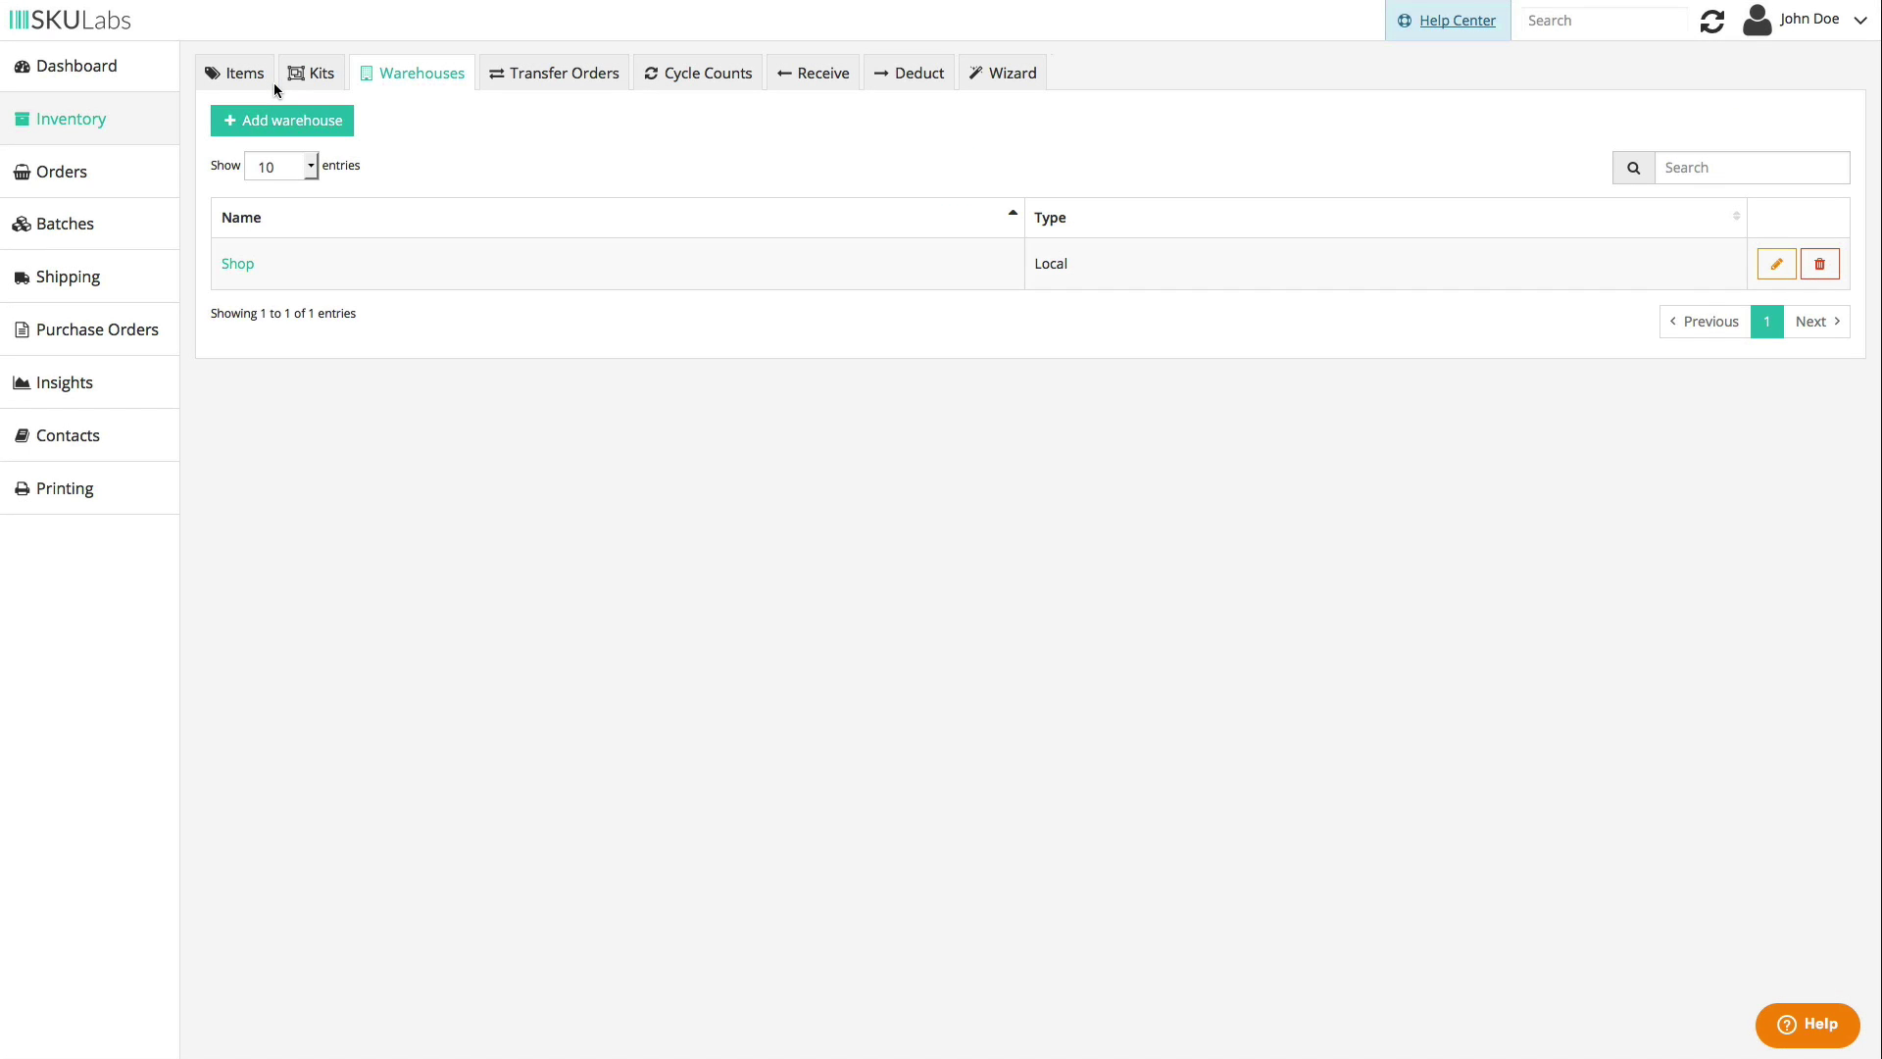
- Create transfer order 31 with 24 Purple Forks and 24 Purple Knives, then open it
click(573, 80)
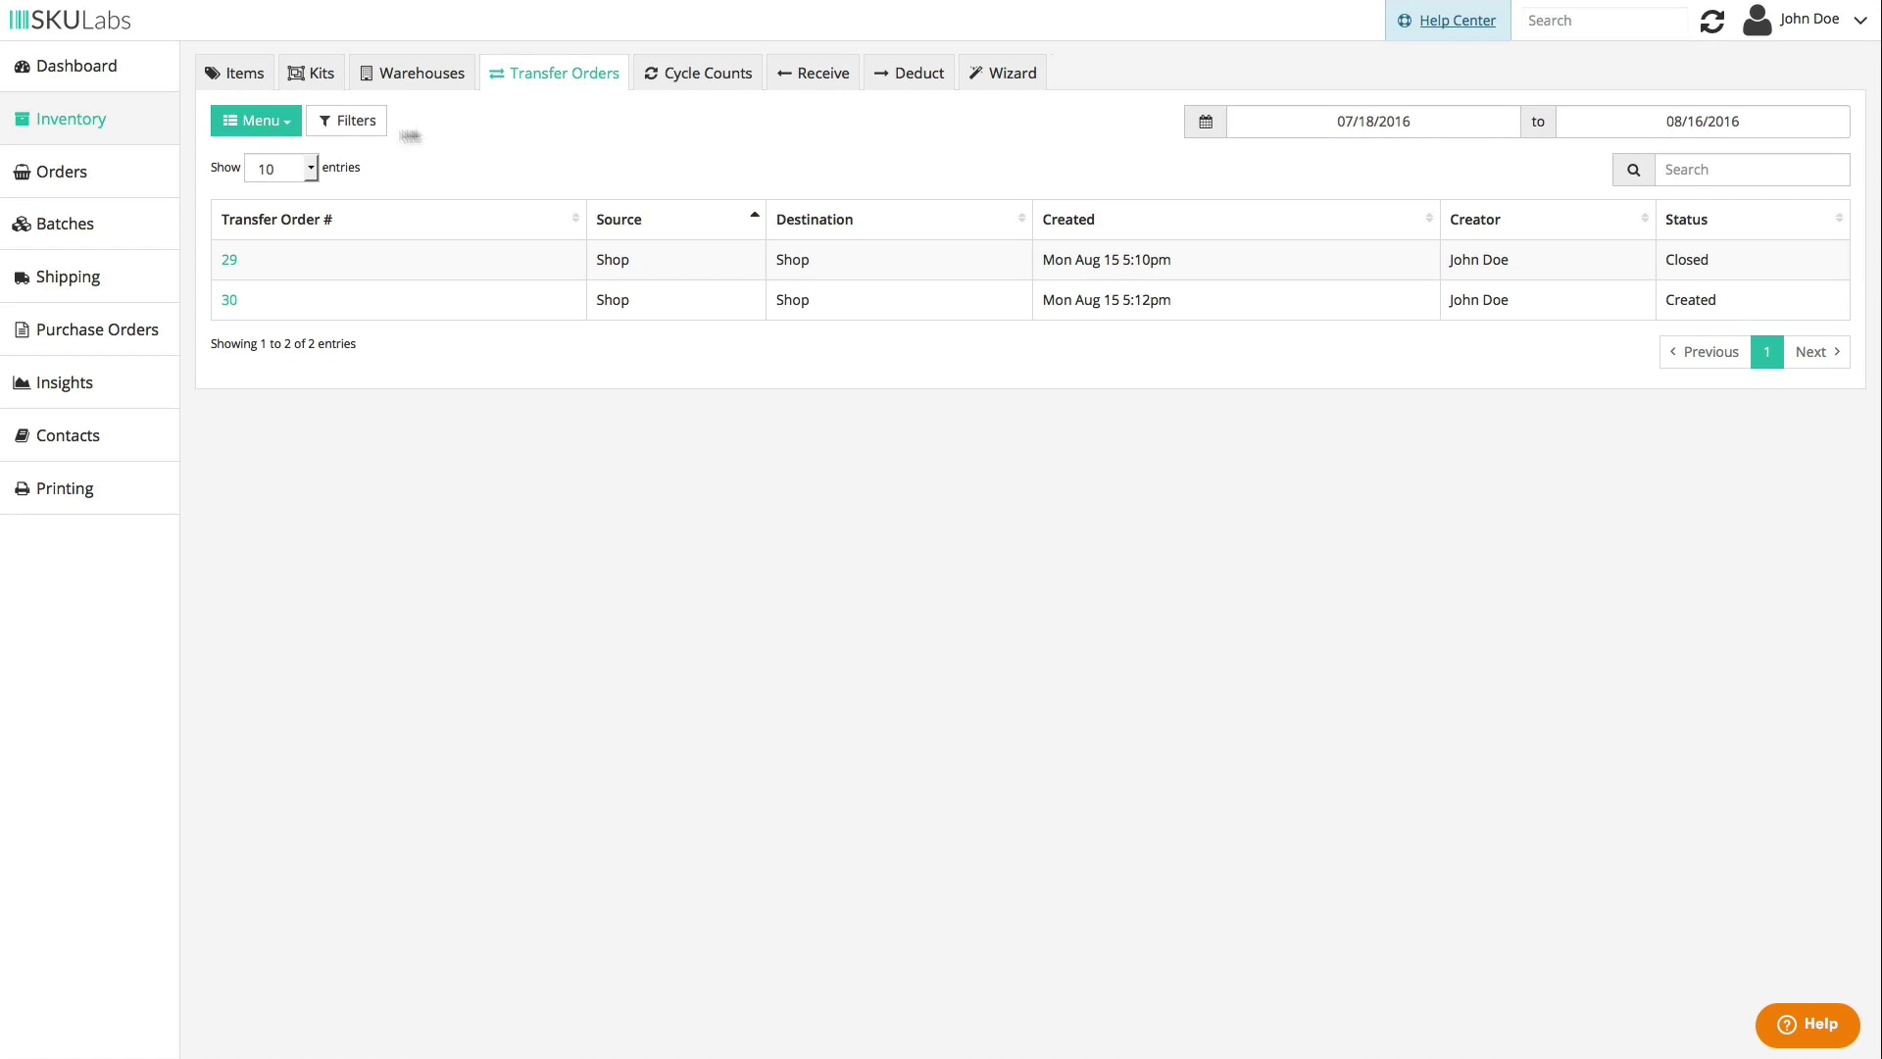
click(256, 118)
click(261, 169)
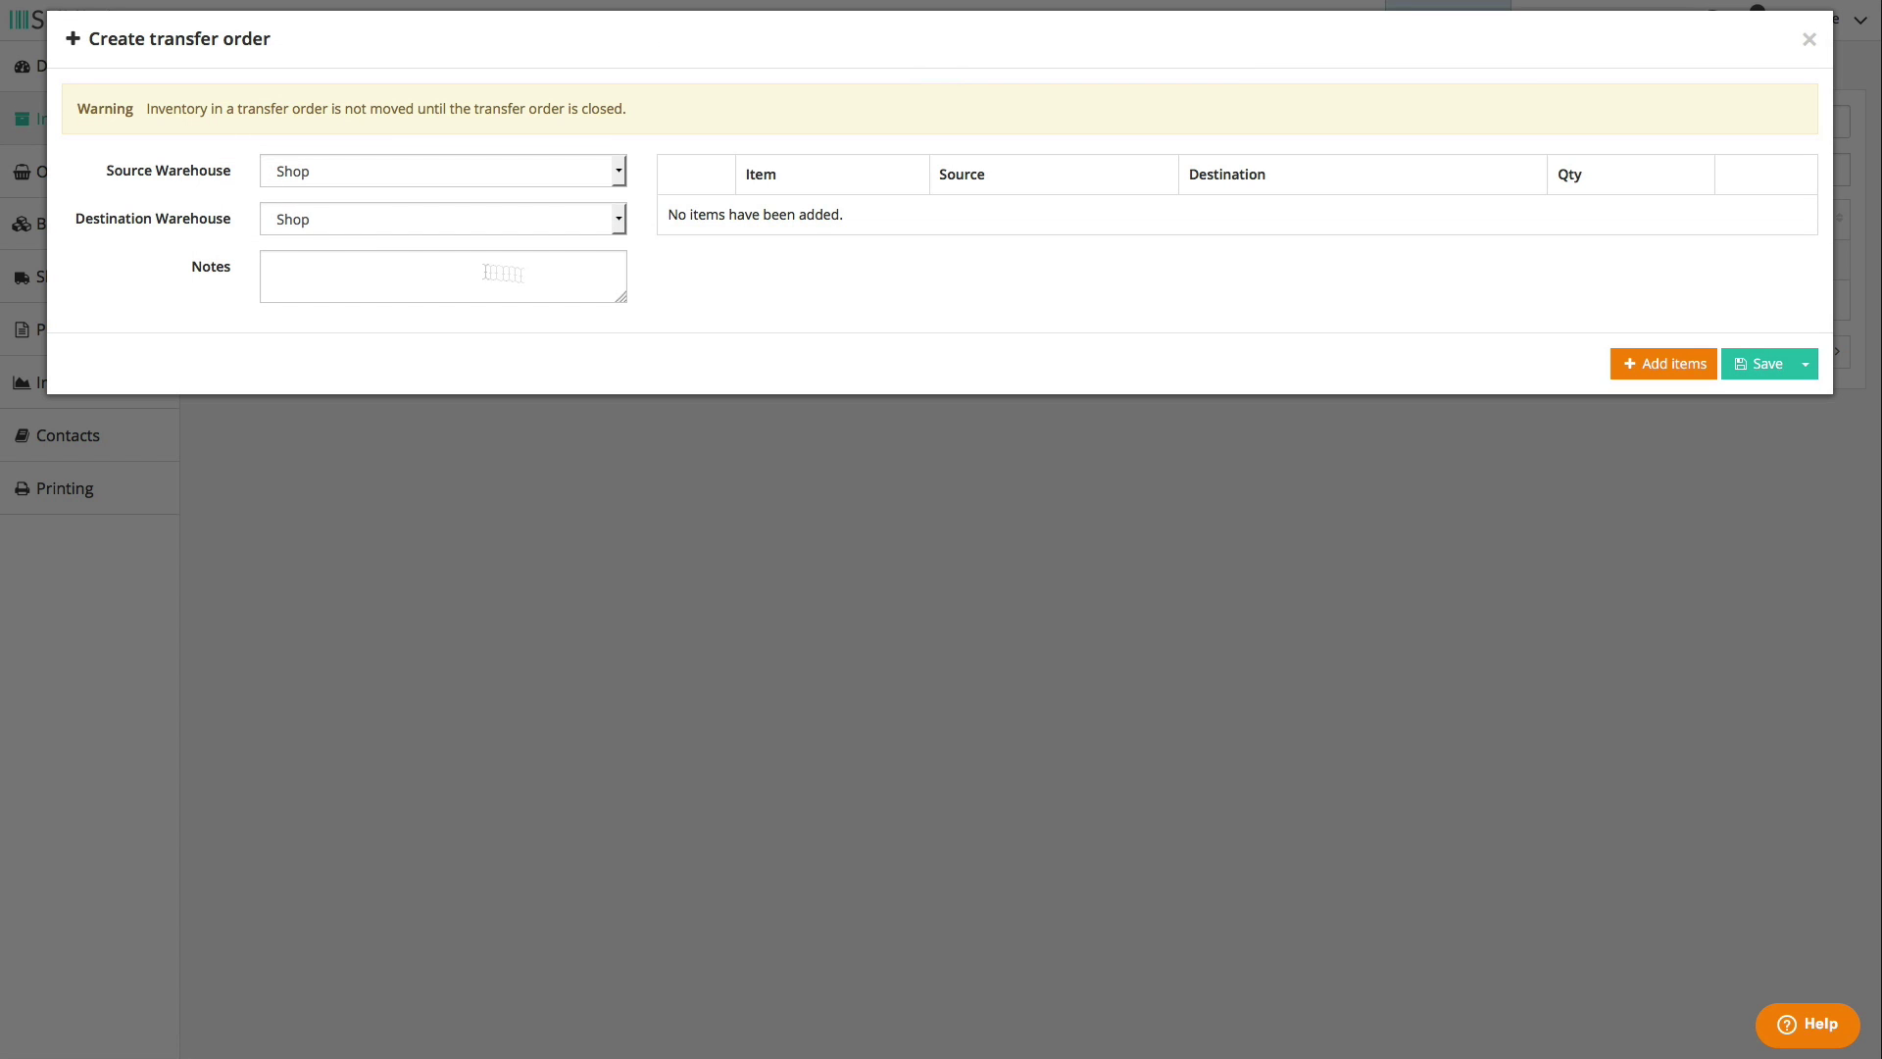
click(1633, 359)
click(1533, 253)
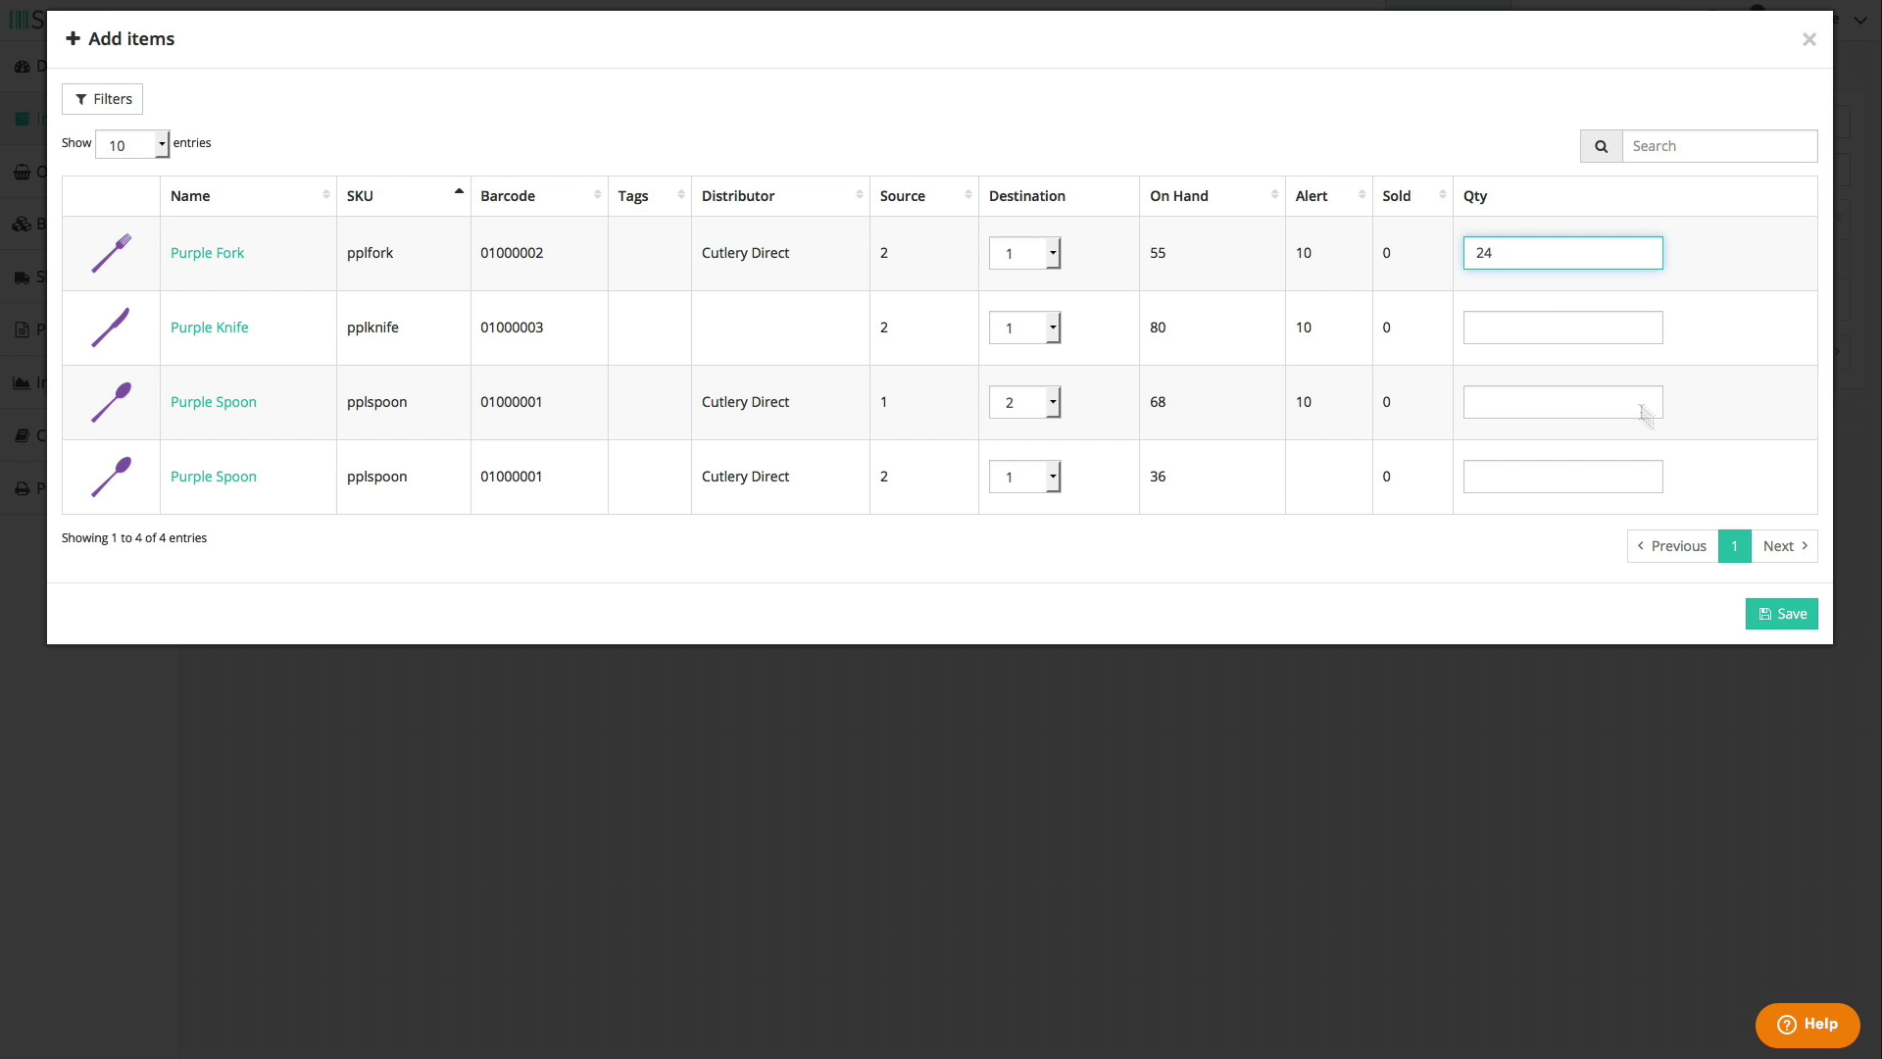
click(1793, 630)
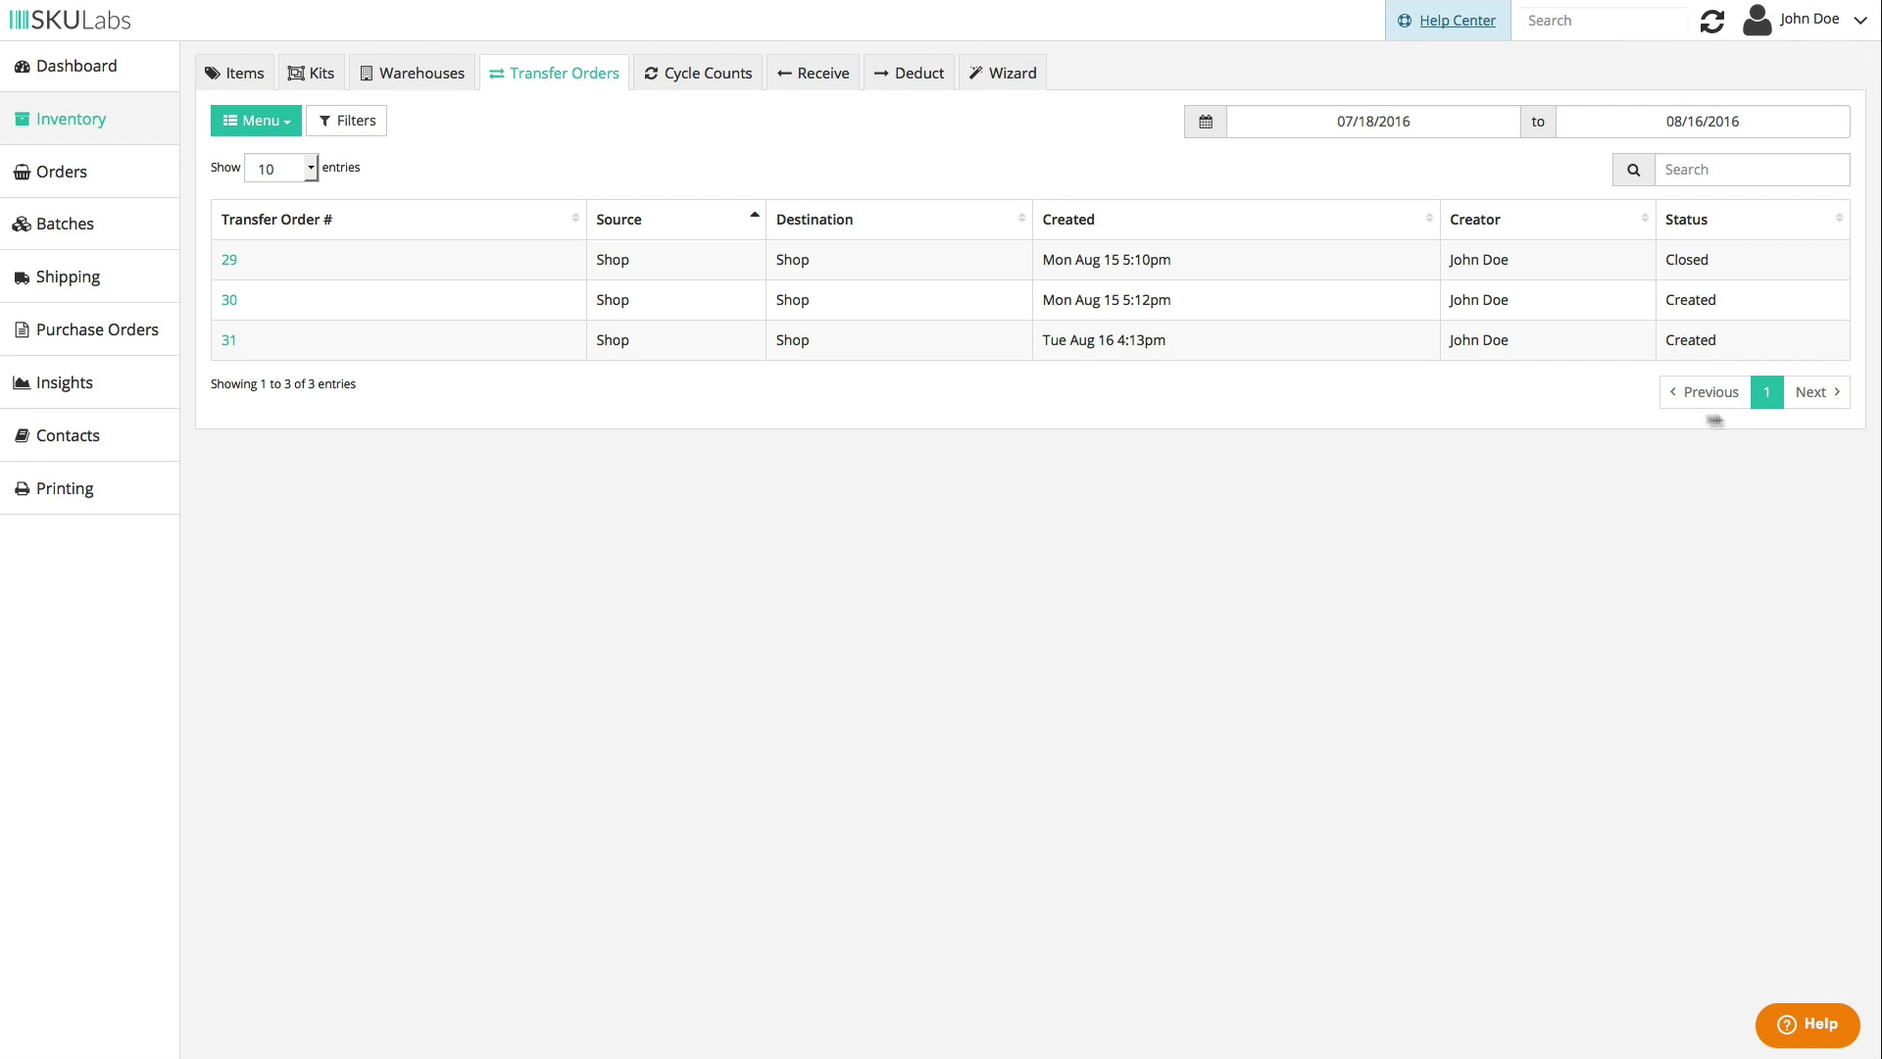
click(228, 340)
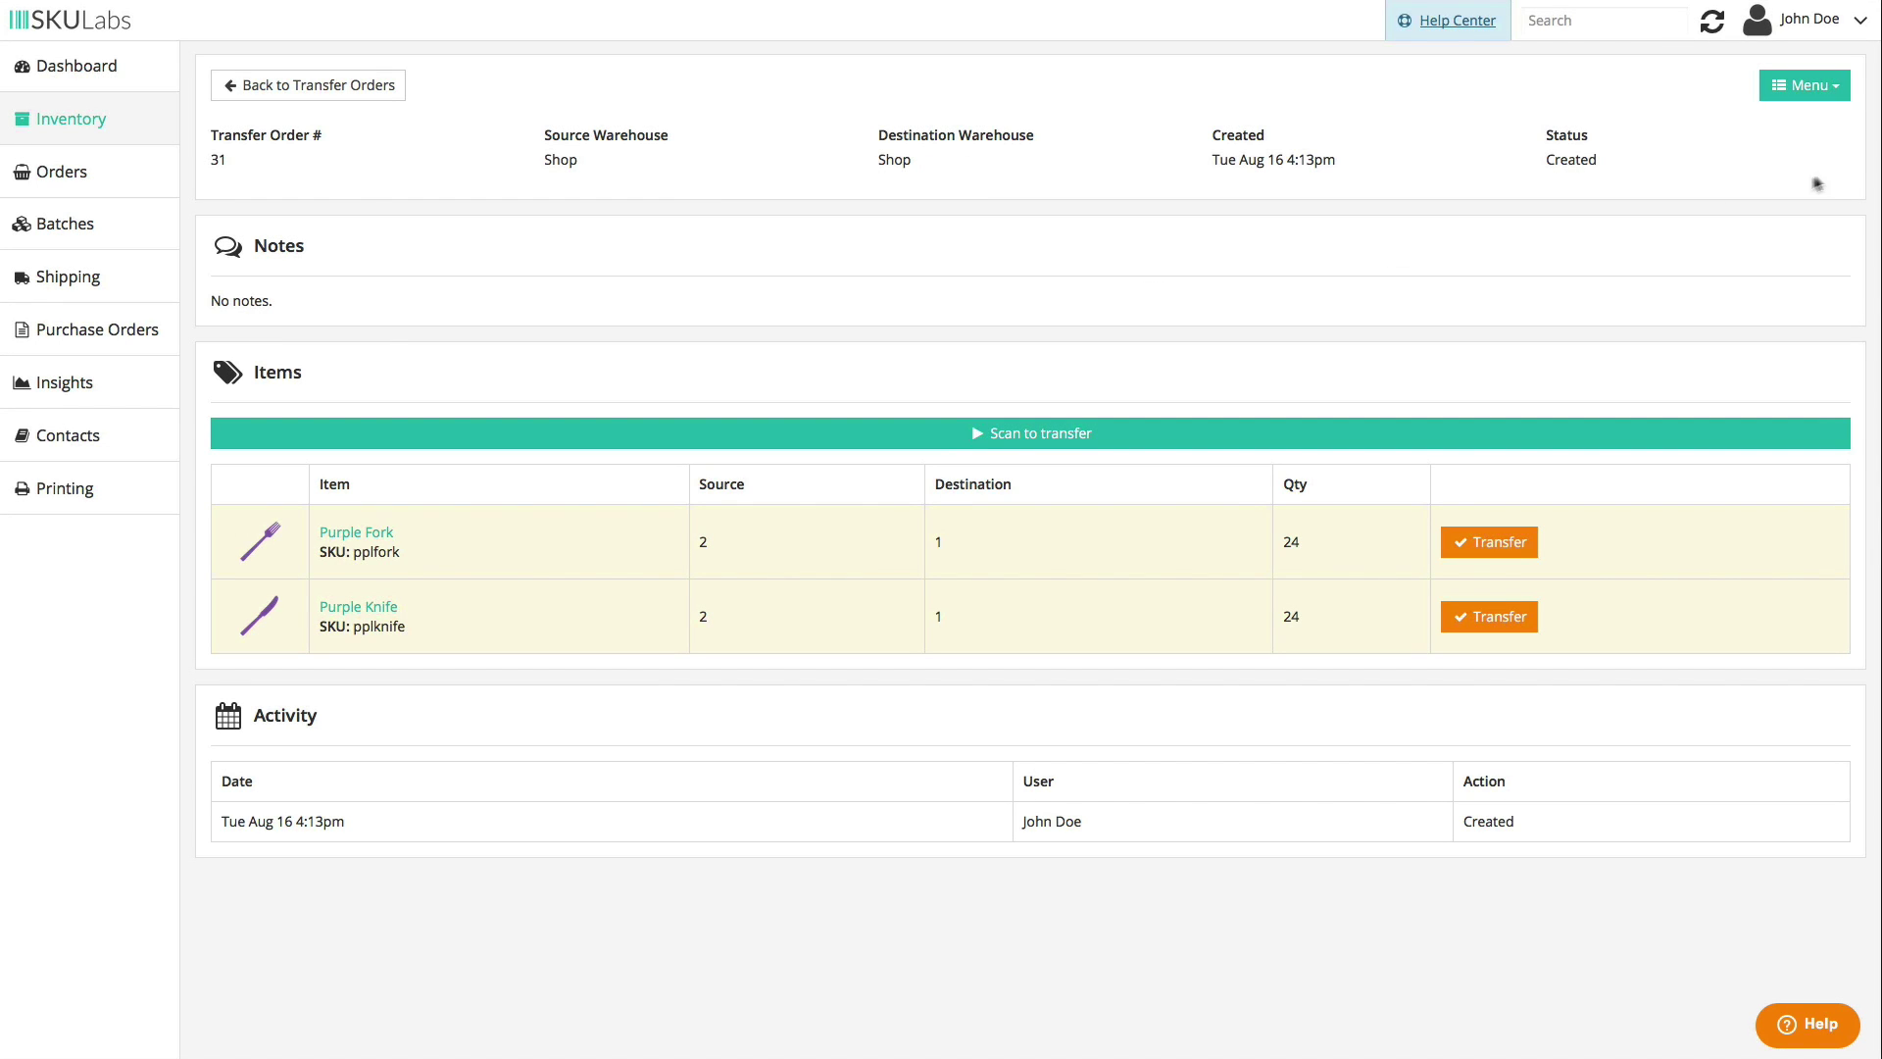
- Close transfer order 31 and create a new cycle count for Shop location 1
click(1836, 88)
click(1727, 122)
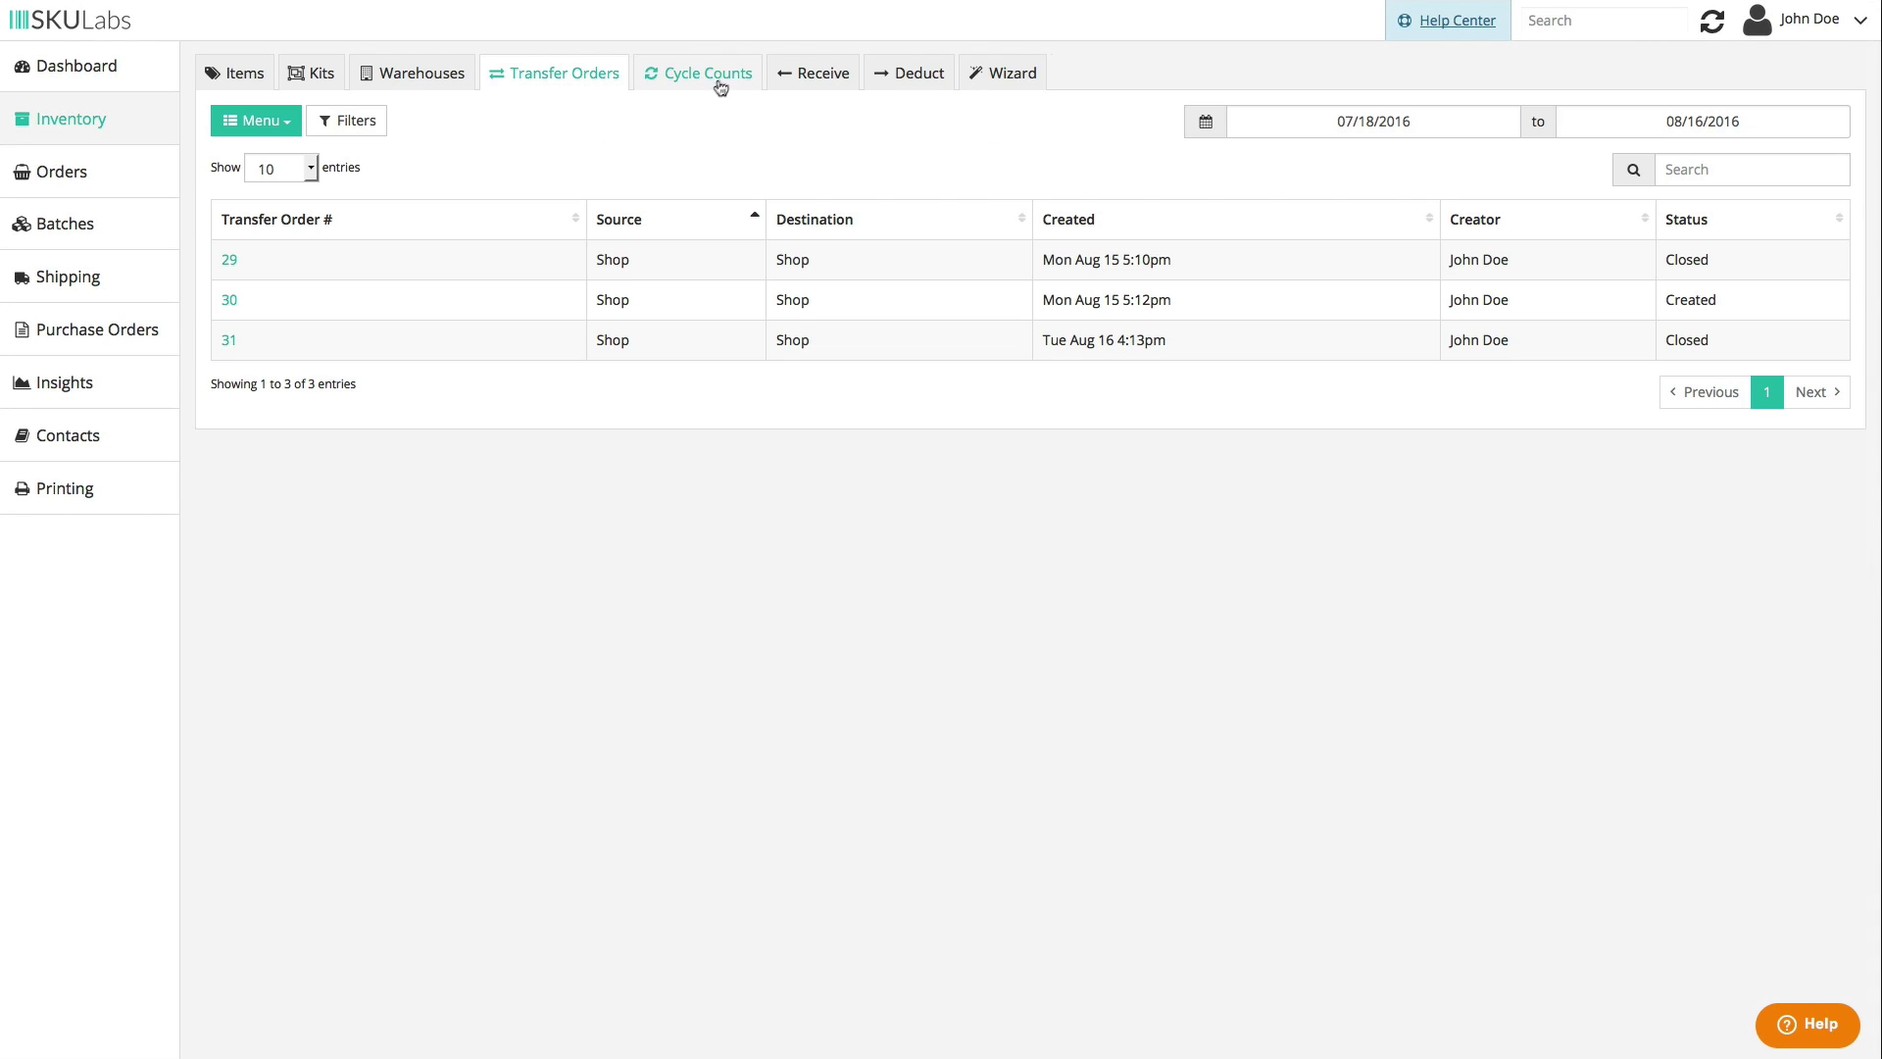
click(728, 74)
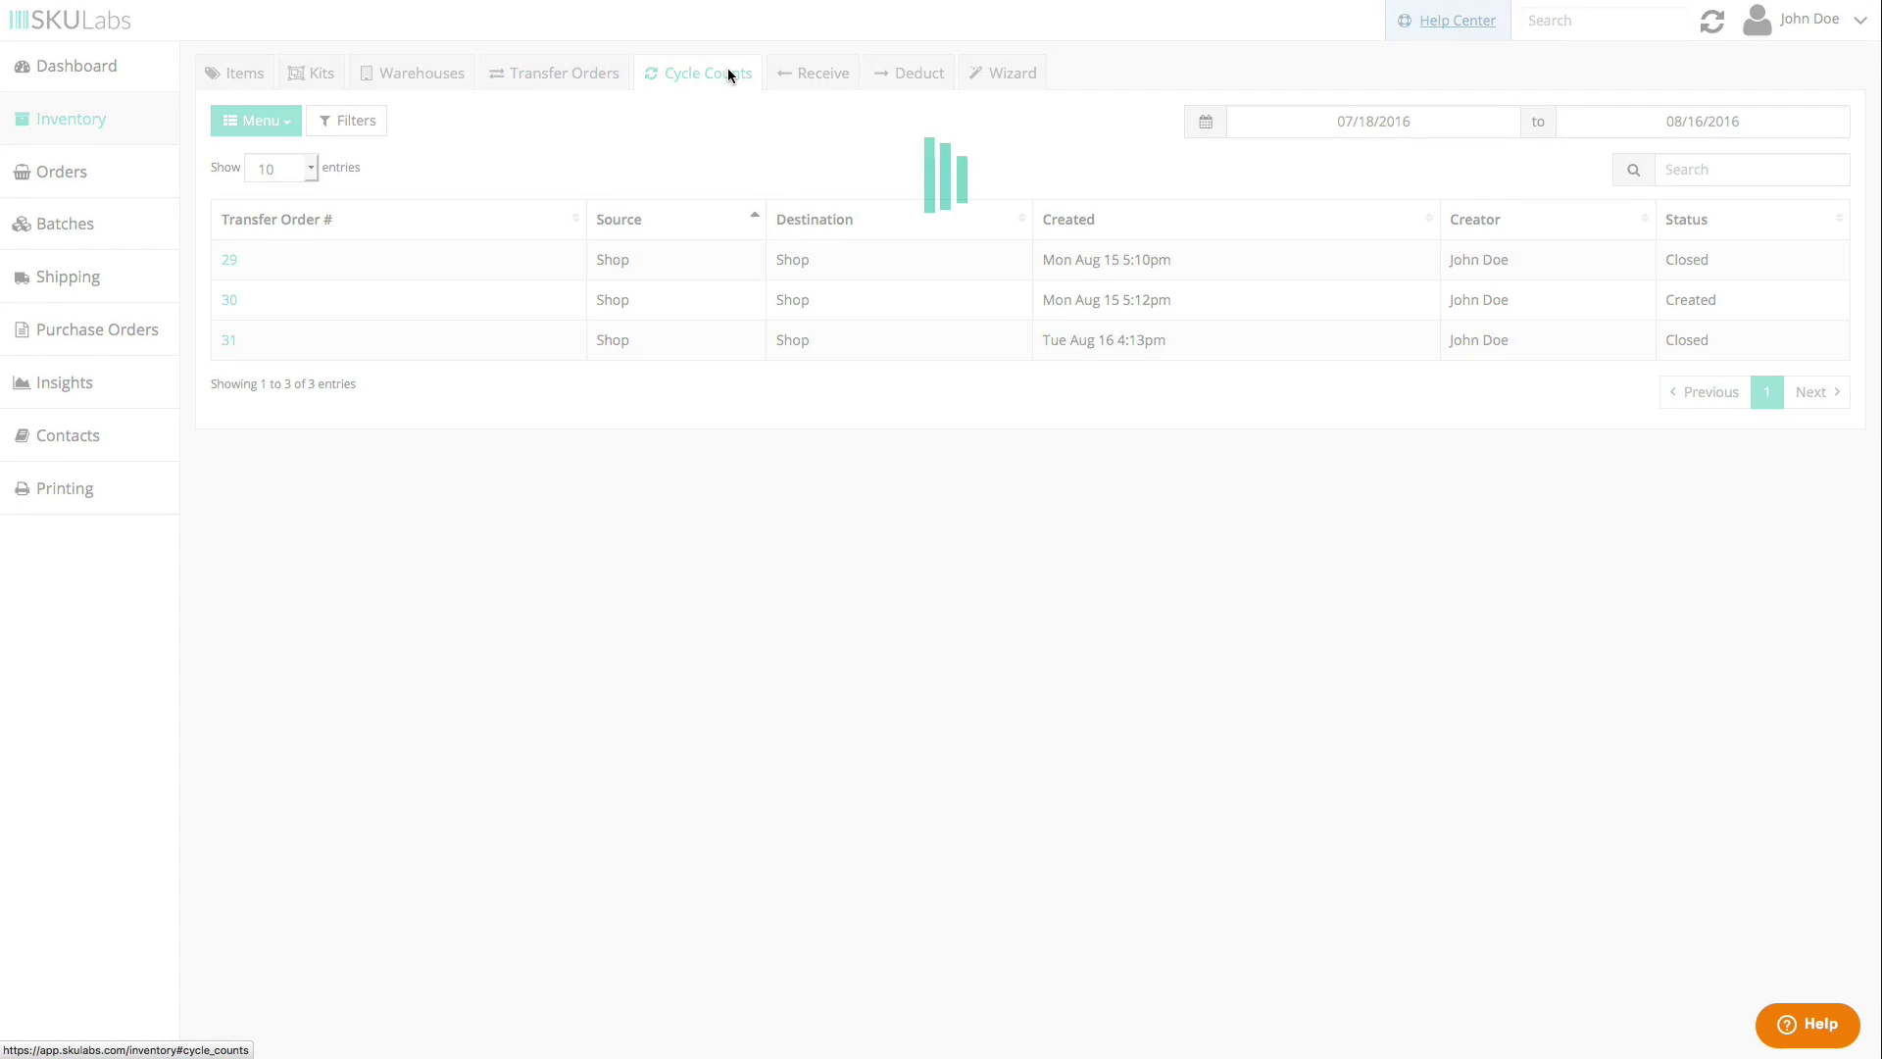
click(255, 120)
click(254, 157)
click(911, 165)
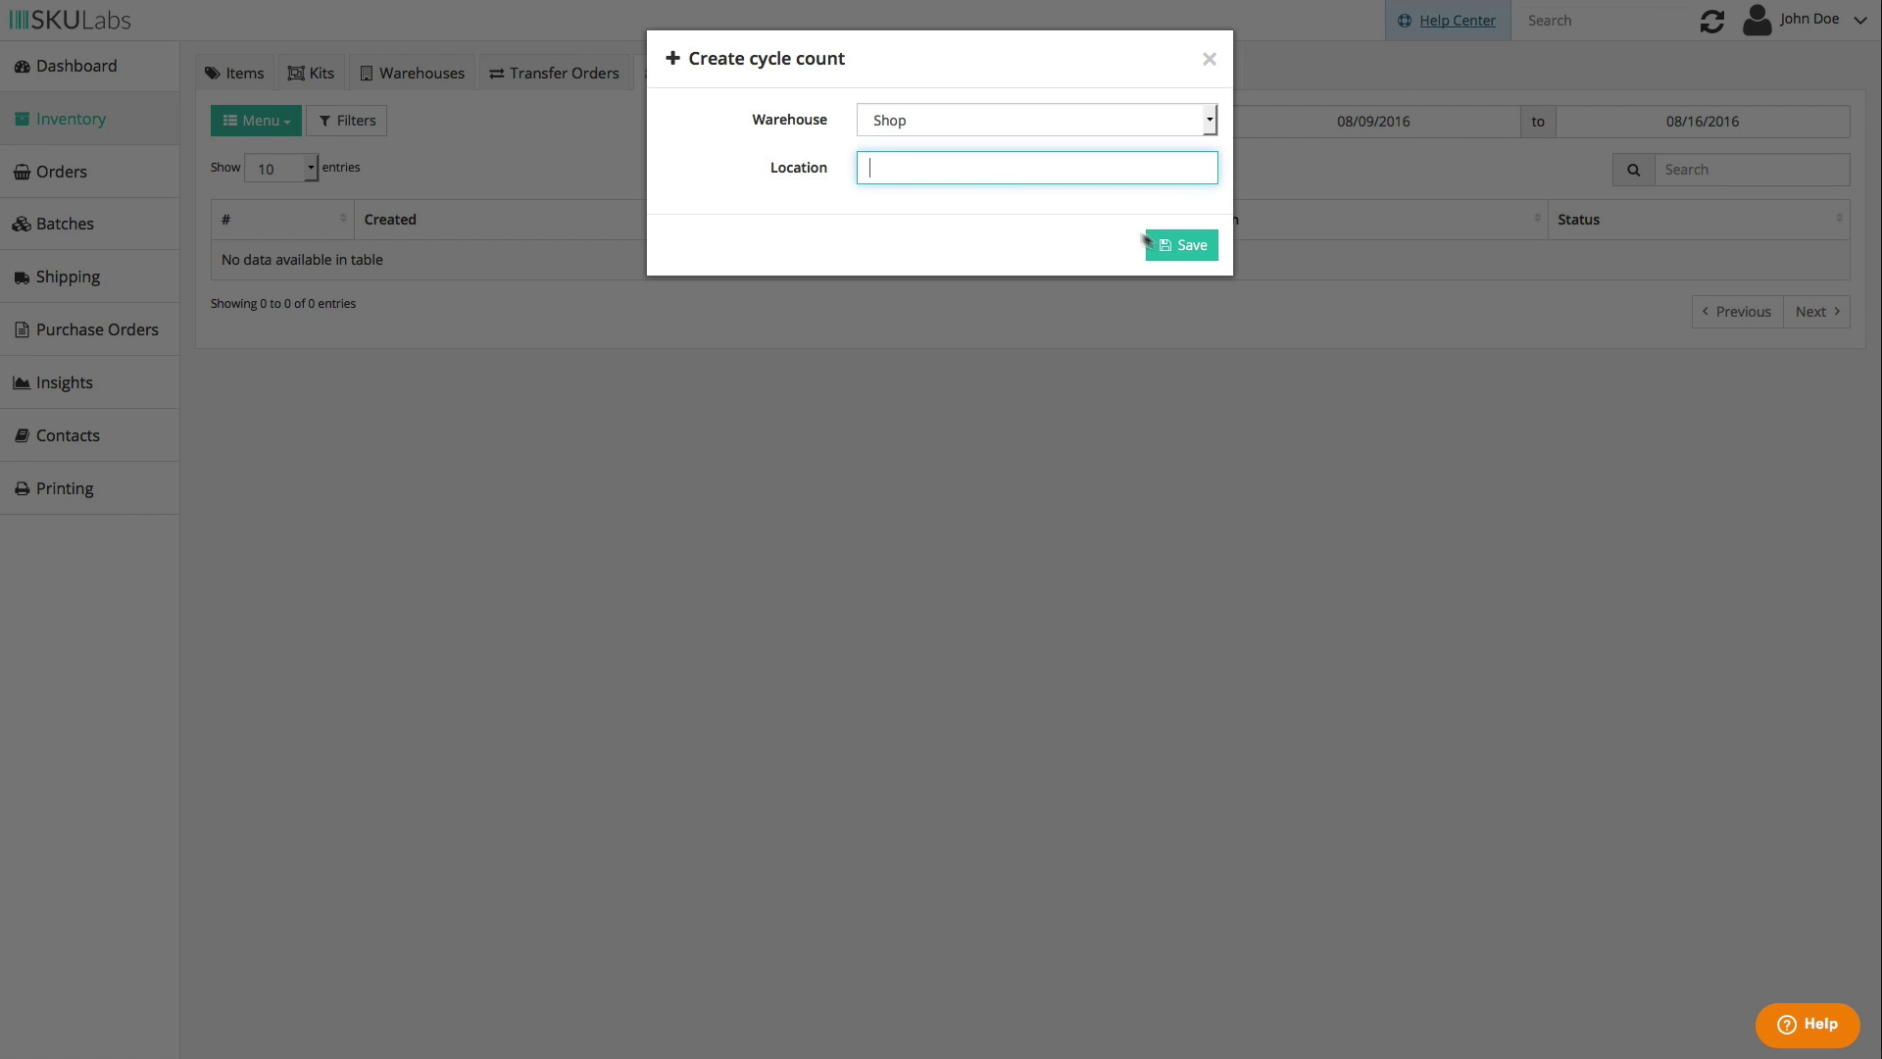
text(A)
click(1181, 245)
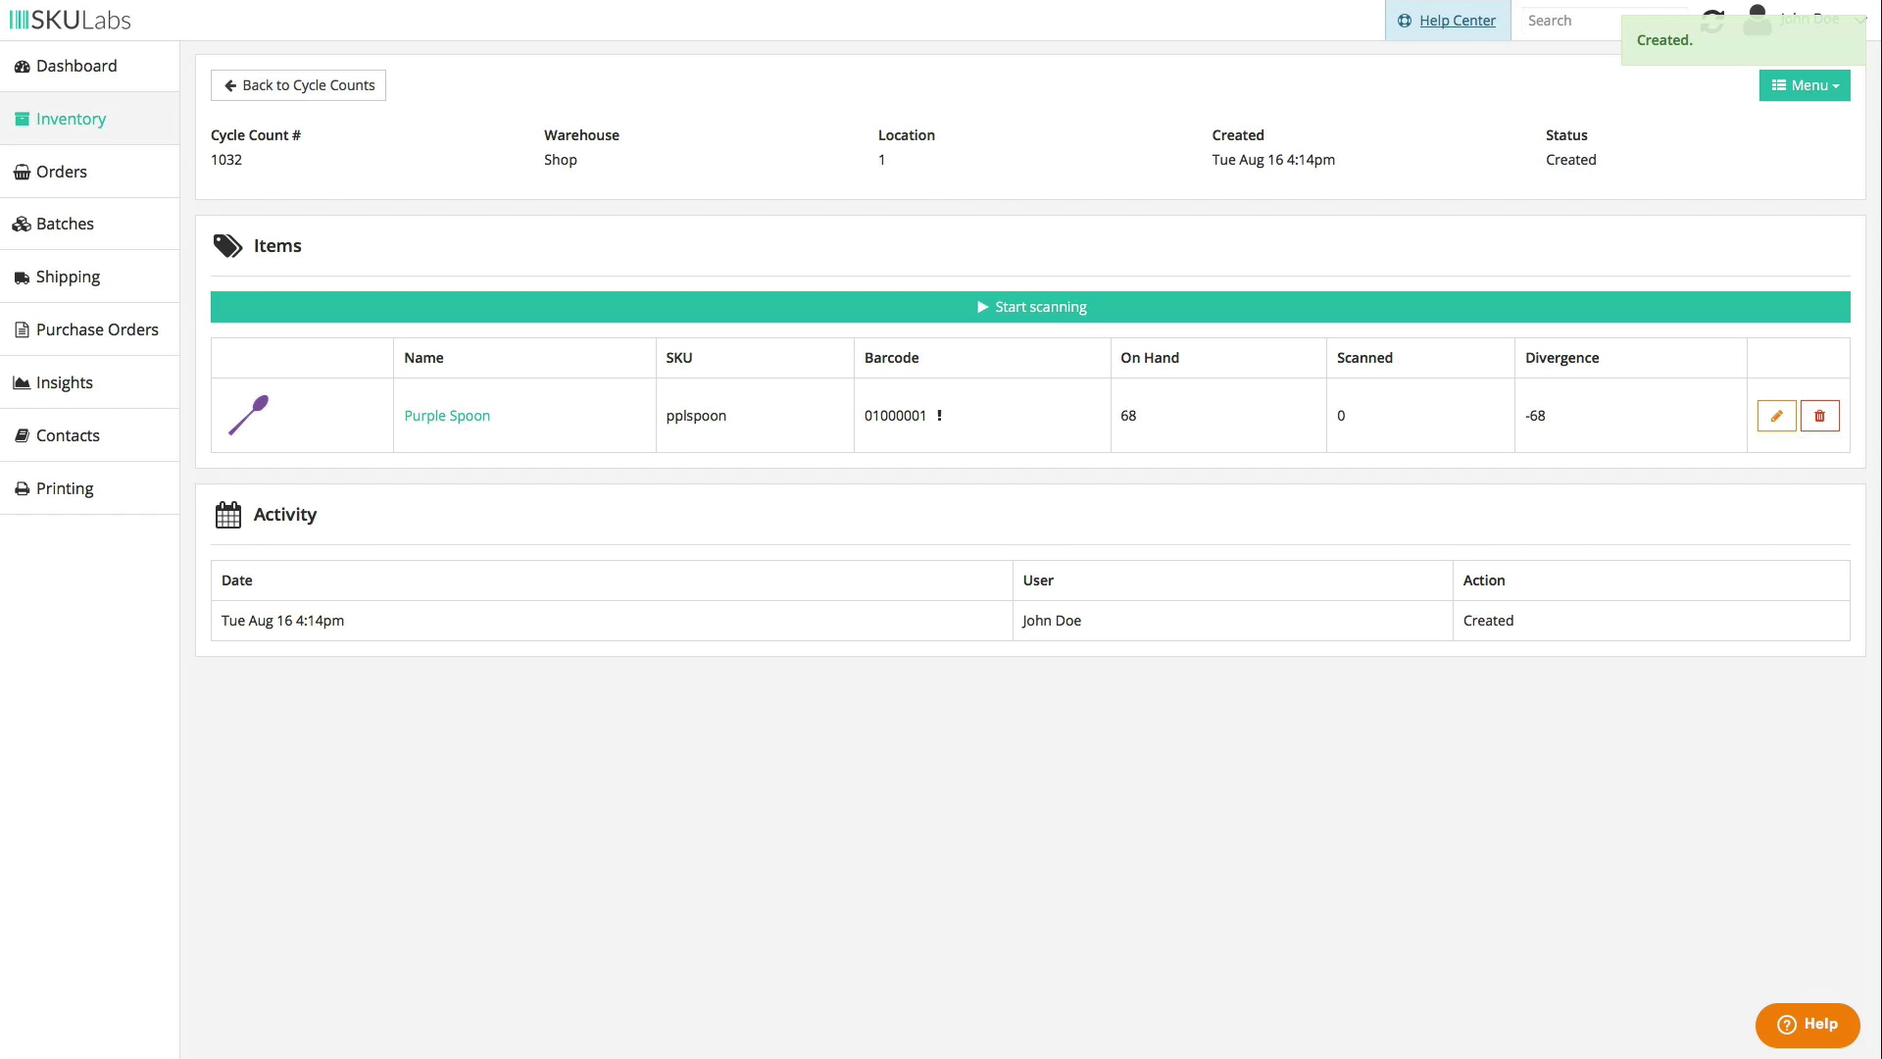
- Try bulk cycle counts for Purple Spoon and Purple Fork, then cancel and deselect both
click(95, 126)
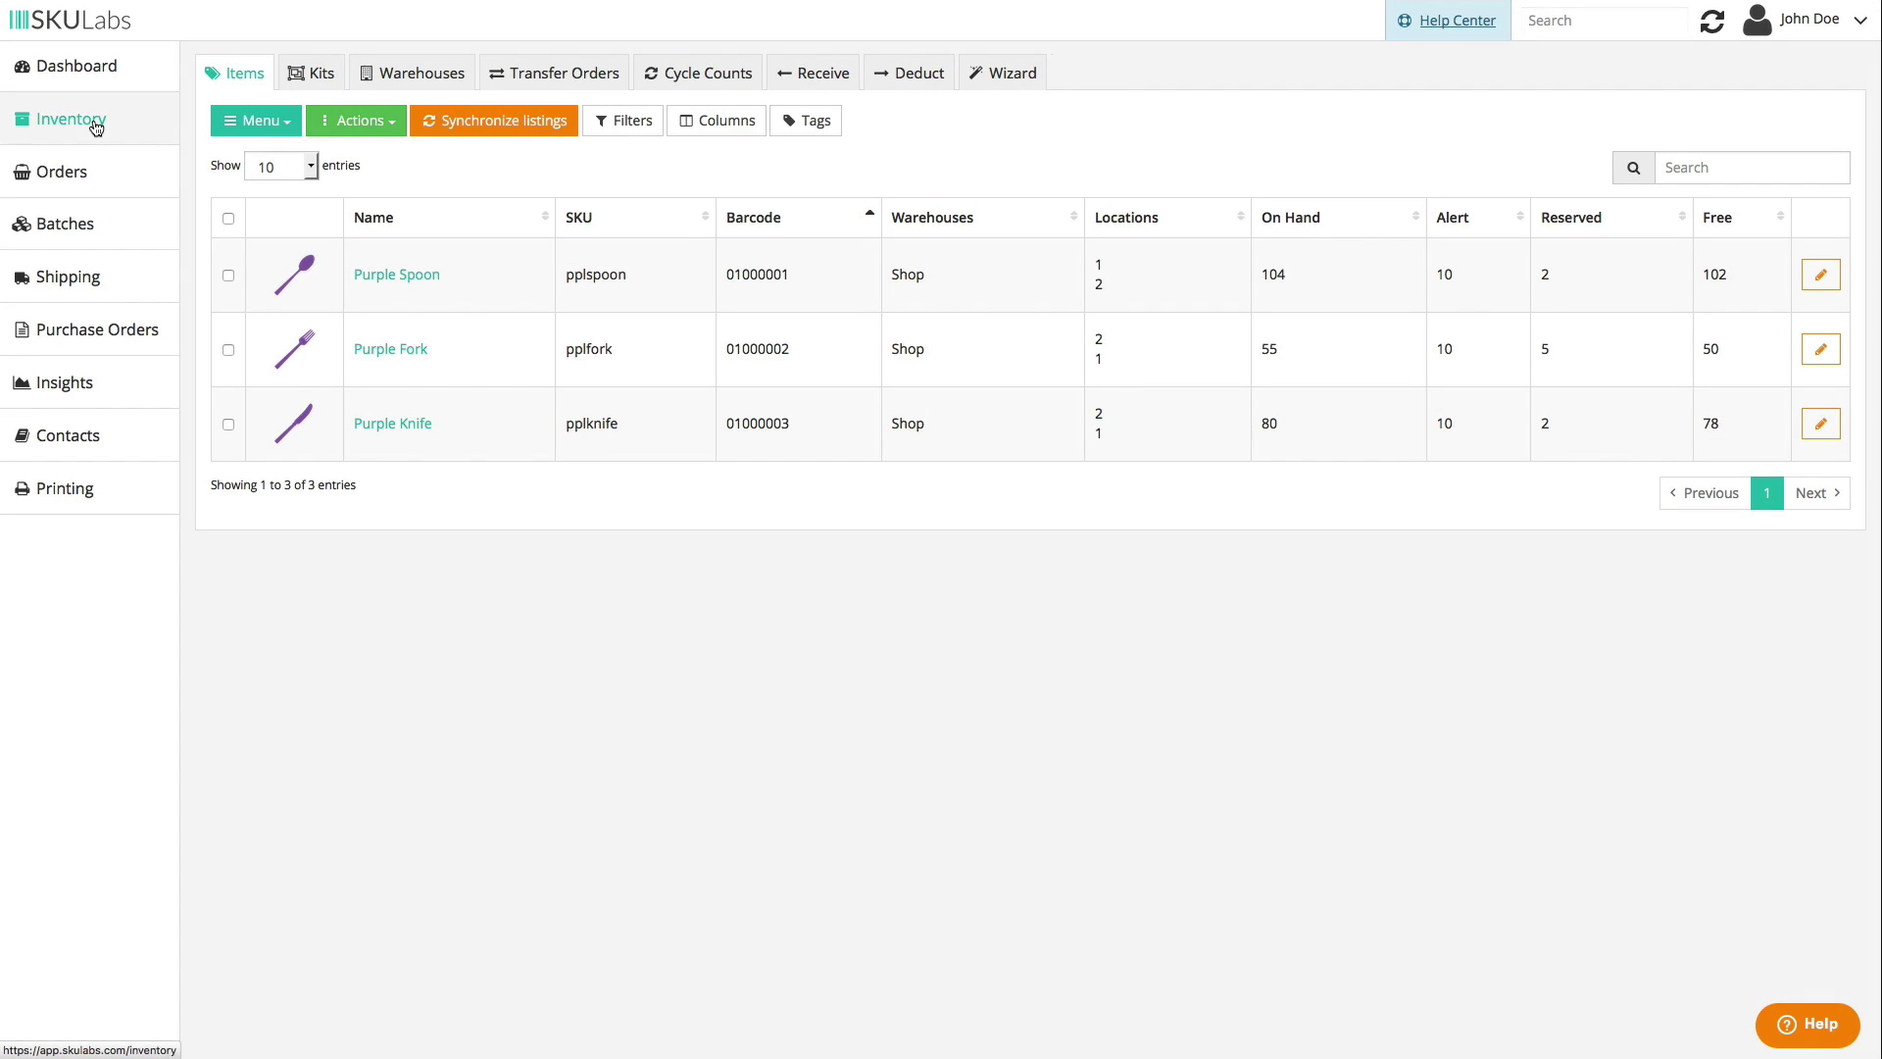
click(228, 275)
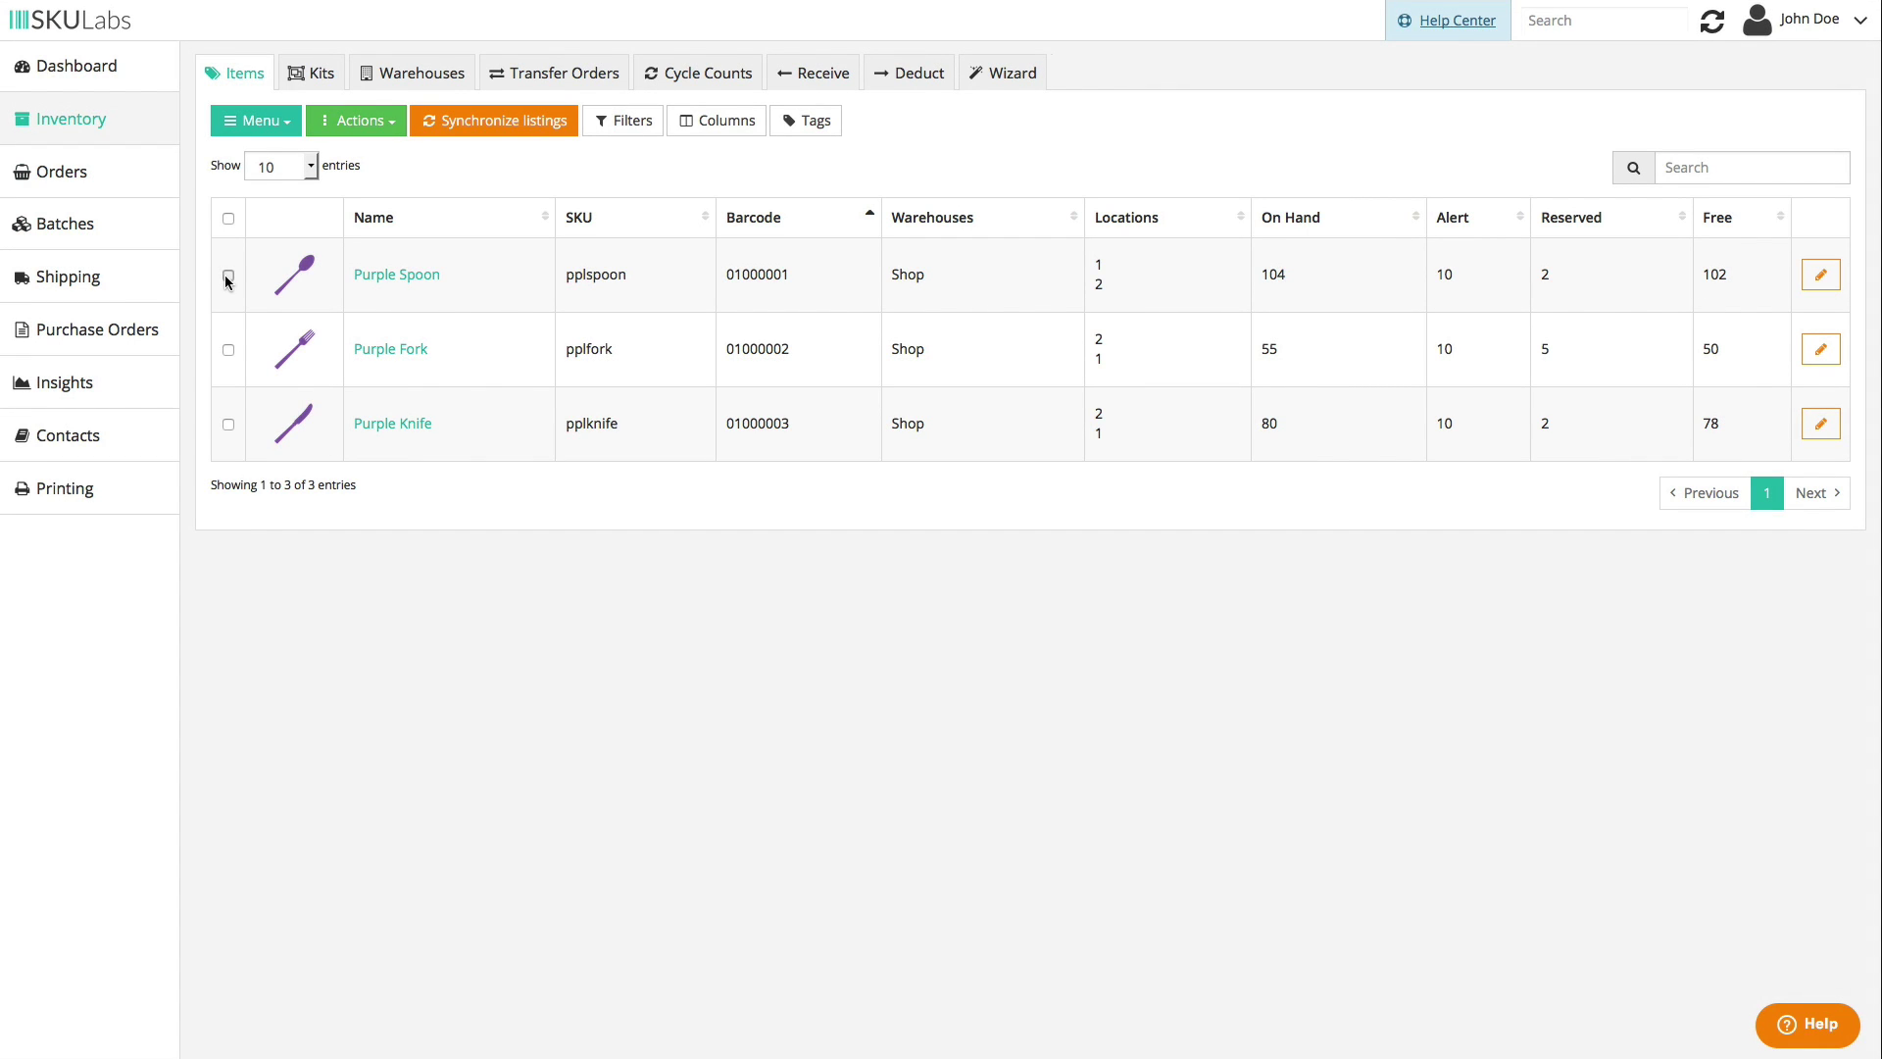
click(228, 353)
click(356, 124)
click(376, 209)
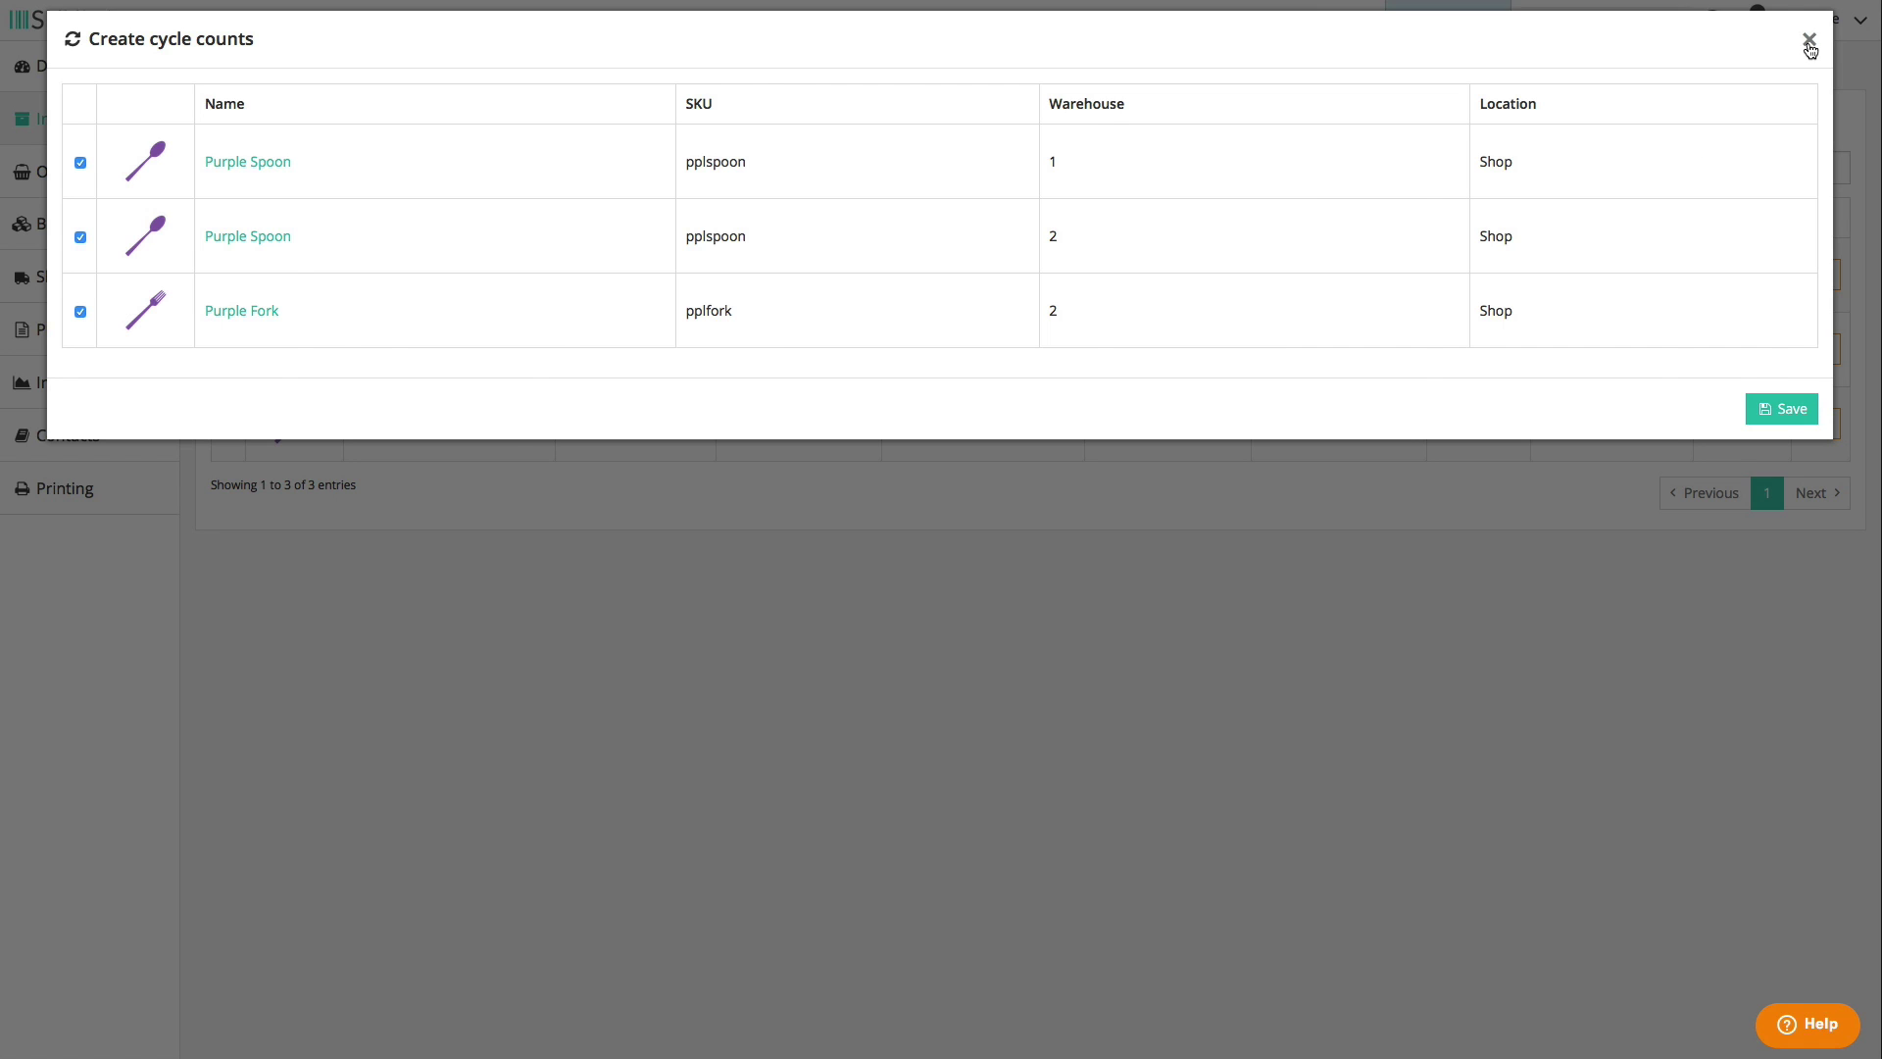
click(1809, 43)
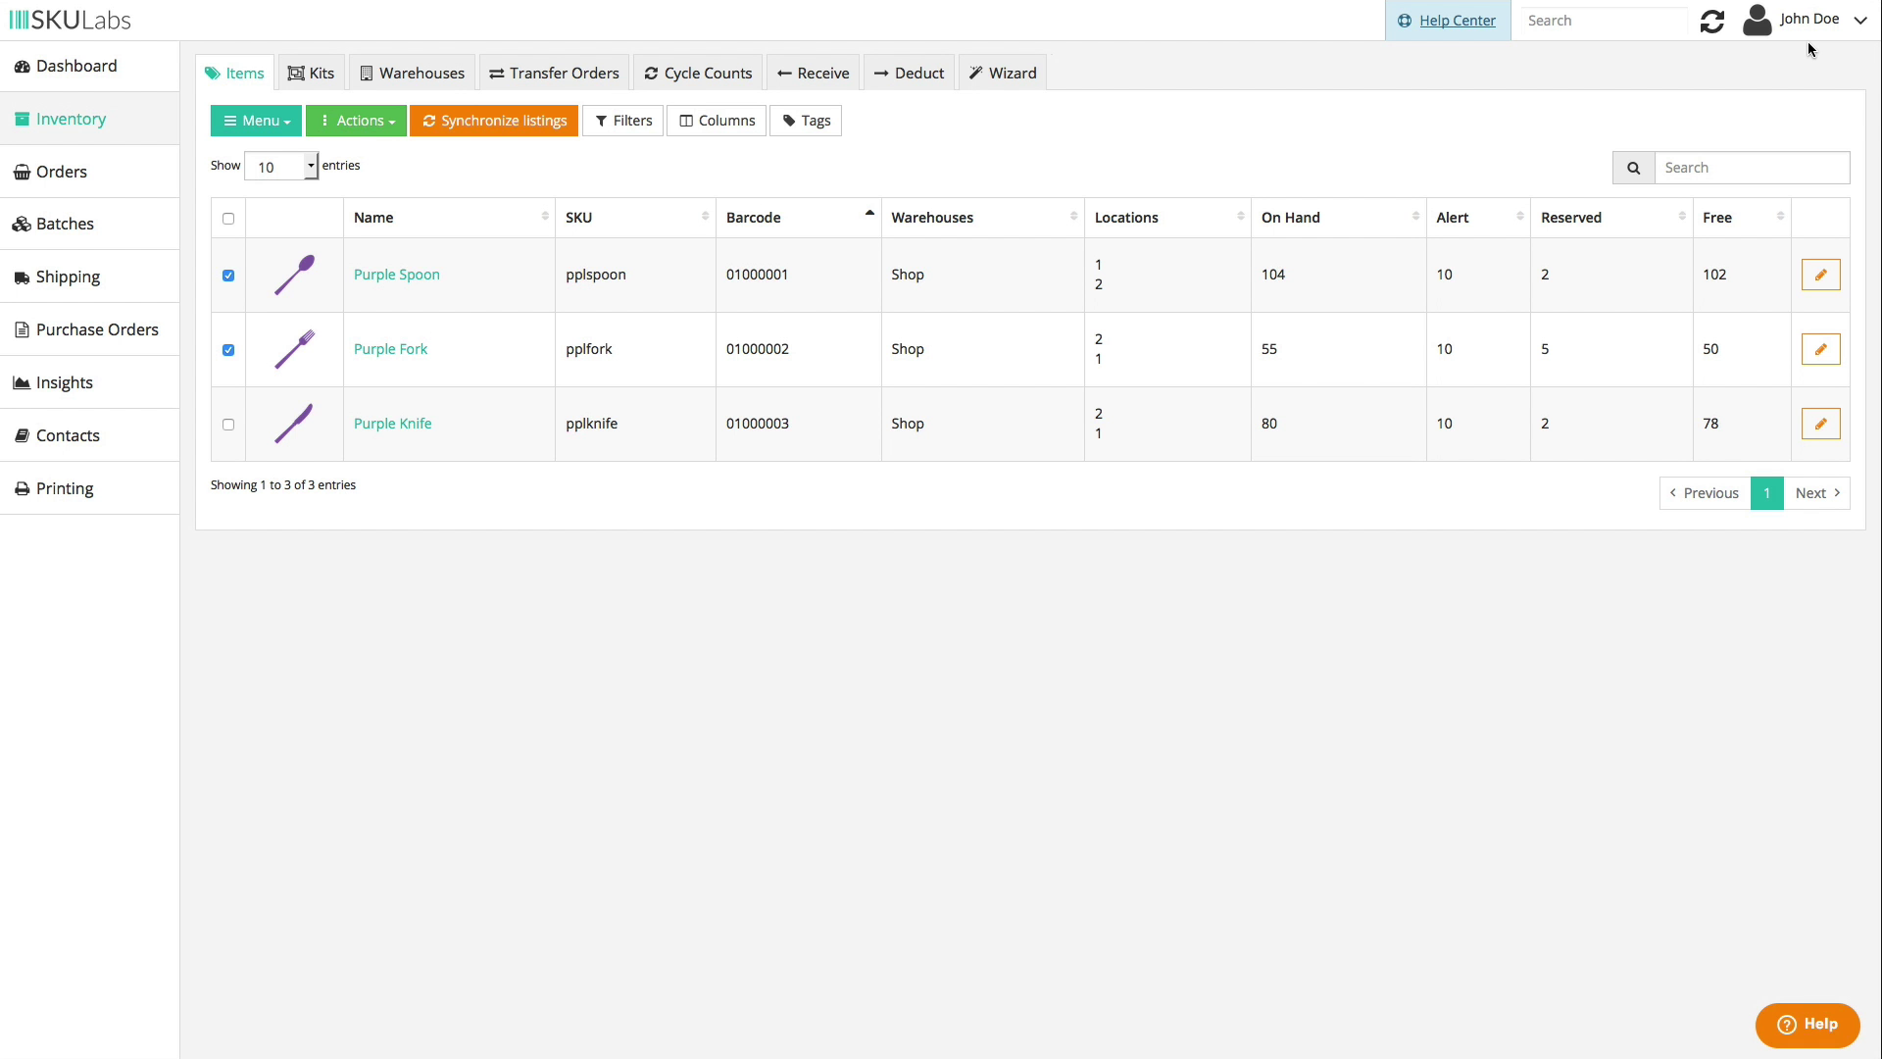
click(228, 275)
click(230, 349)
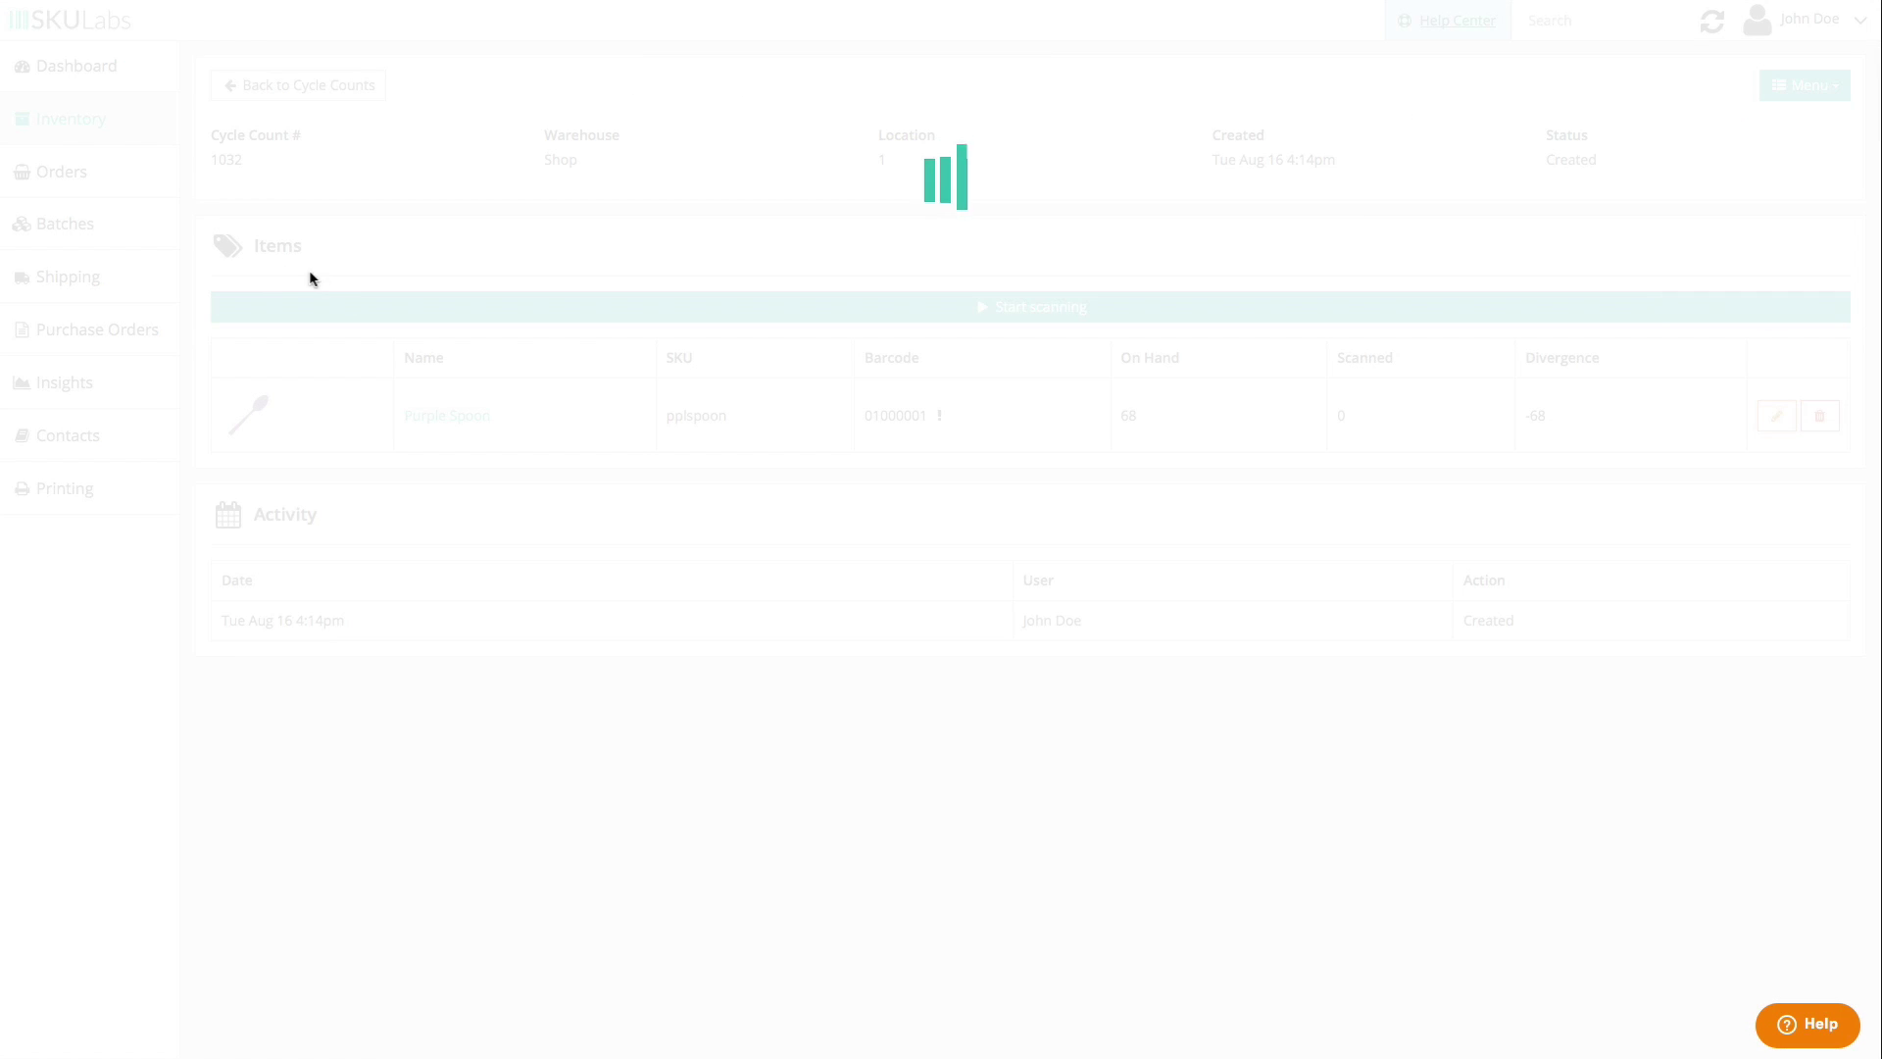
- Scan Purple Spoon's barcode 01000001 into the cycle count and return to the list
click(1038, 306)
text(01000001)
key(Return)
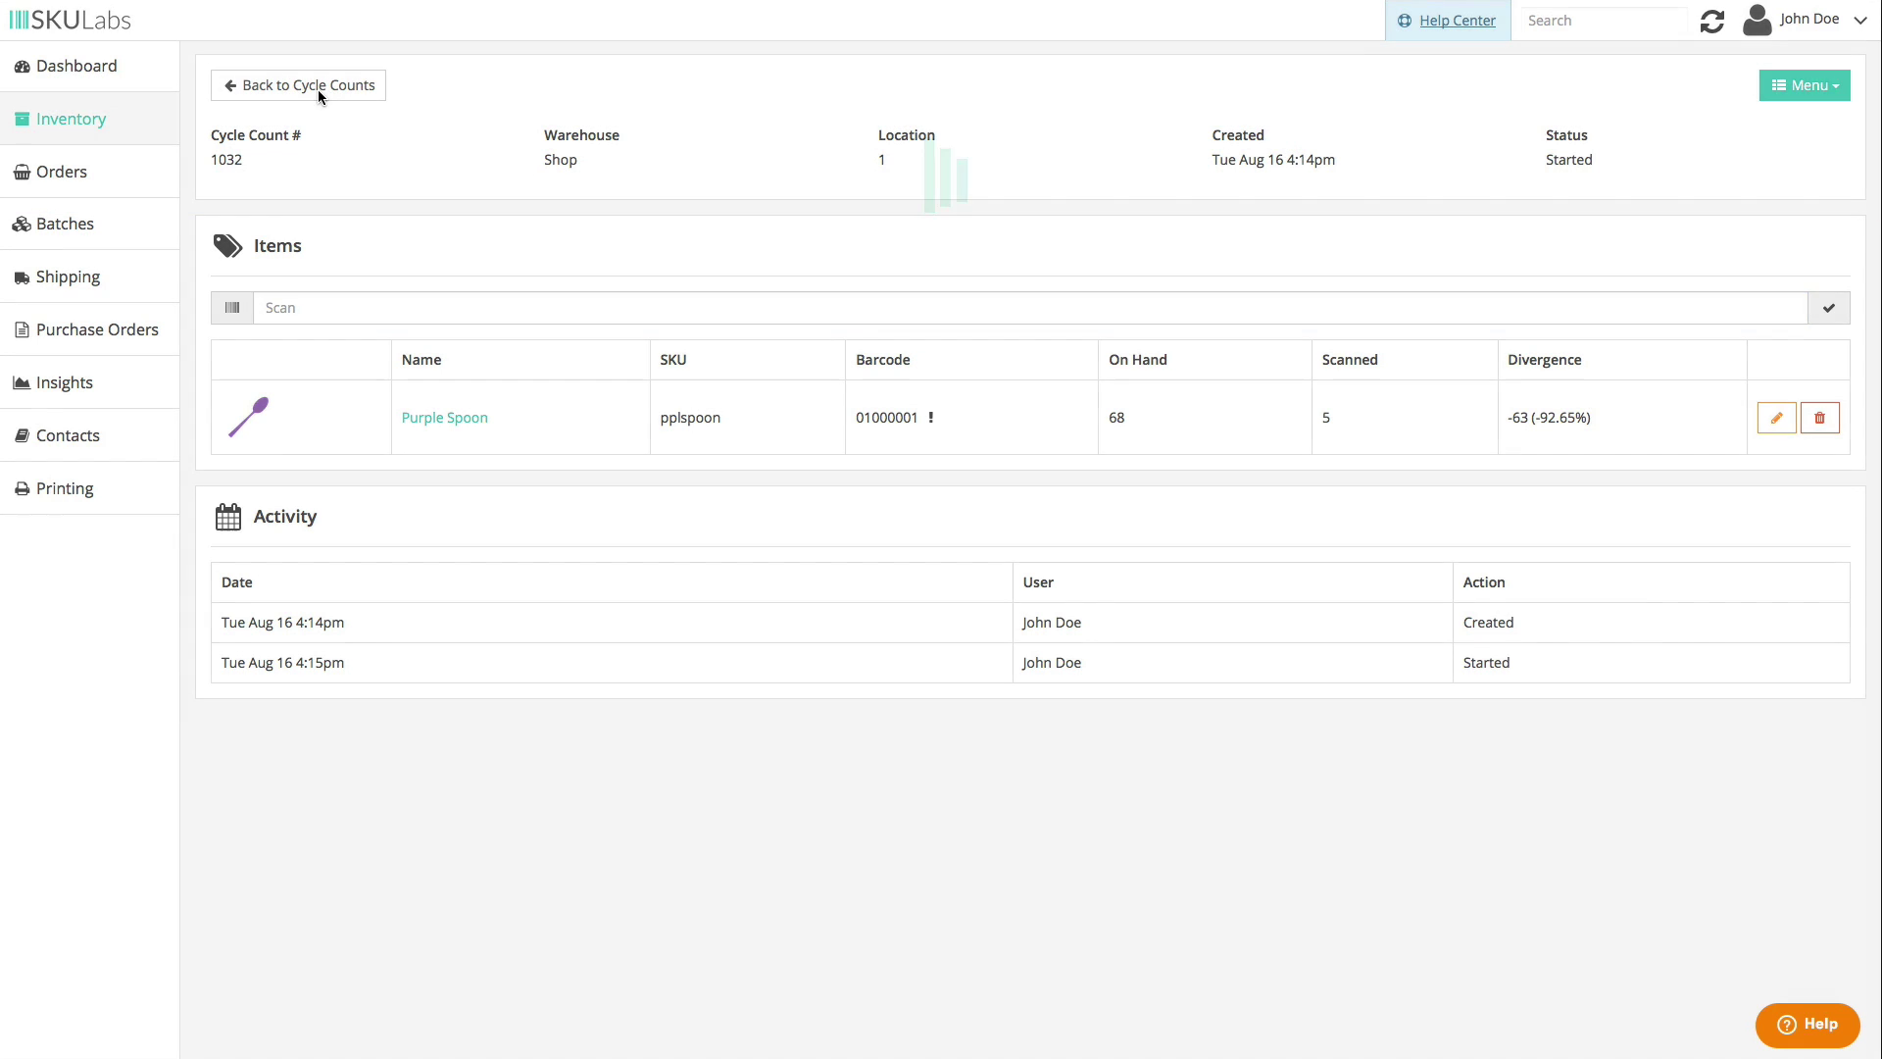
click(311, 88)
- Queue Purple Spoon for receiving at default location 2 by scanning its code
click(825, 71)
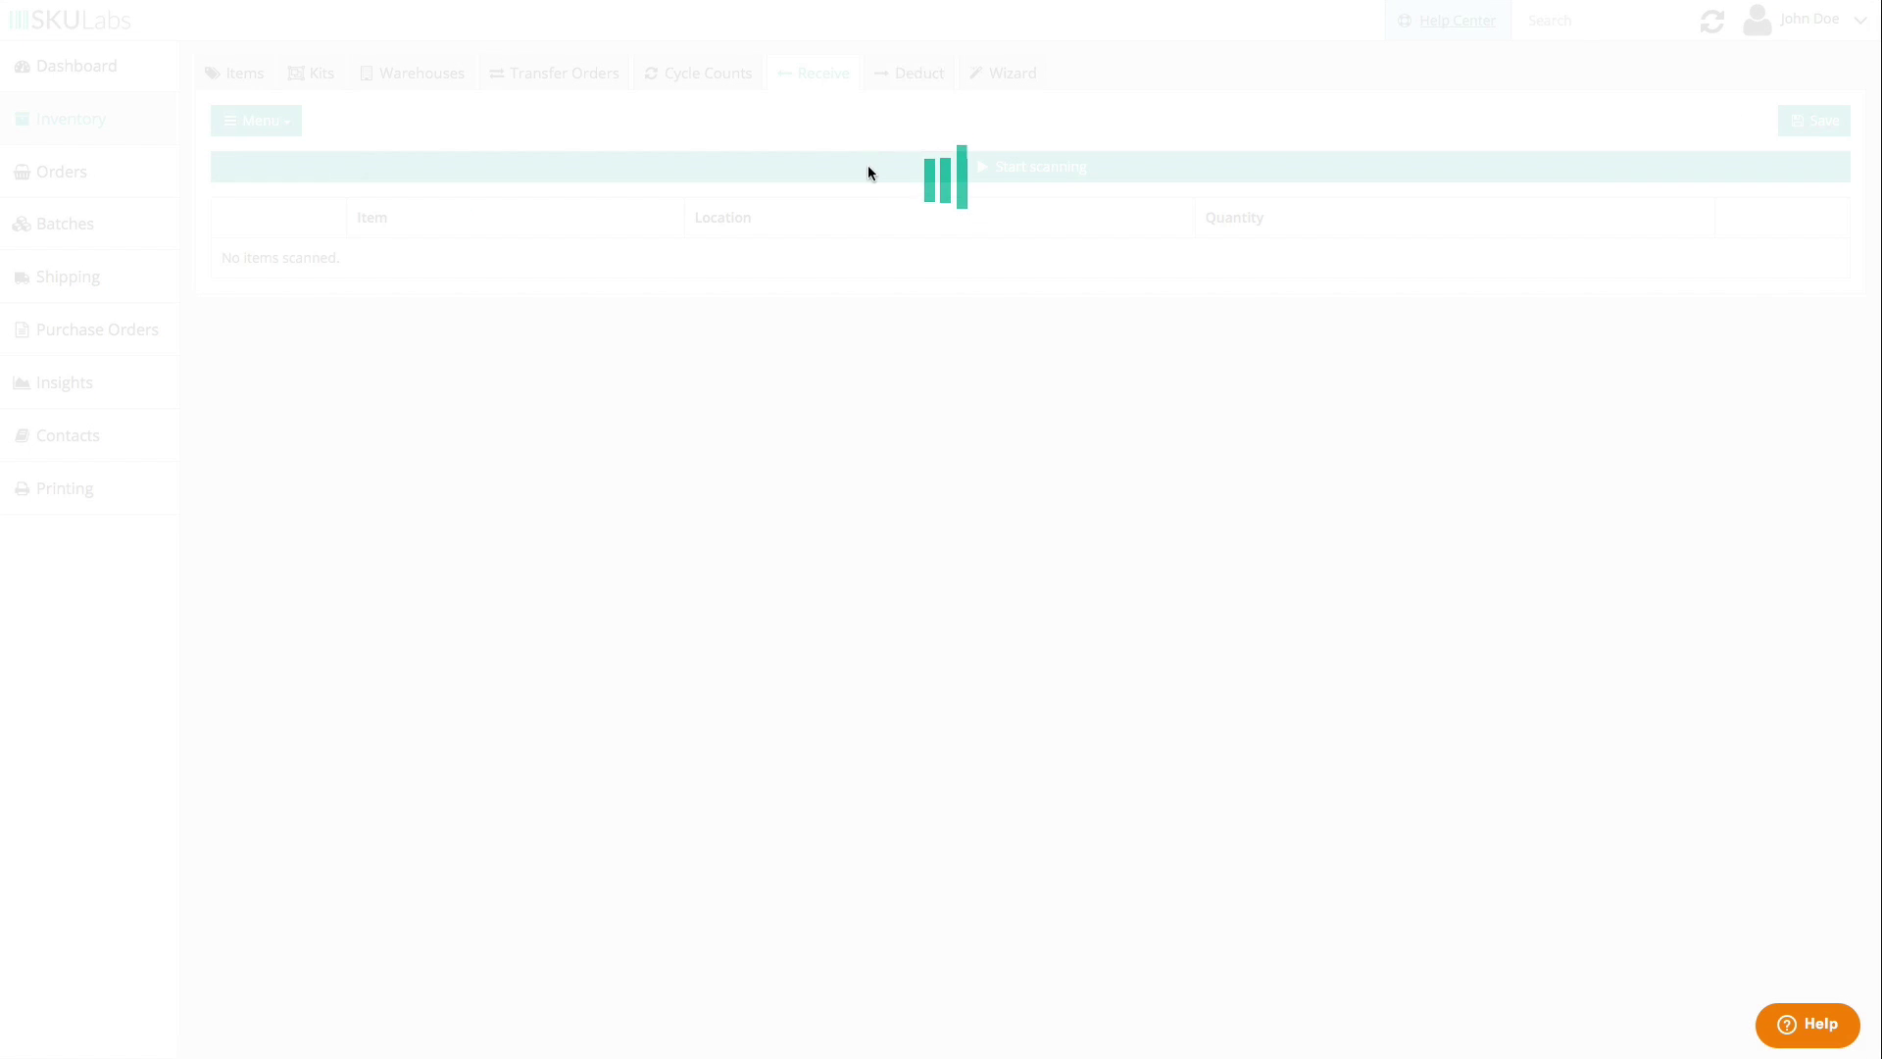
click(870, 179)
click(858, 215)
click(858, 275)
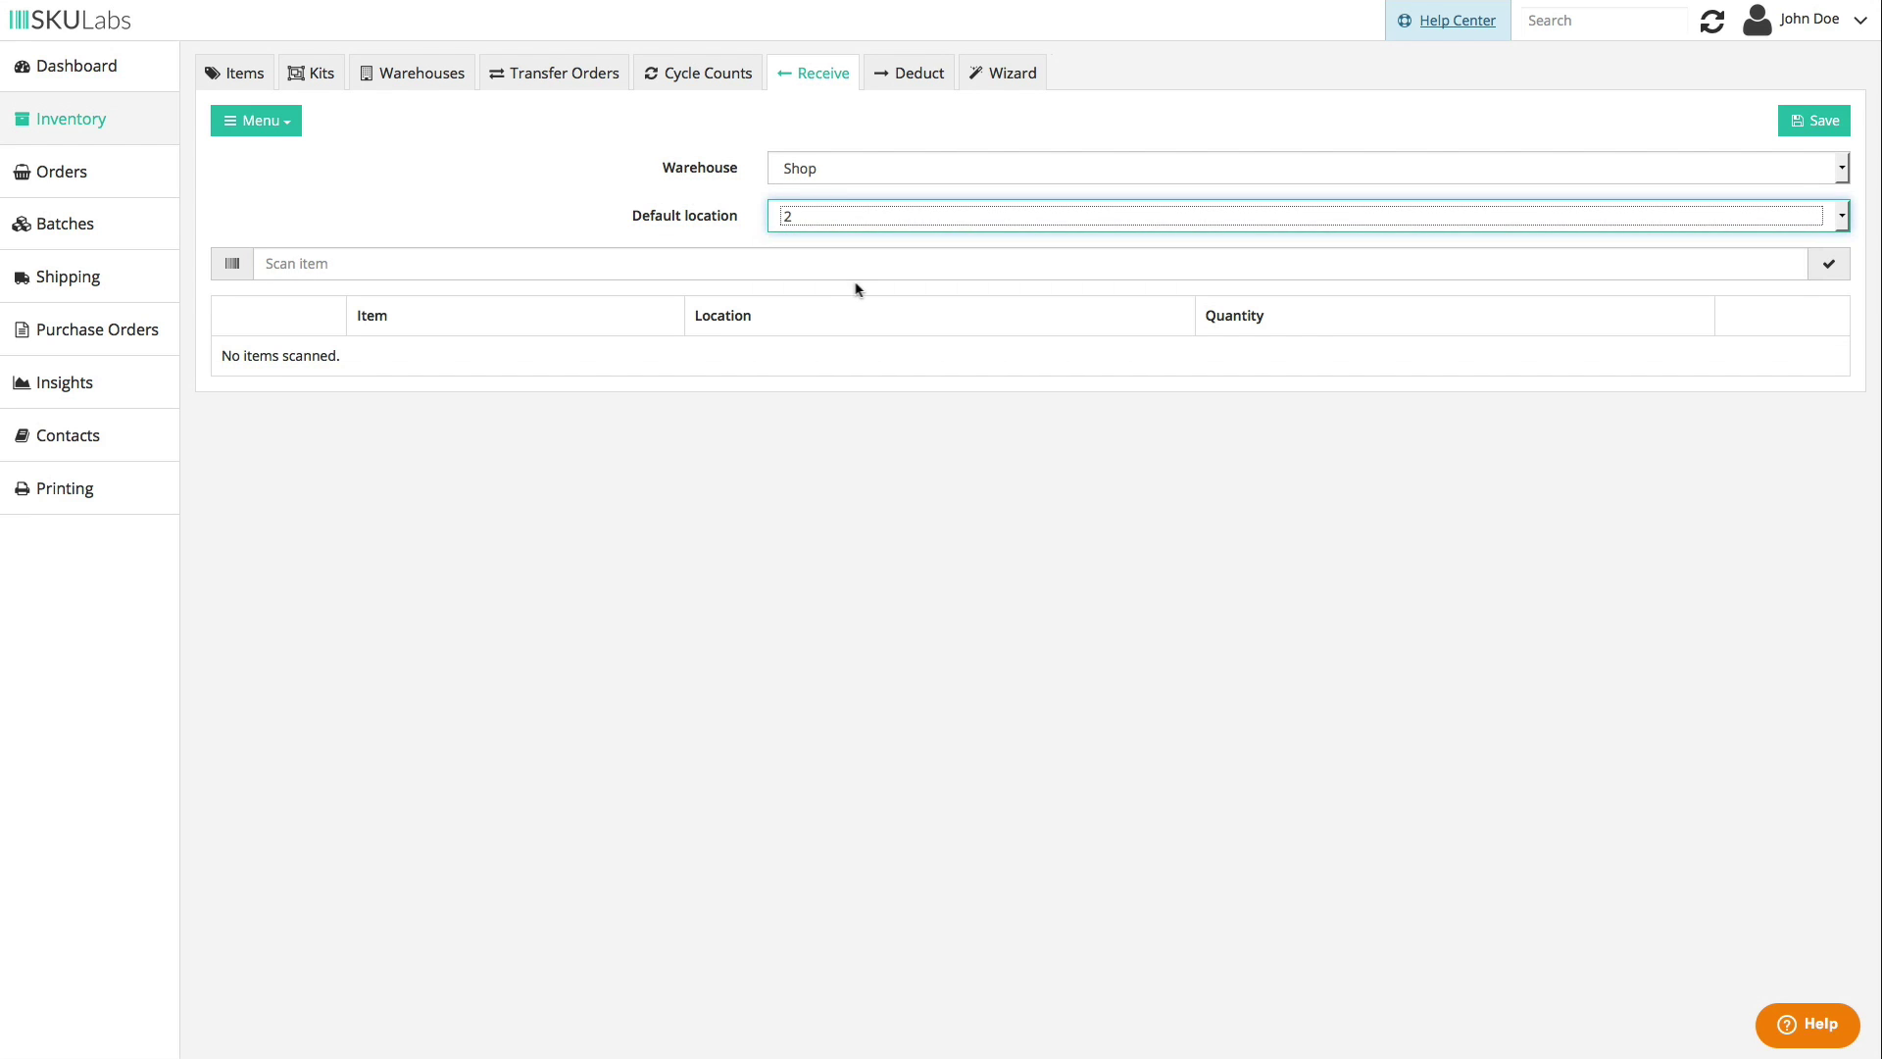
click(789, 269)
text(0100001)
key(Return)
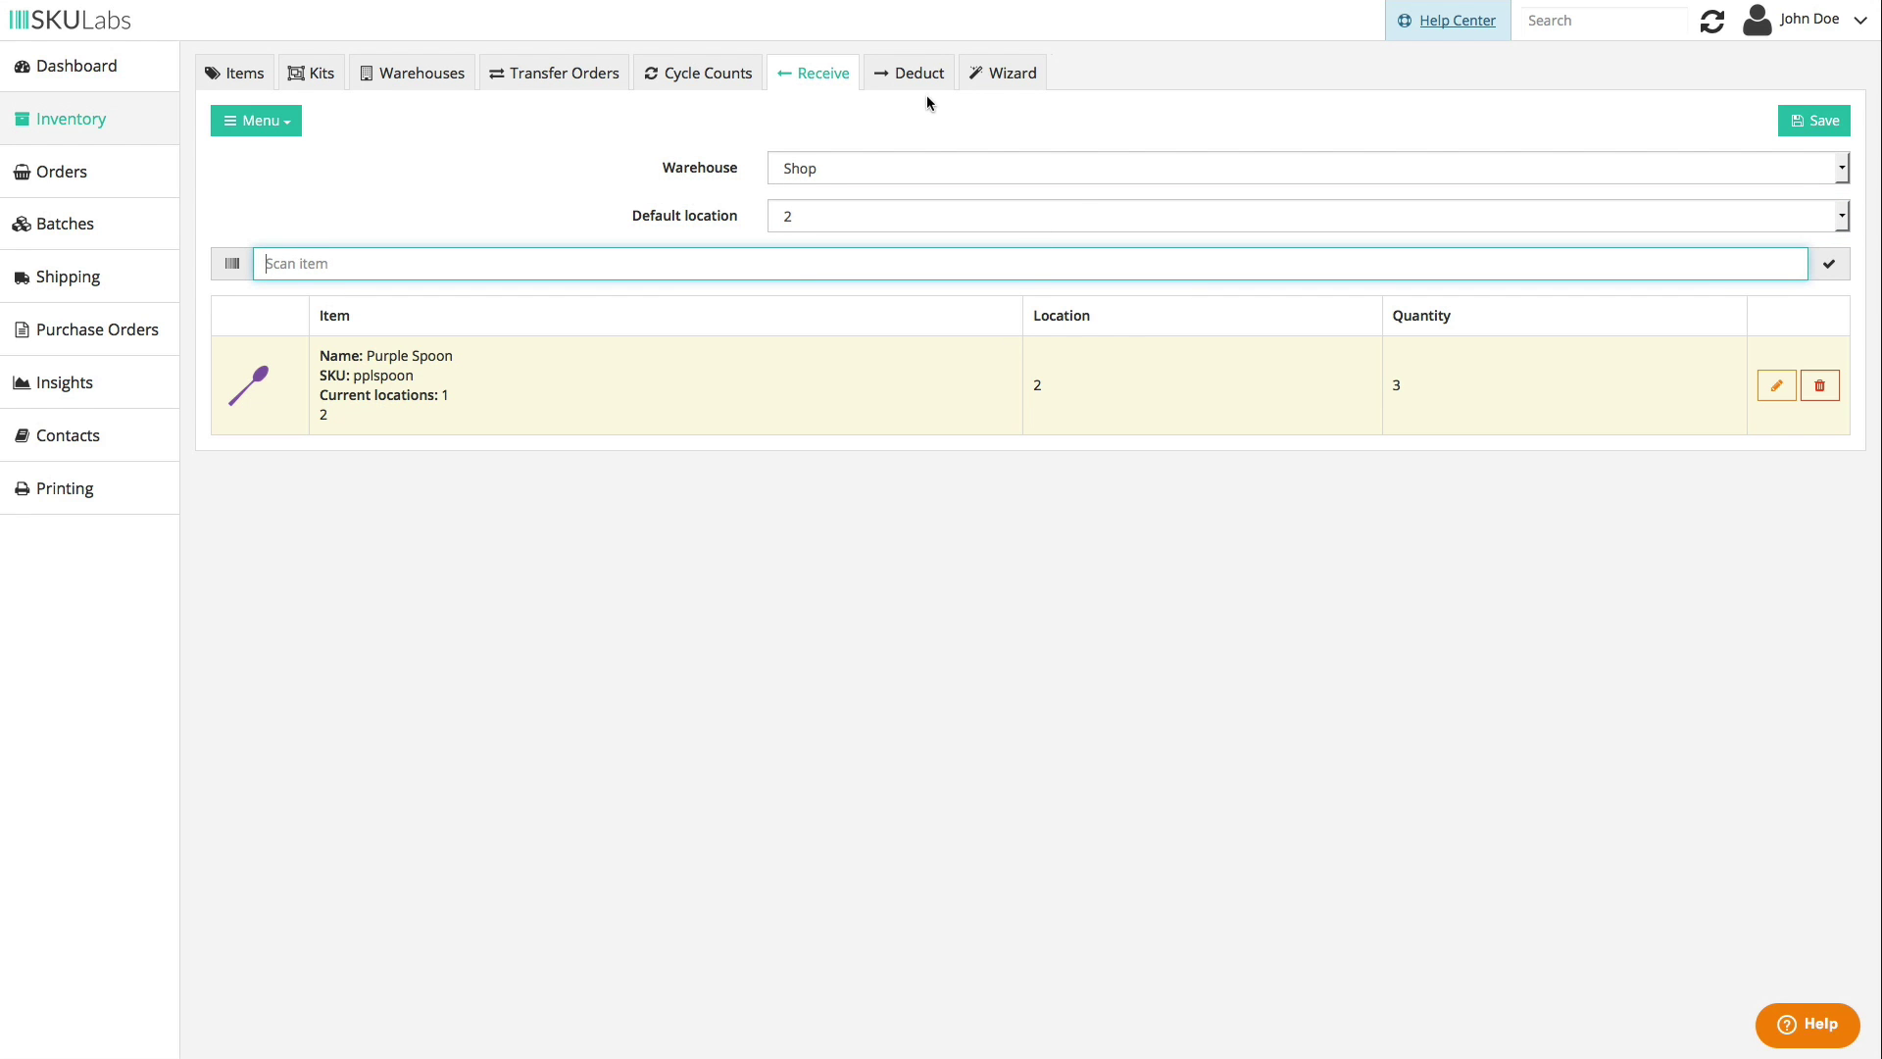
- Queue Purple Spoon for deducting at default location 2 by scanning its code
click(917, 78)
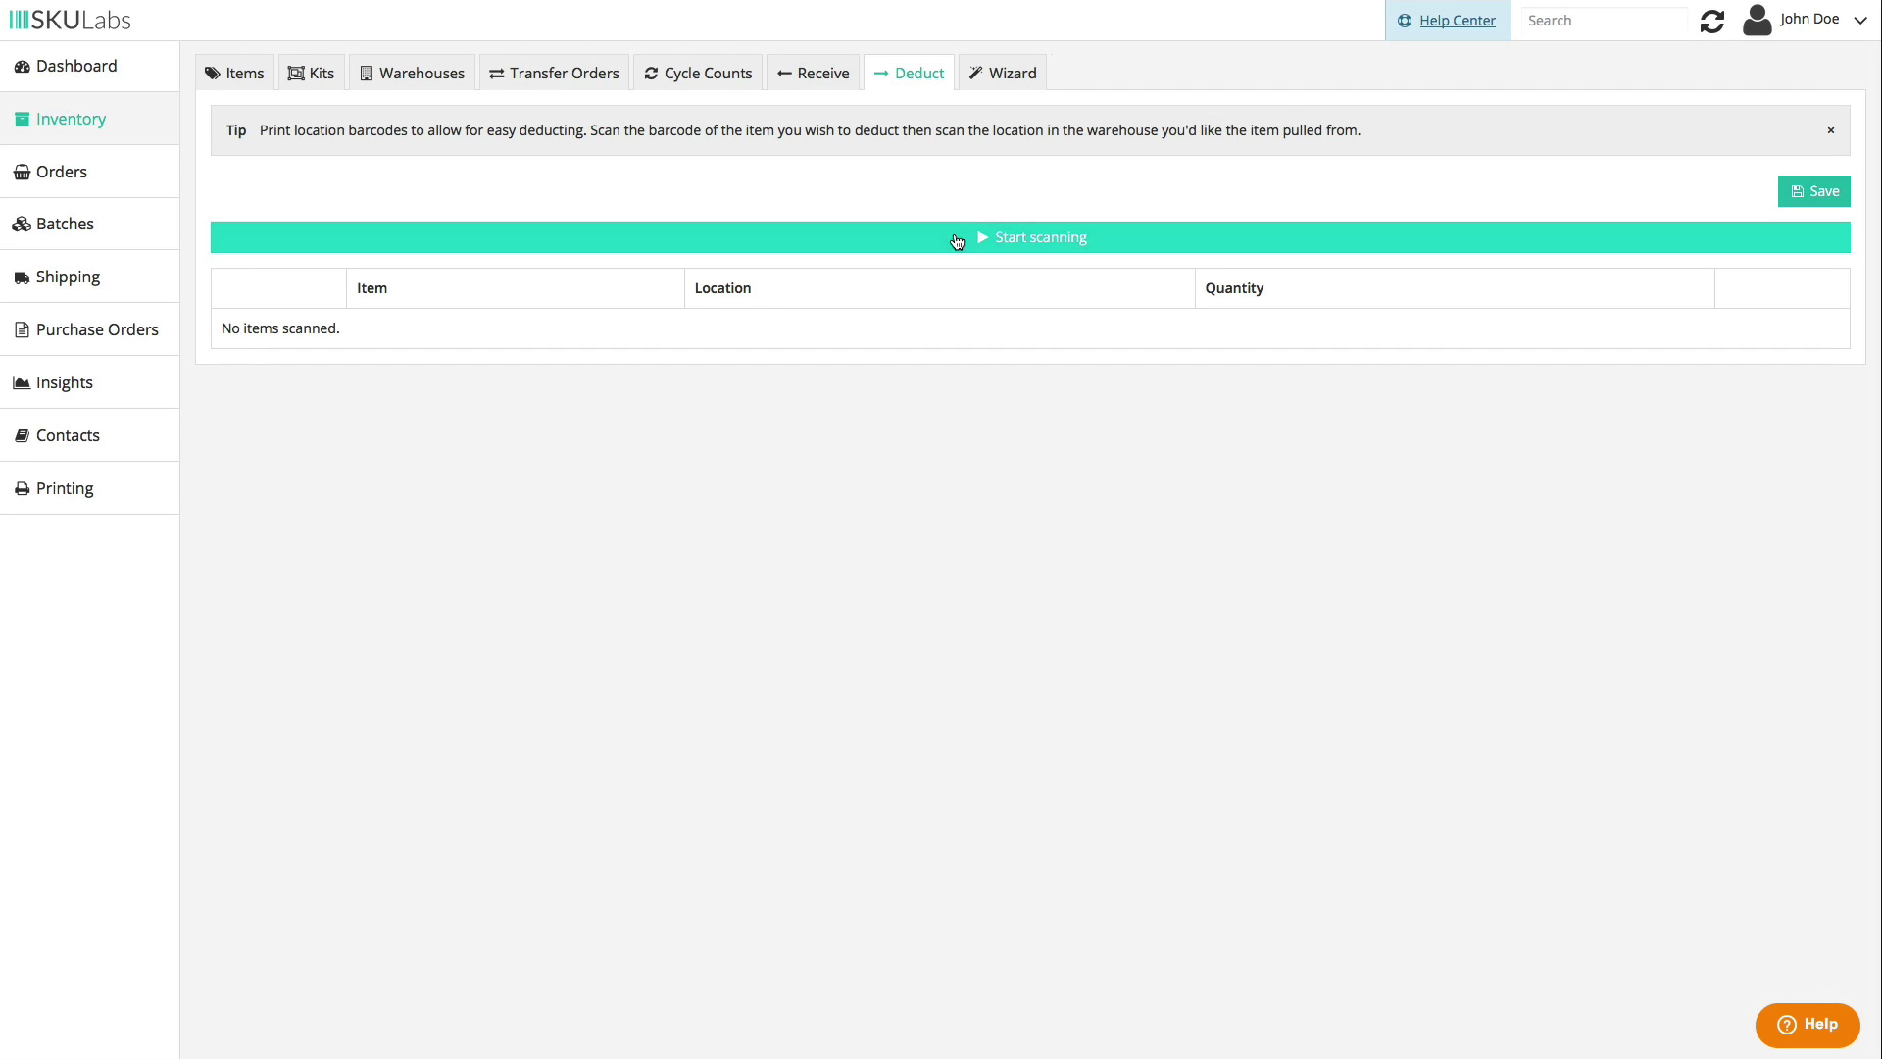
click(956, 236)
click(925, 287)
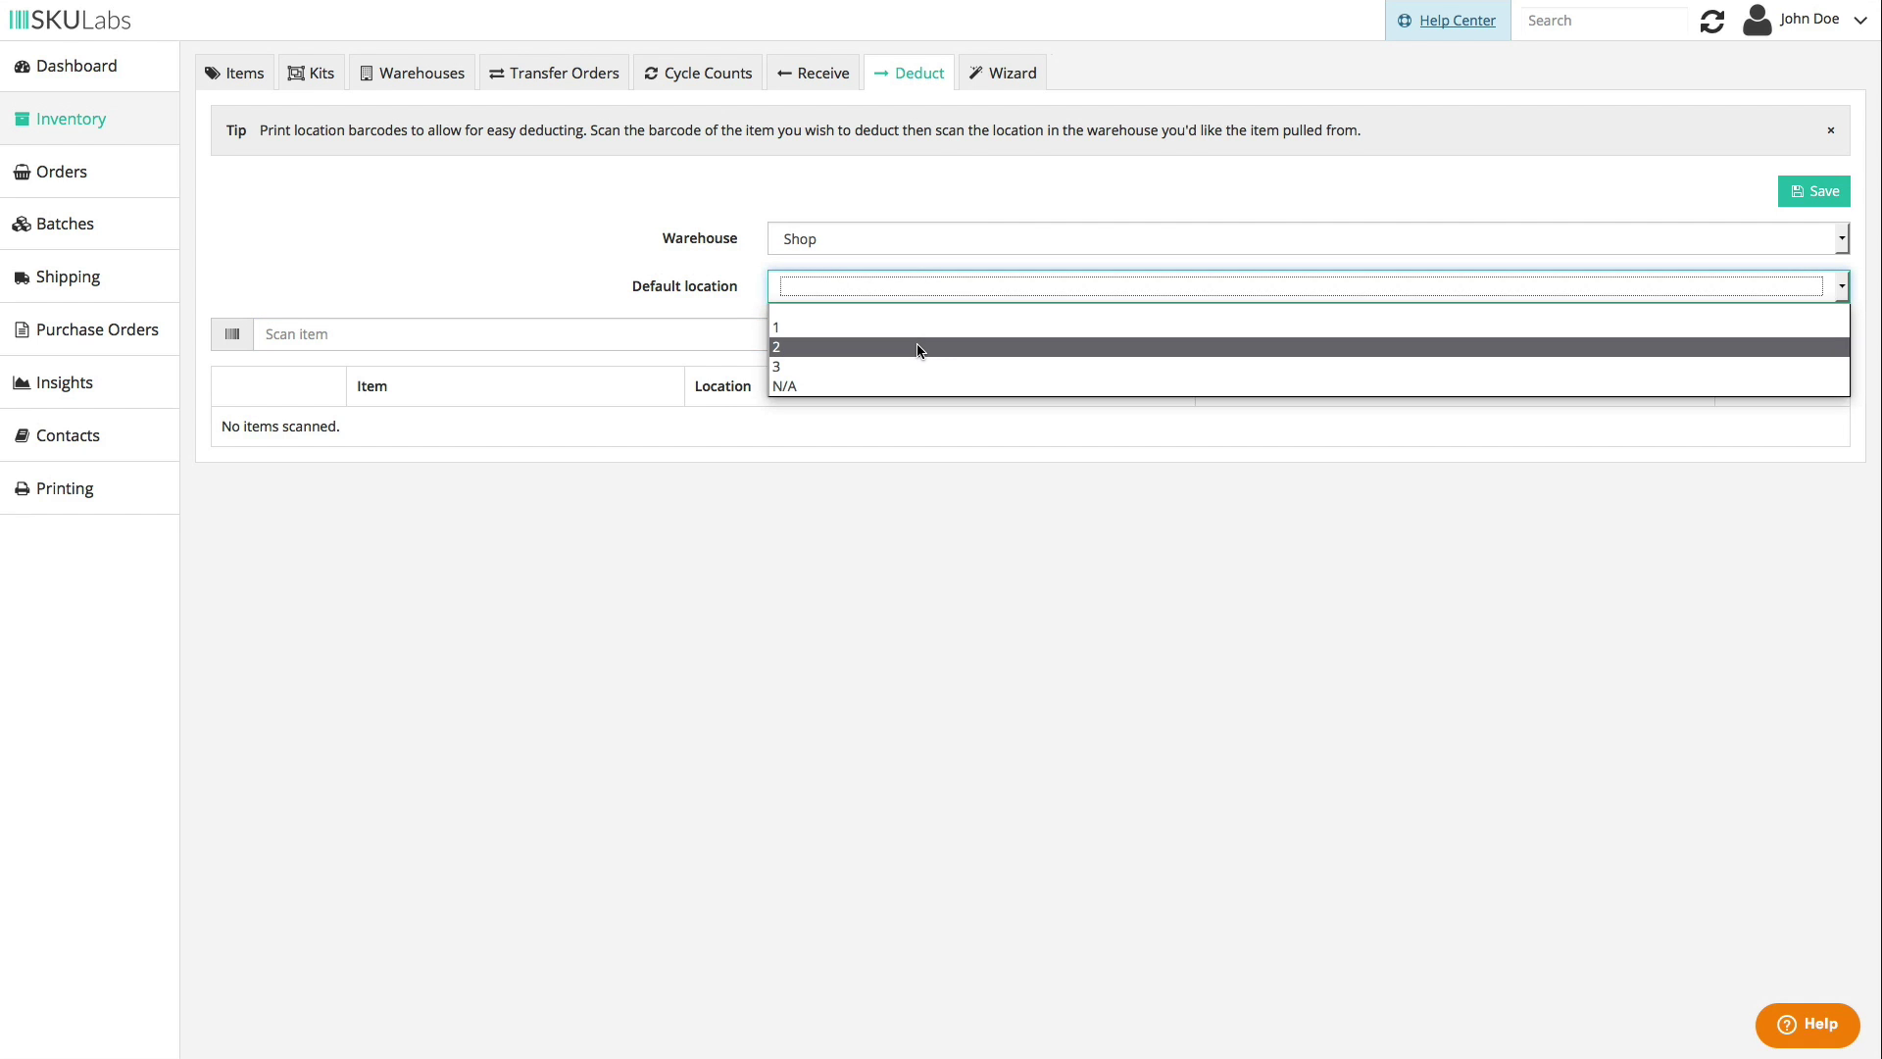
click(862, 341)
text(0100001)
key(Return)
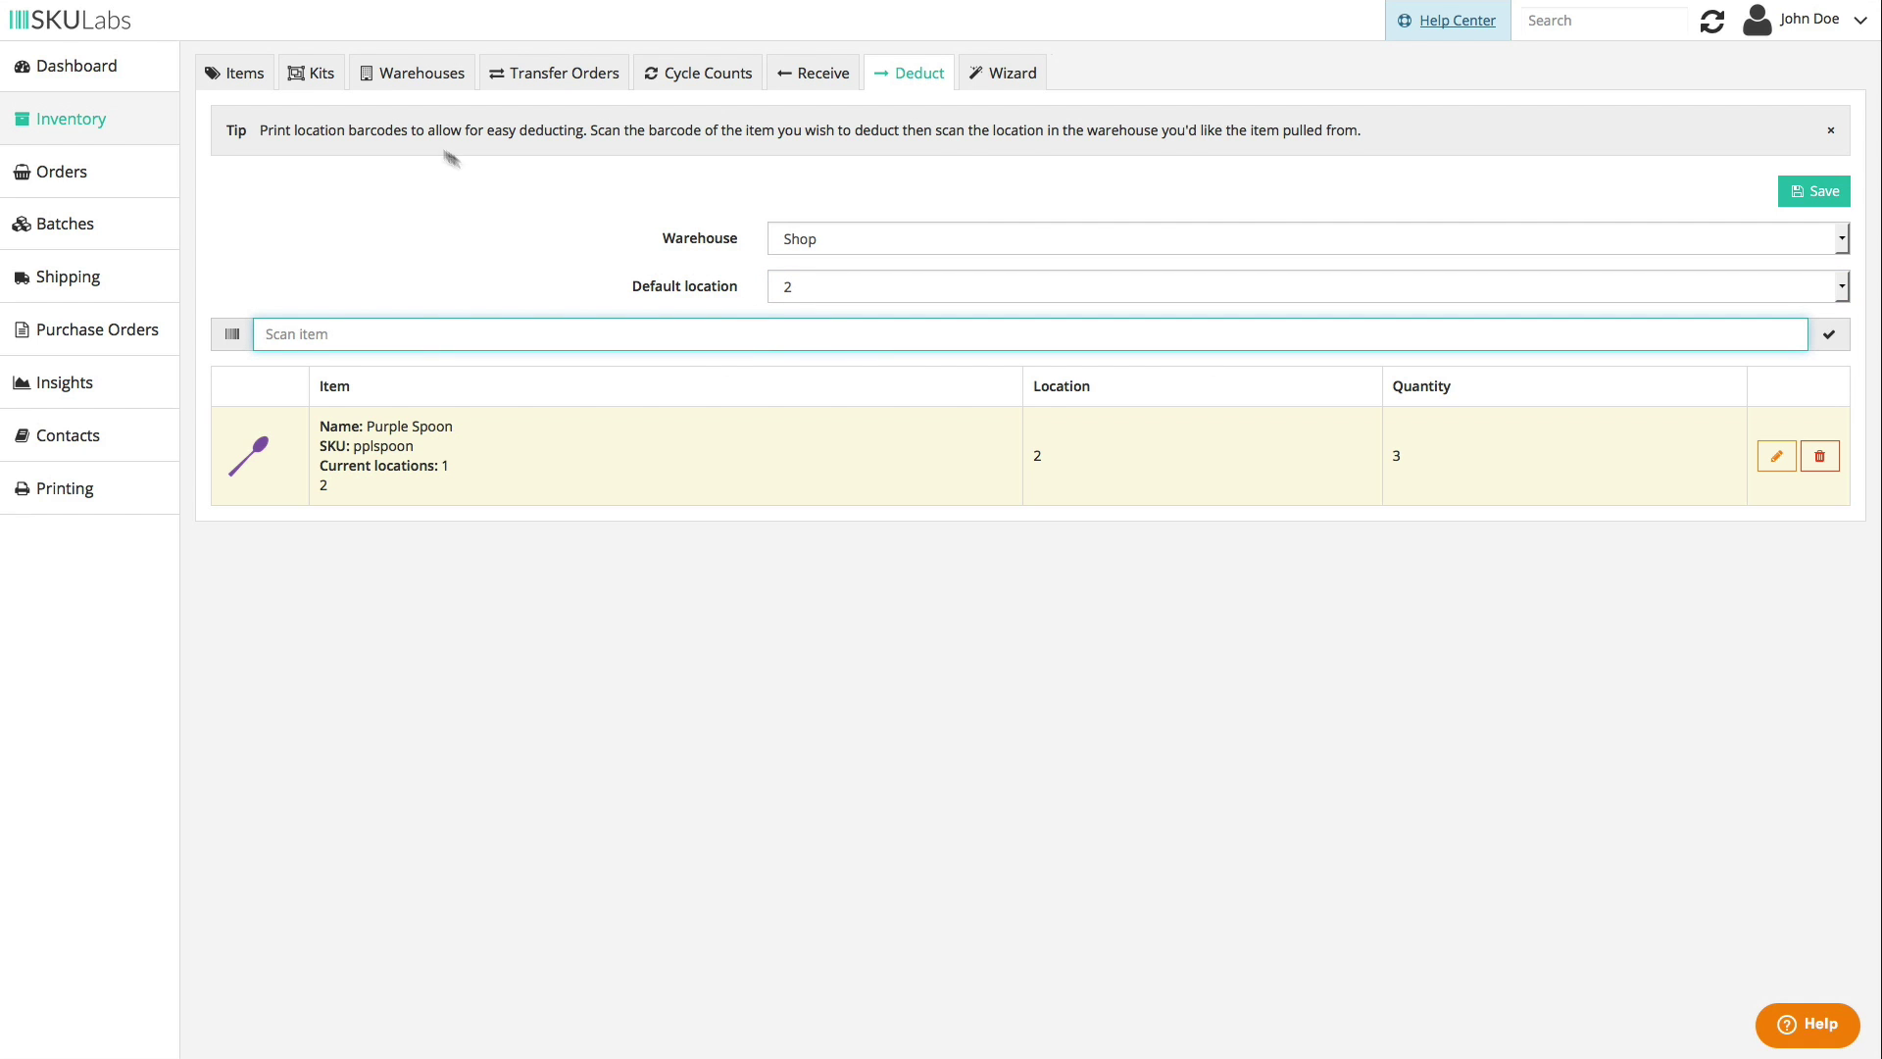
click(268, 88)
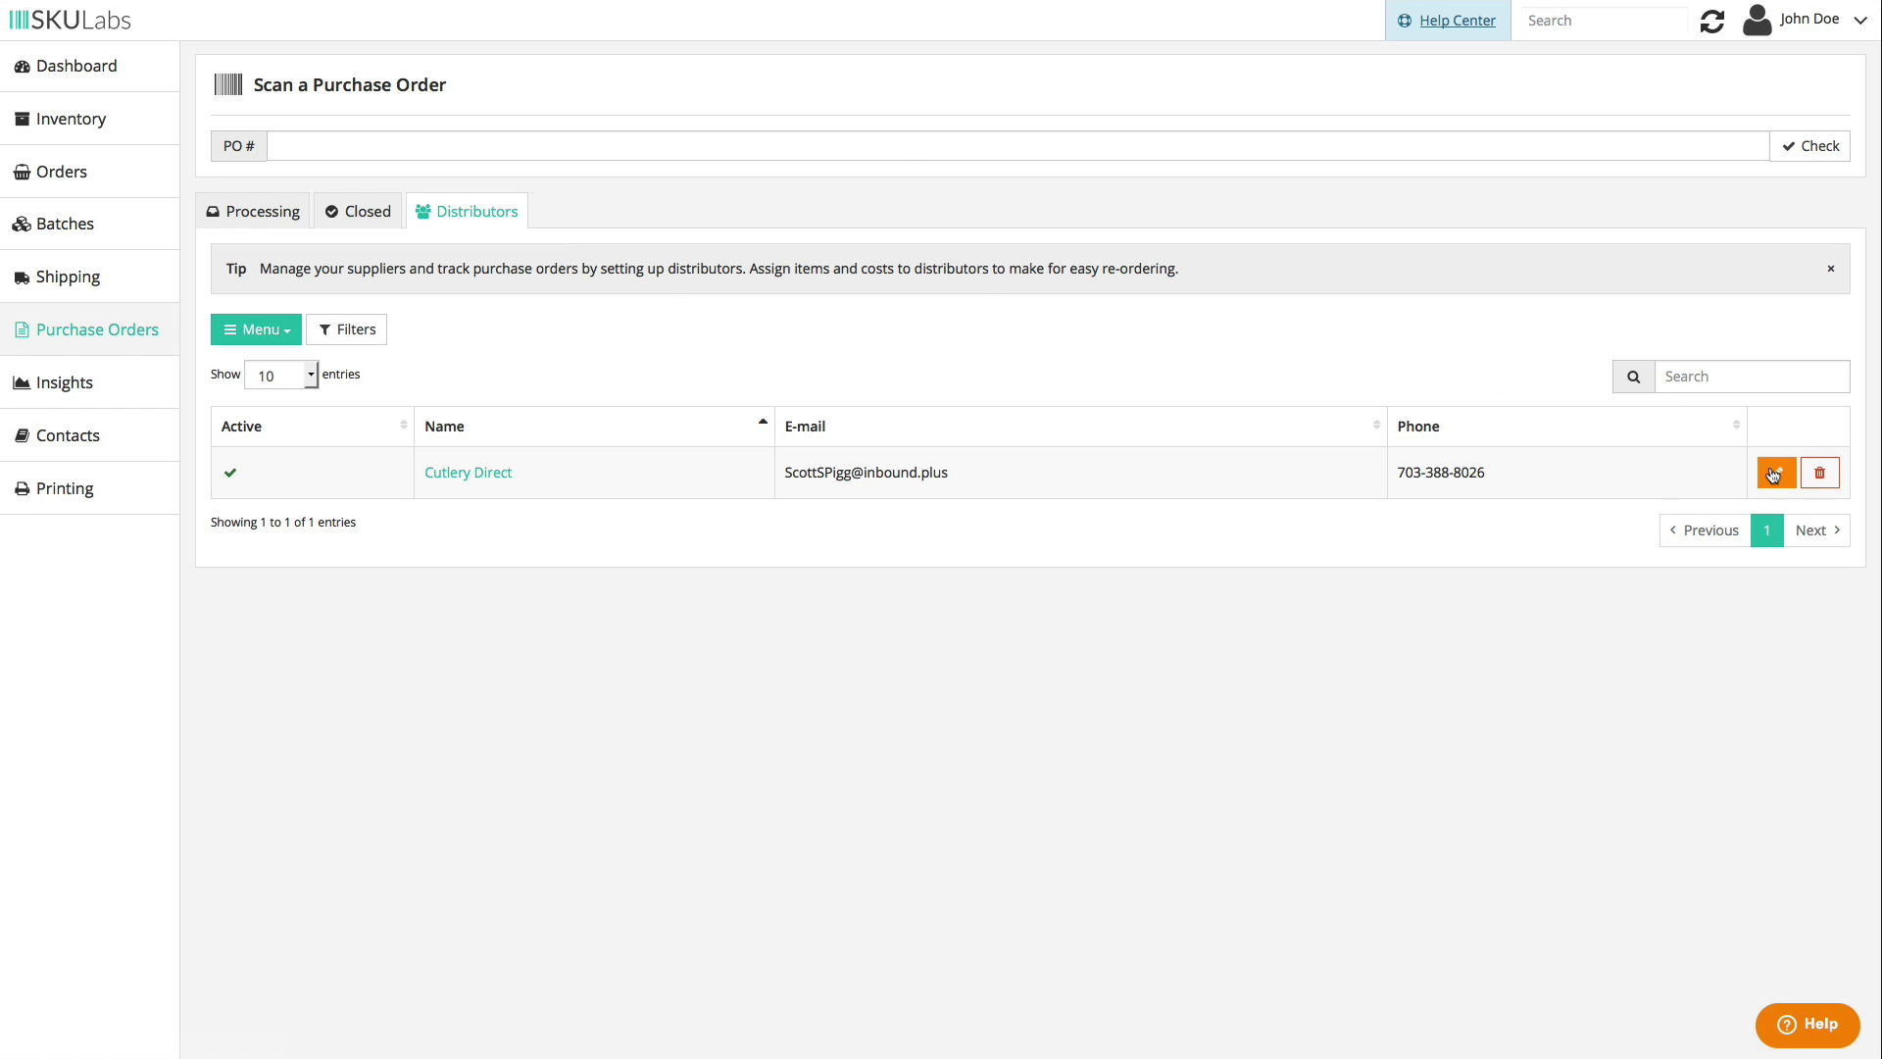
- Open Cutlery Direct's detail page and add Purple Knife to its supplied items
click(1776, 473)
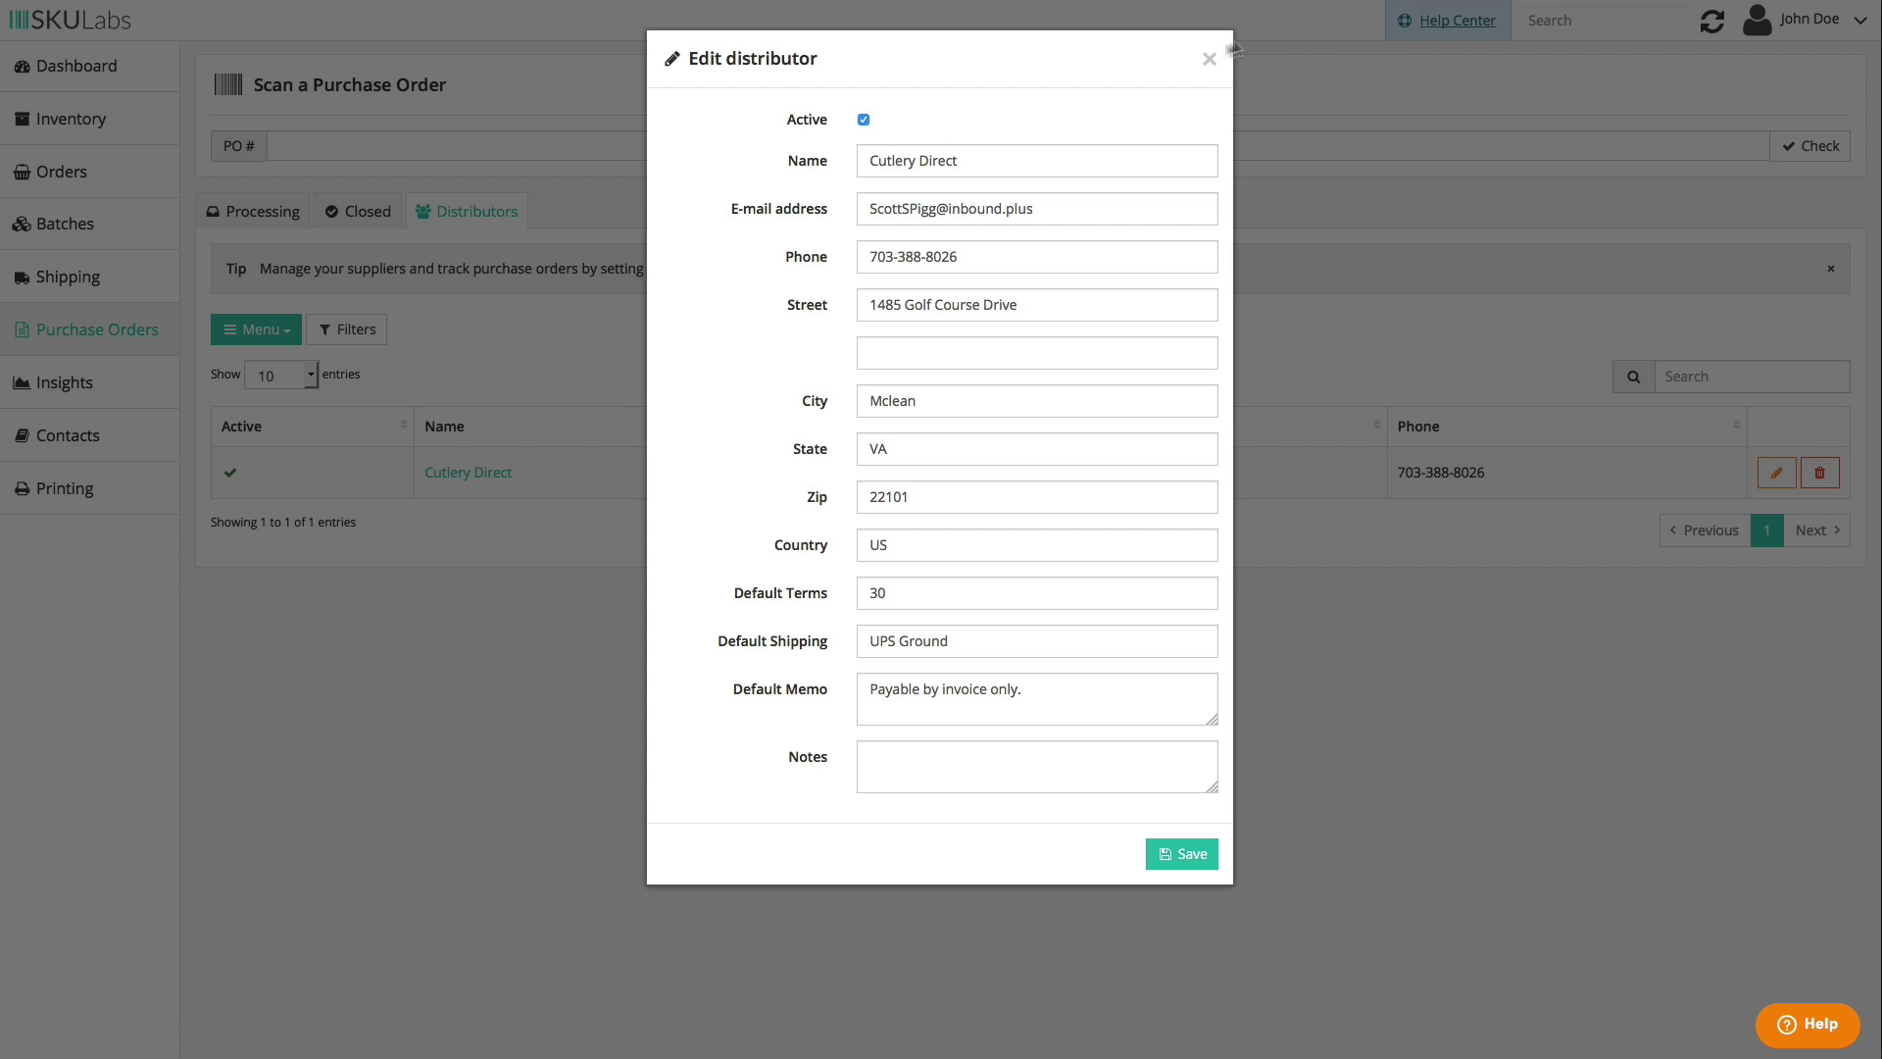
click(1206, 61)
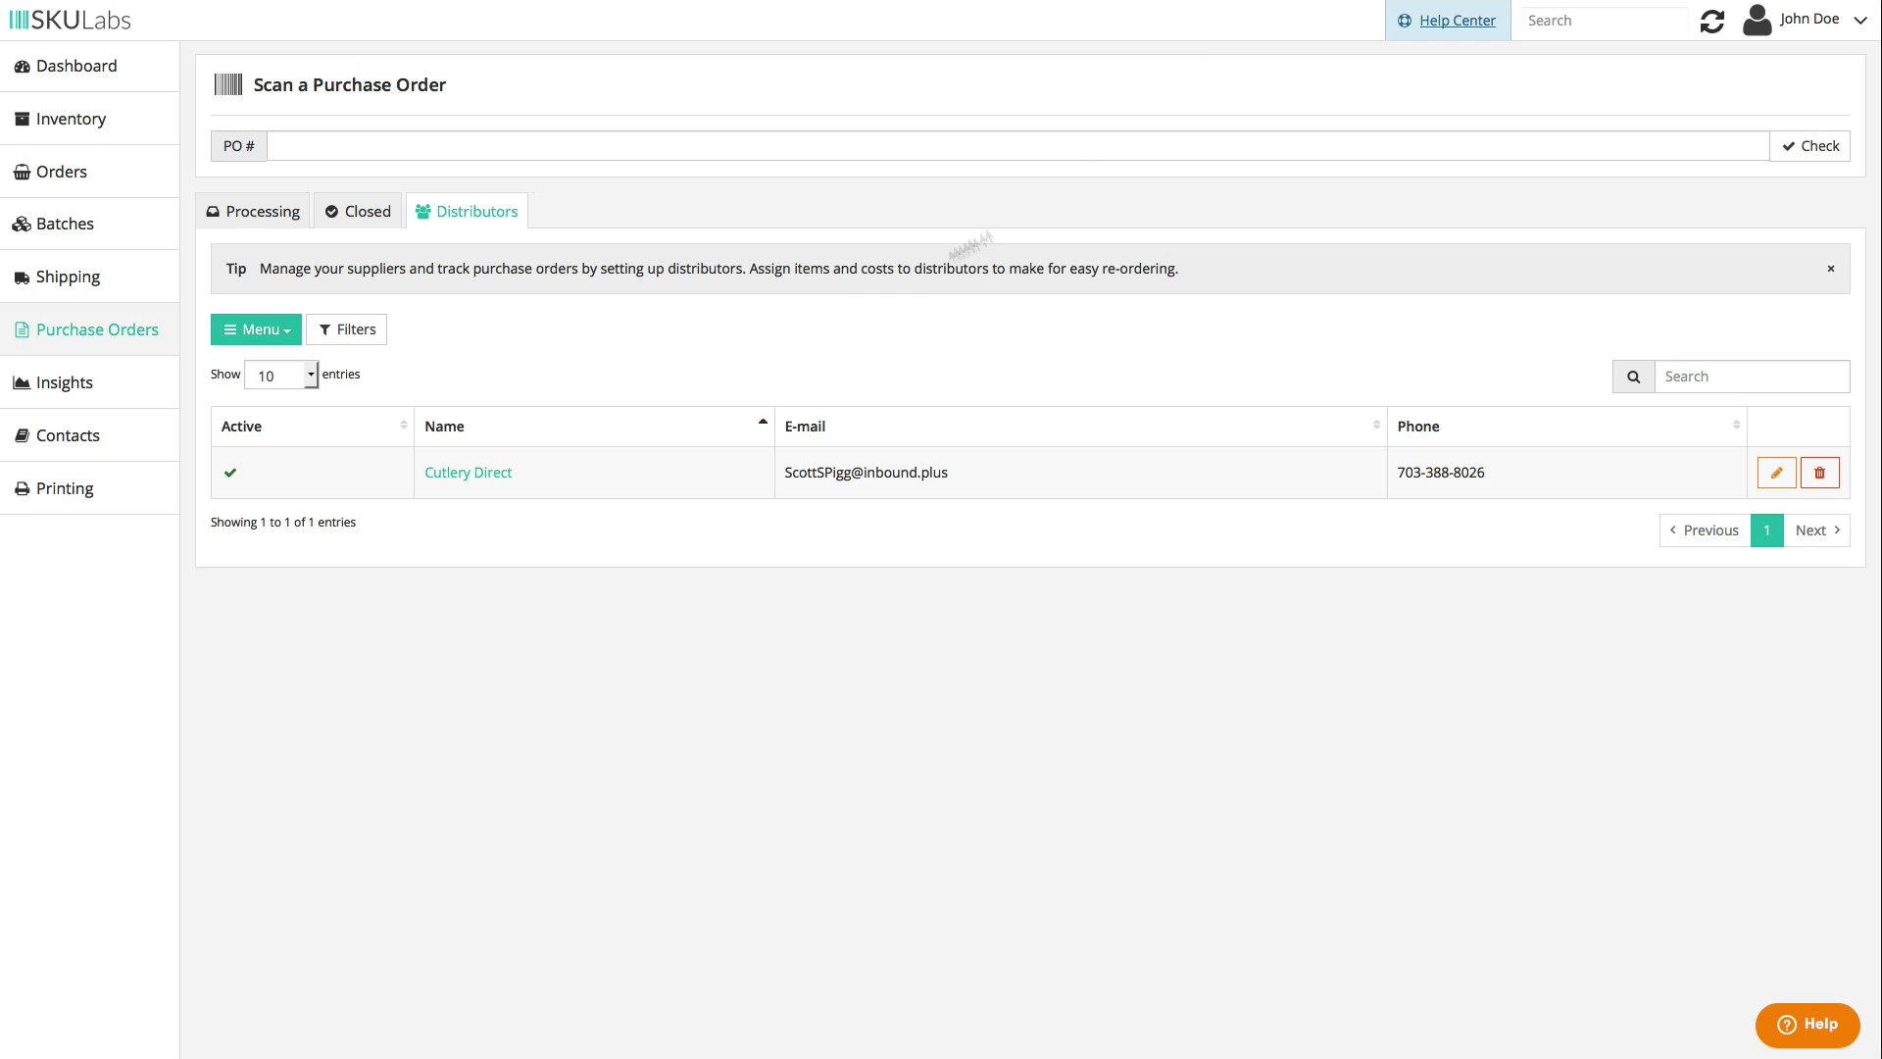
click(476, 477)
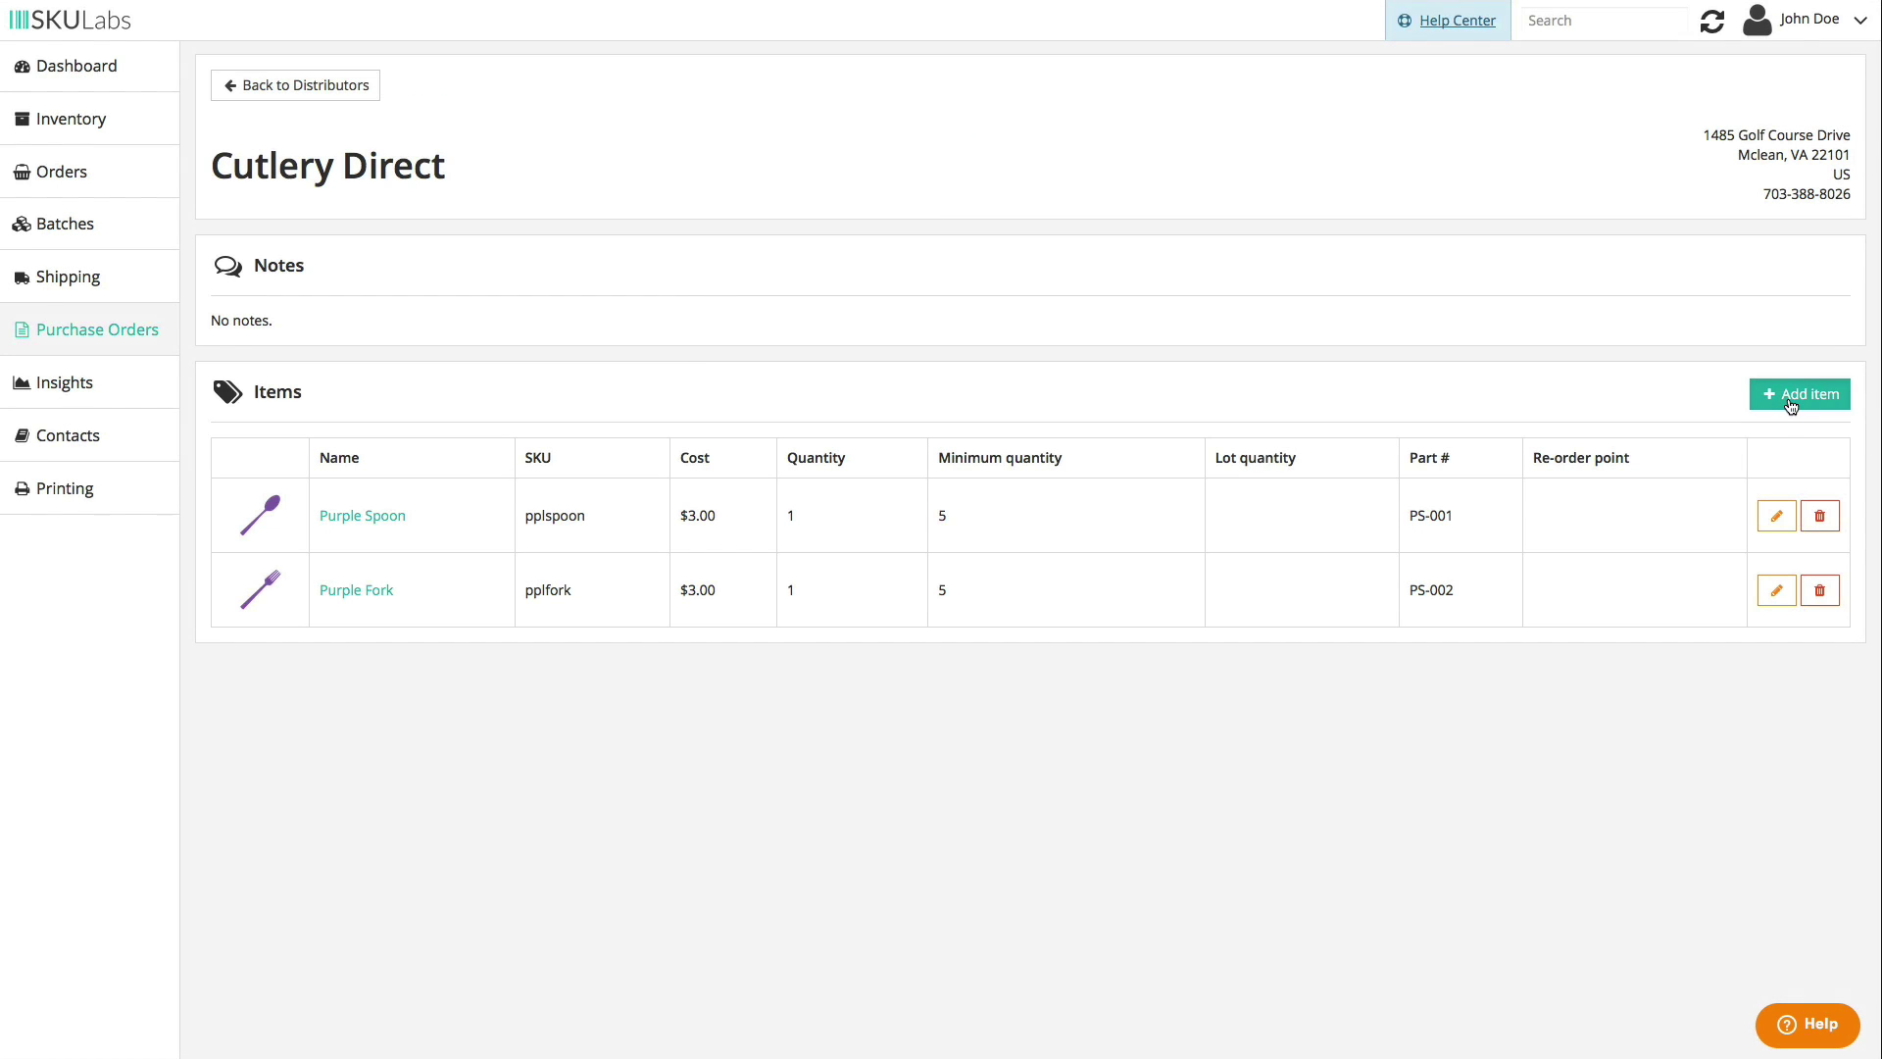
click(1788, 398)
click(1787, 282)
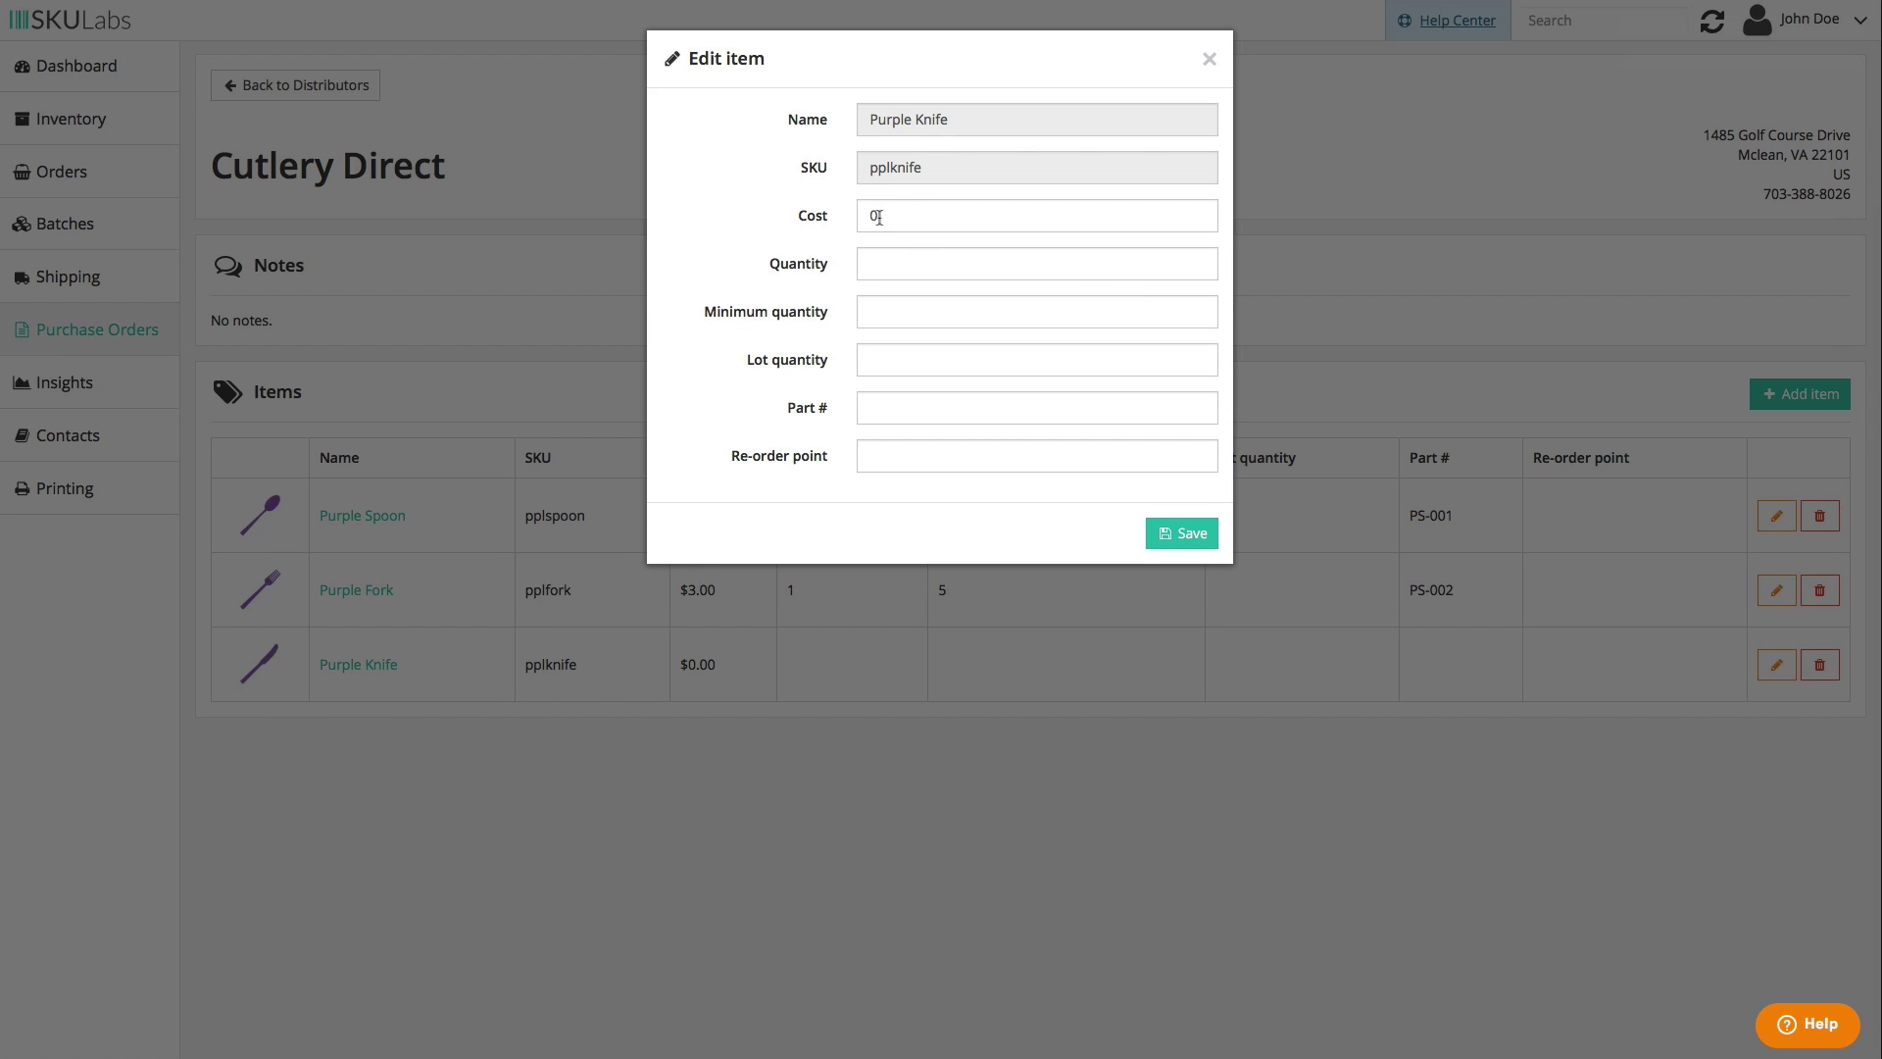
- Give Purple Knife cost $3.00, quantity 1, minimum 5 and part number PS-003, and save
click(878, 217)
key(BackSpace)
text(3)
click(889, 252)
text(1)
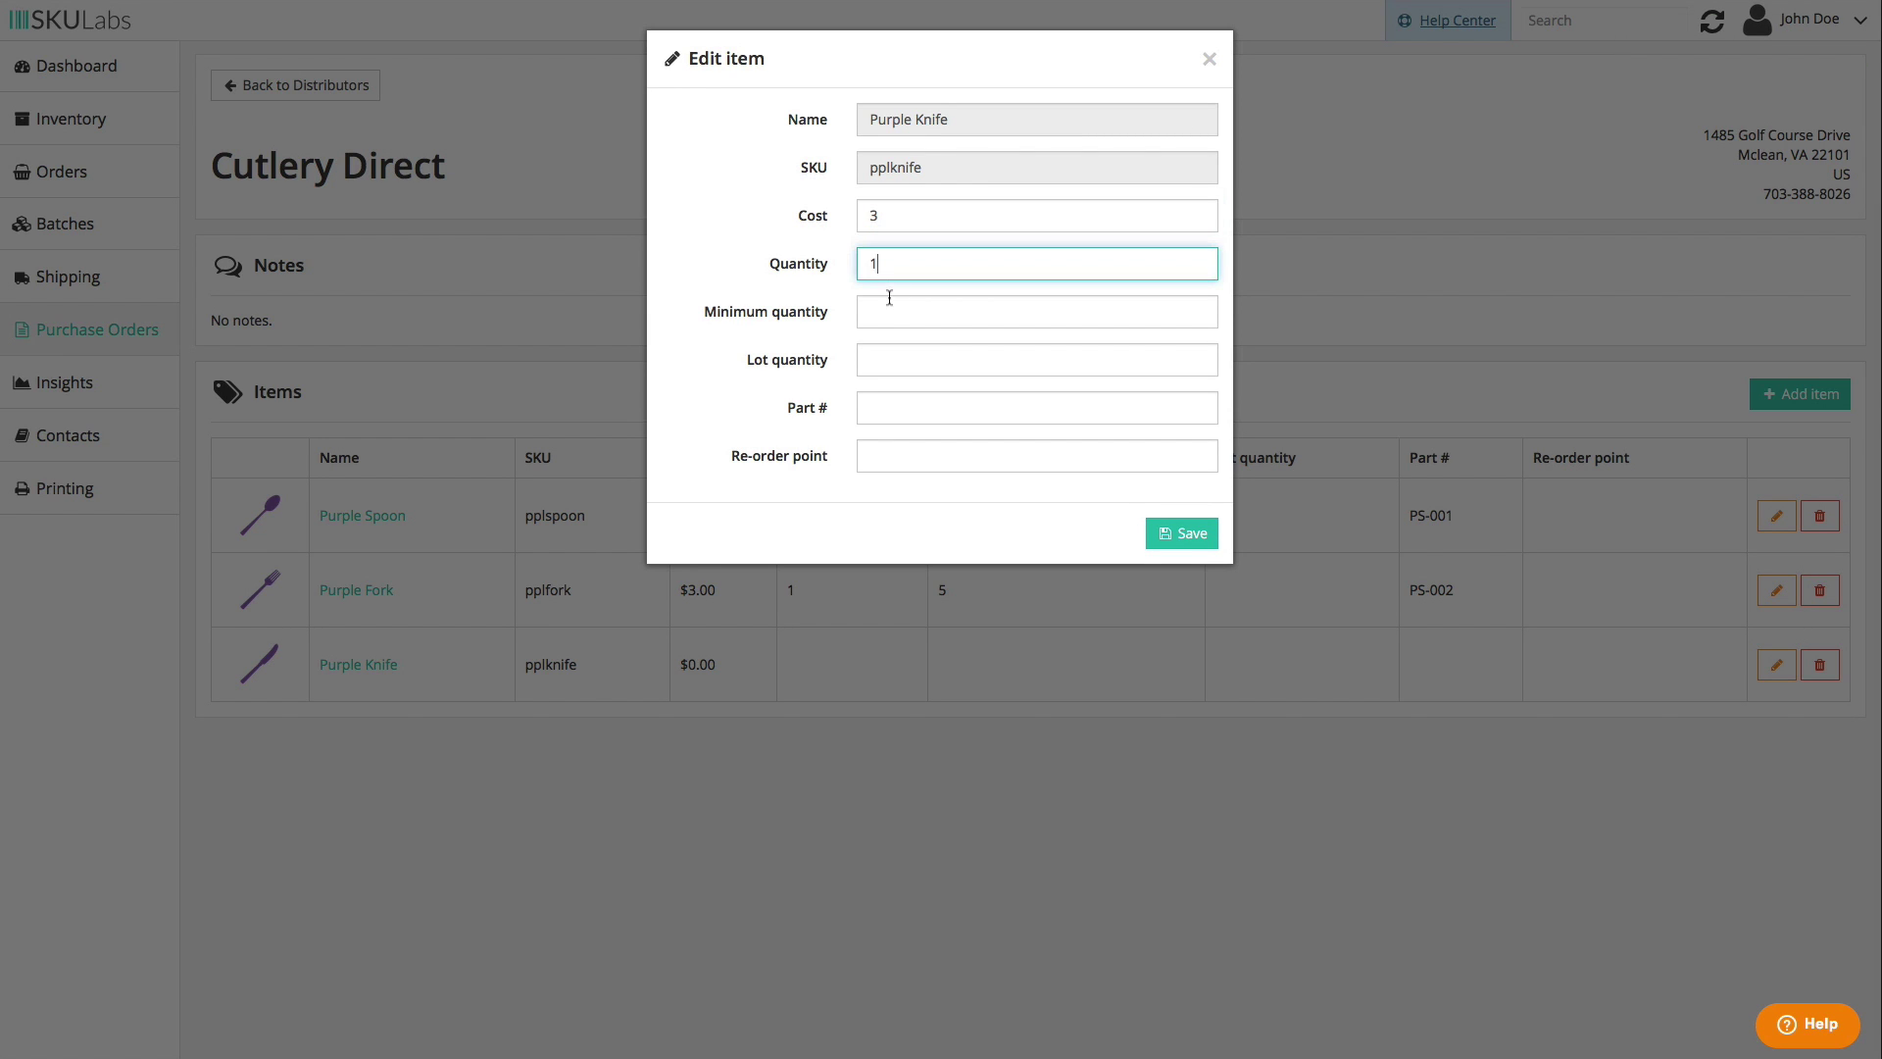
click(888, 301)
click(888, 408)
text(PS-003)
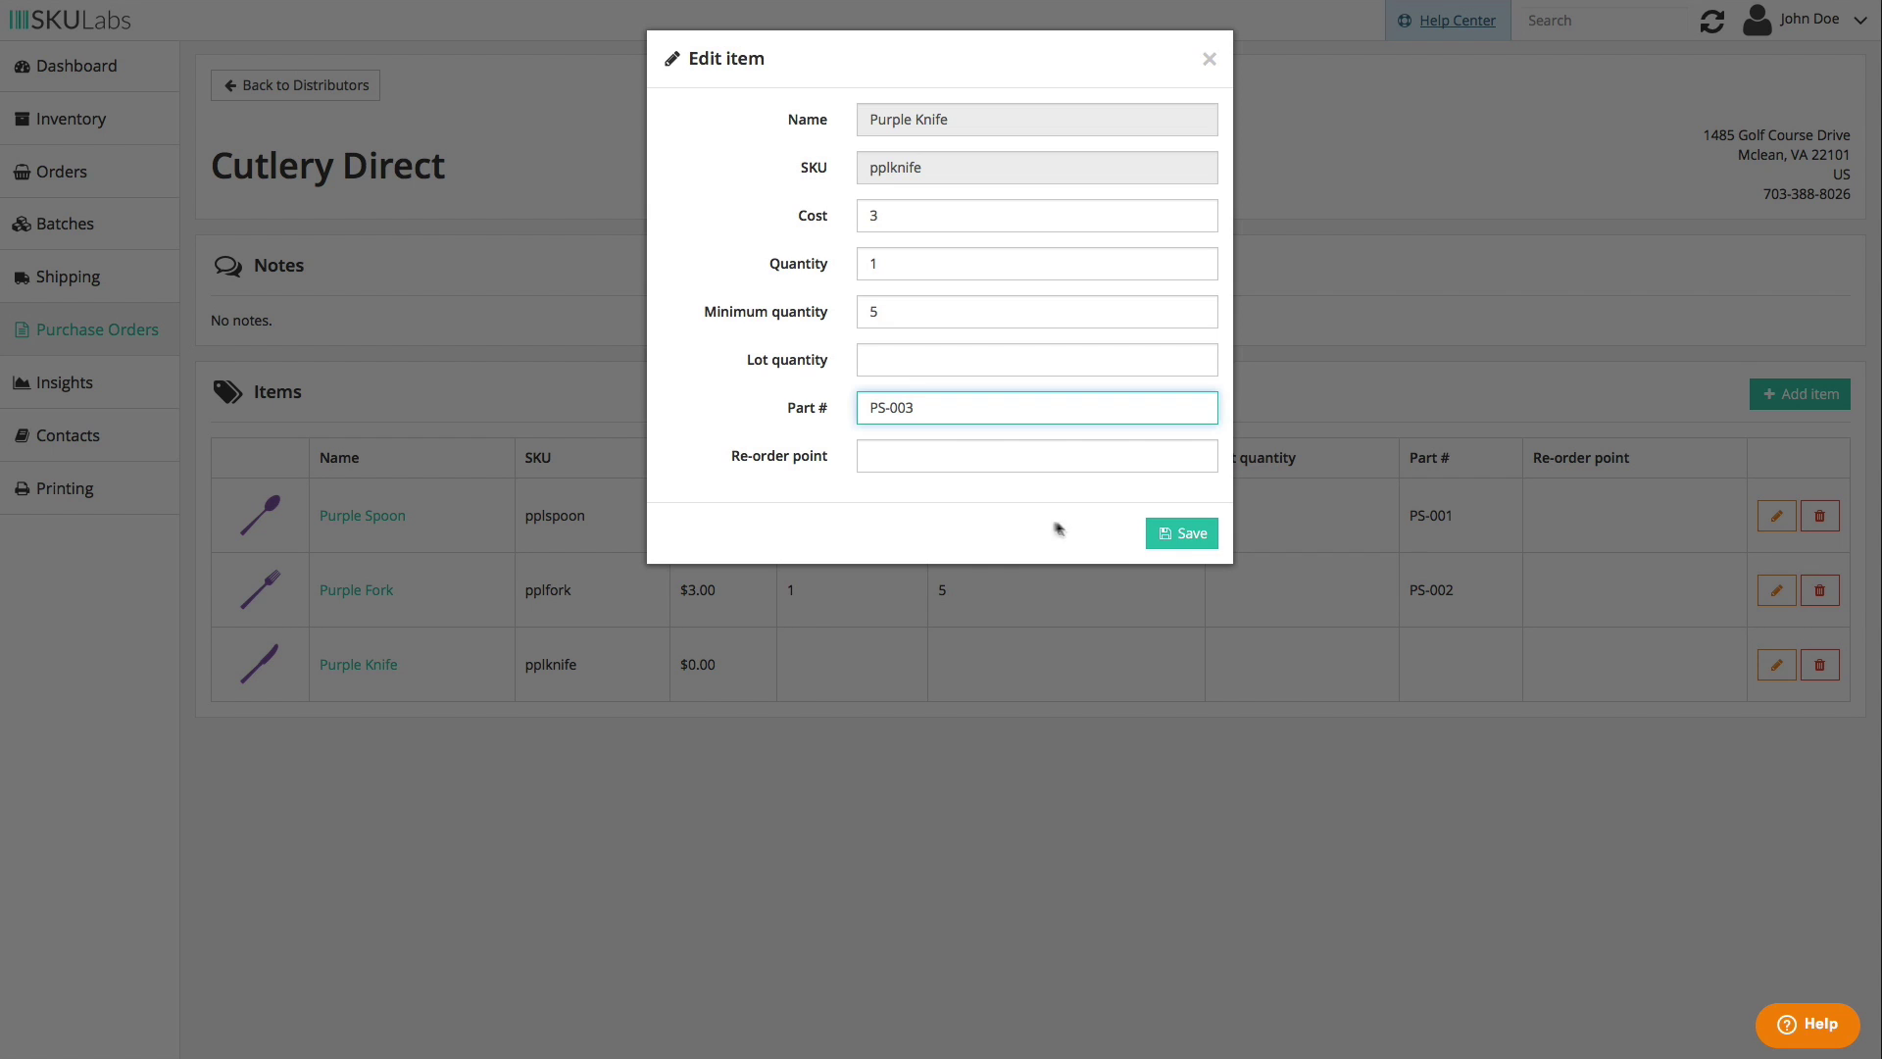
click(1188, 537)
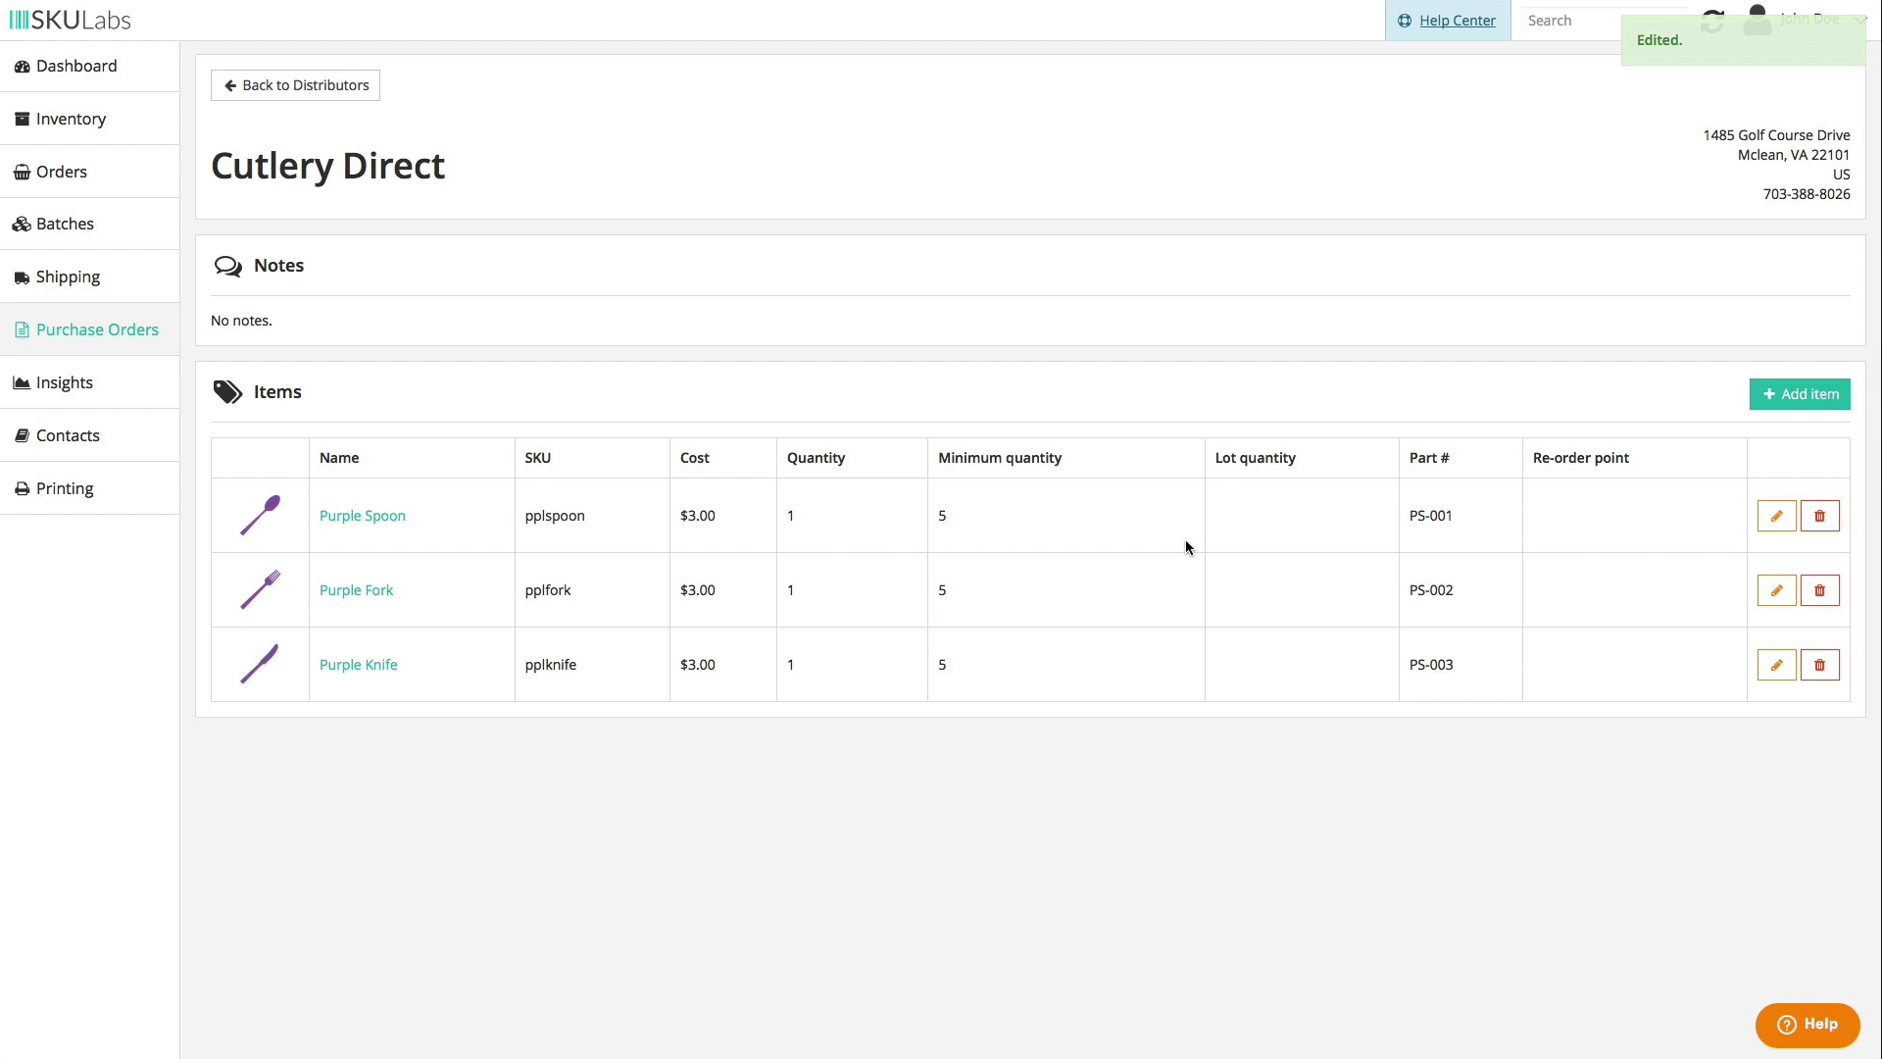
click(333, 91)
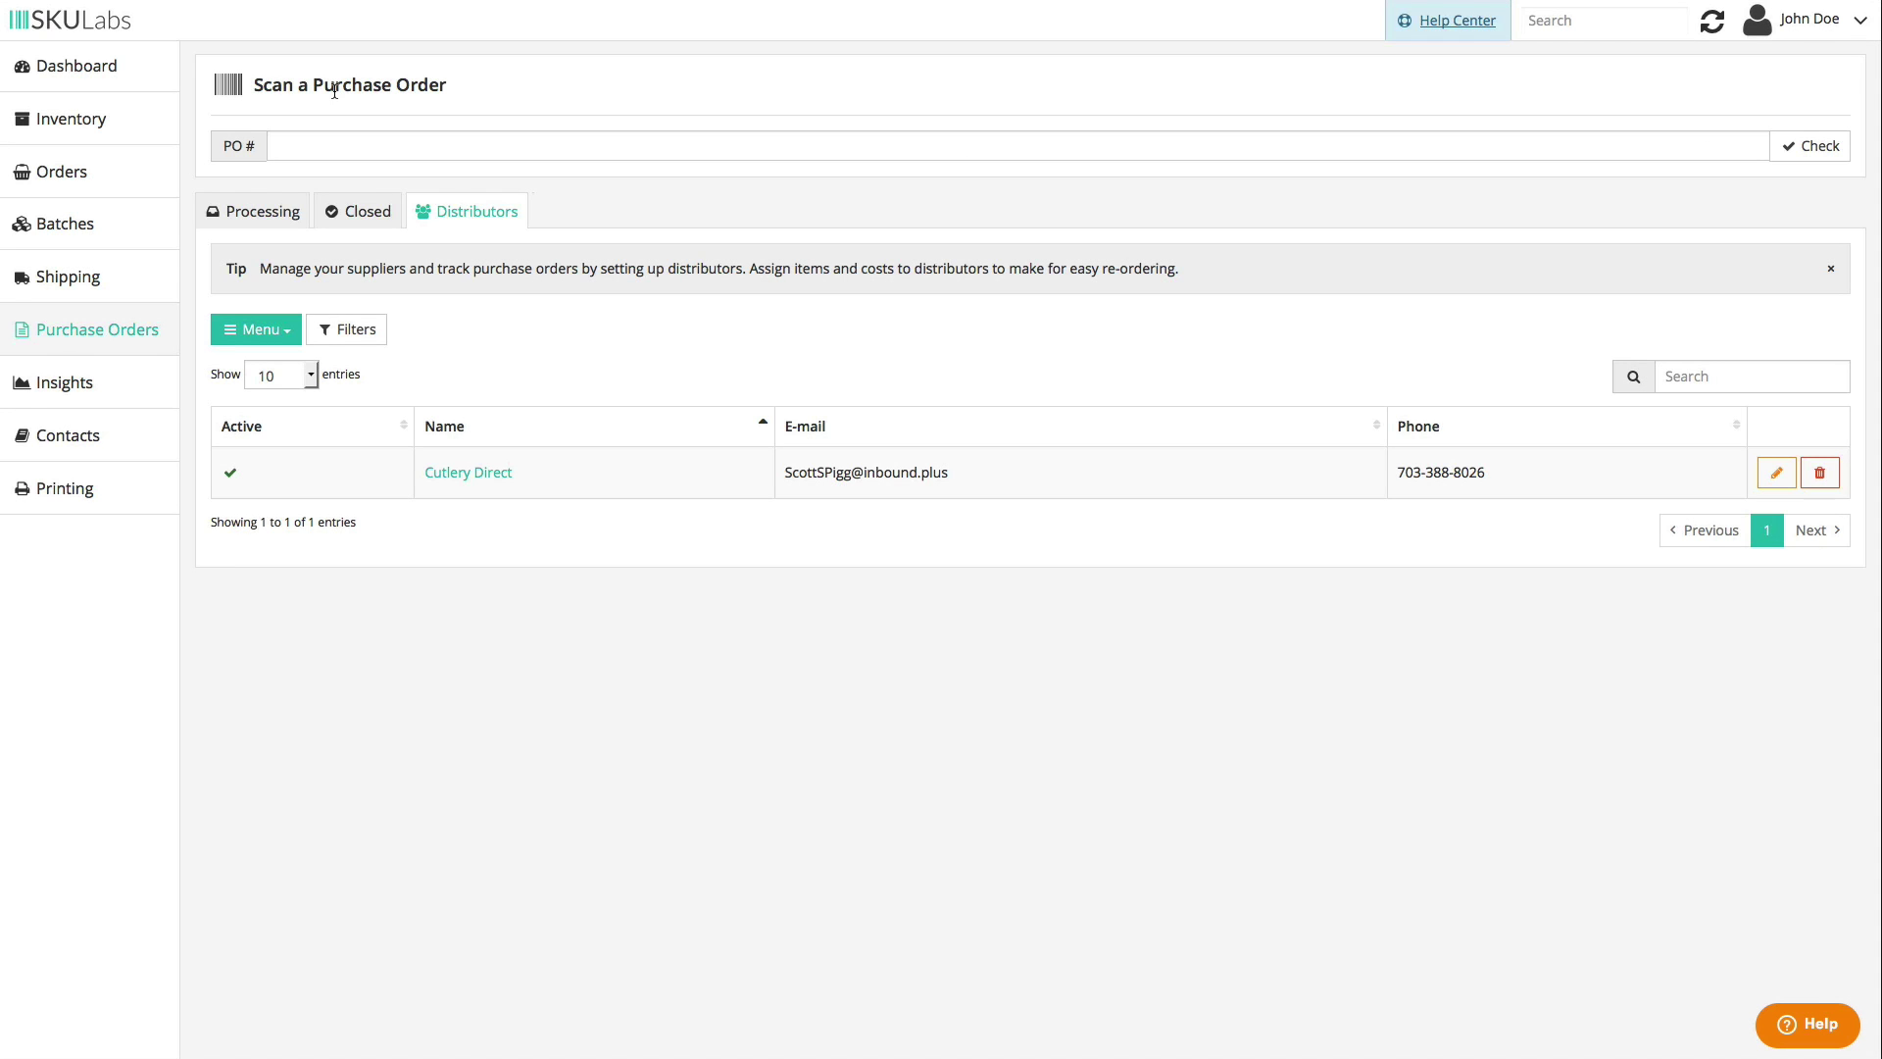
- Start a new purchase order with distributor Cutlery Direct and store Shopify
click(263, 211)
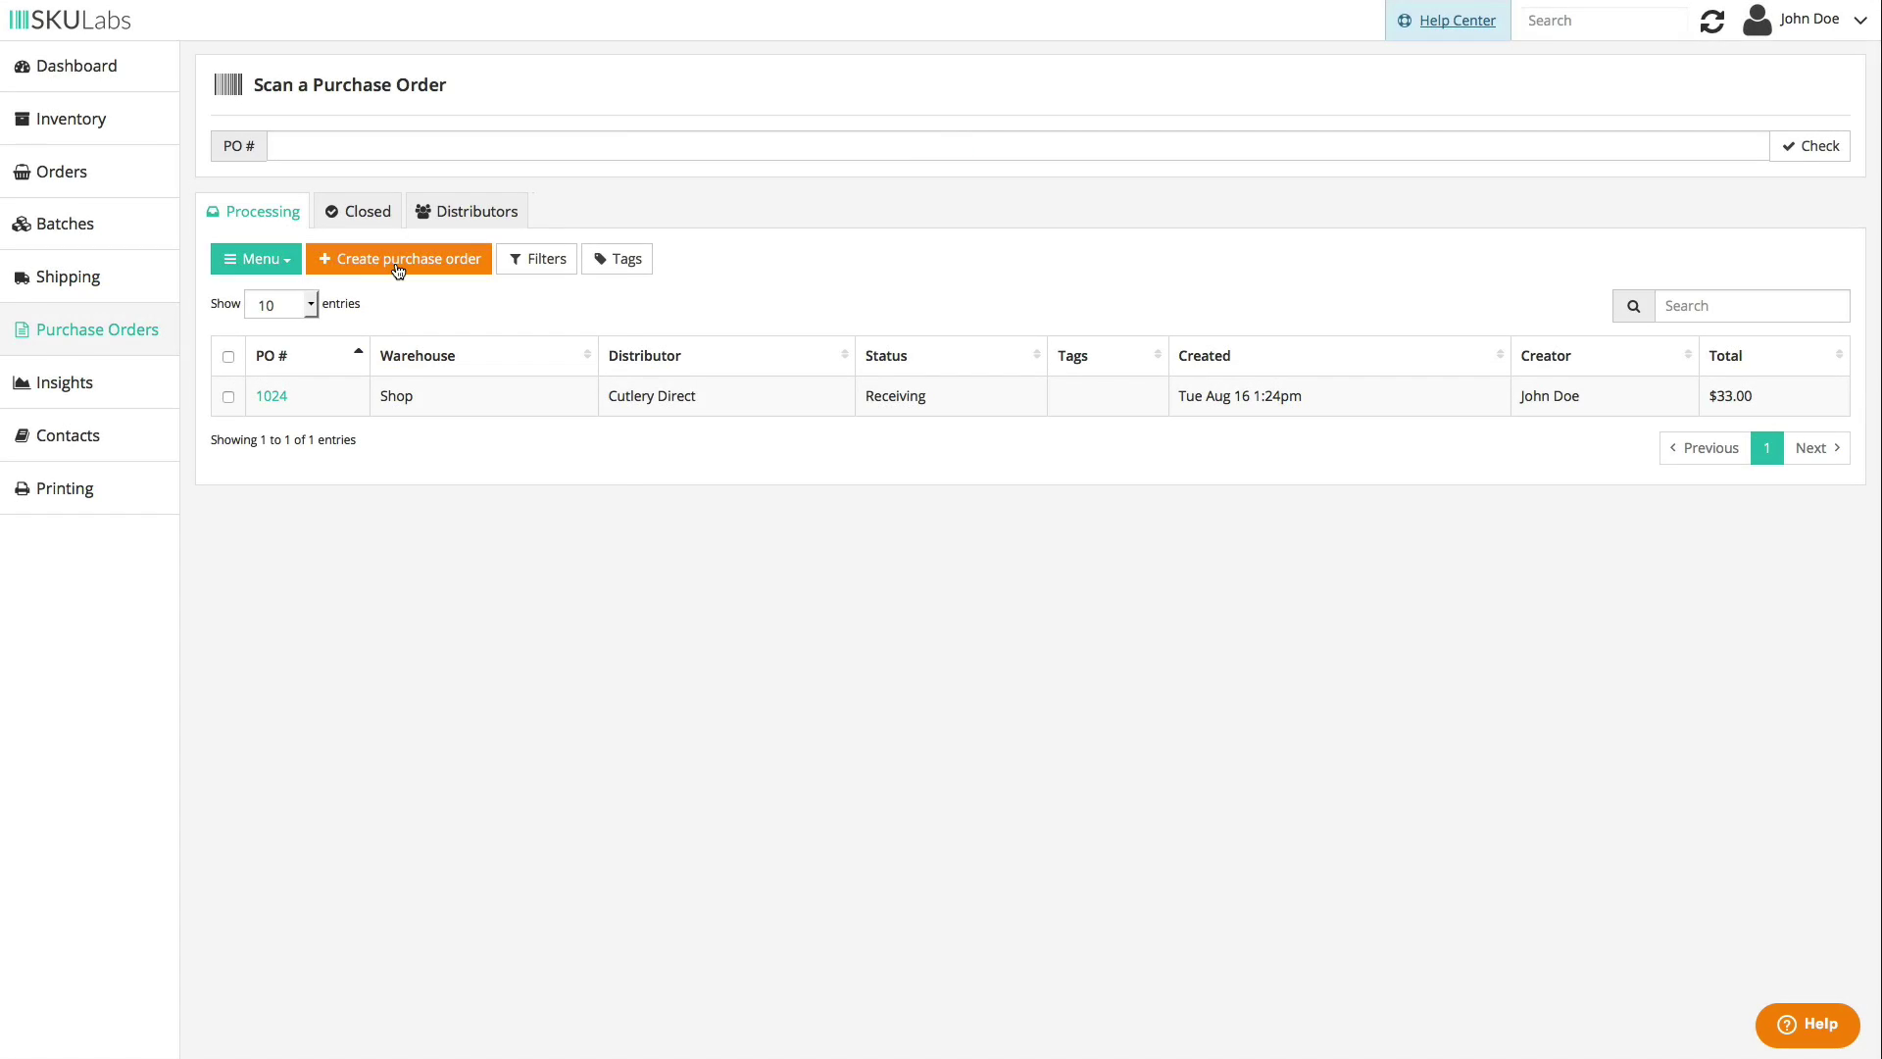
click(398, 260)
click(390, 157)
click(388, 185)
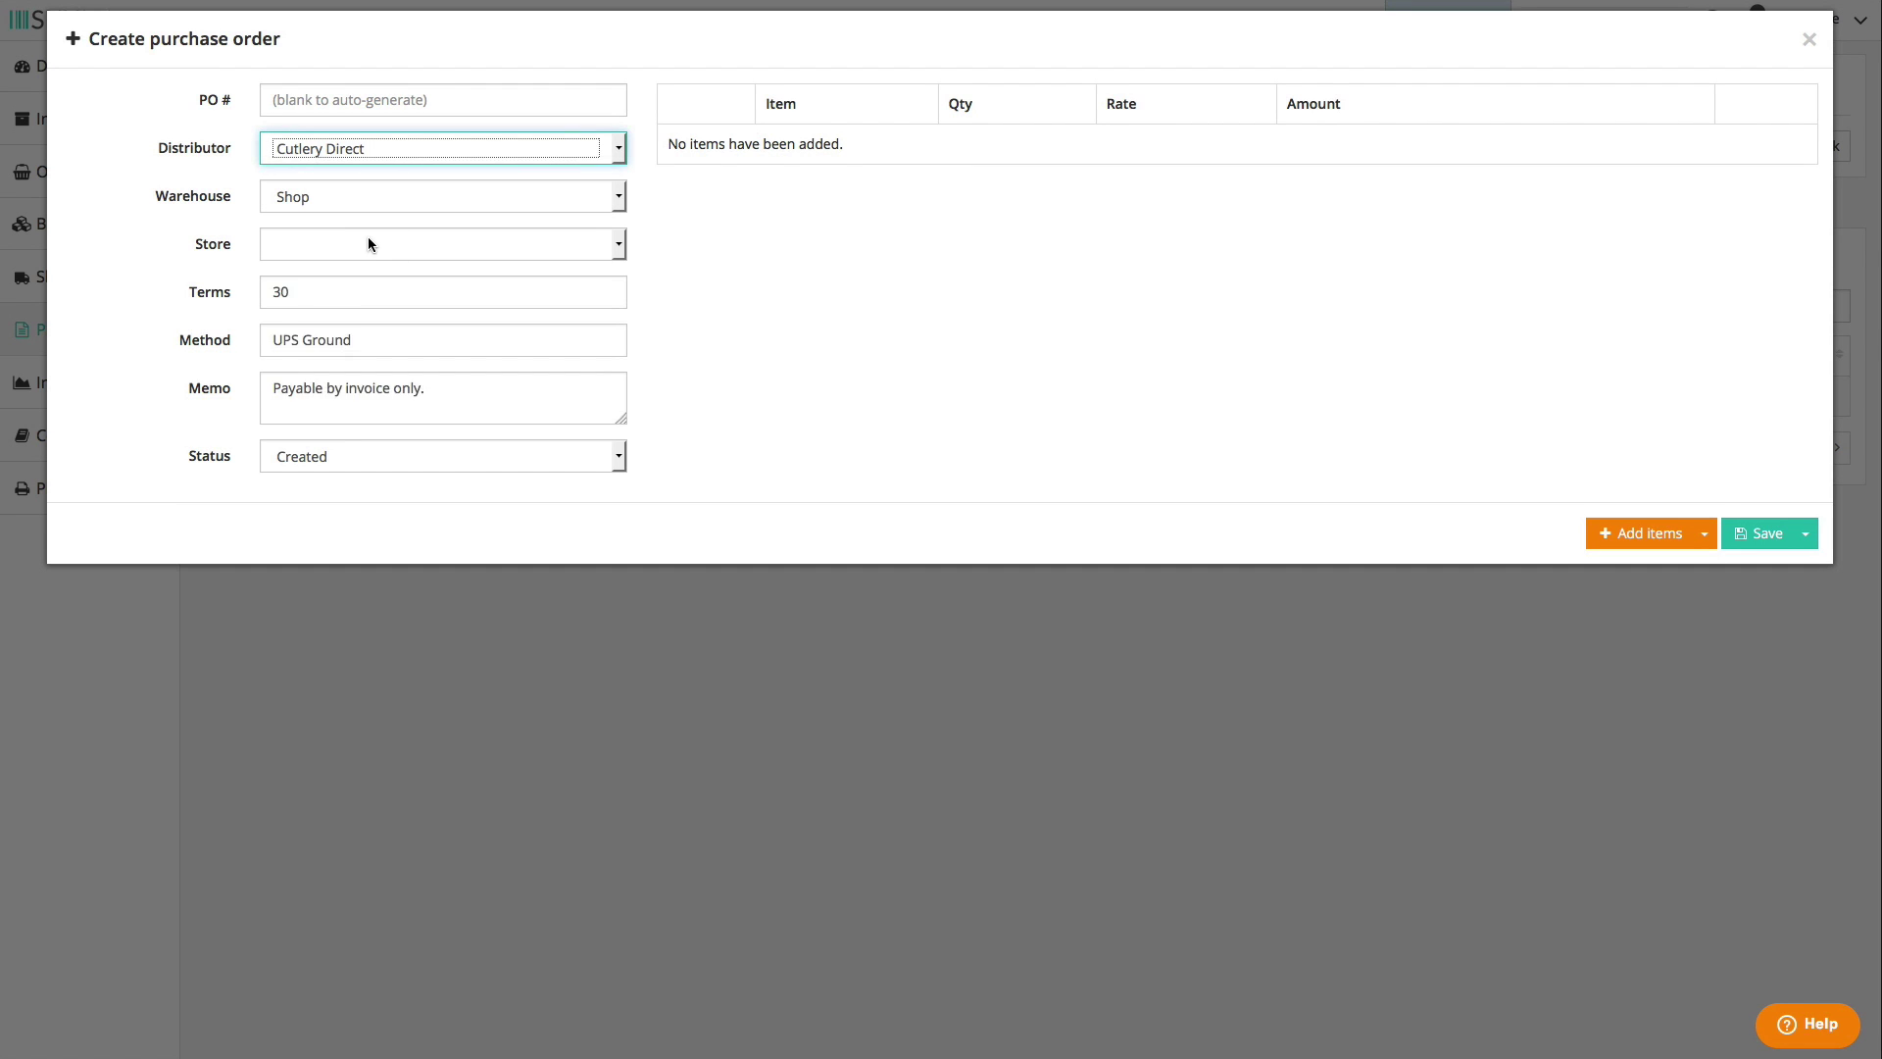
click(370, 244)
click(380, 294)
- Add item quantities, including 5 Purple Spoons, to the order, then return to Inventory
click(1670, 538)
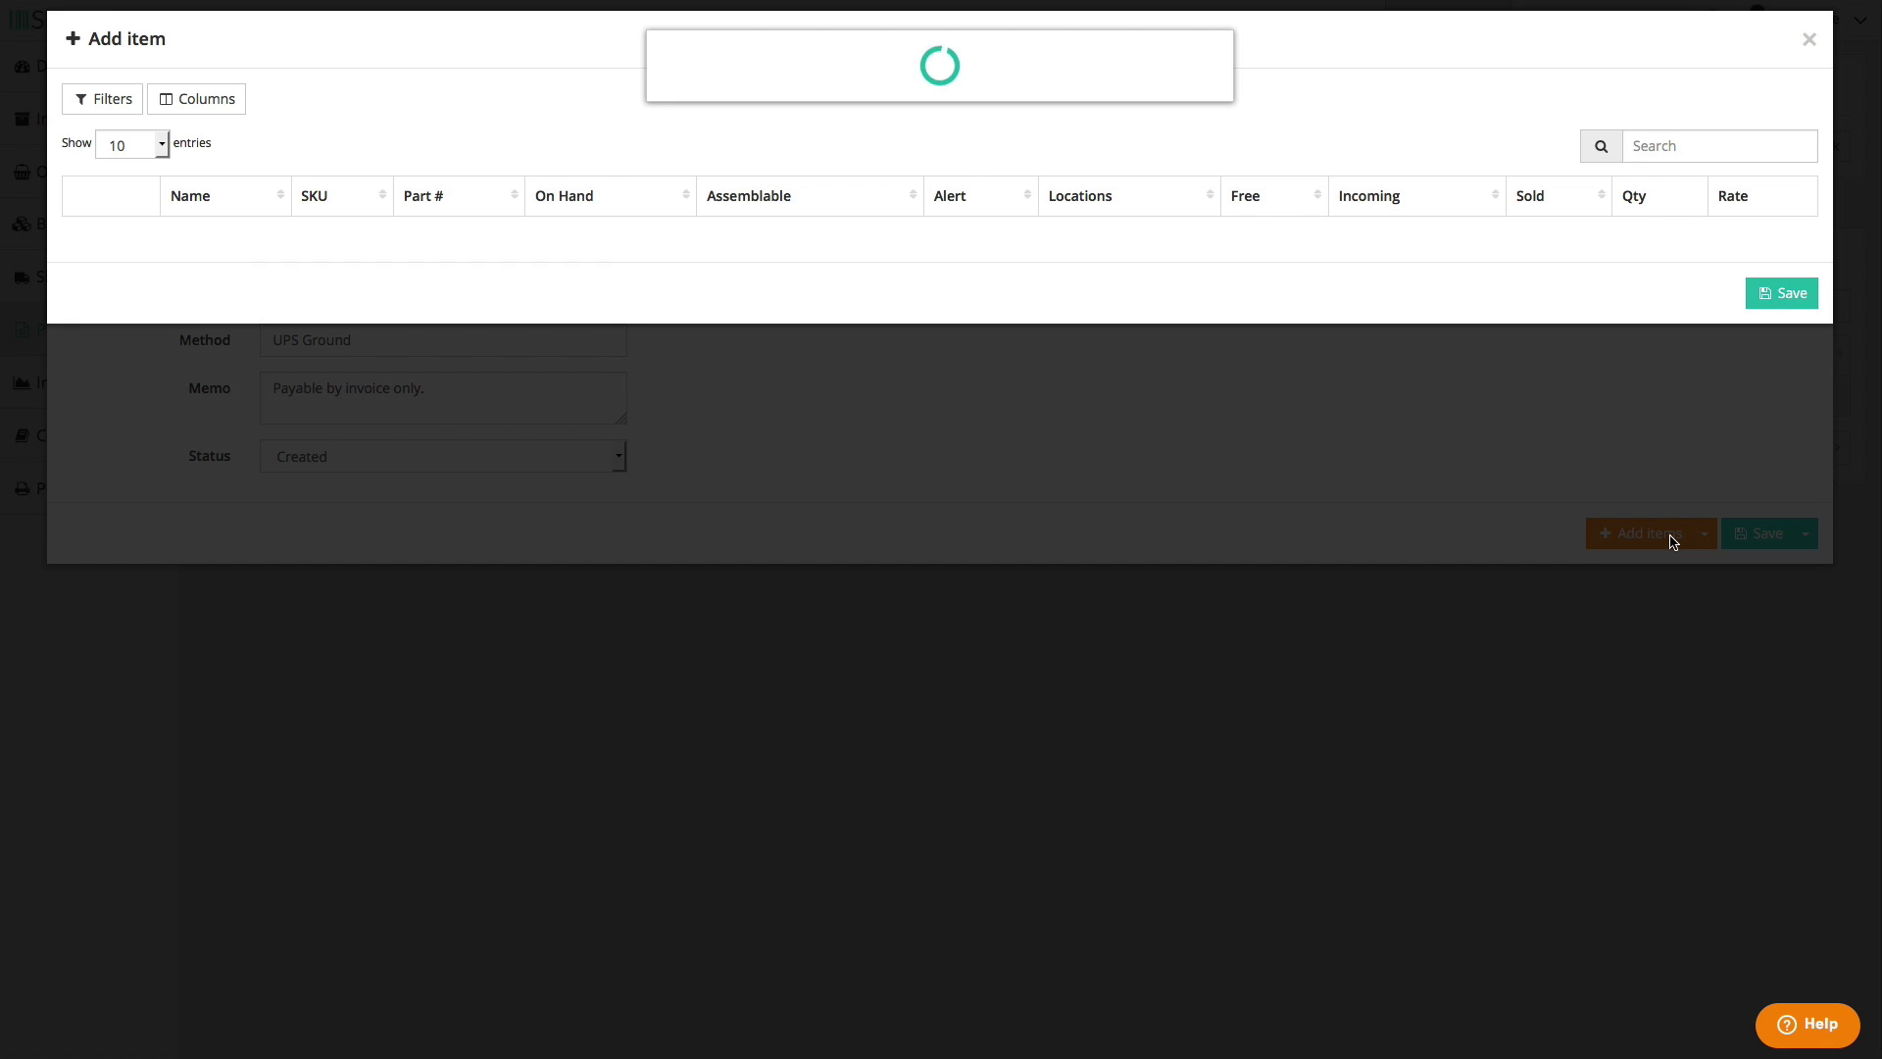
text(5)
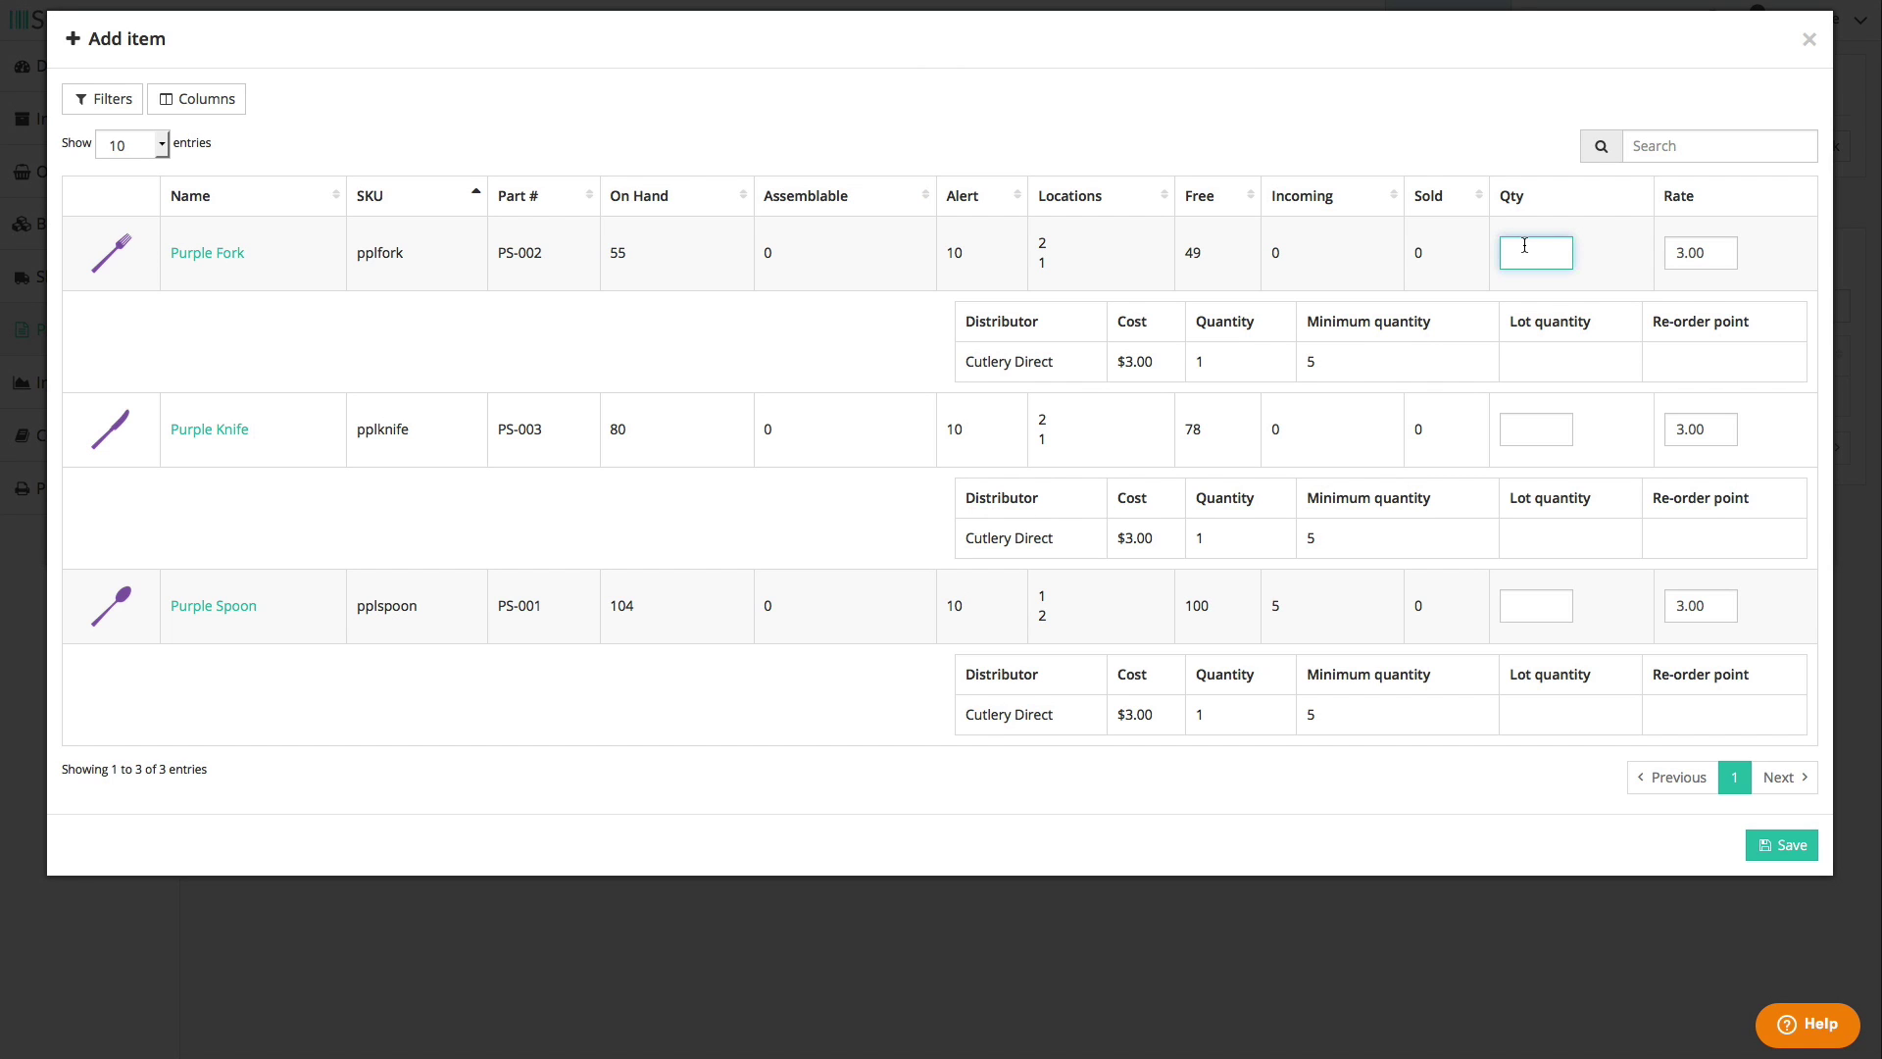
click(1535, 429)
click(1535, 605)
click(1789, 844)
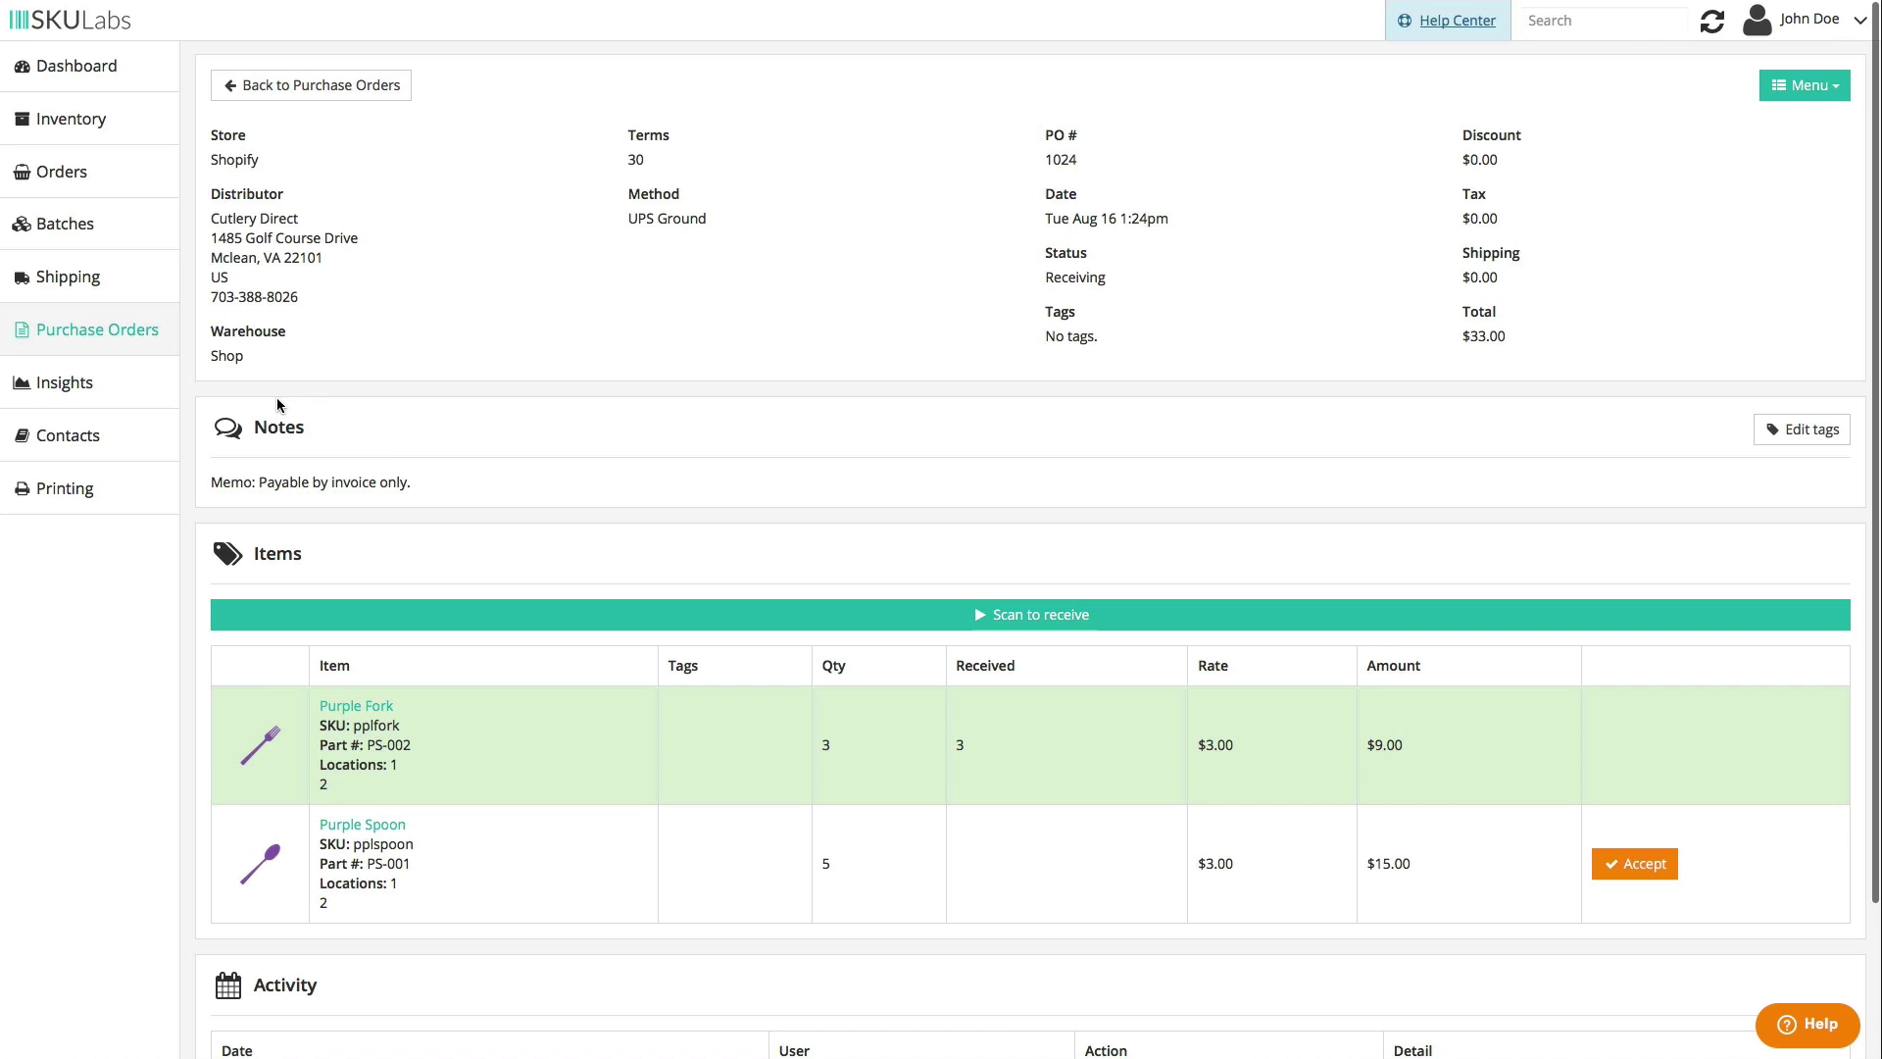
click(1827, 87)
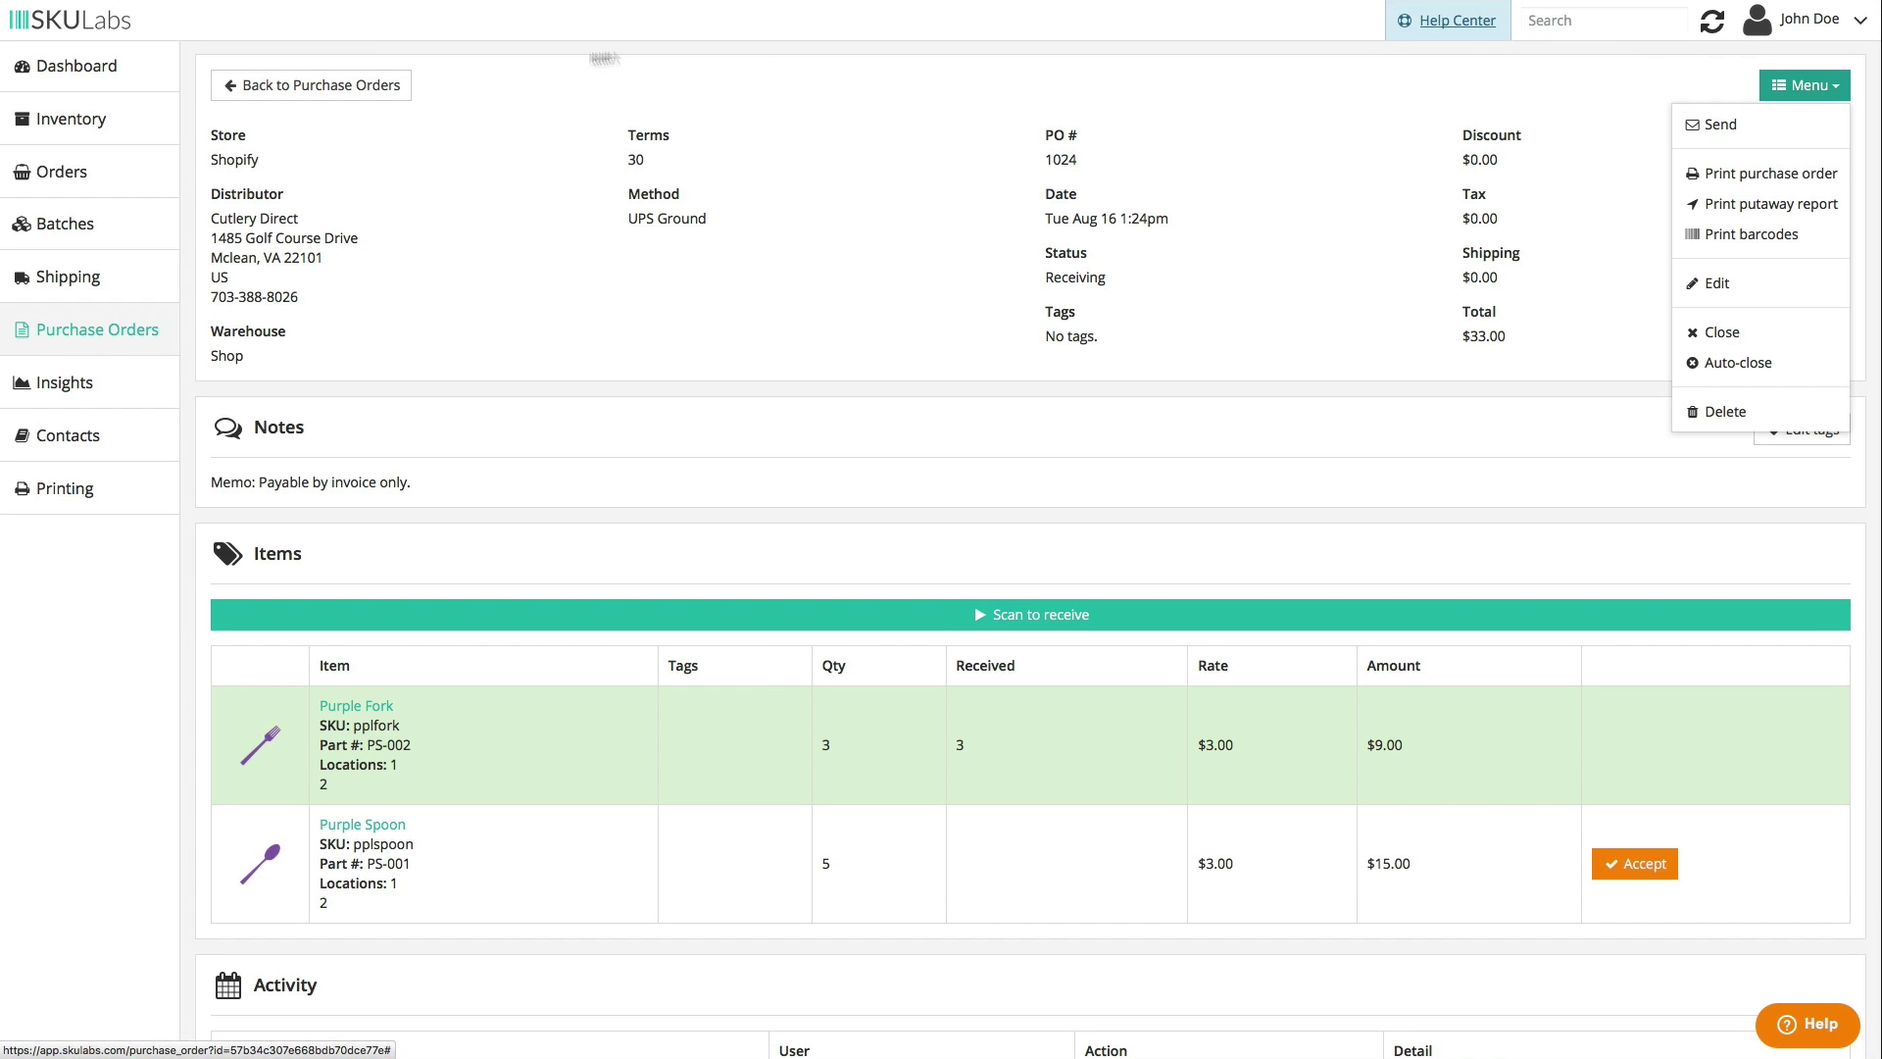
click(70, 119)
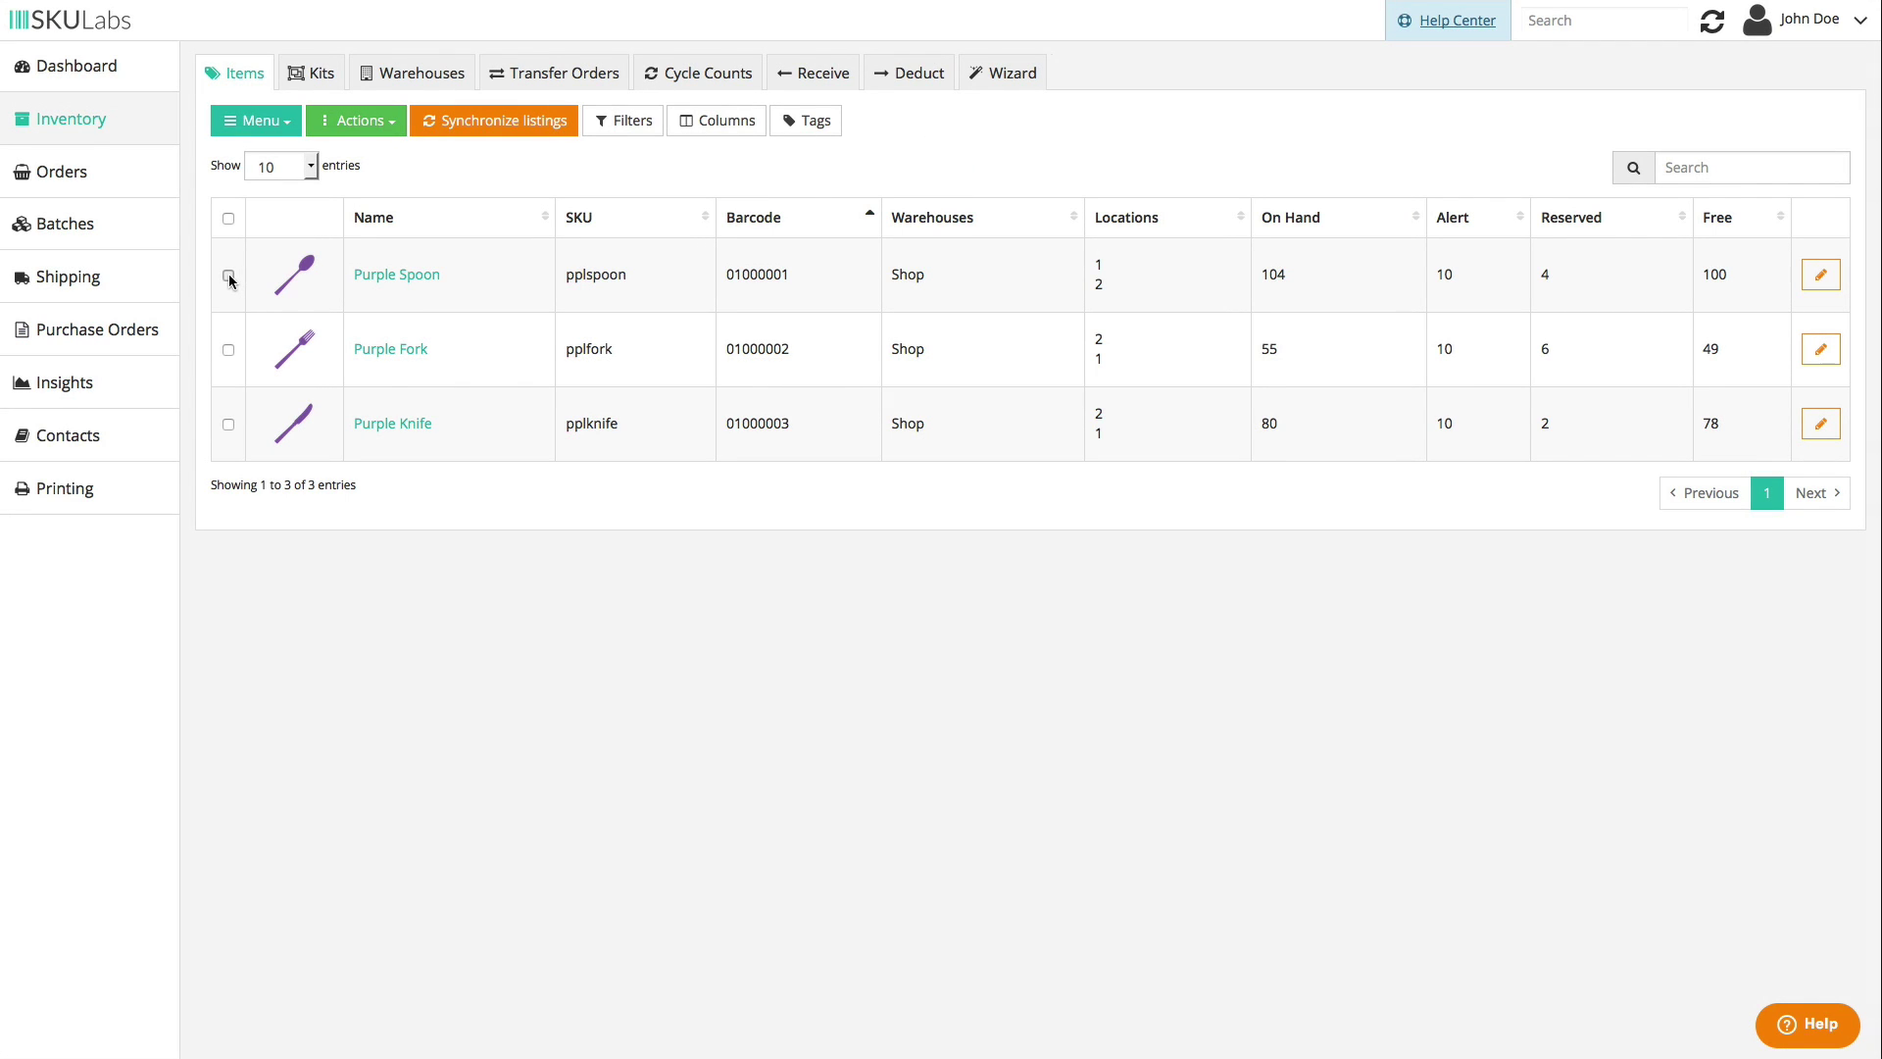
- Try creating Shopify purchase orders from the ticked inventory items, then cancel the form
click(356, 120)
click(378, 157)
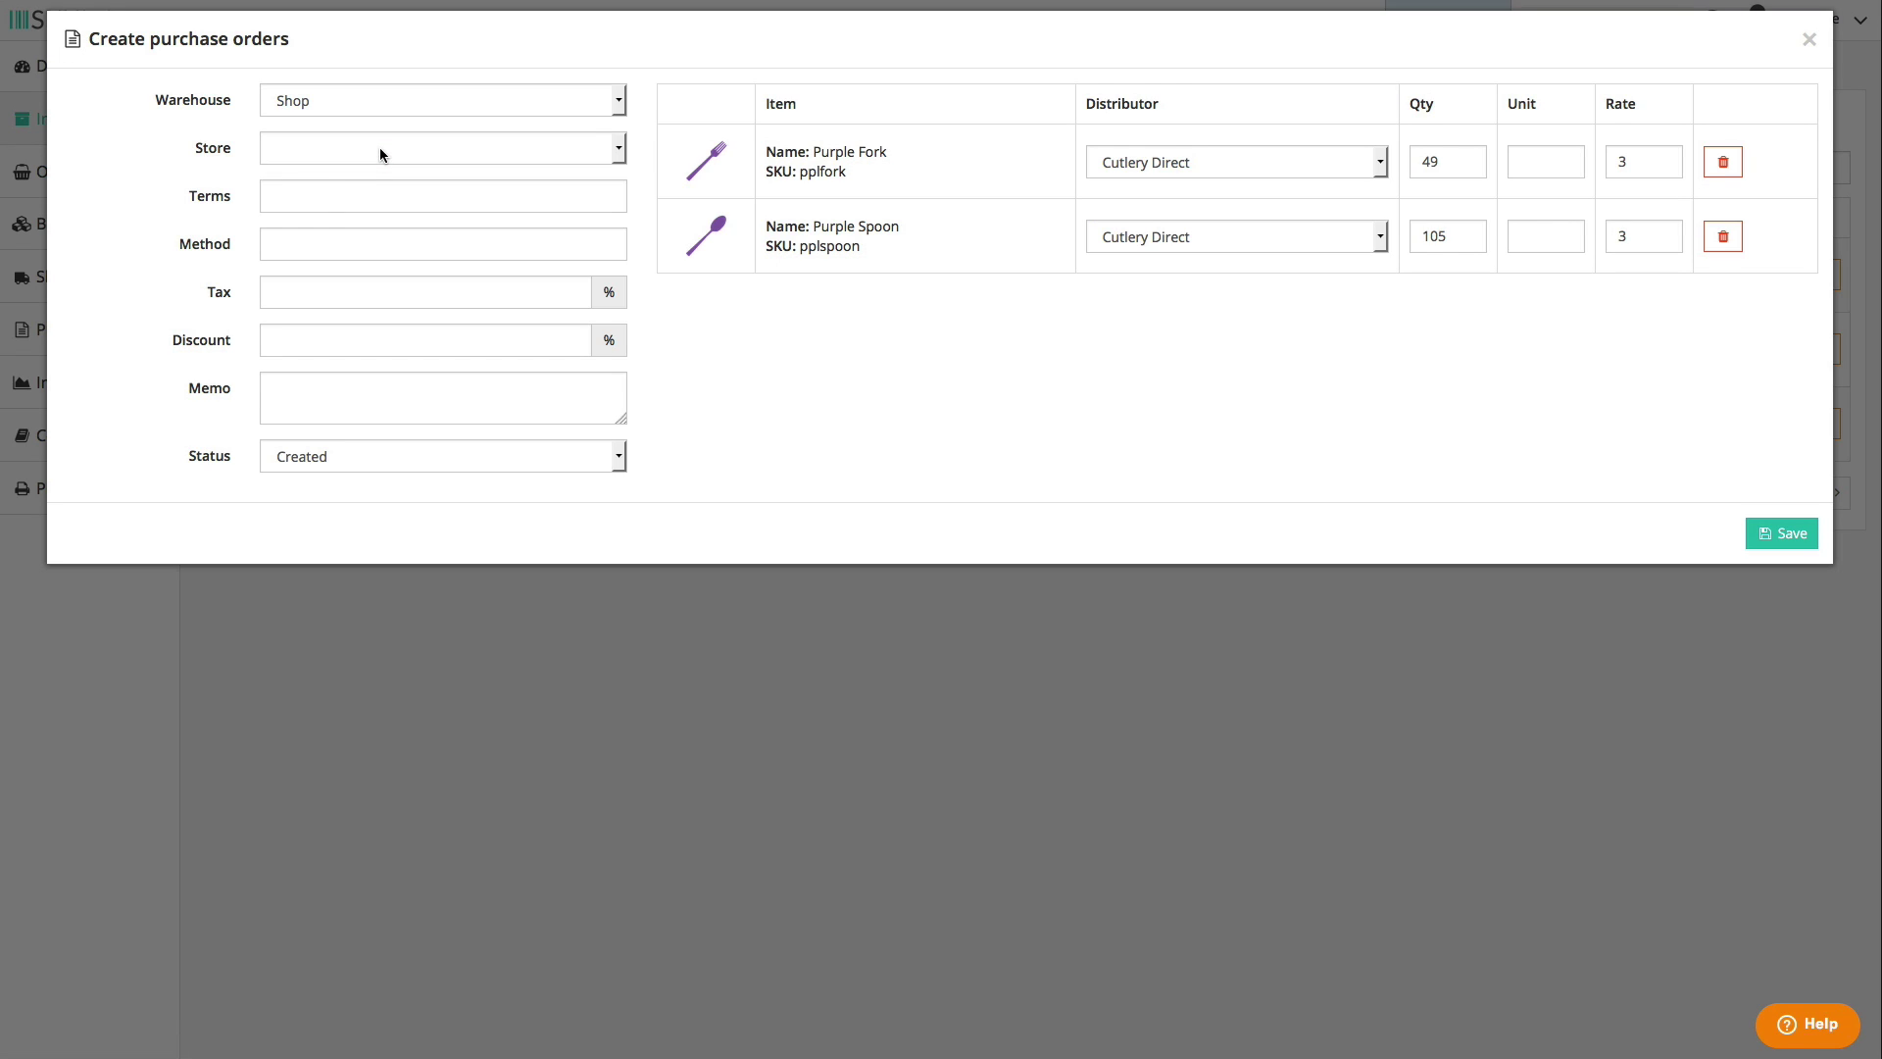
click(379, 148)
click(378, 202)
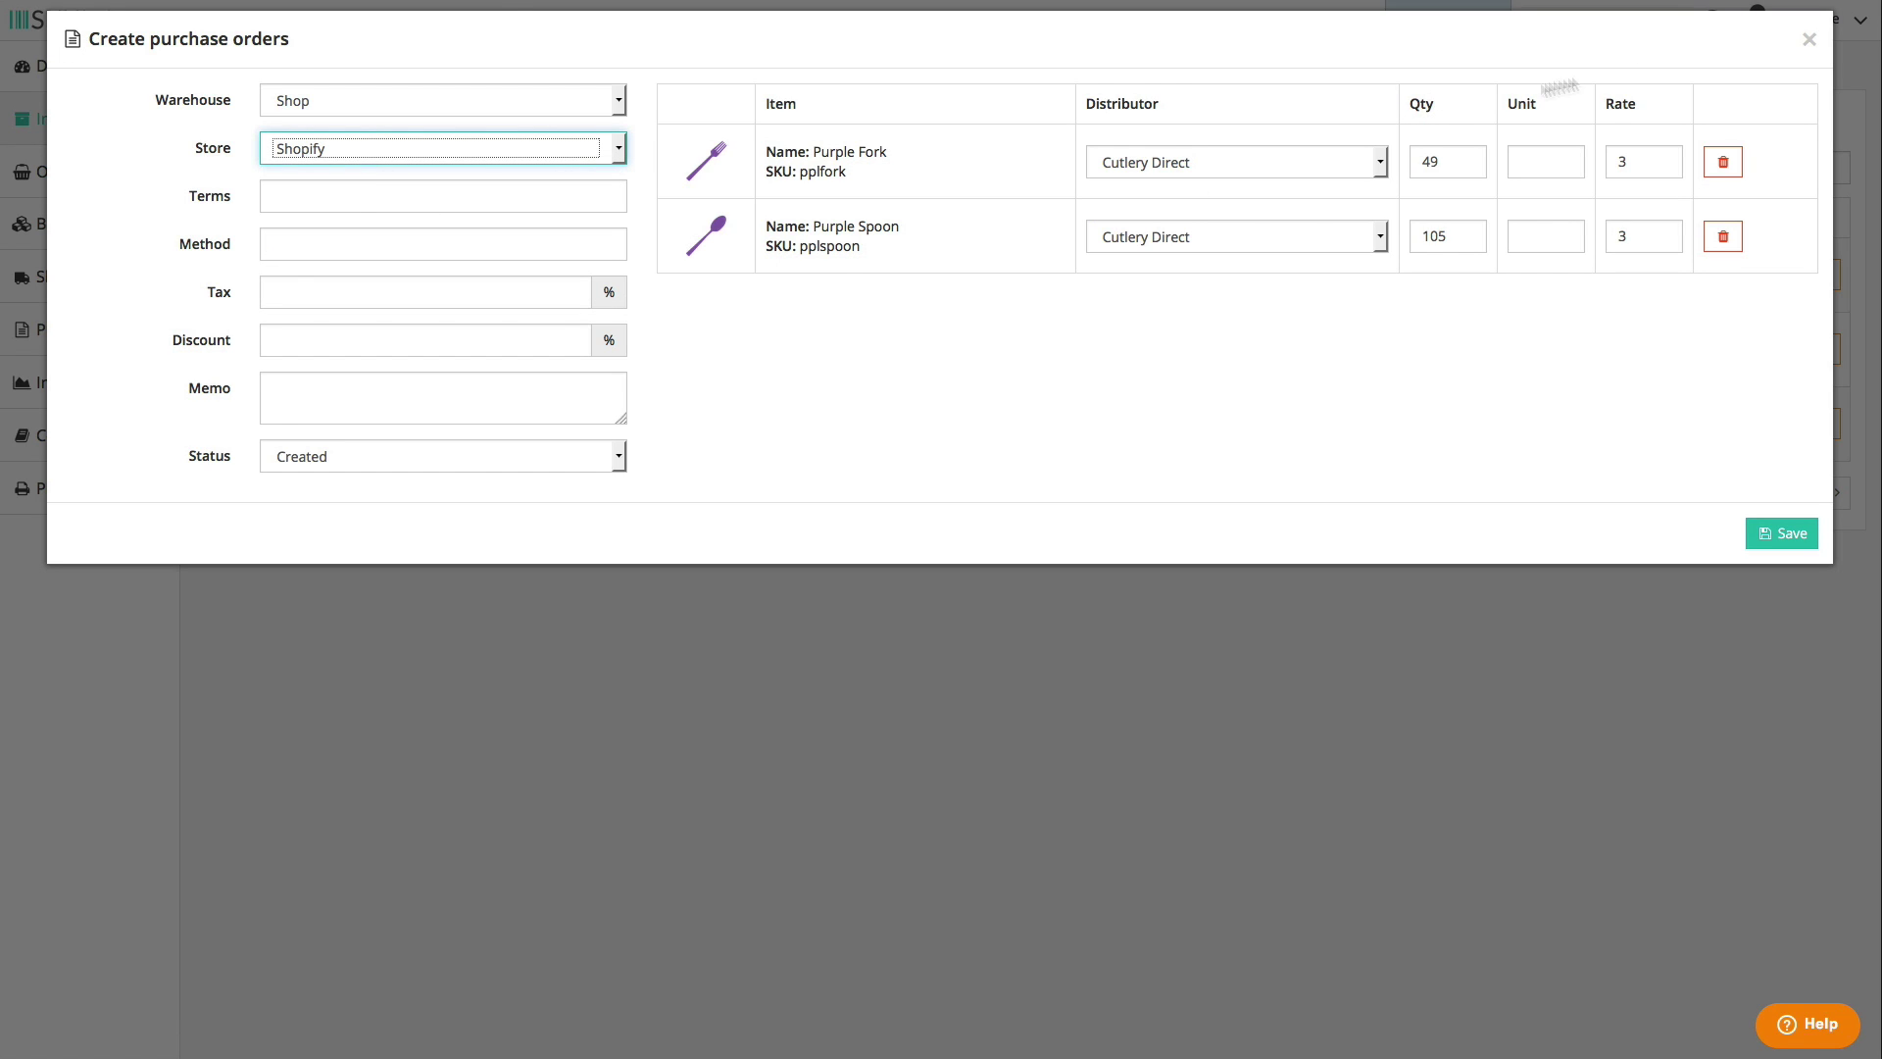
click(1810, 40)
- Tick two orders in the Orders list and create purchase orders from them
click(97, 187)
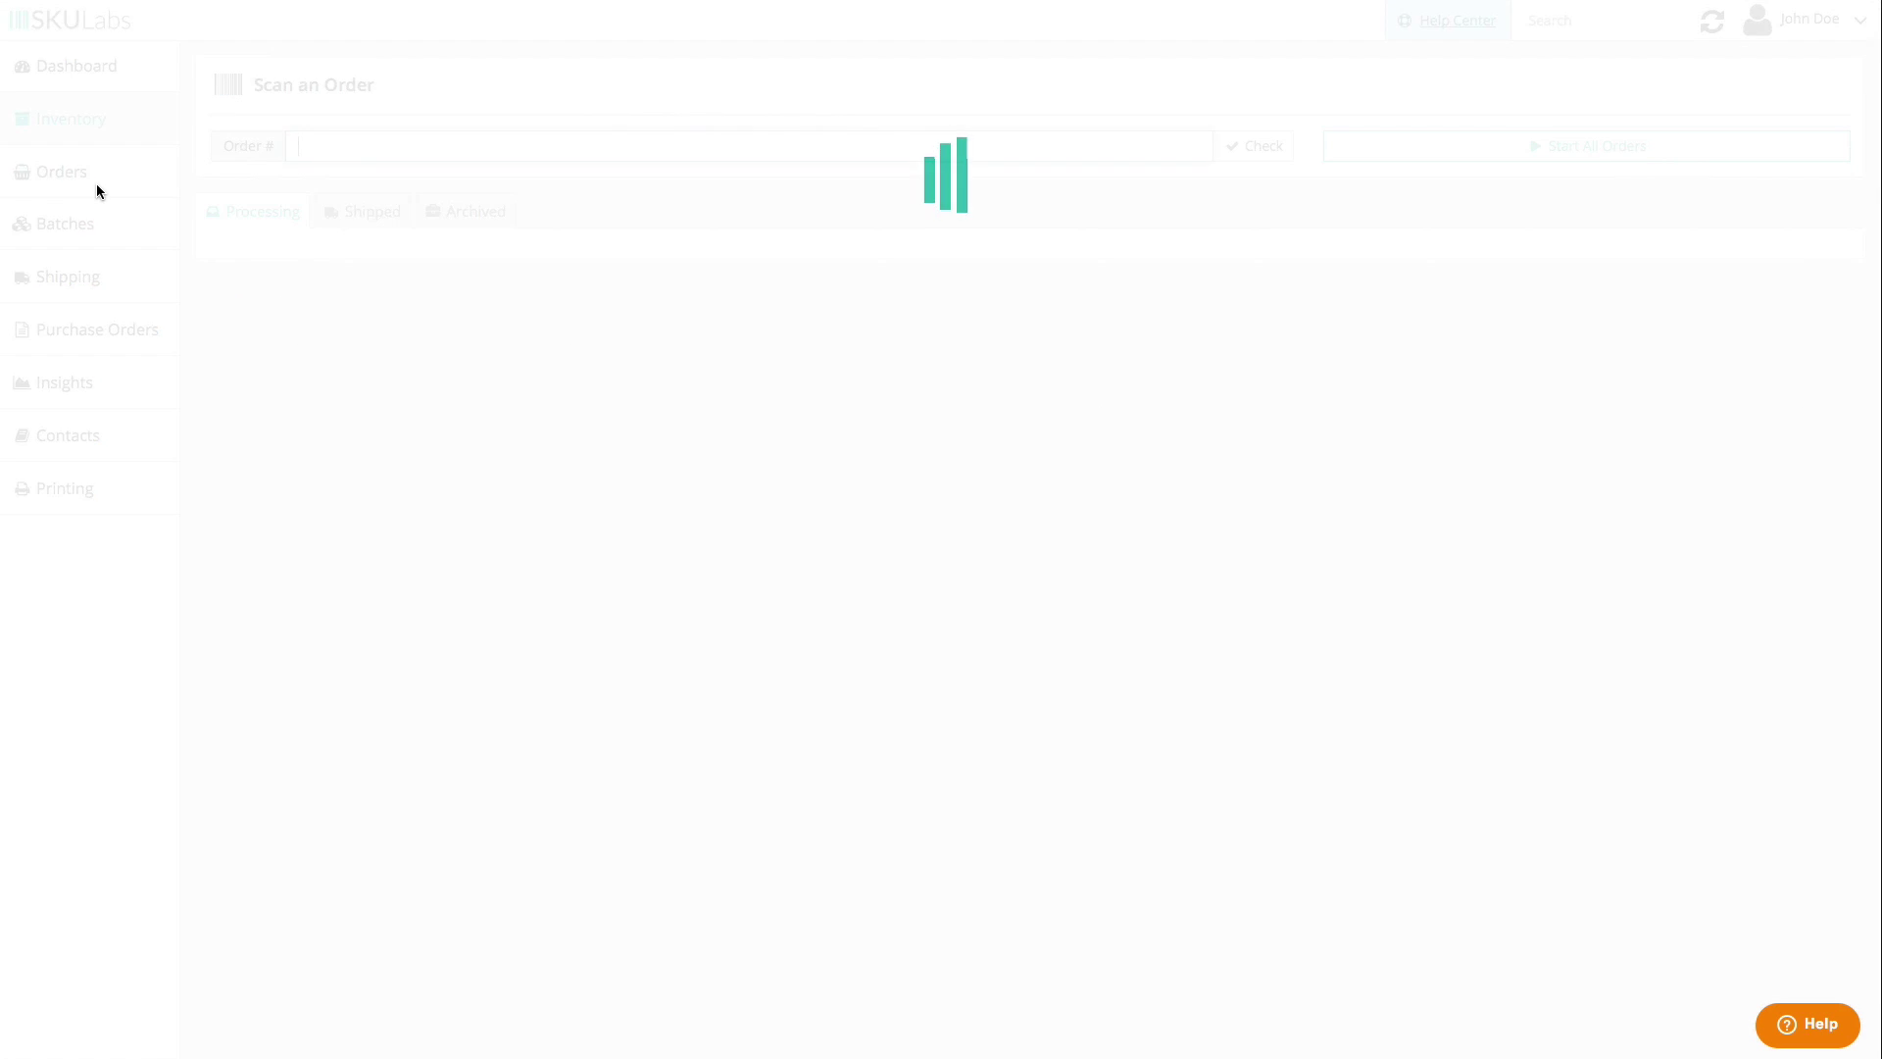
click(229, 526)
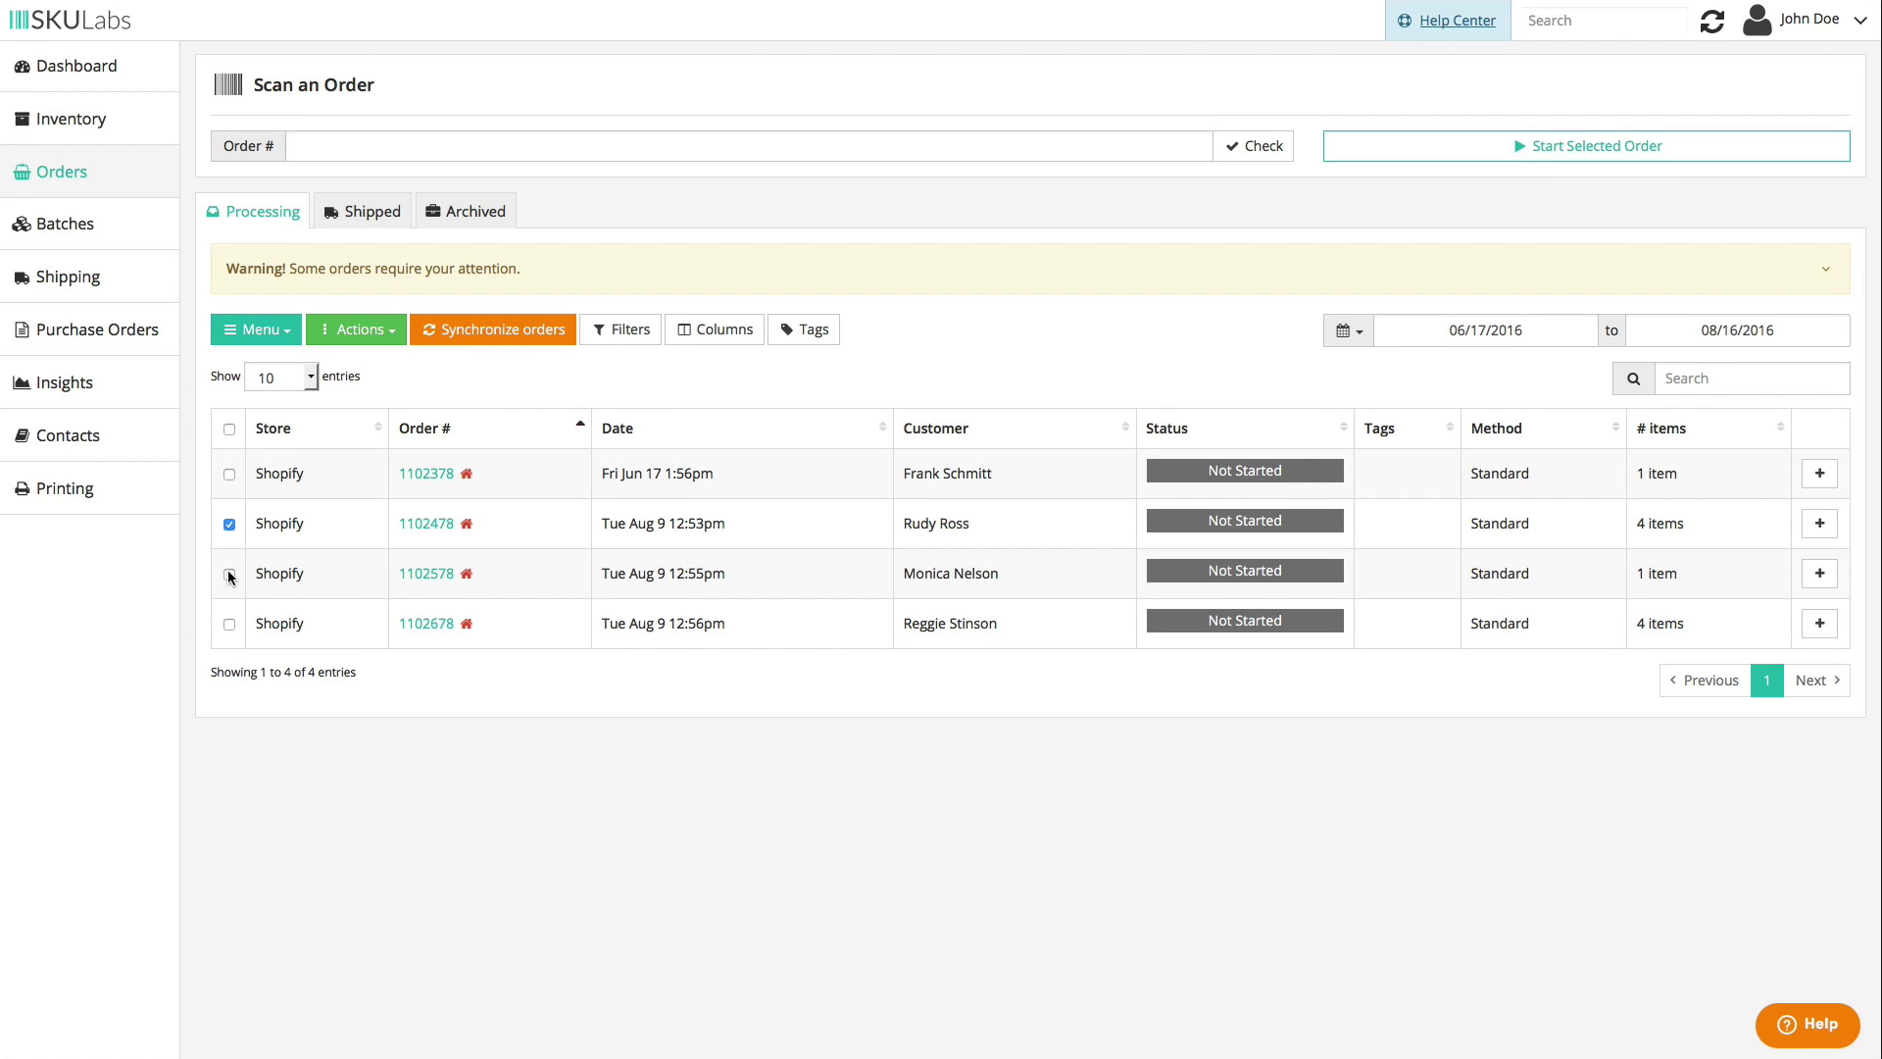
click(229, 574)
click(357, 329)
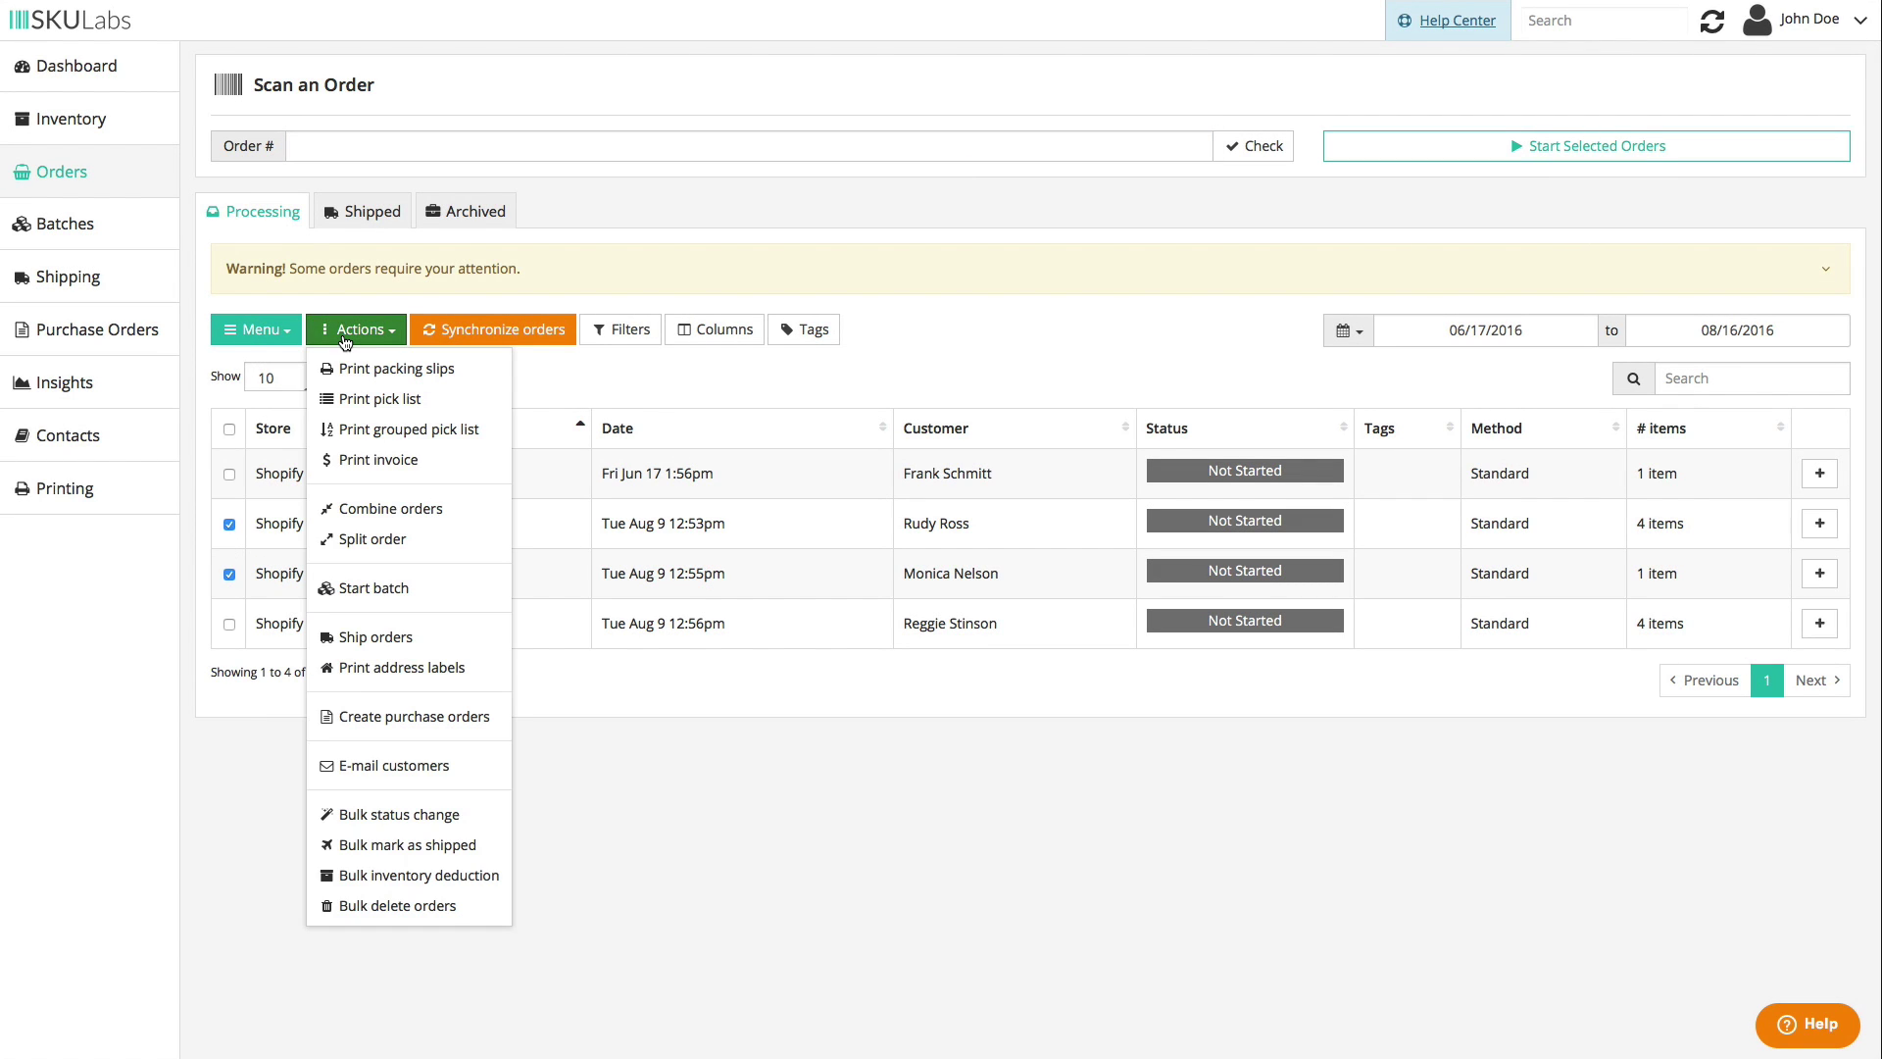
click(472, 716)
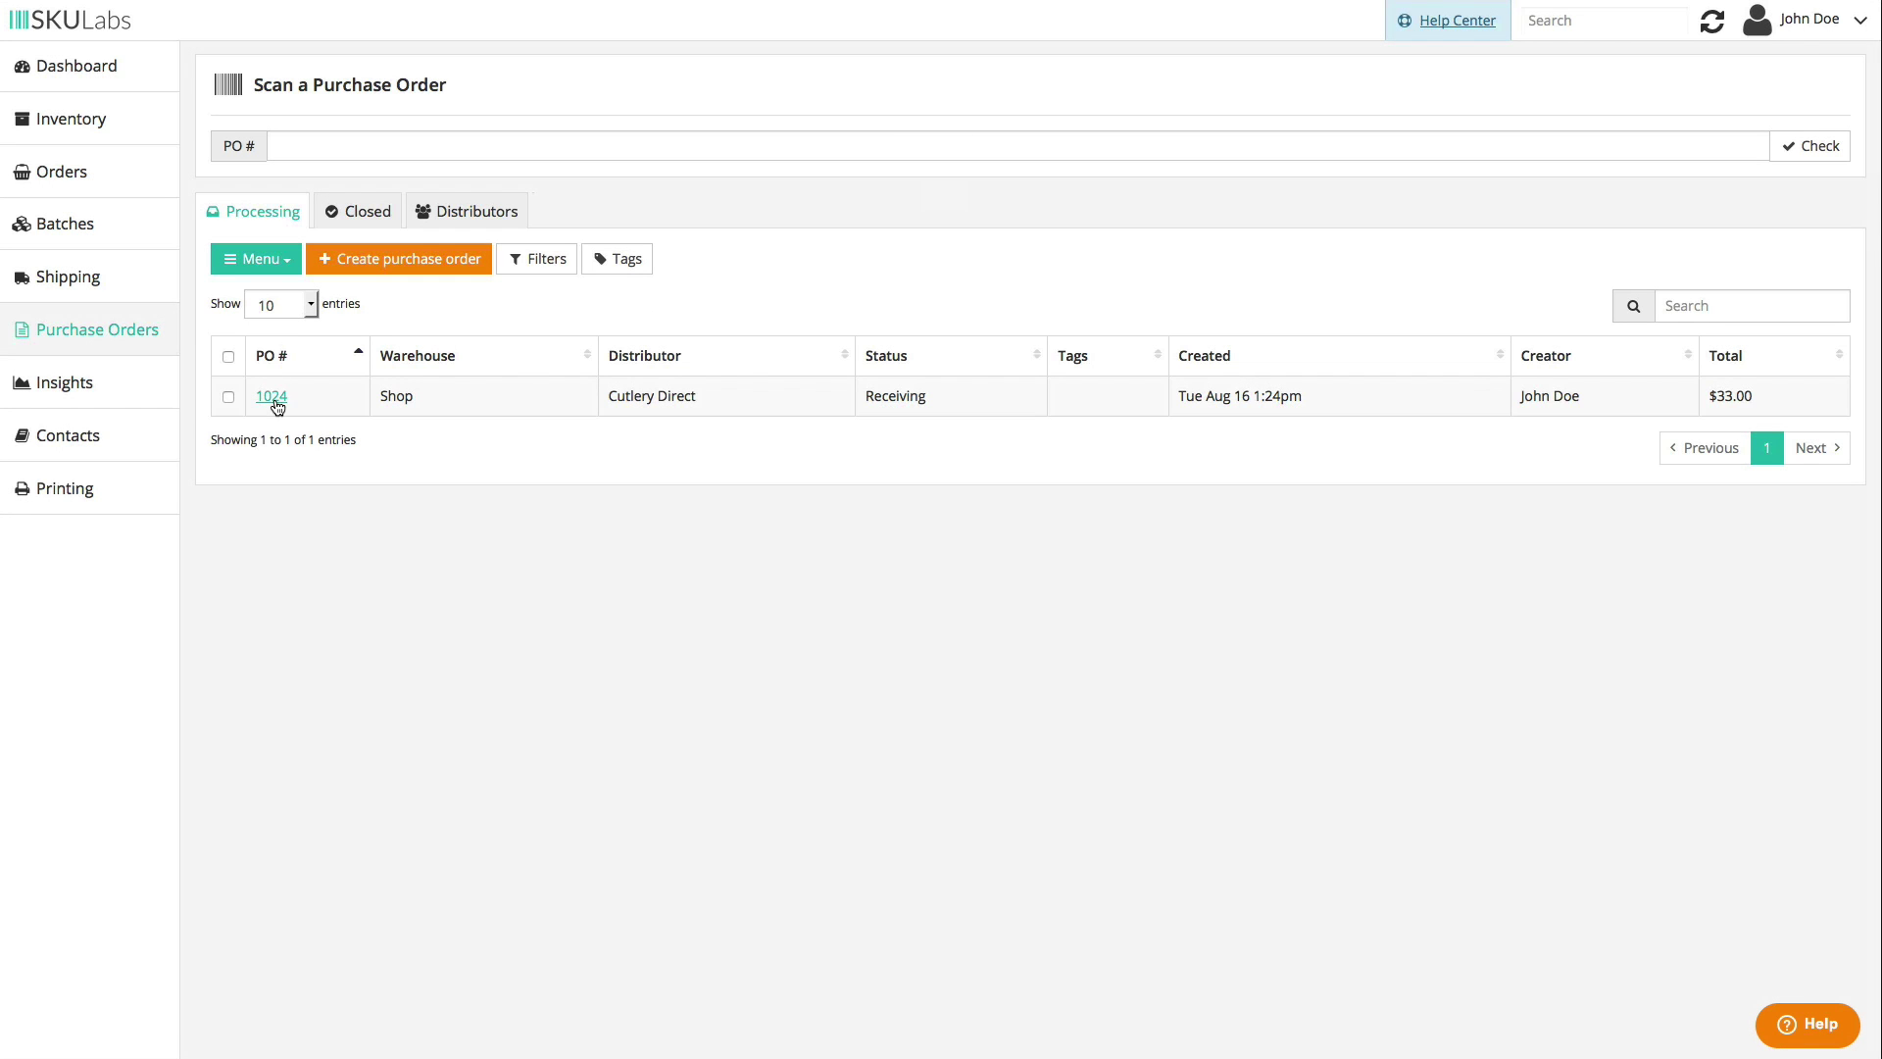
- Receive the Purple Spoon (pplspoon) on purchase order 1024 and save the accepted quantity
click(274, 401)
scroll(686, 529, down, 2)
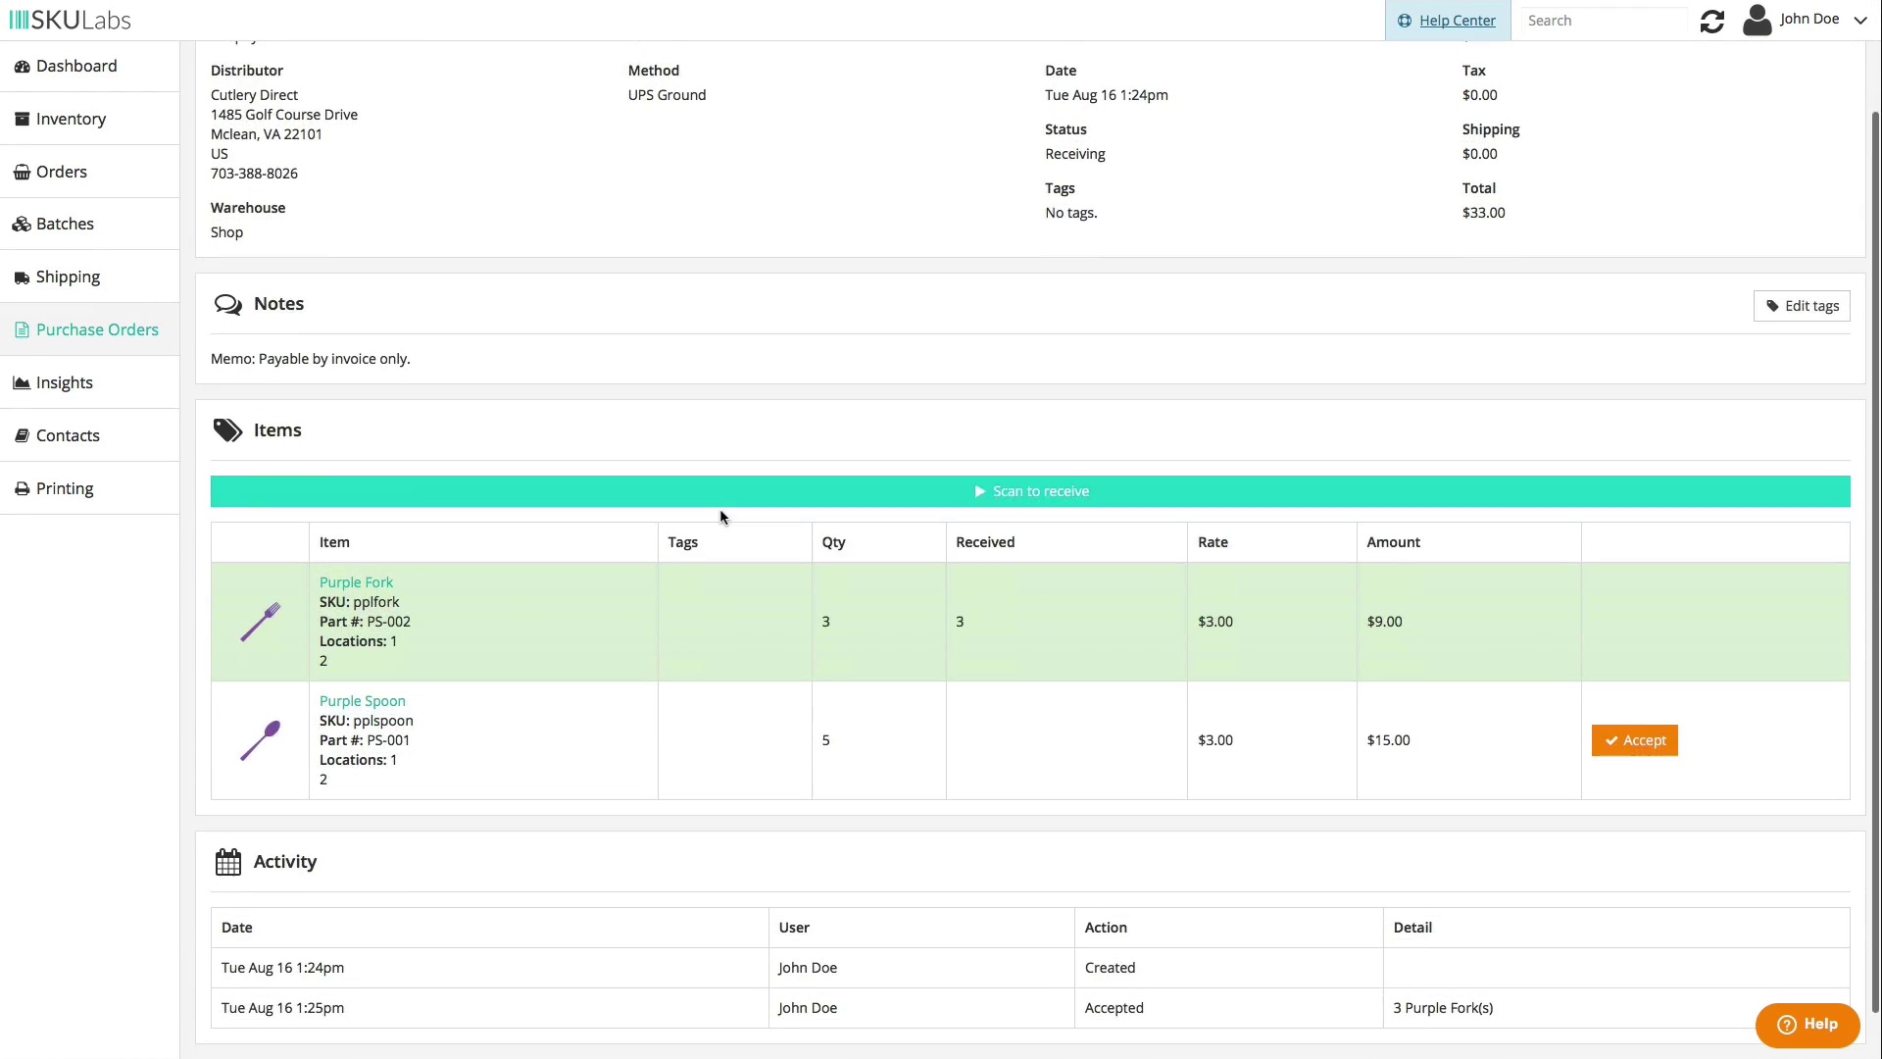
click(761, 448)
text(pplspoon)
key(Return)
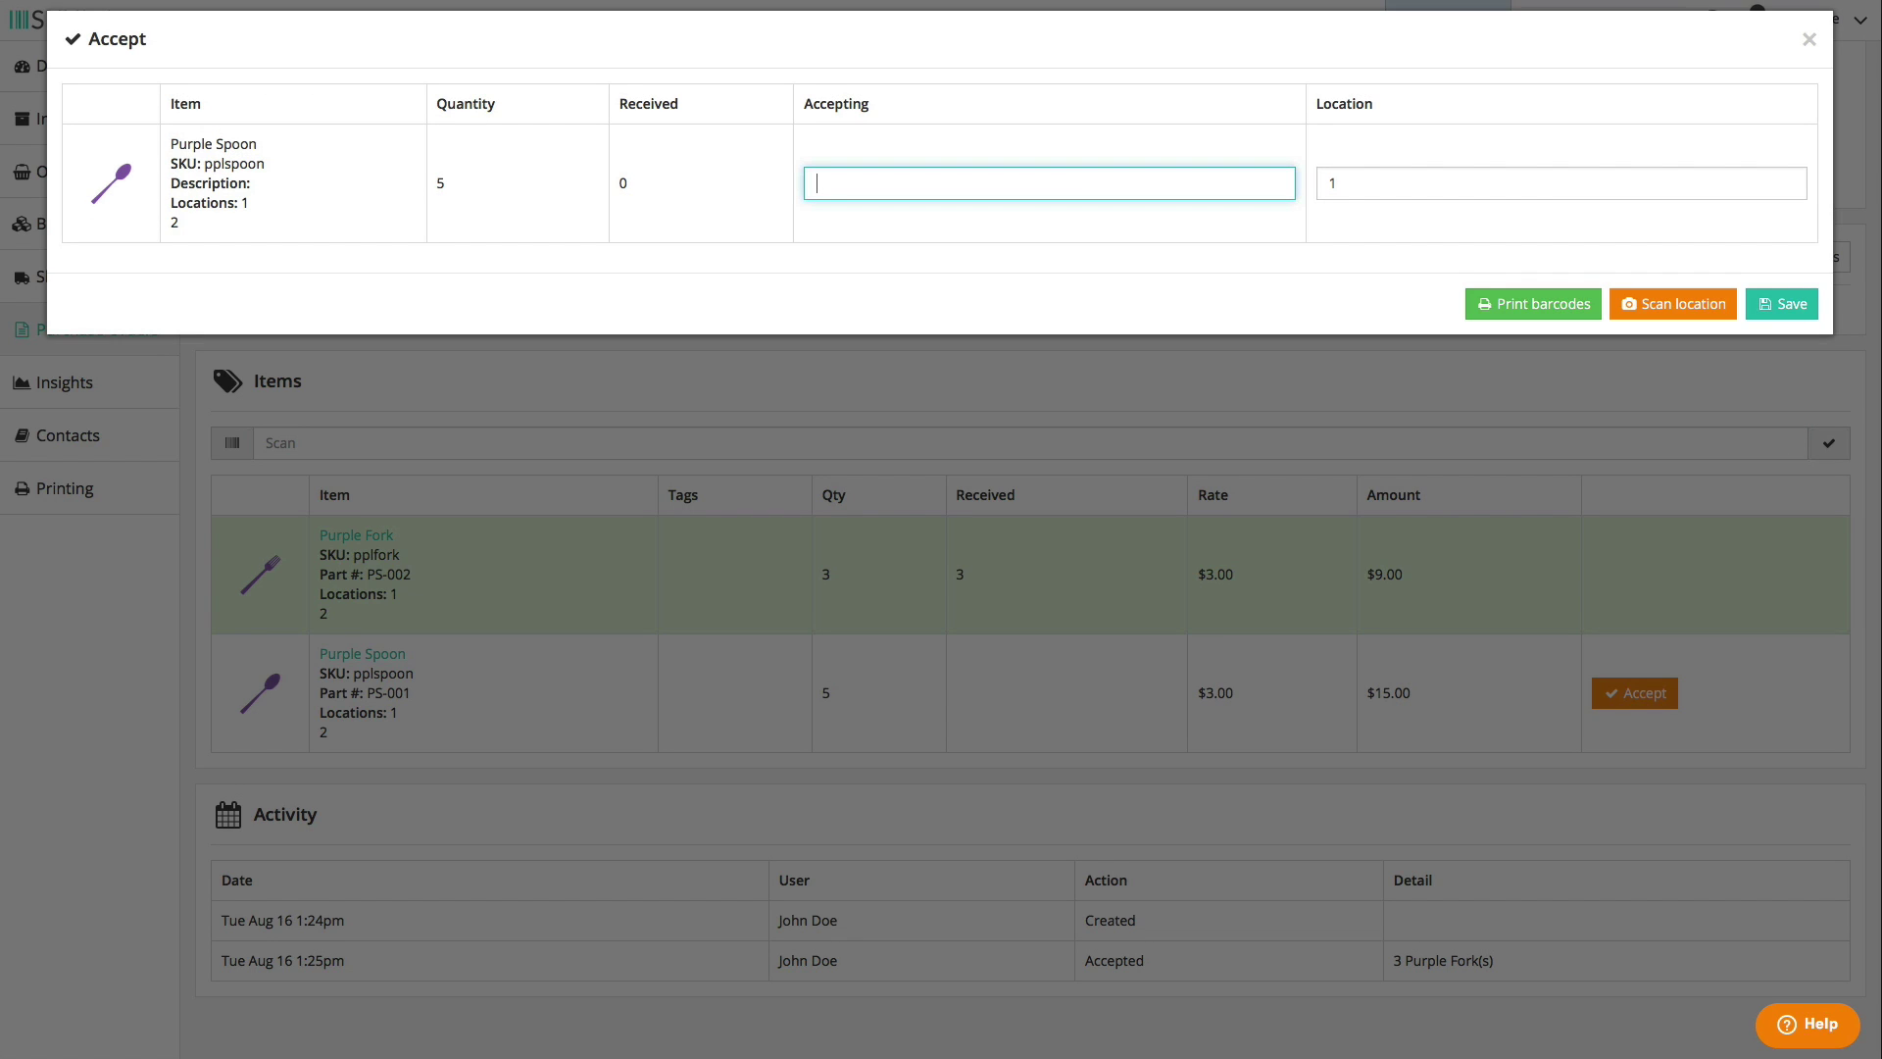
click(1776, 303)
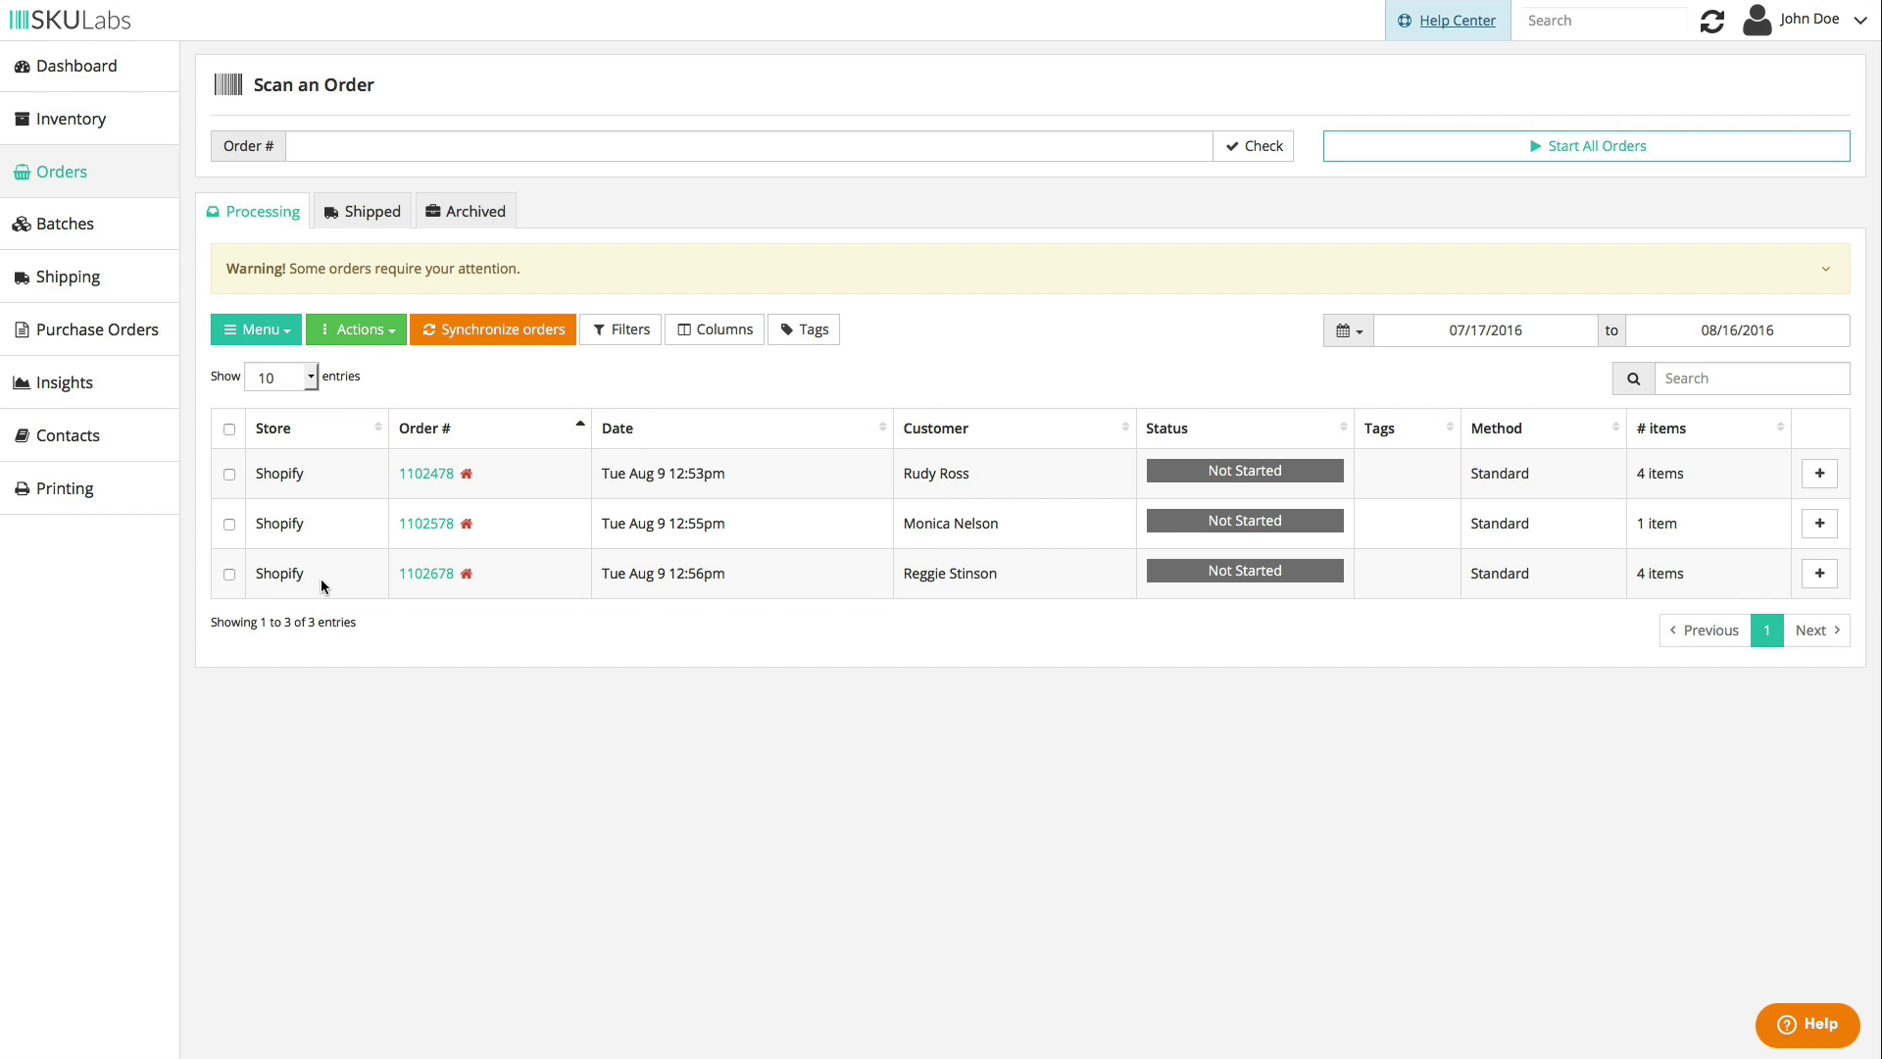
- Start picking order 1102478 and scan barcode 01000002 three times for the Purple Forks
click(441, 480)
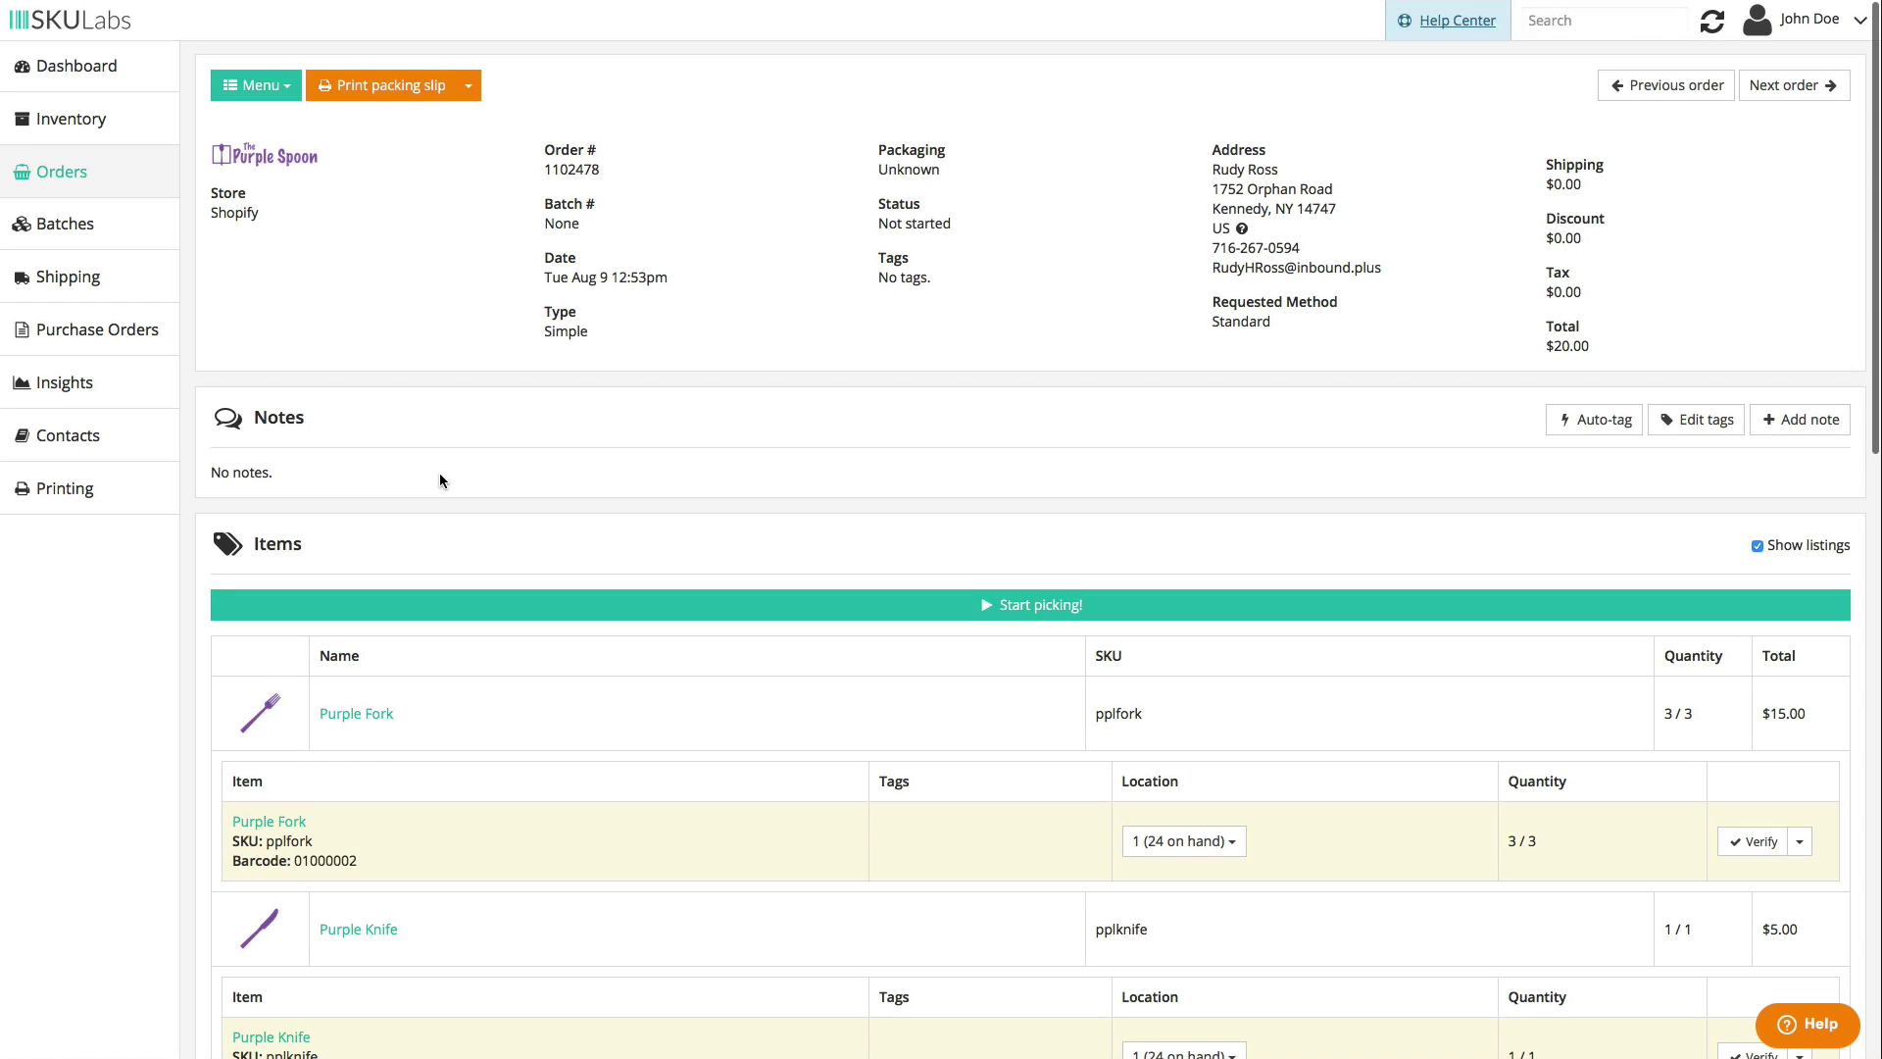
scroll(439, 480, down, 2)
click(588, 410)
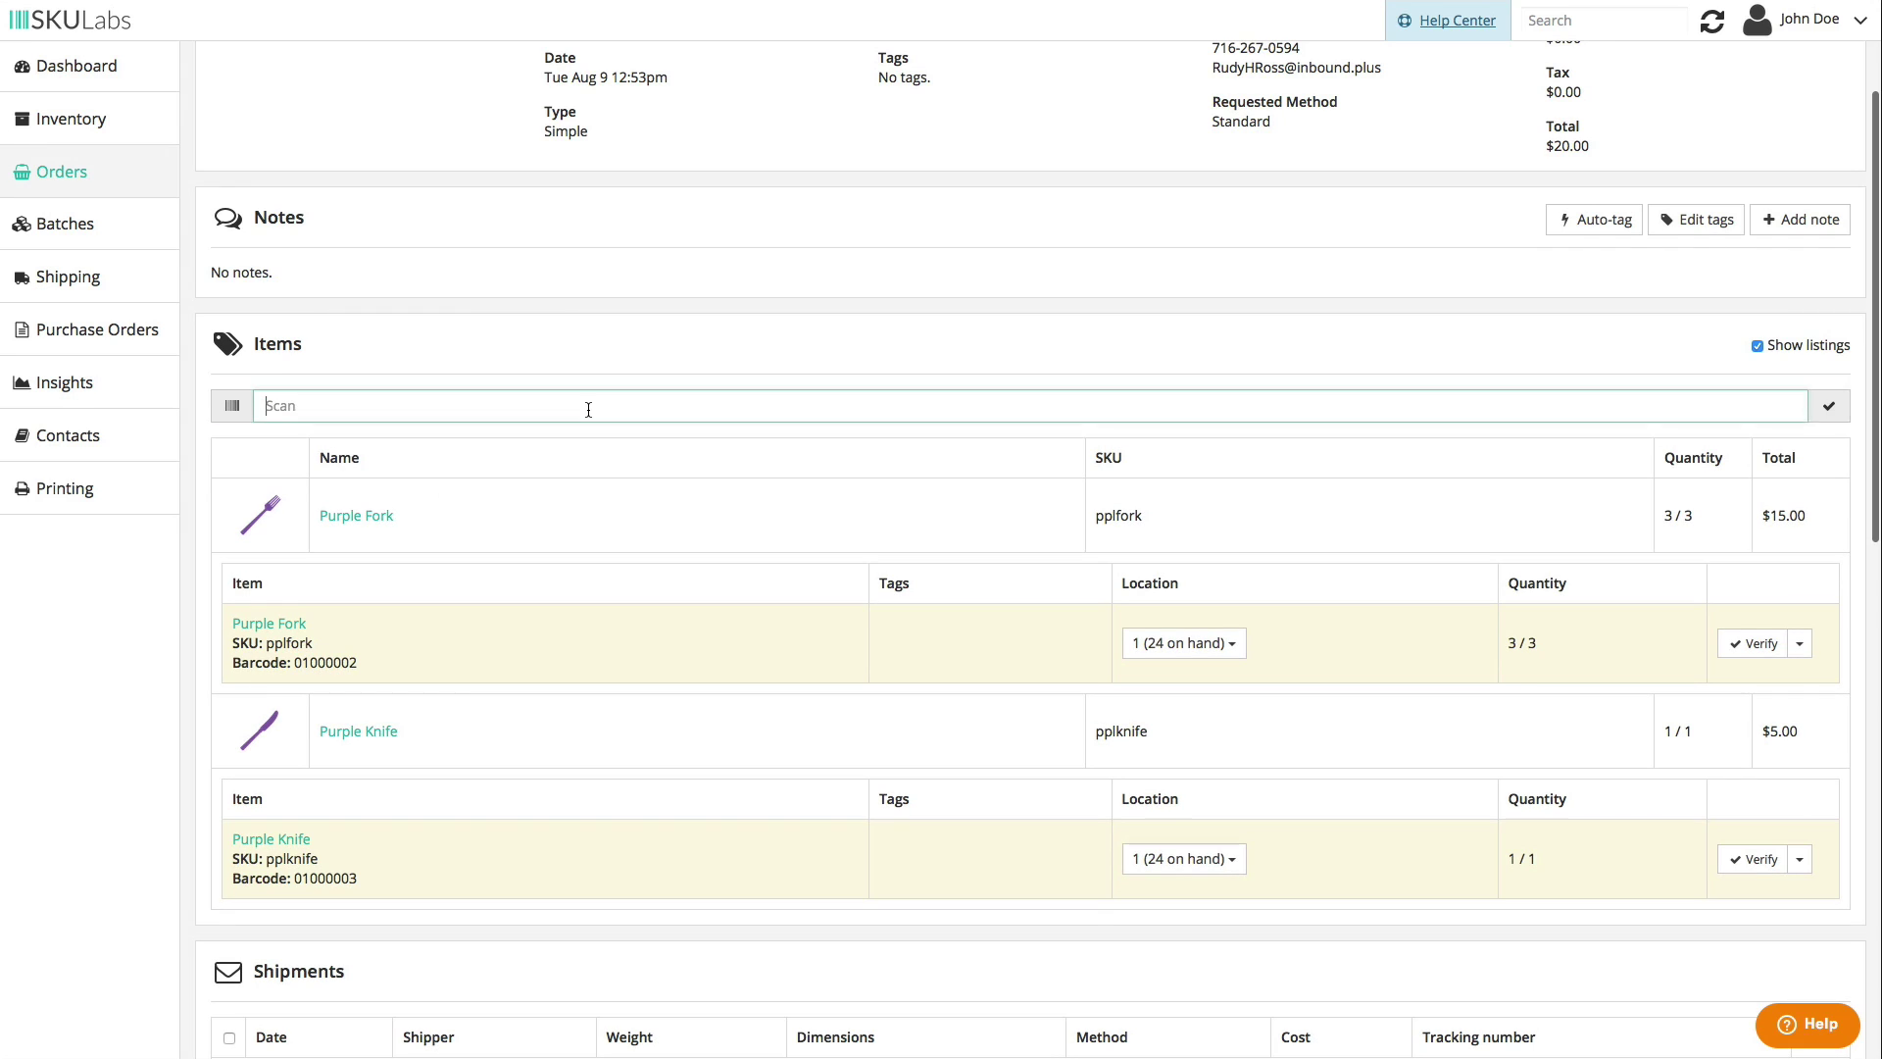
text(01000002)
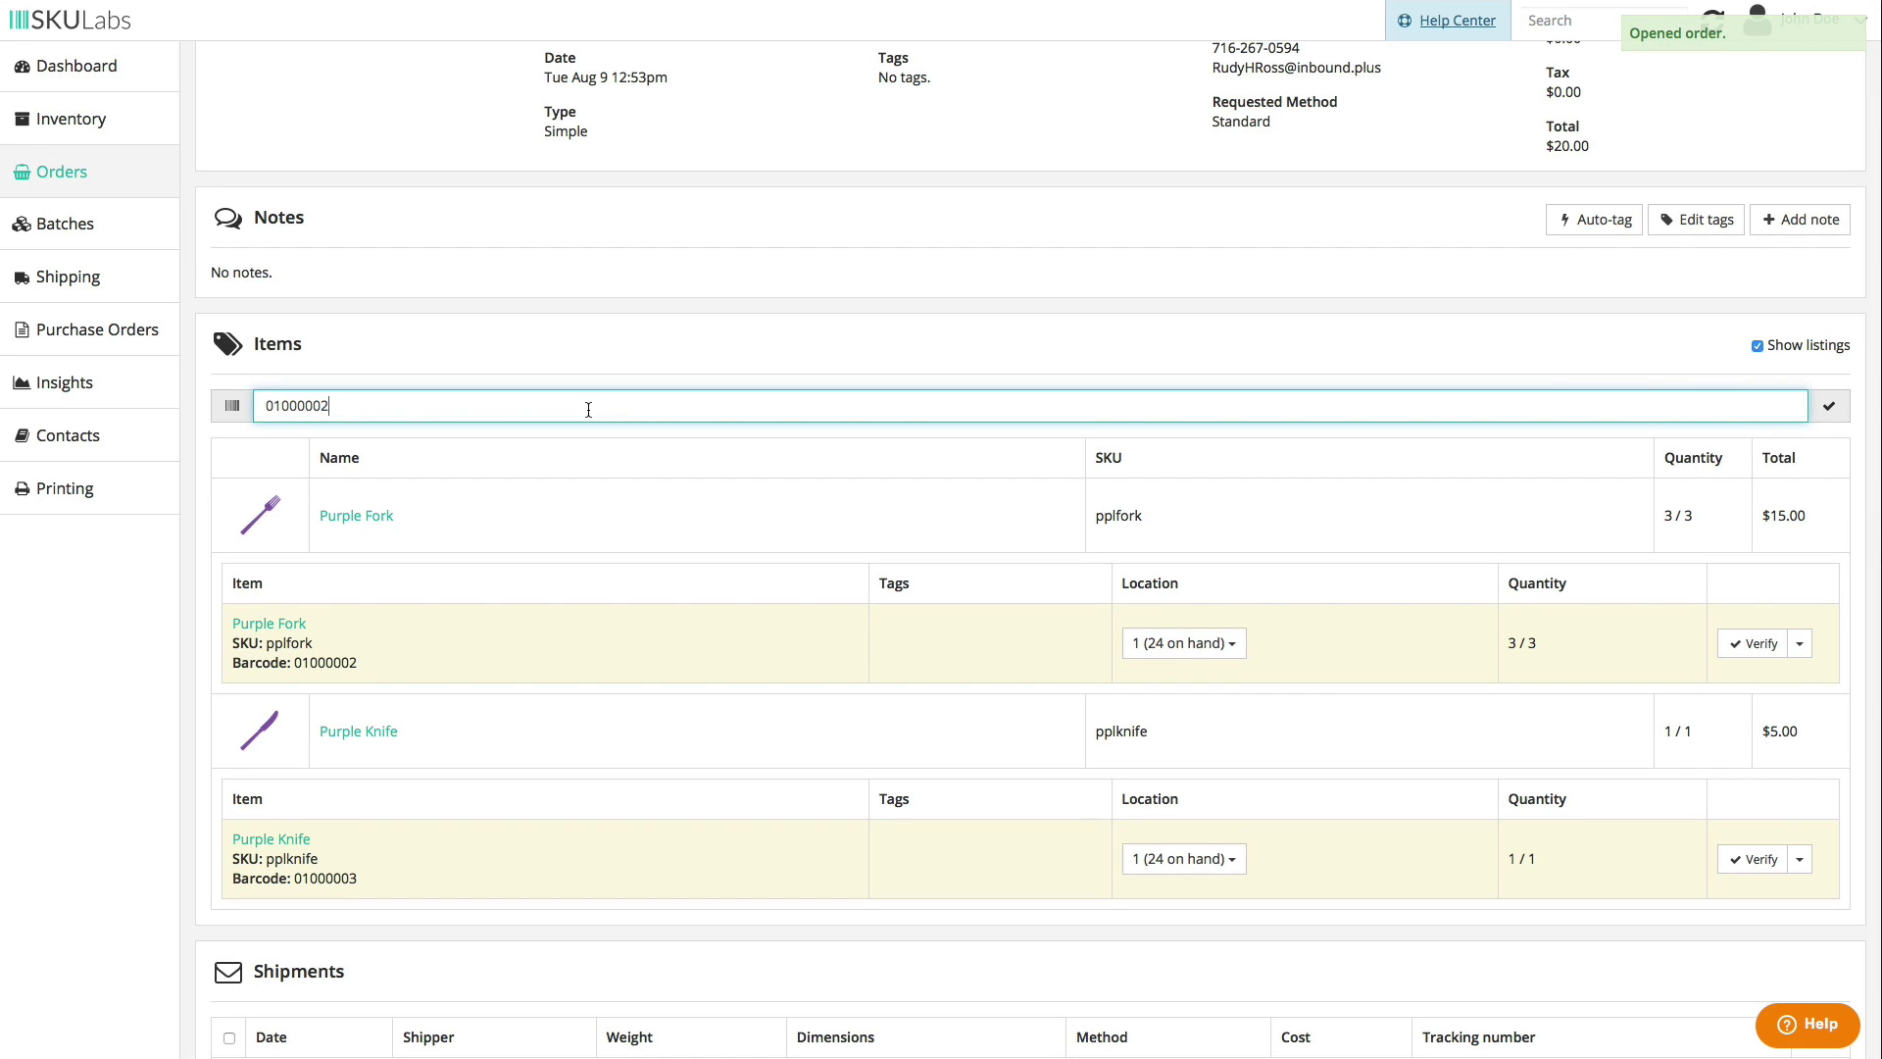
key(Return)
text(01000002)
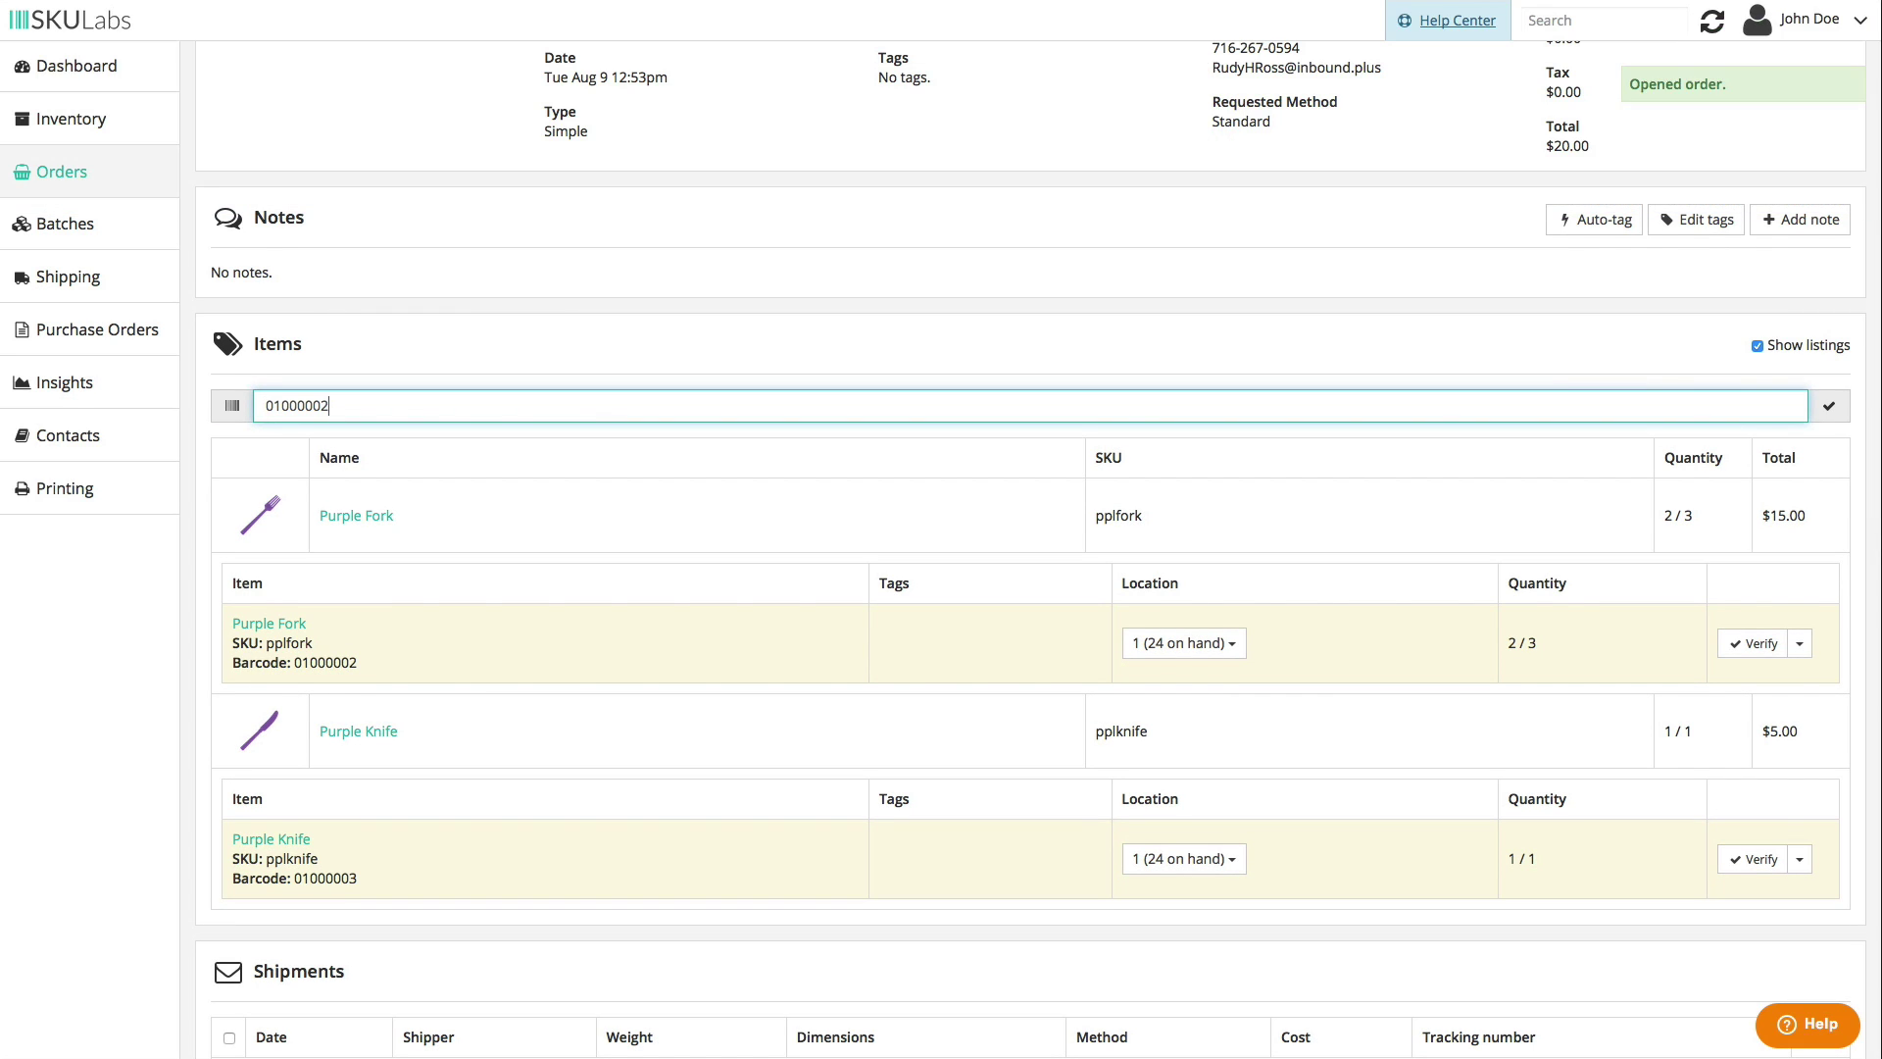
key(Return)
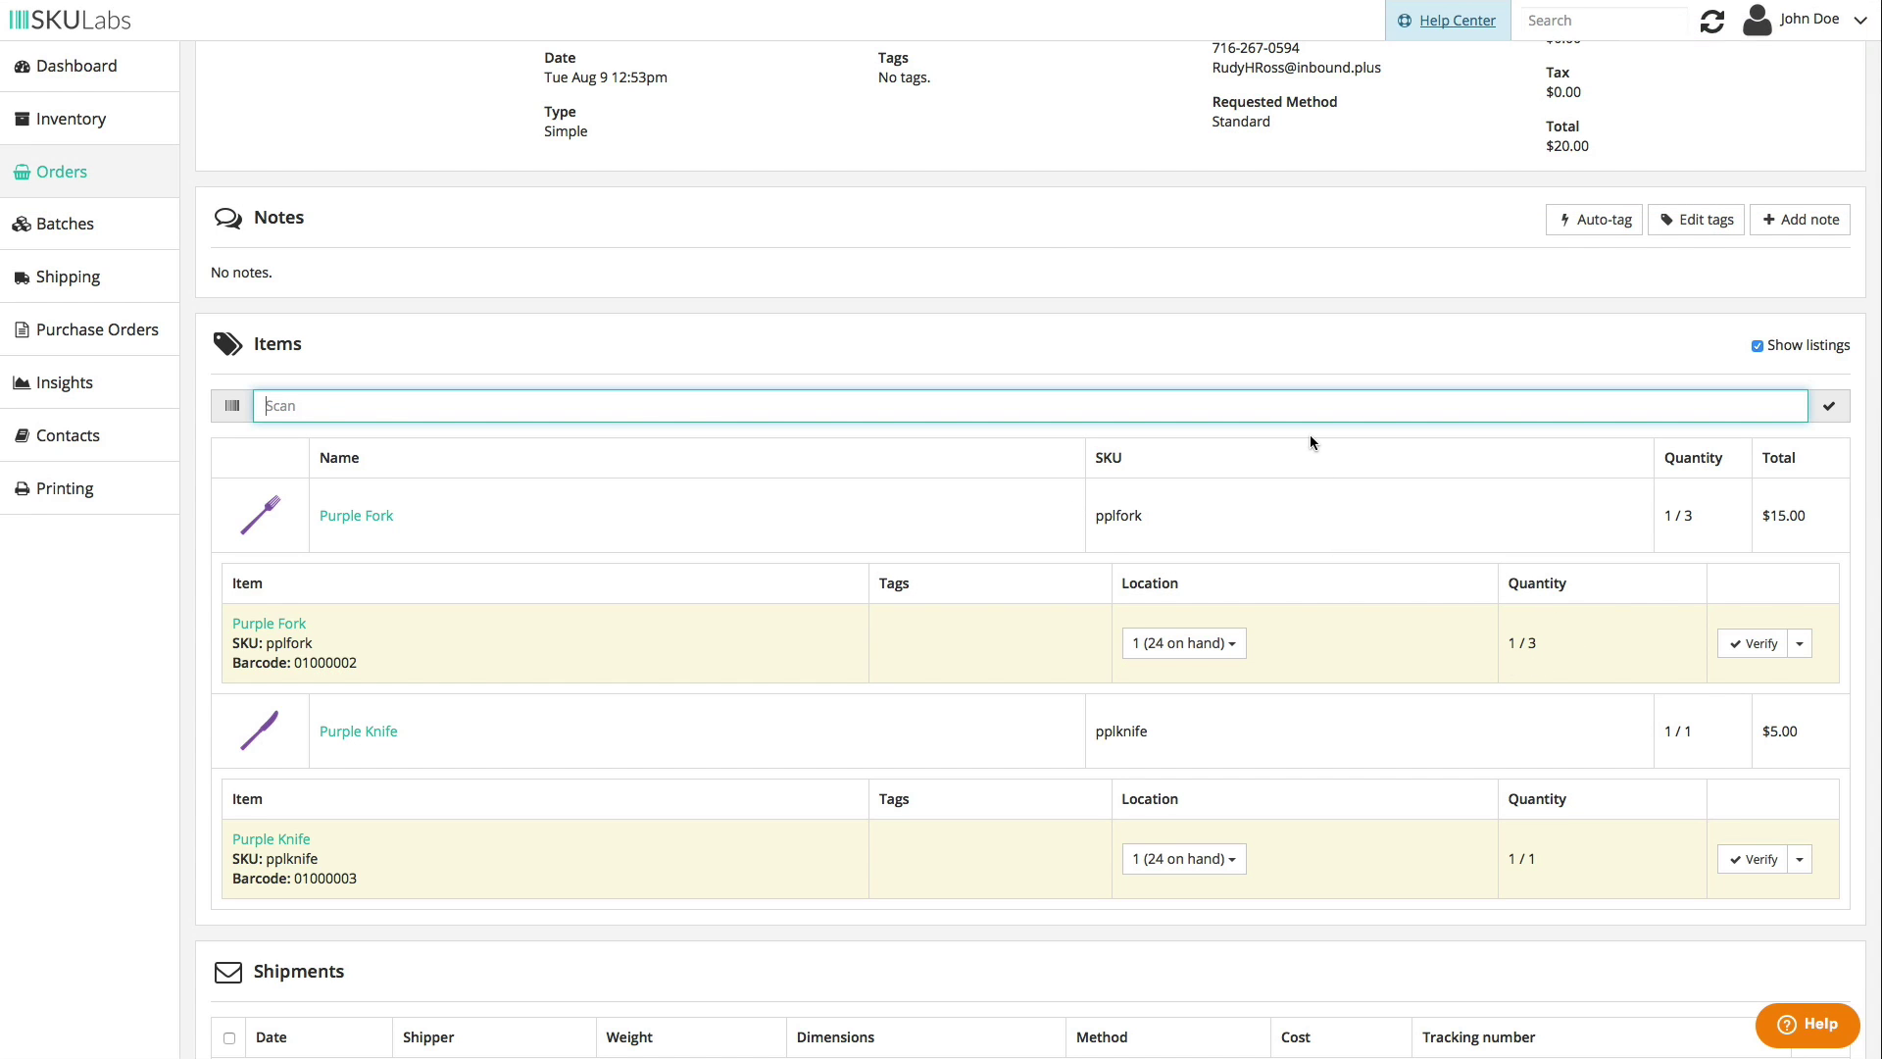
text(01000002)
key(Return)
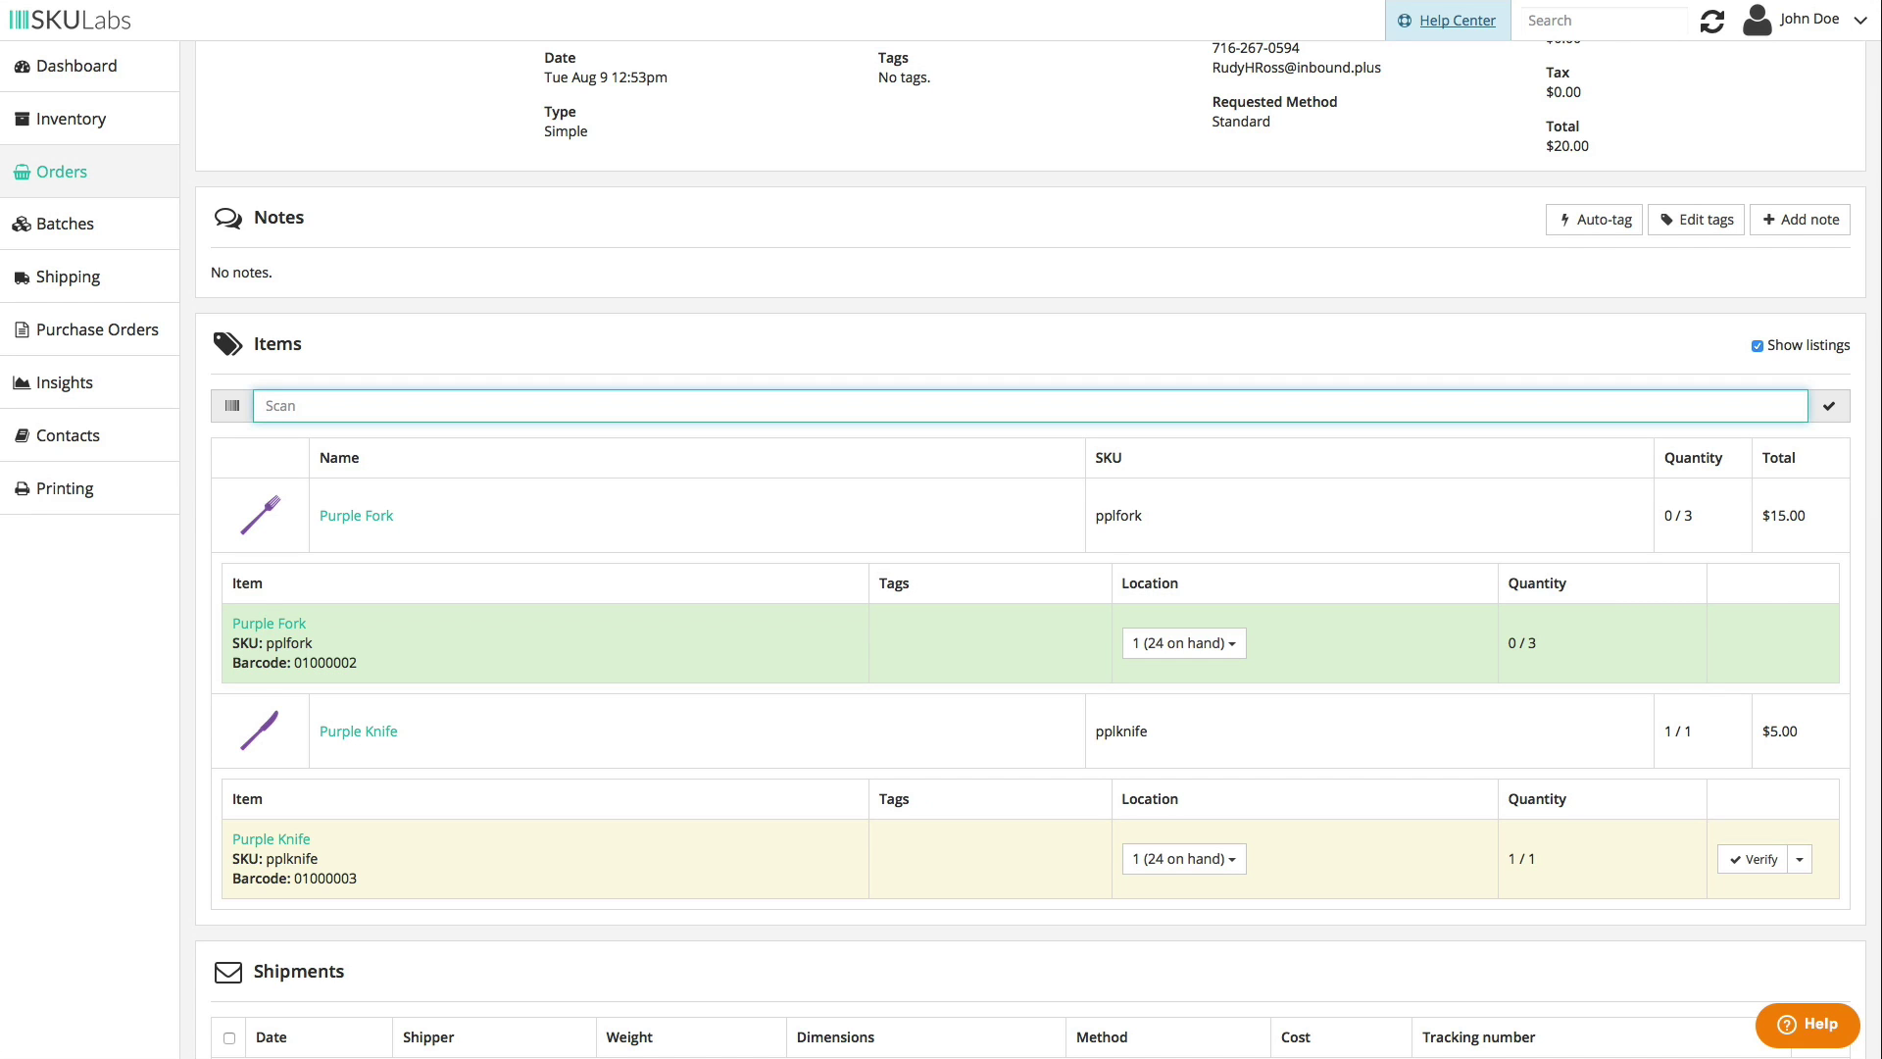
- Submit an extra fork scan and an invalid 010000021 scan, then verify the Purple Knife
text(01000002)
key(Return)
text(010000021)
key(Return)
click(1776, 863)
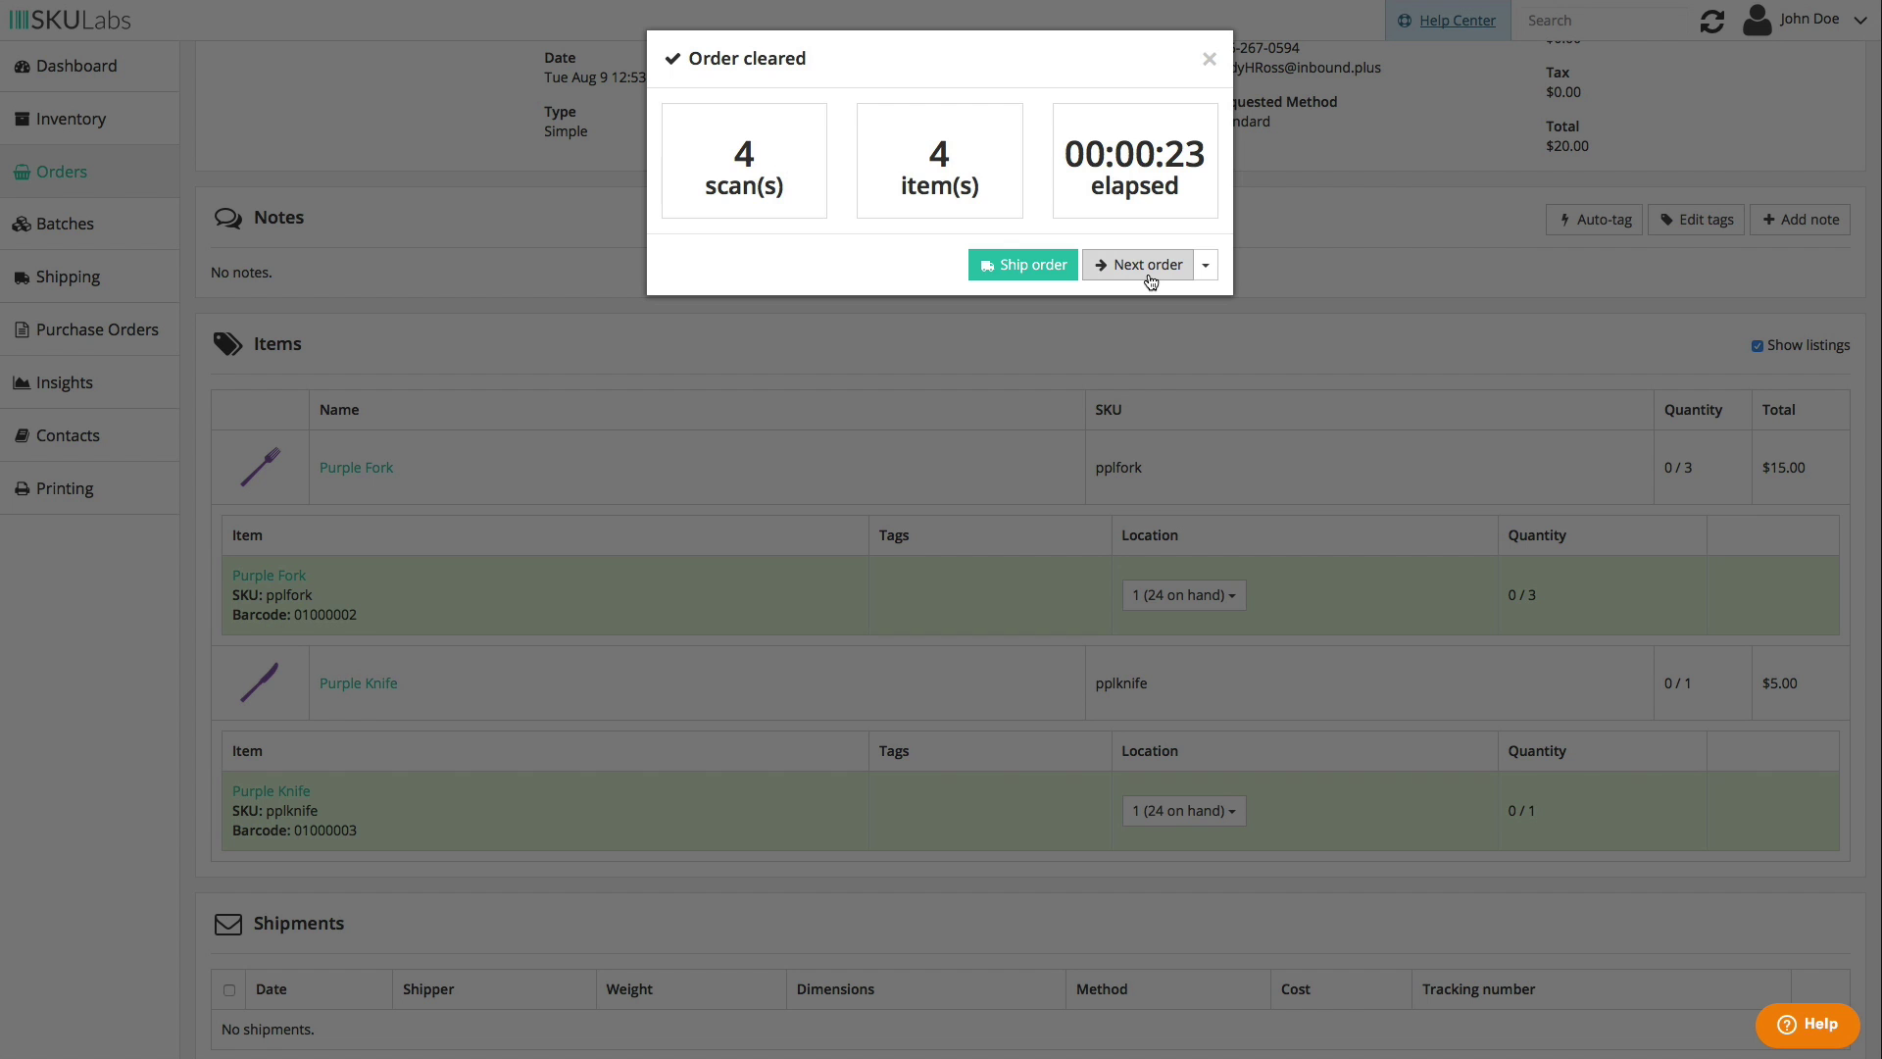
- Close the Order cleared summary and add a new shipment in the Shipments section
click(1208, 59)
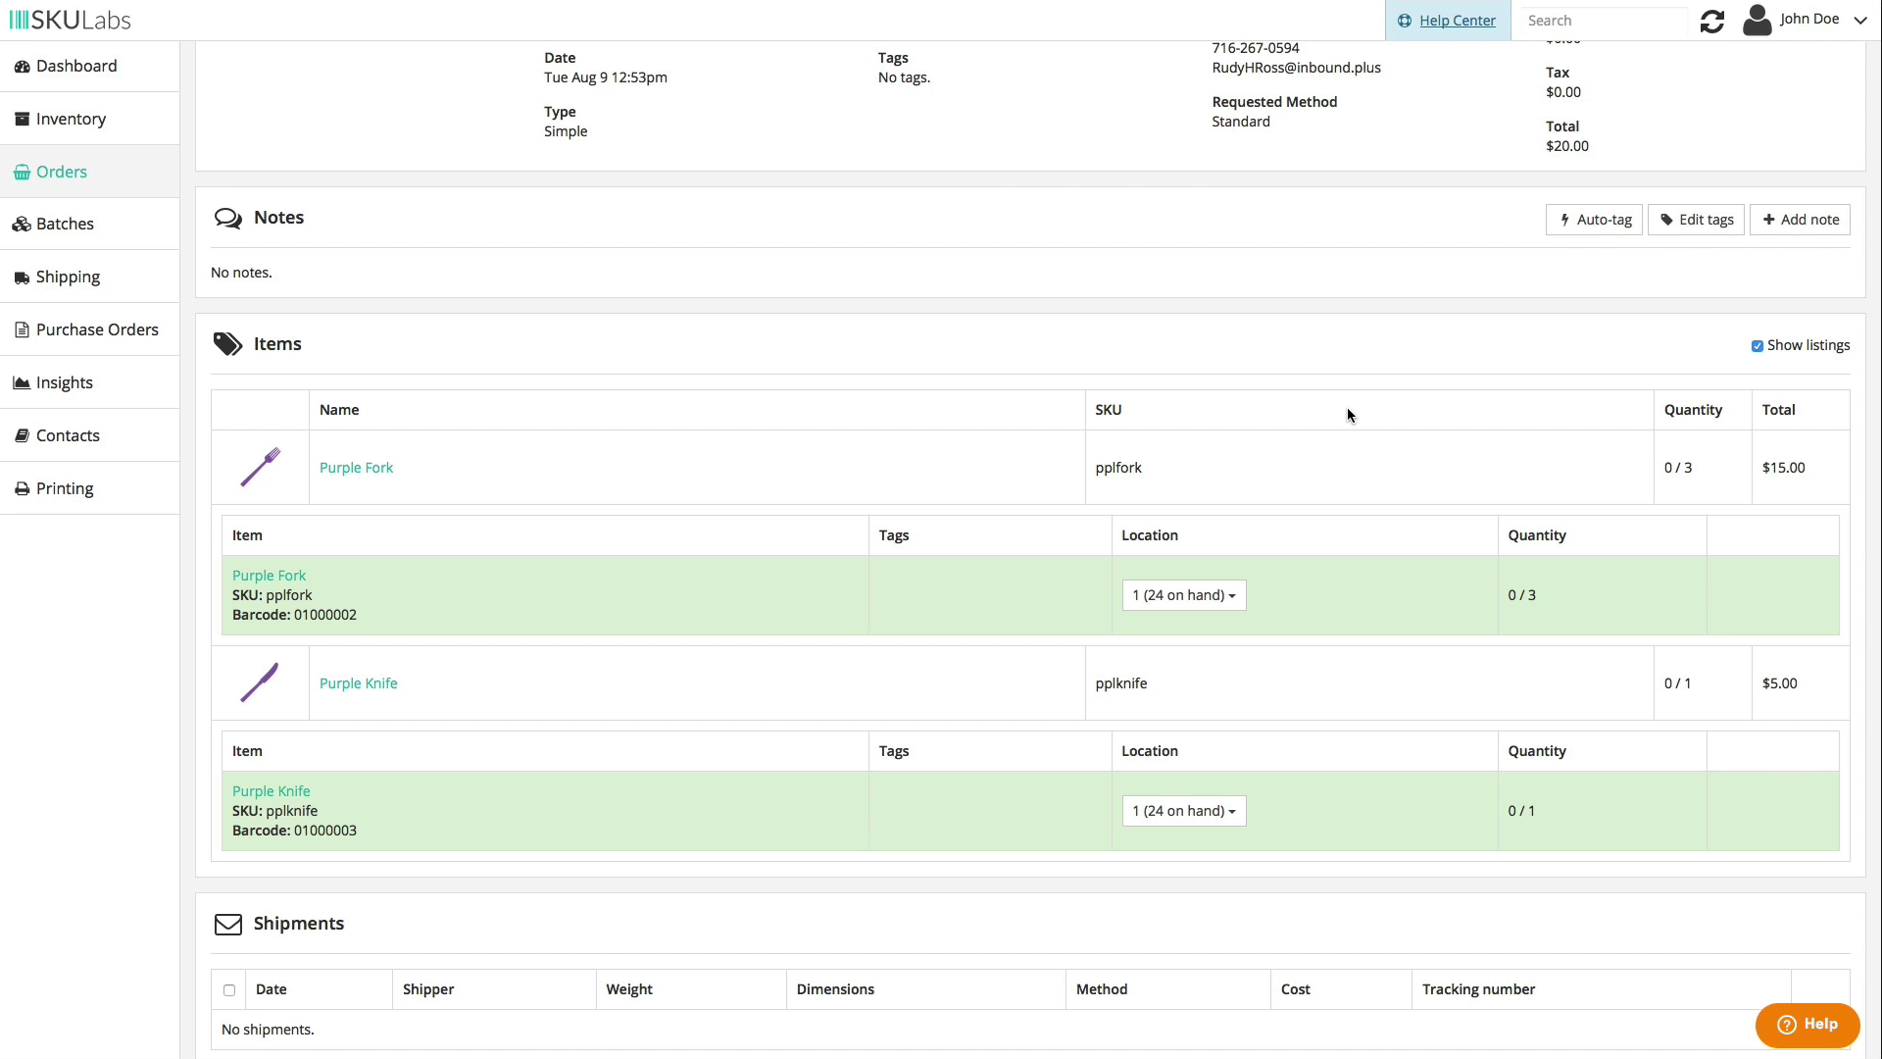
scroll(1346, 413, down, 6)
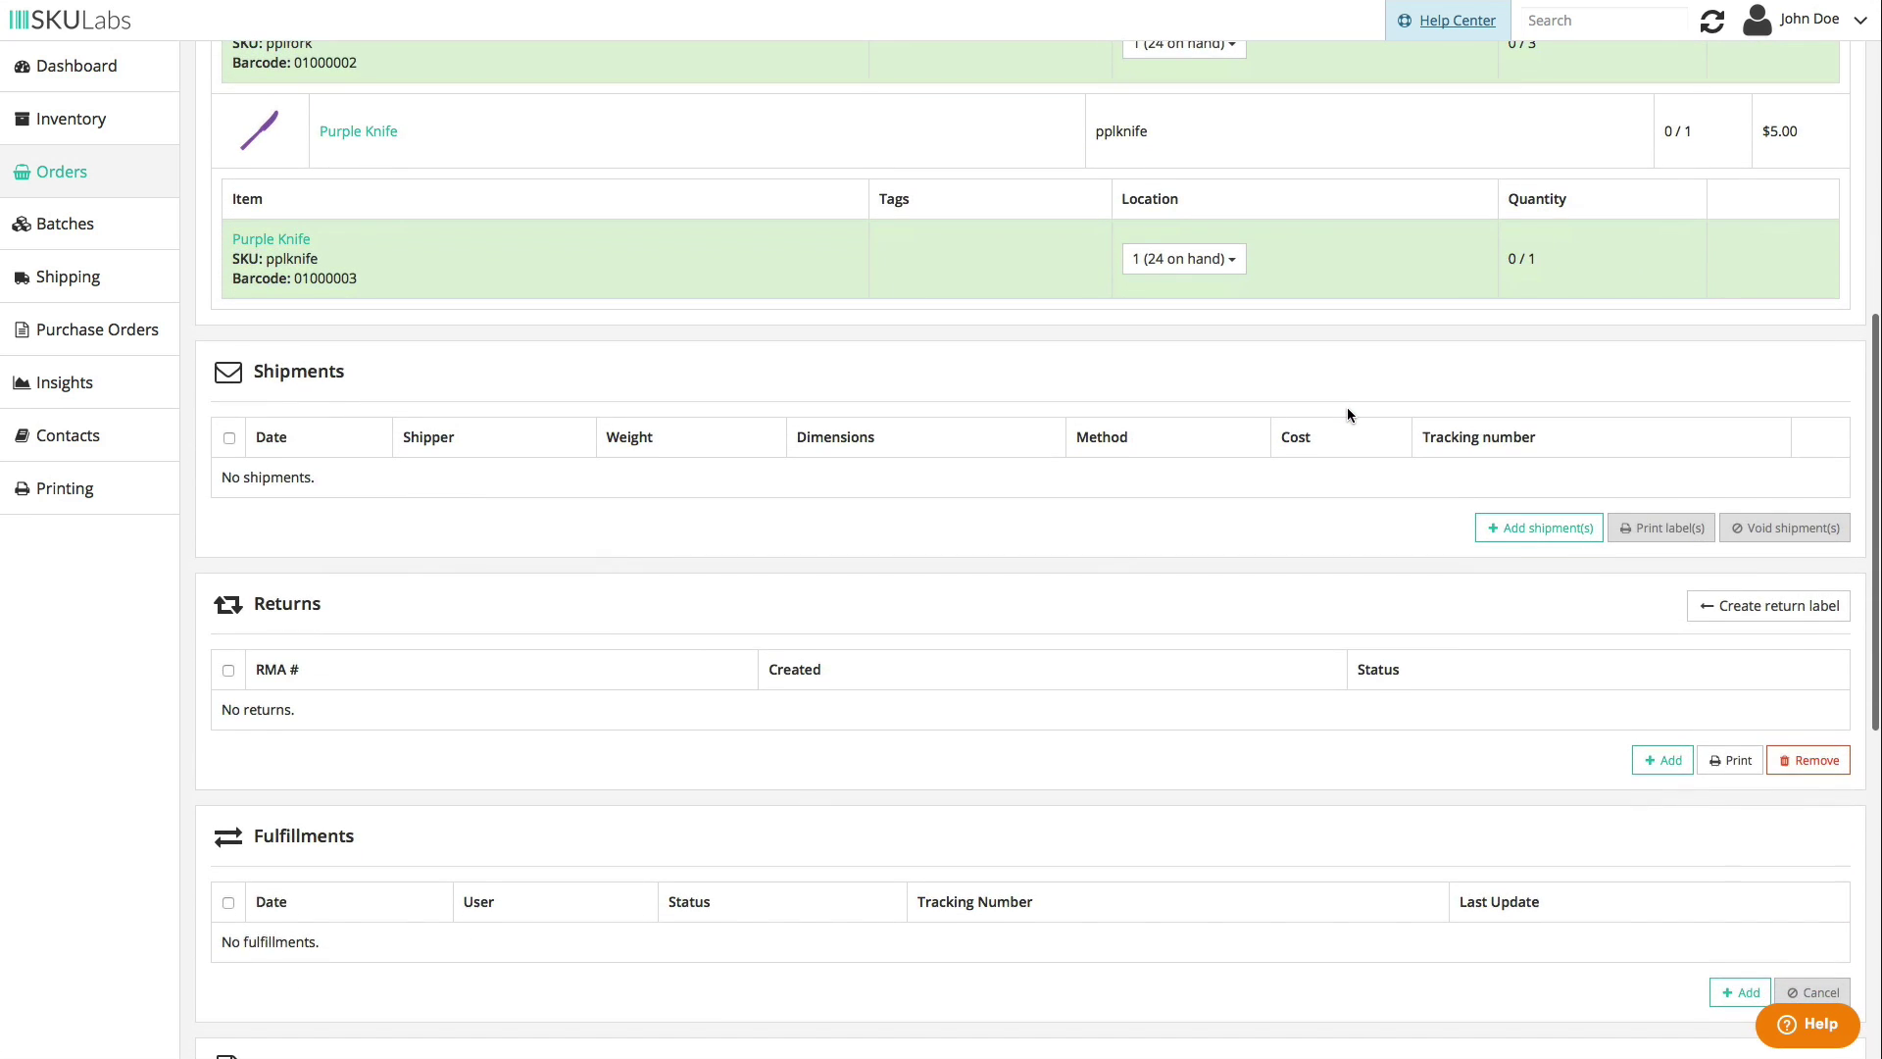
scroll(1347, 413, down, 1)
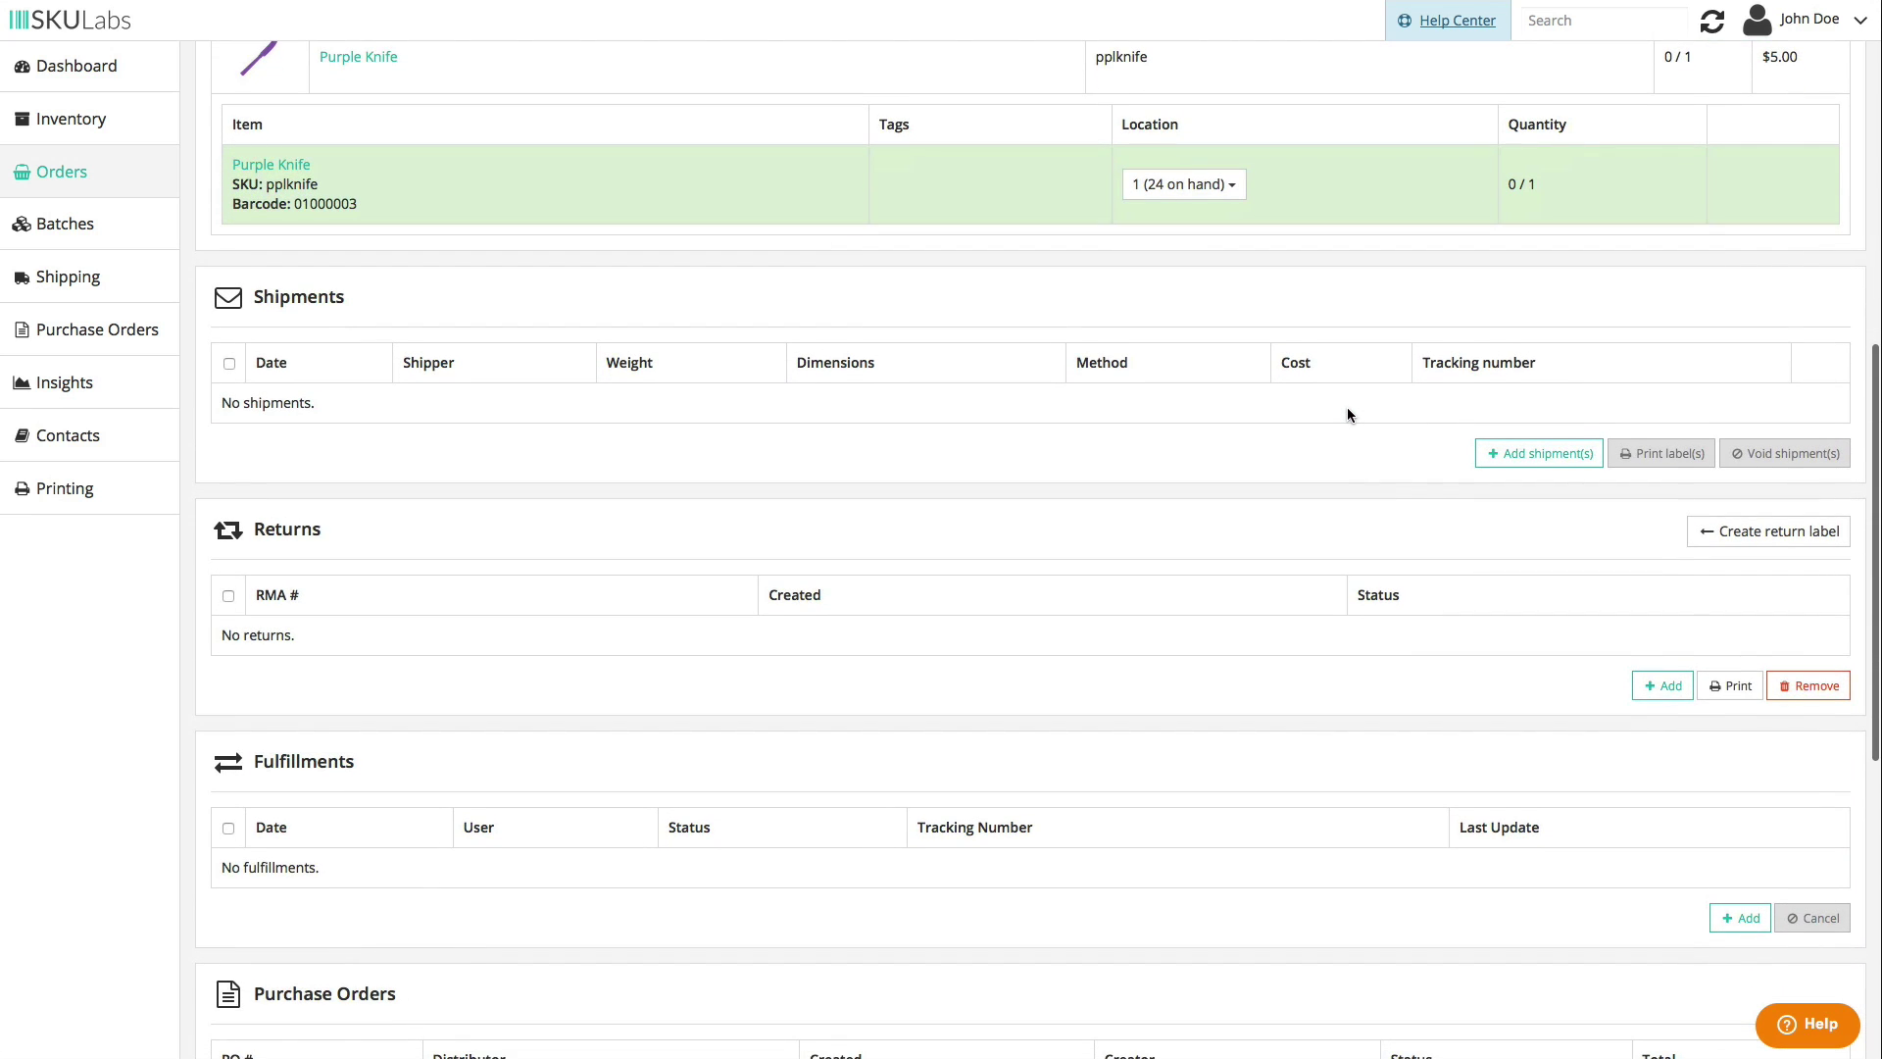
click(1574, 455)
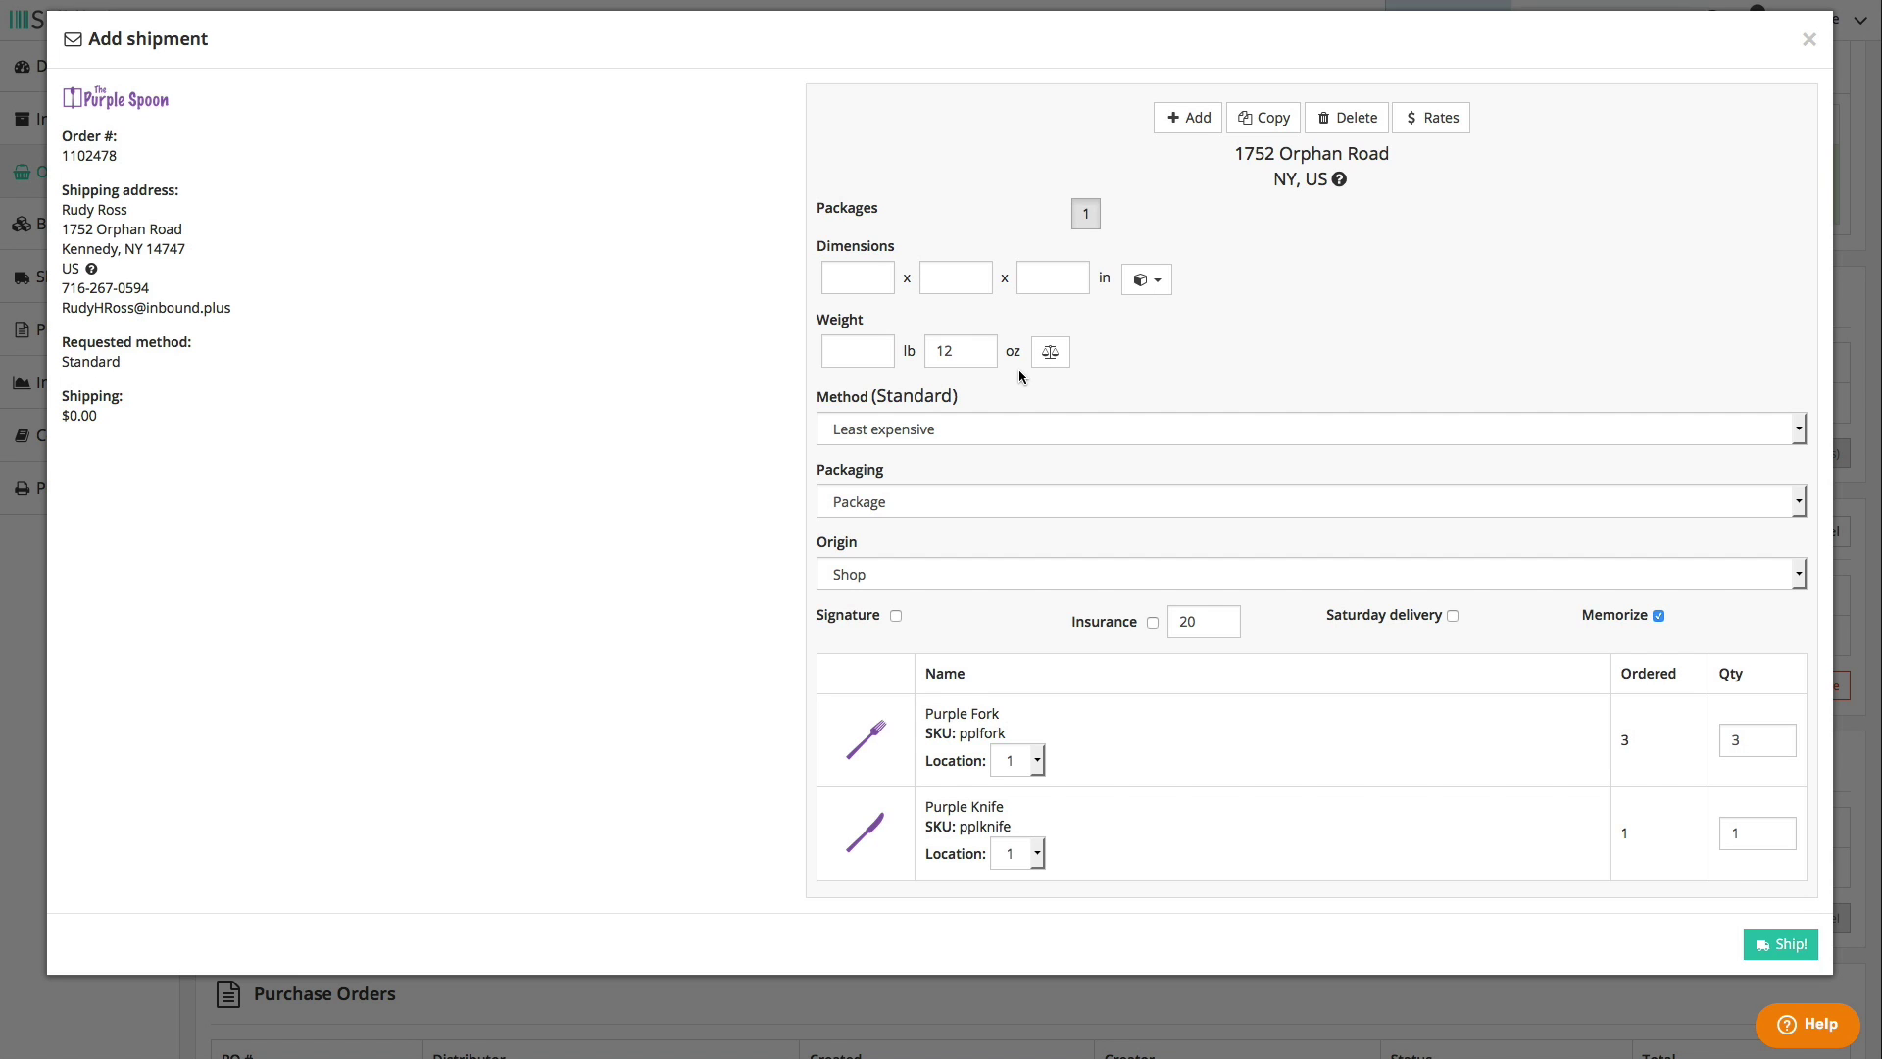
- Apply the 12" cube box preset and choose USPS - Priority Mail as the shipping method
click(1145, 281)
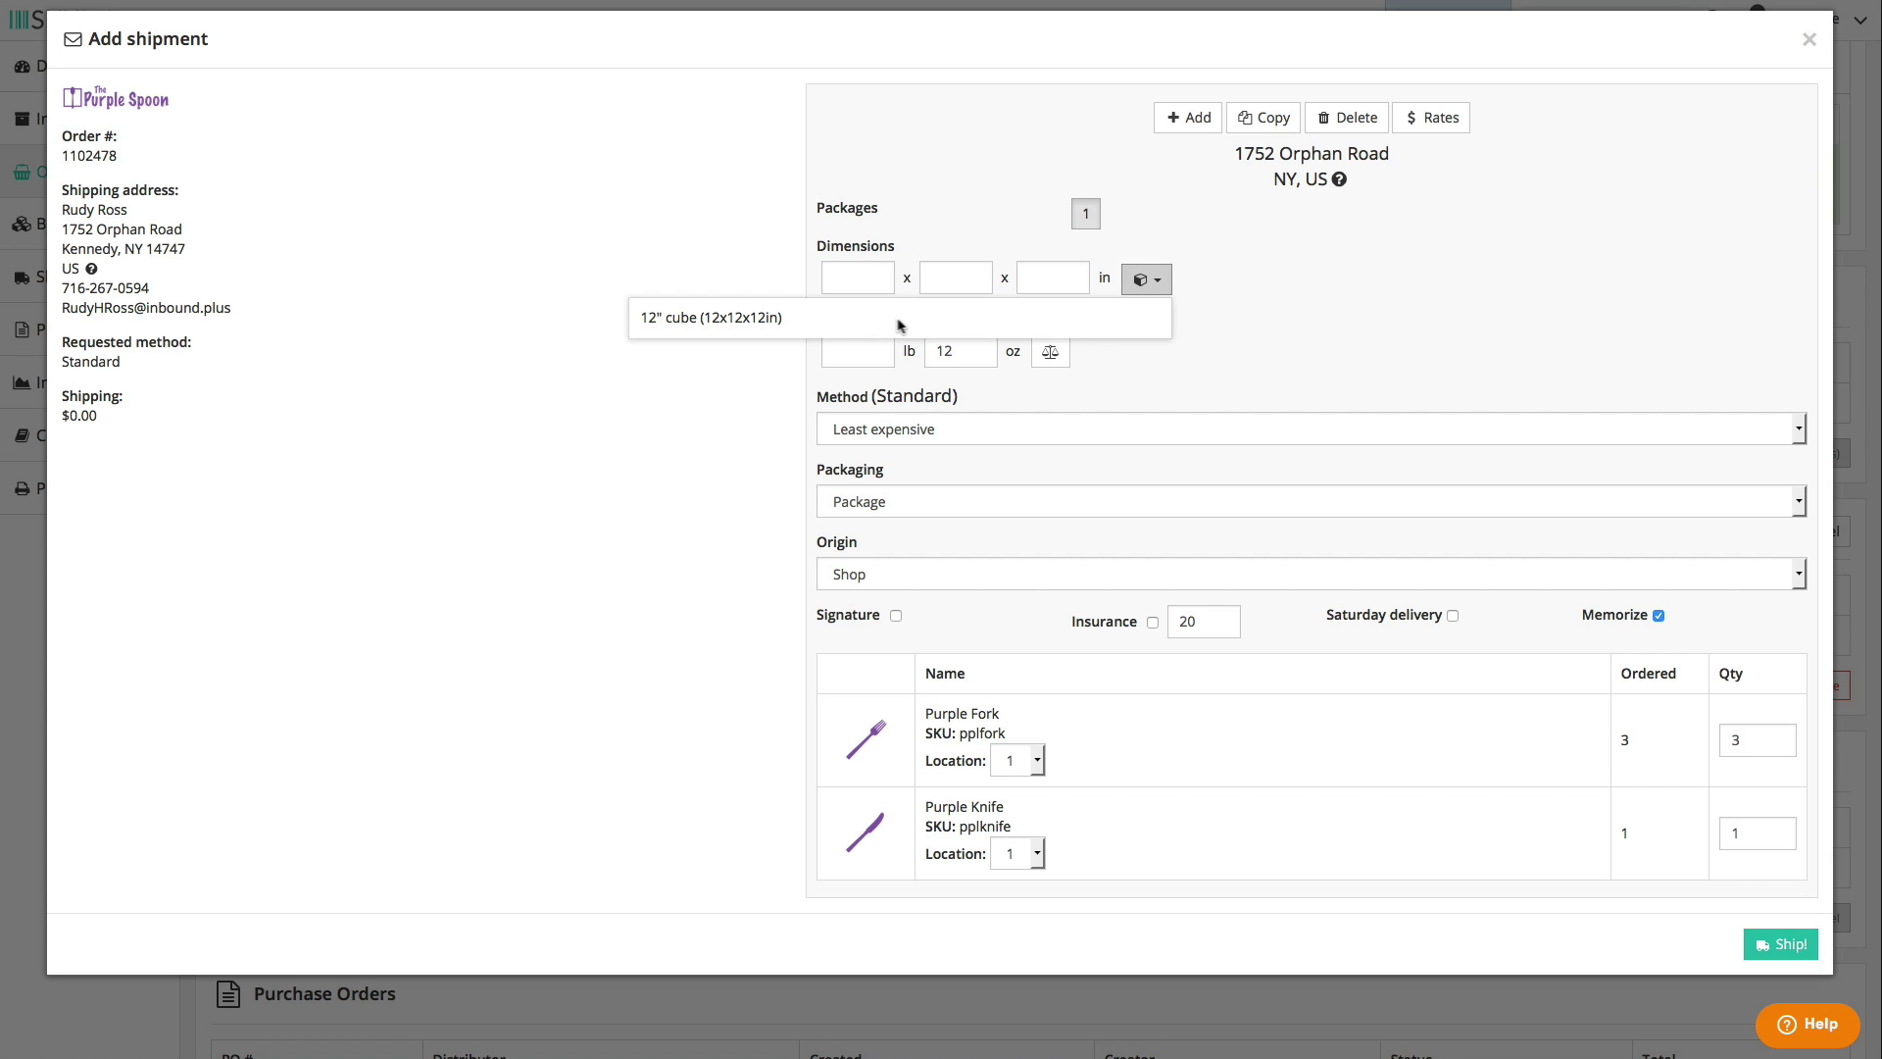
click(843, 321)
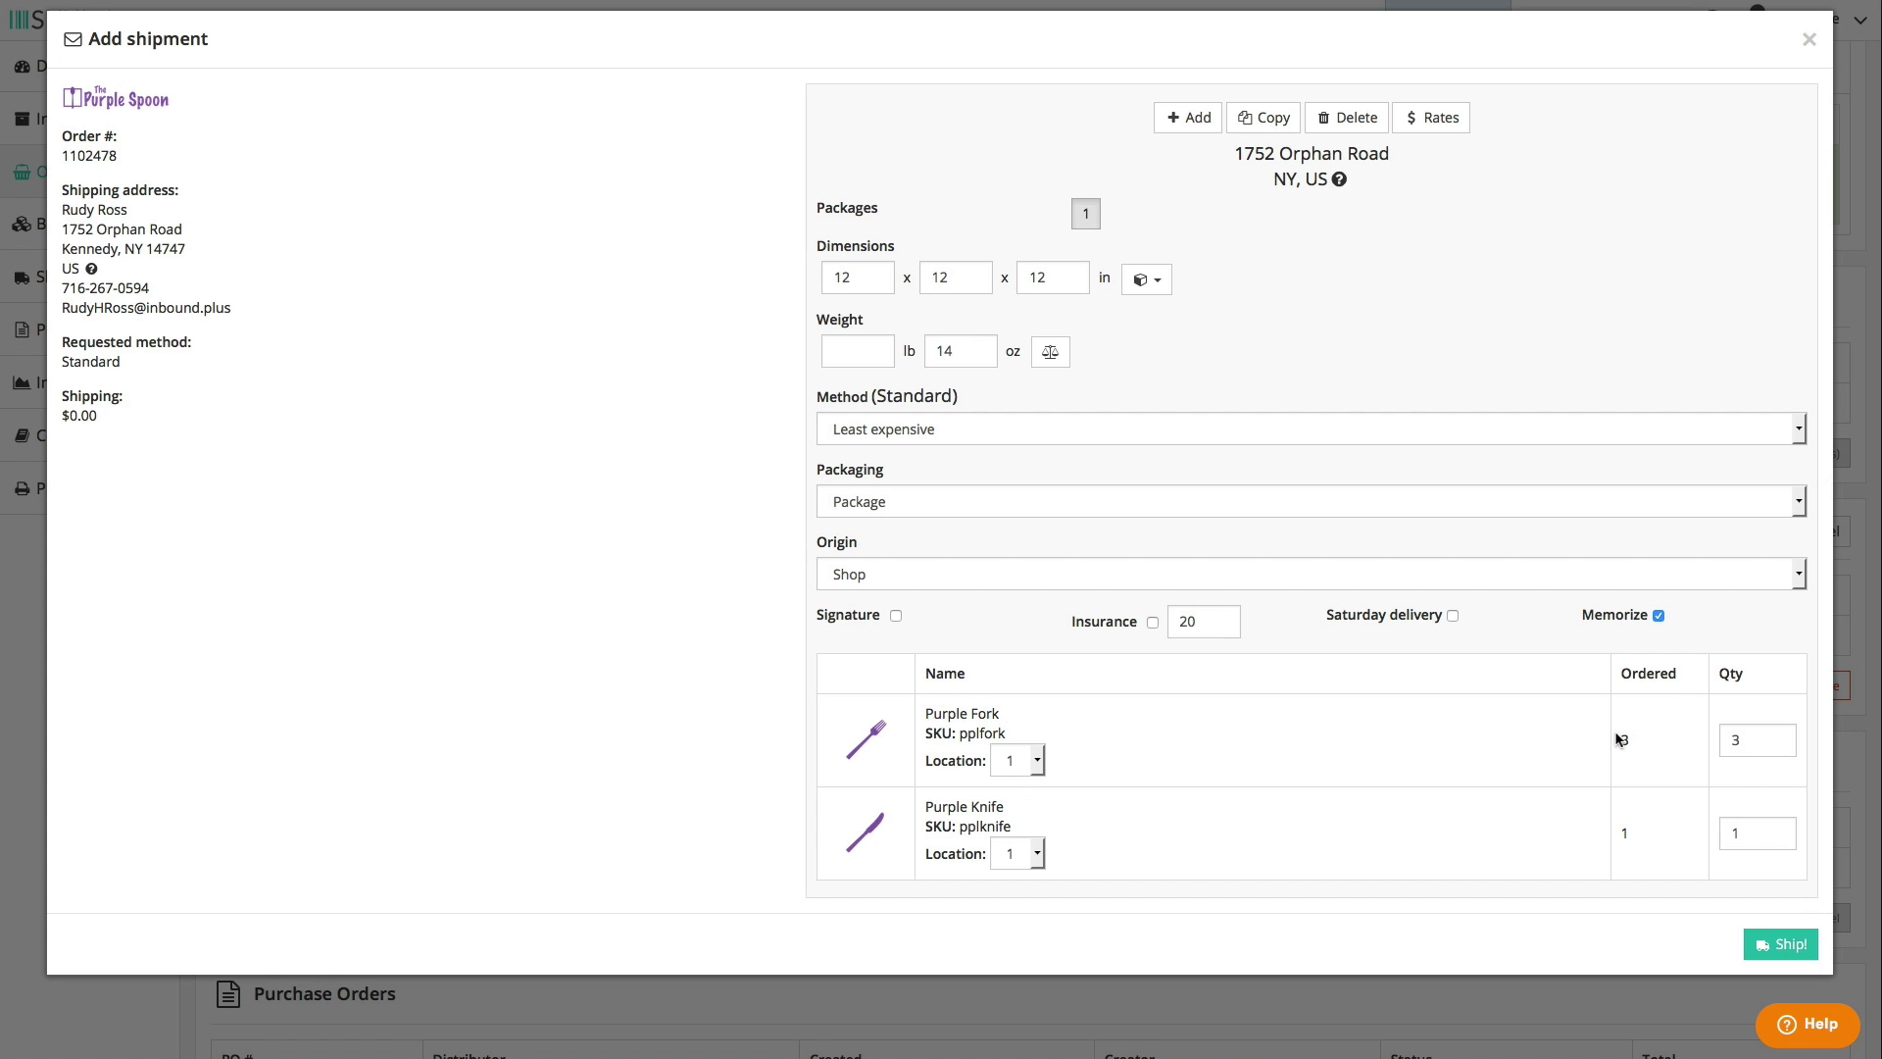
click(1237, 434)
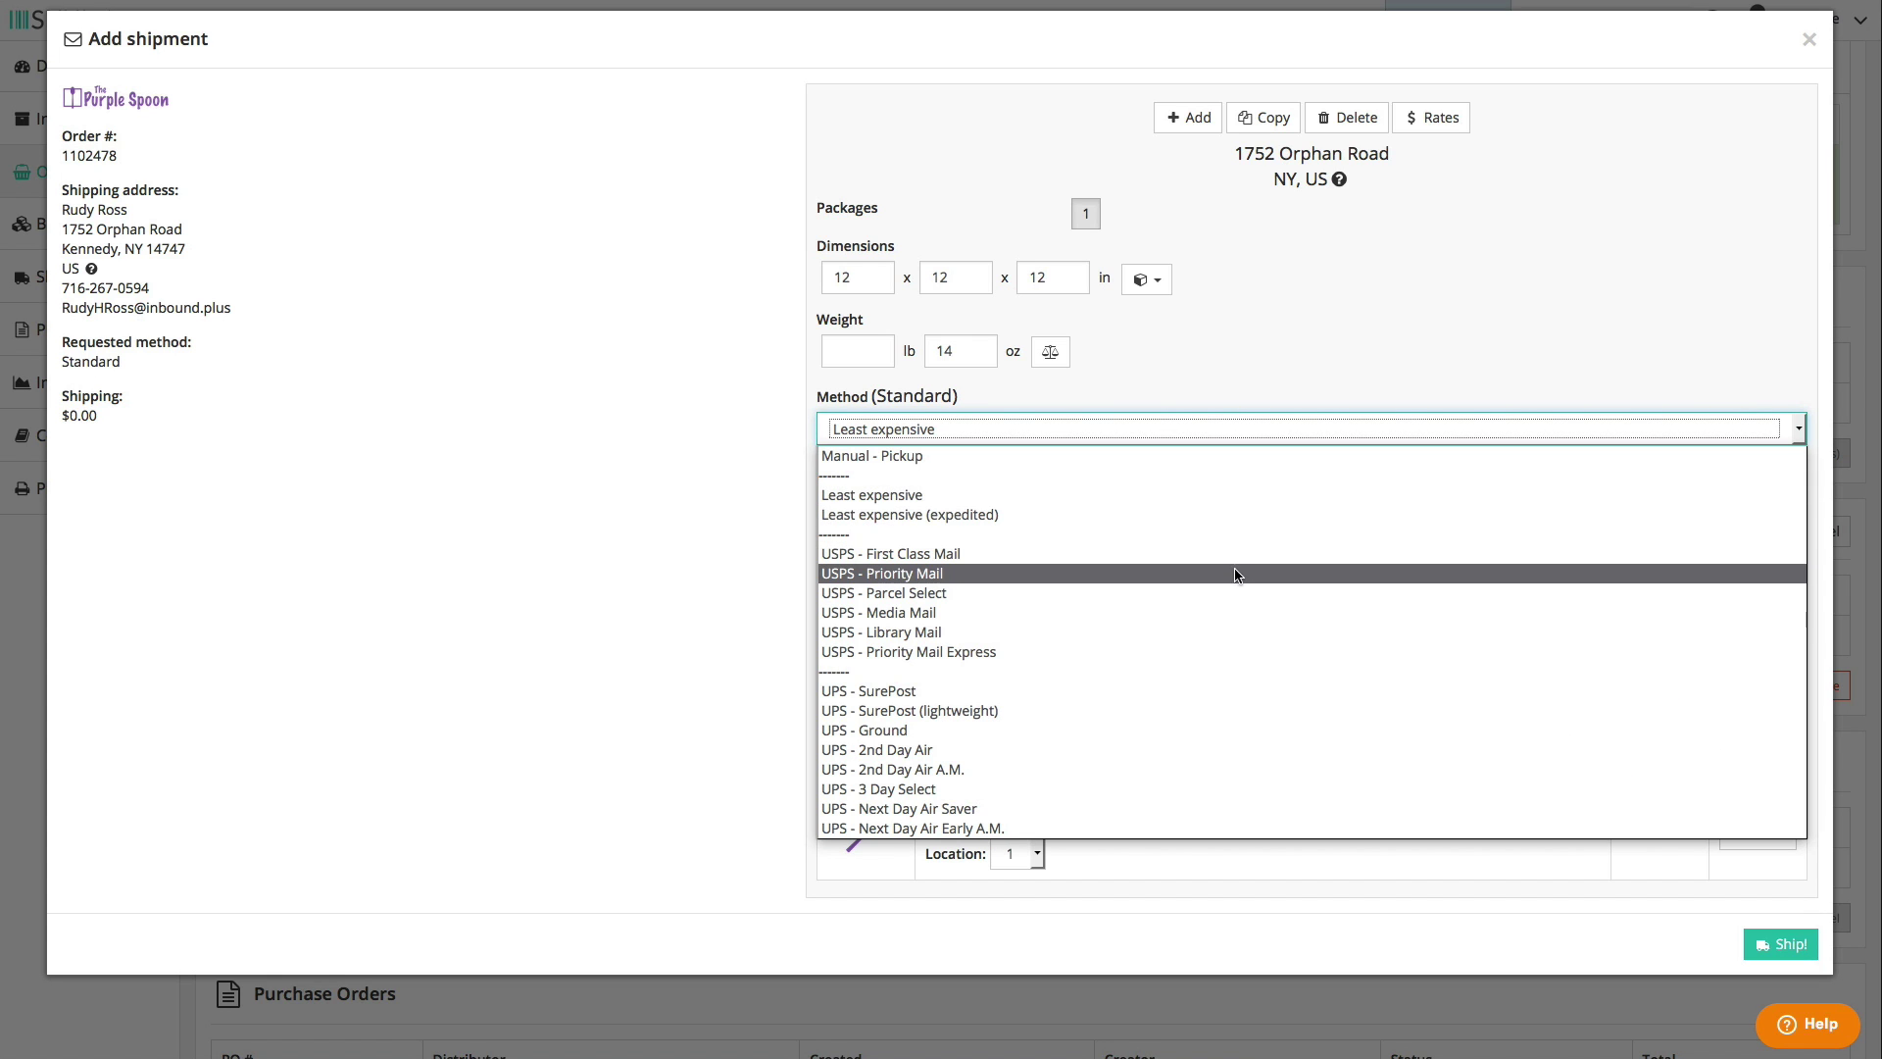
click(1233, 573)
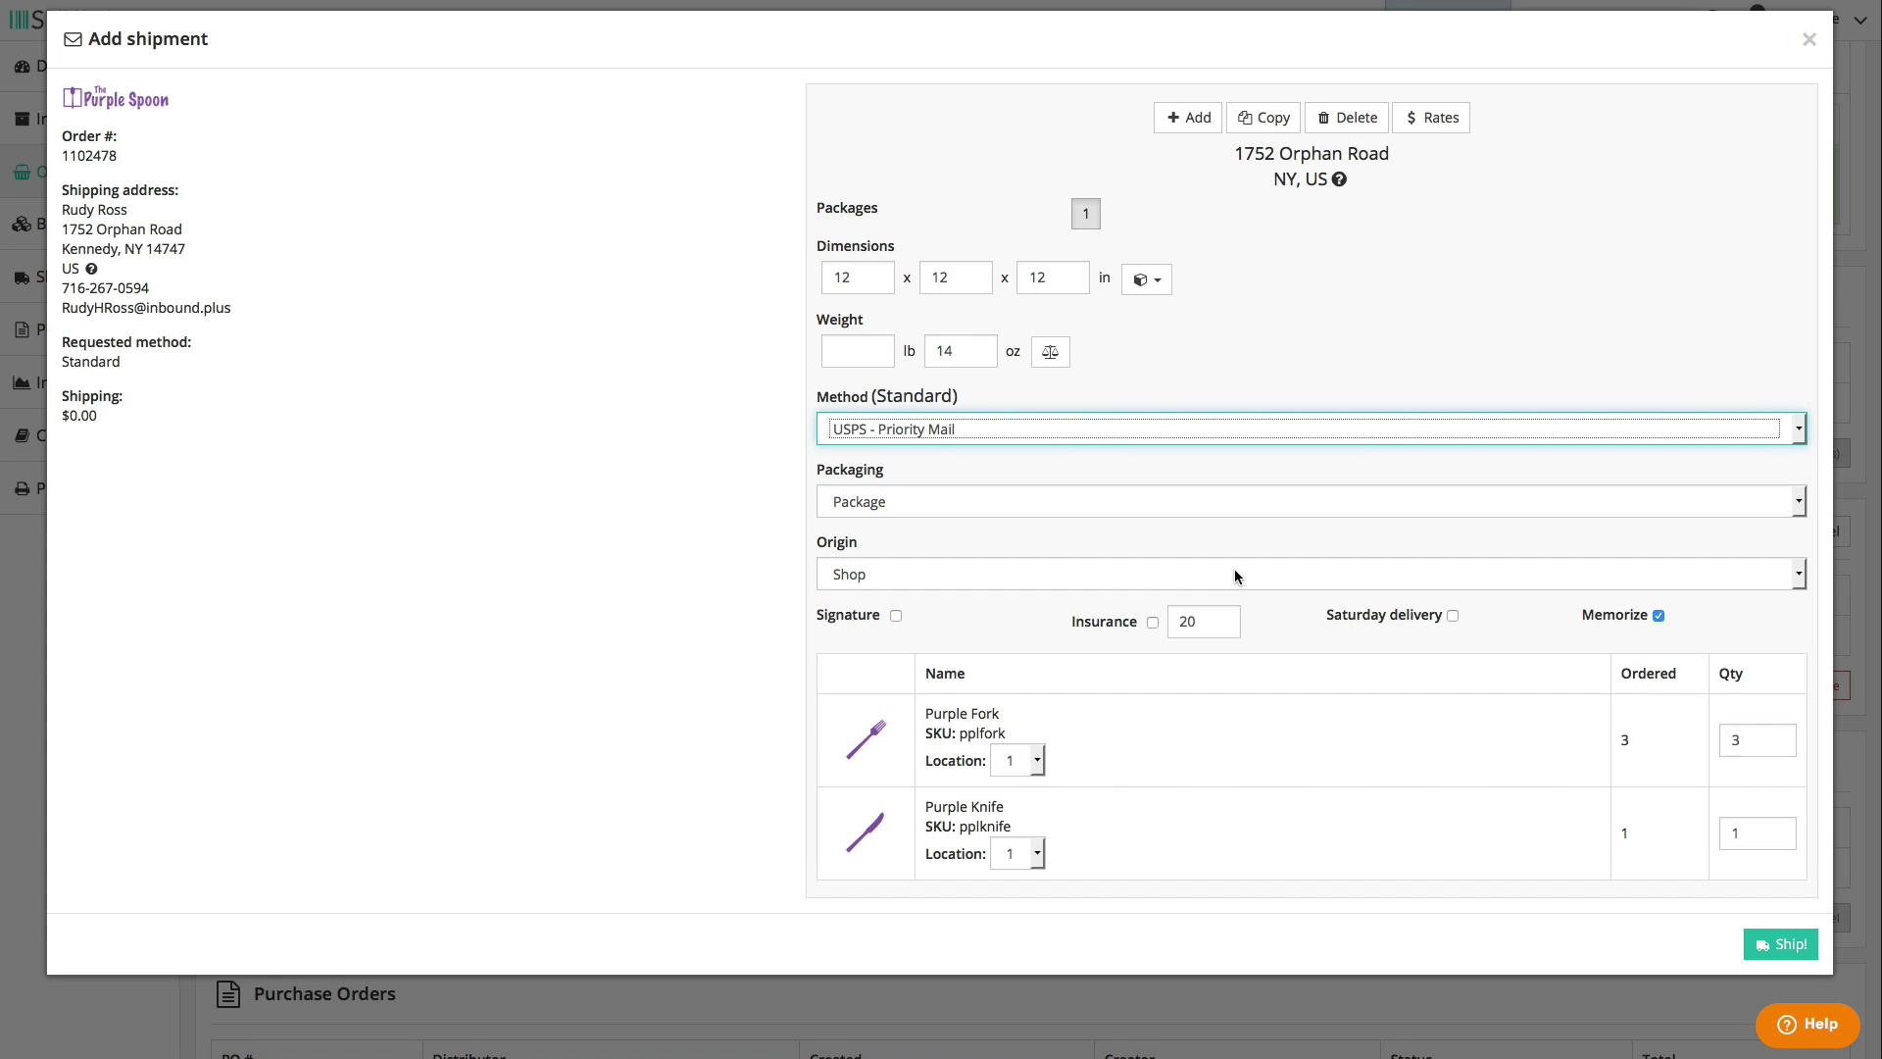
- Pick the $3.55 First Class Mail rate, switch Method to Least expensive, and ship the order
click(1430, 122)
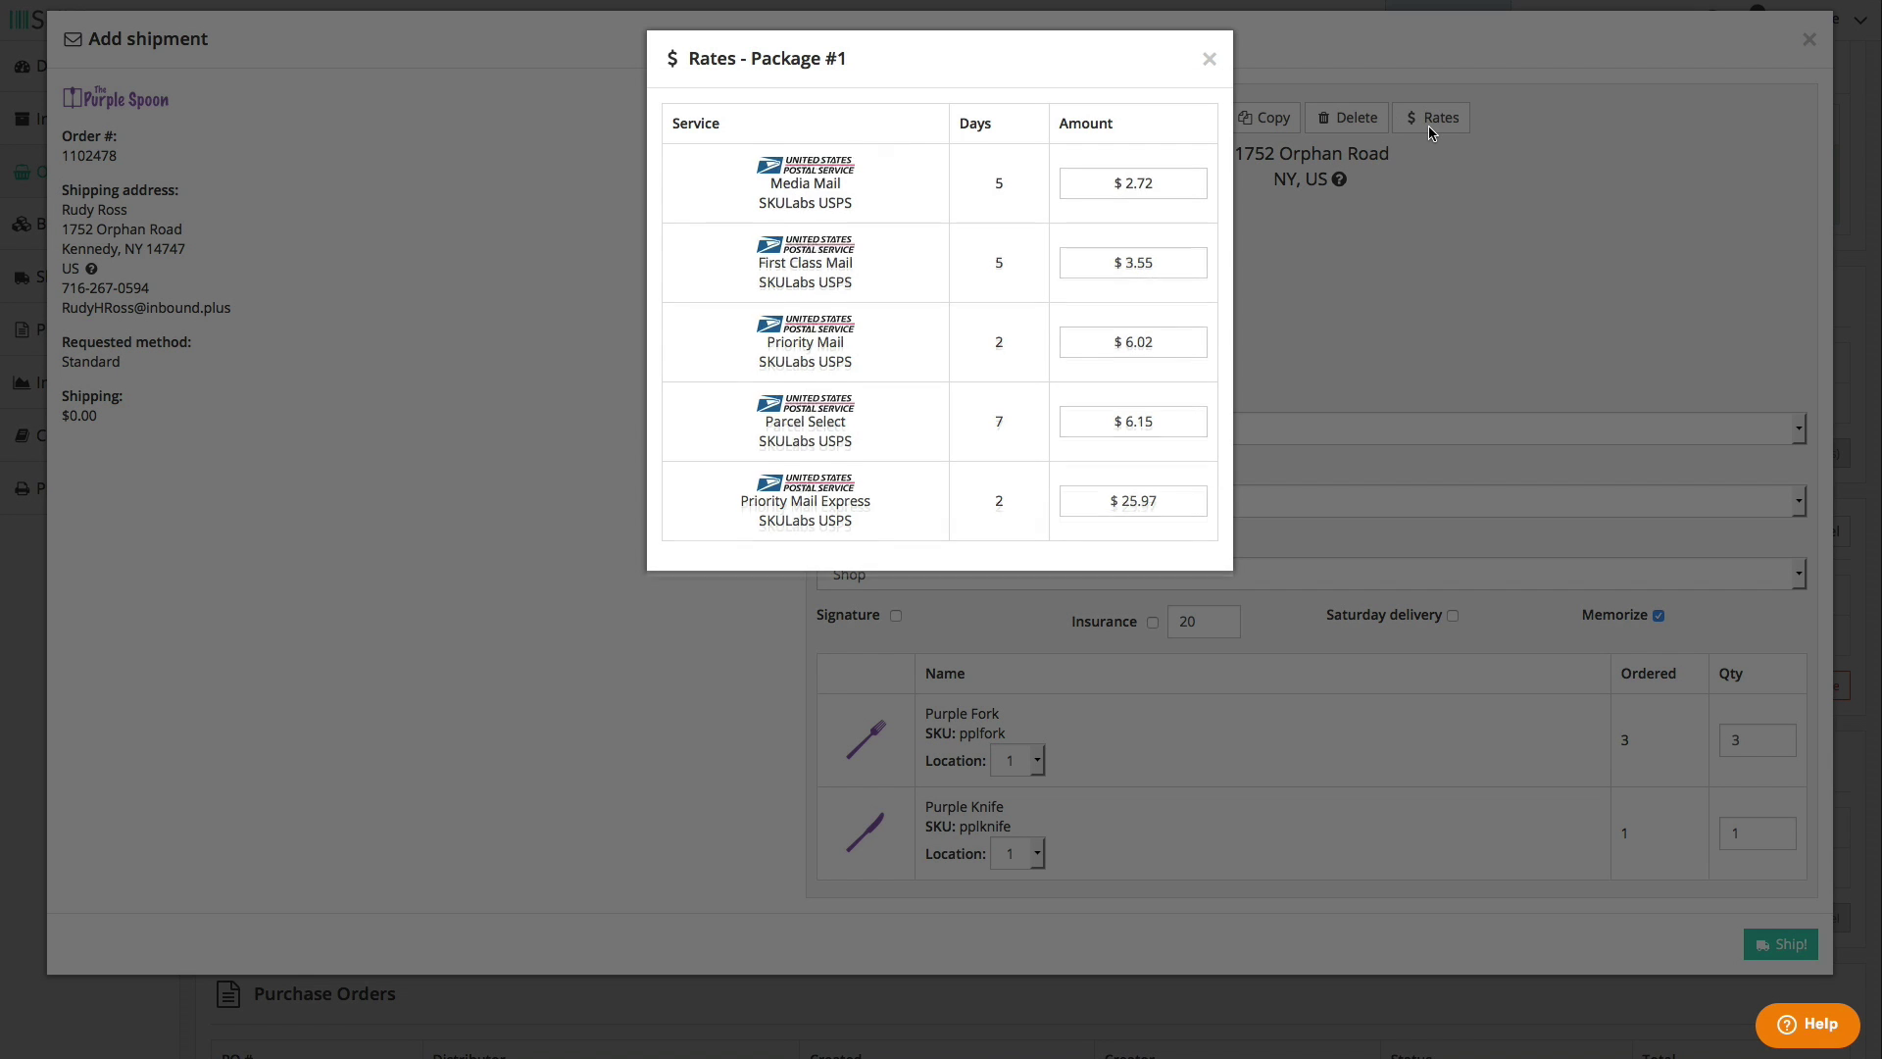
click(1190, 274)
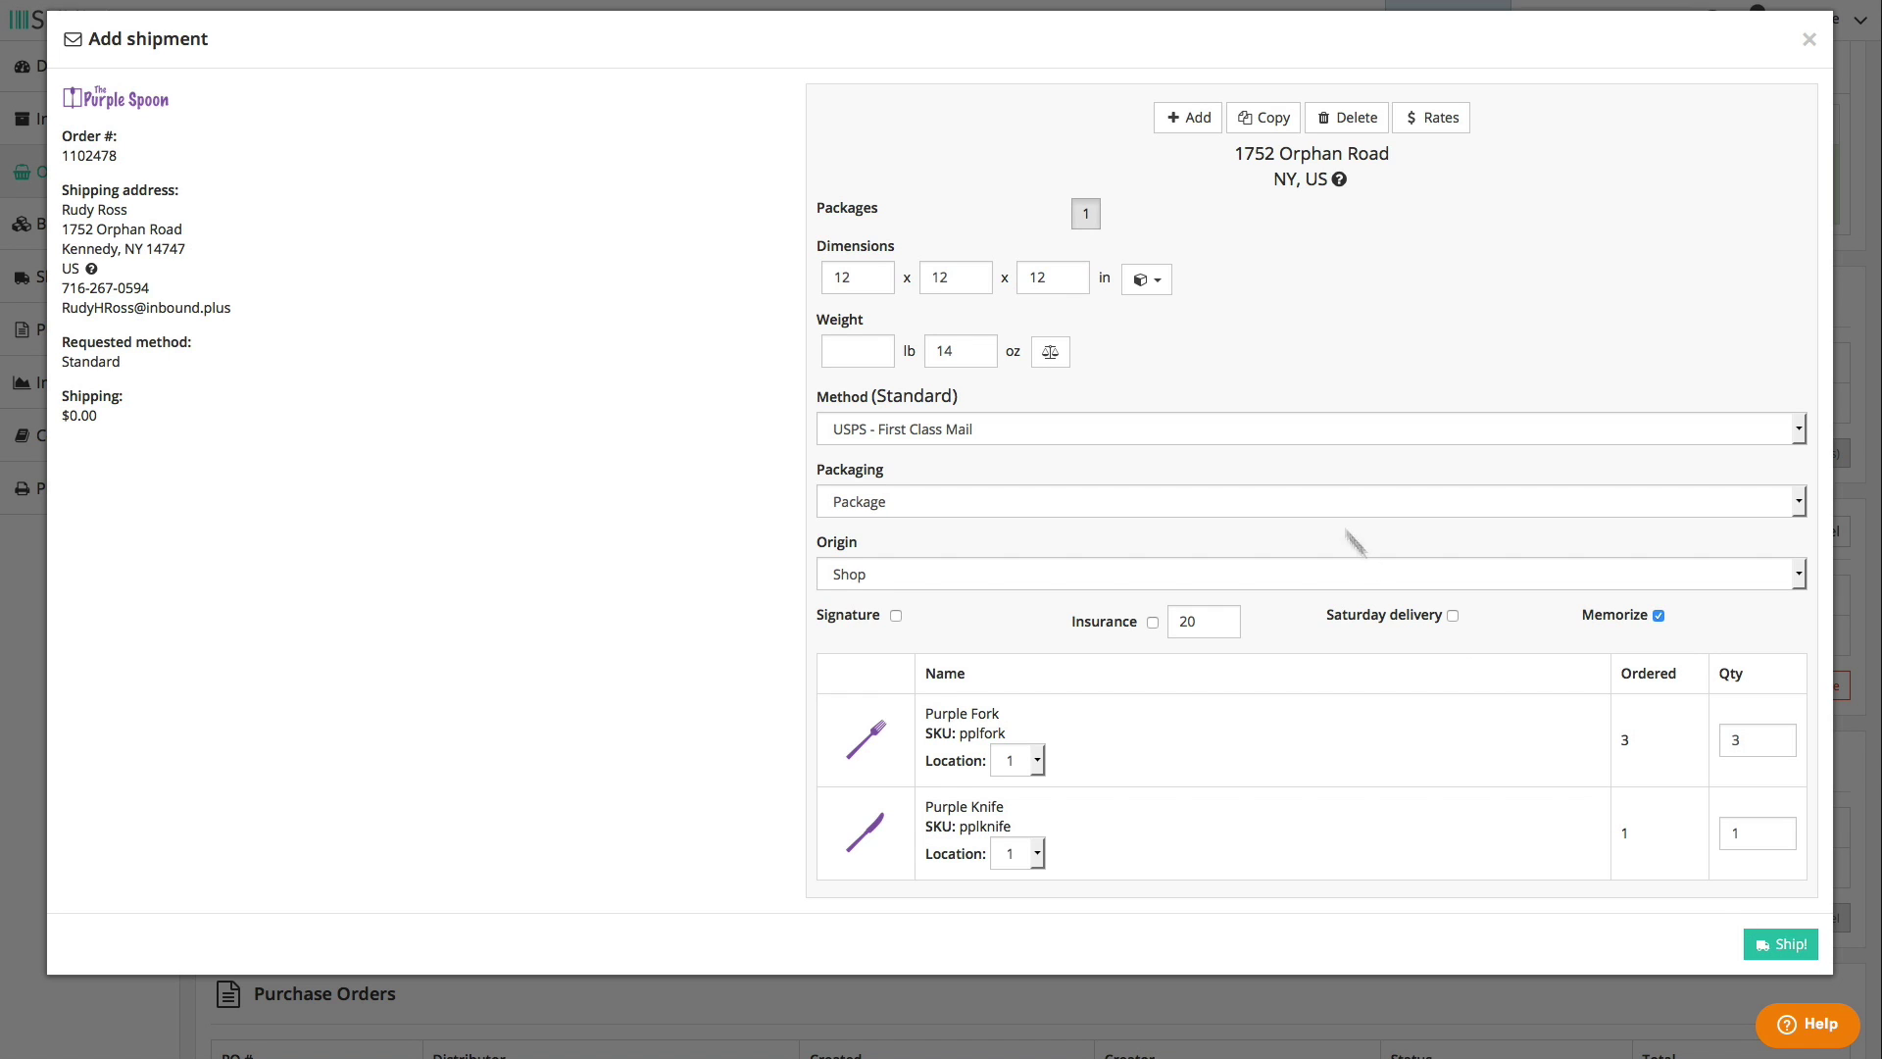
click(1259, 429)
click(1258, 495)
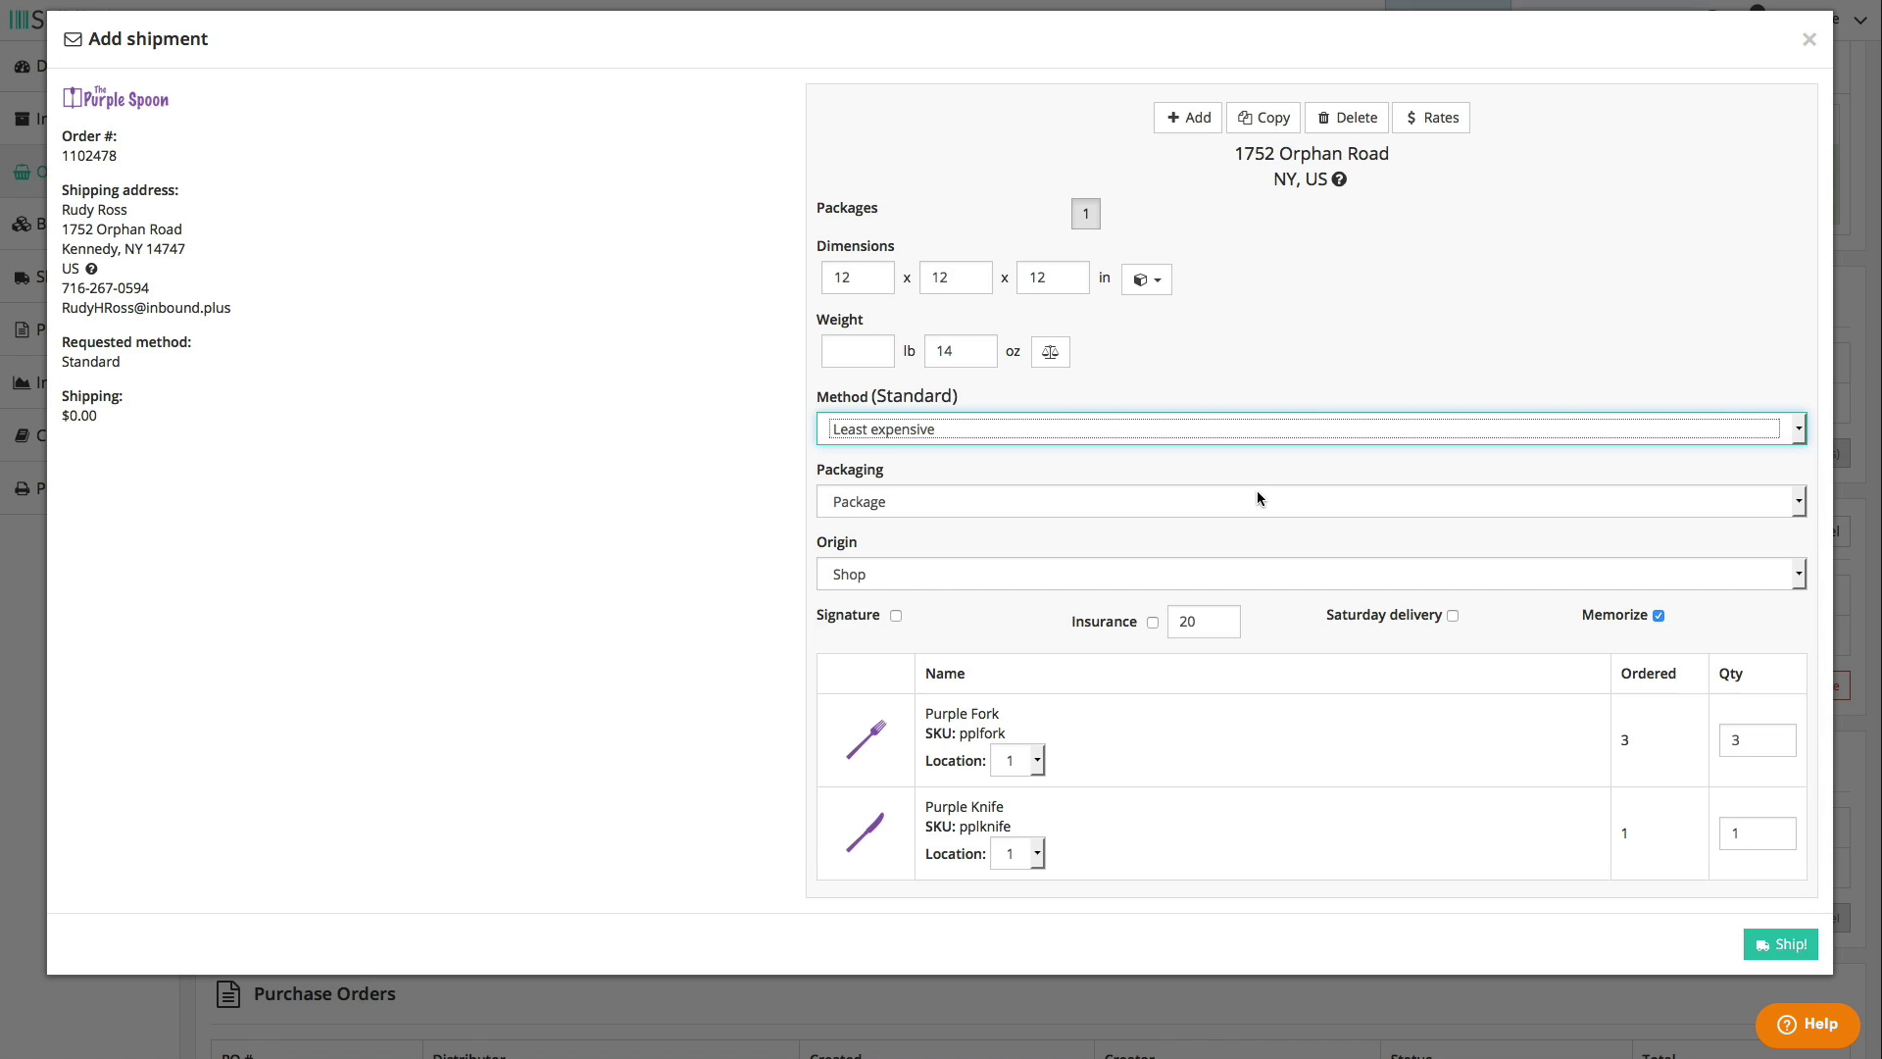
click(1255, 536)
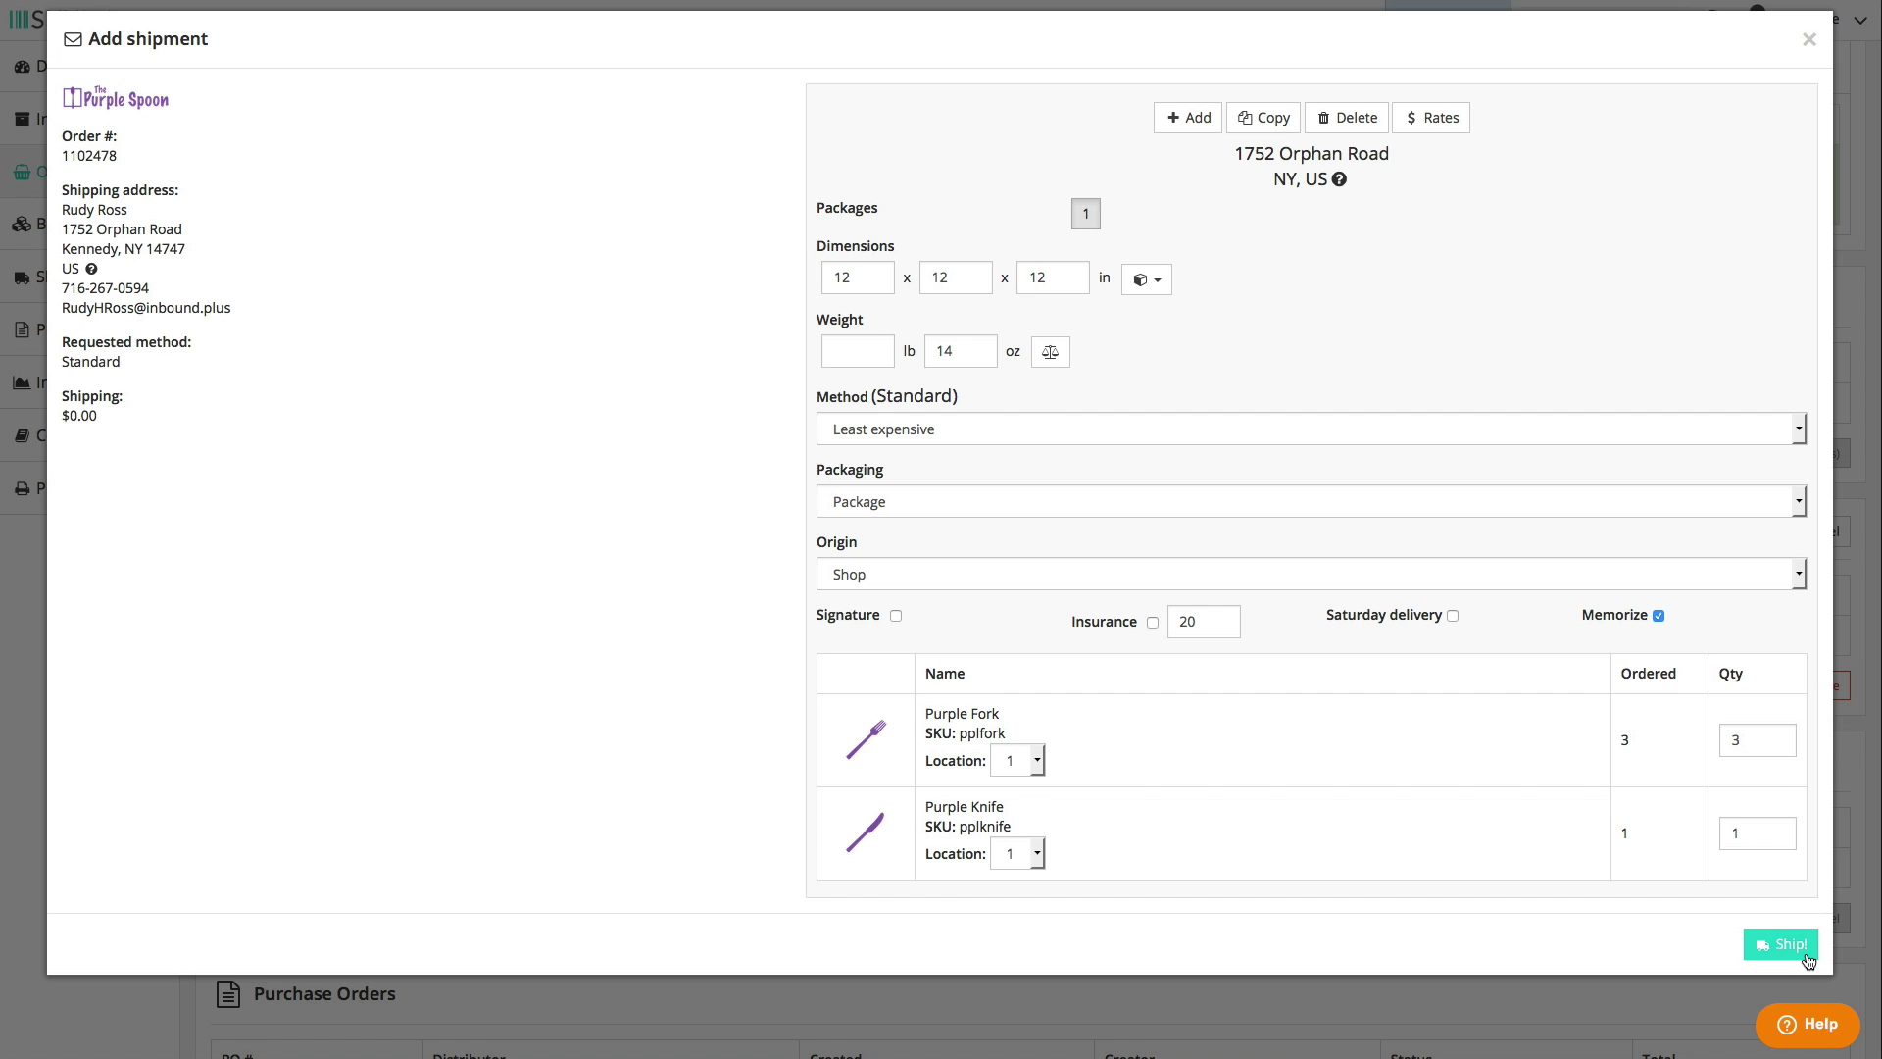
click(1808, 42)
click(94, 173)
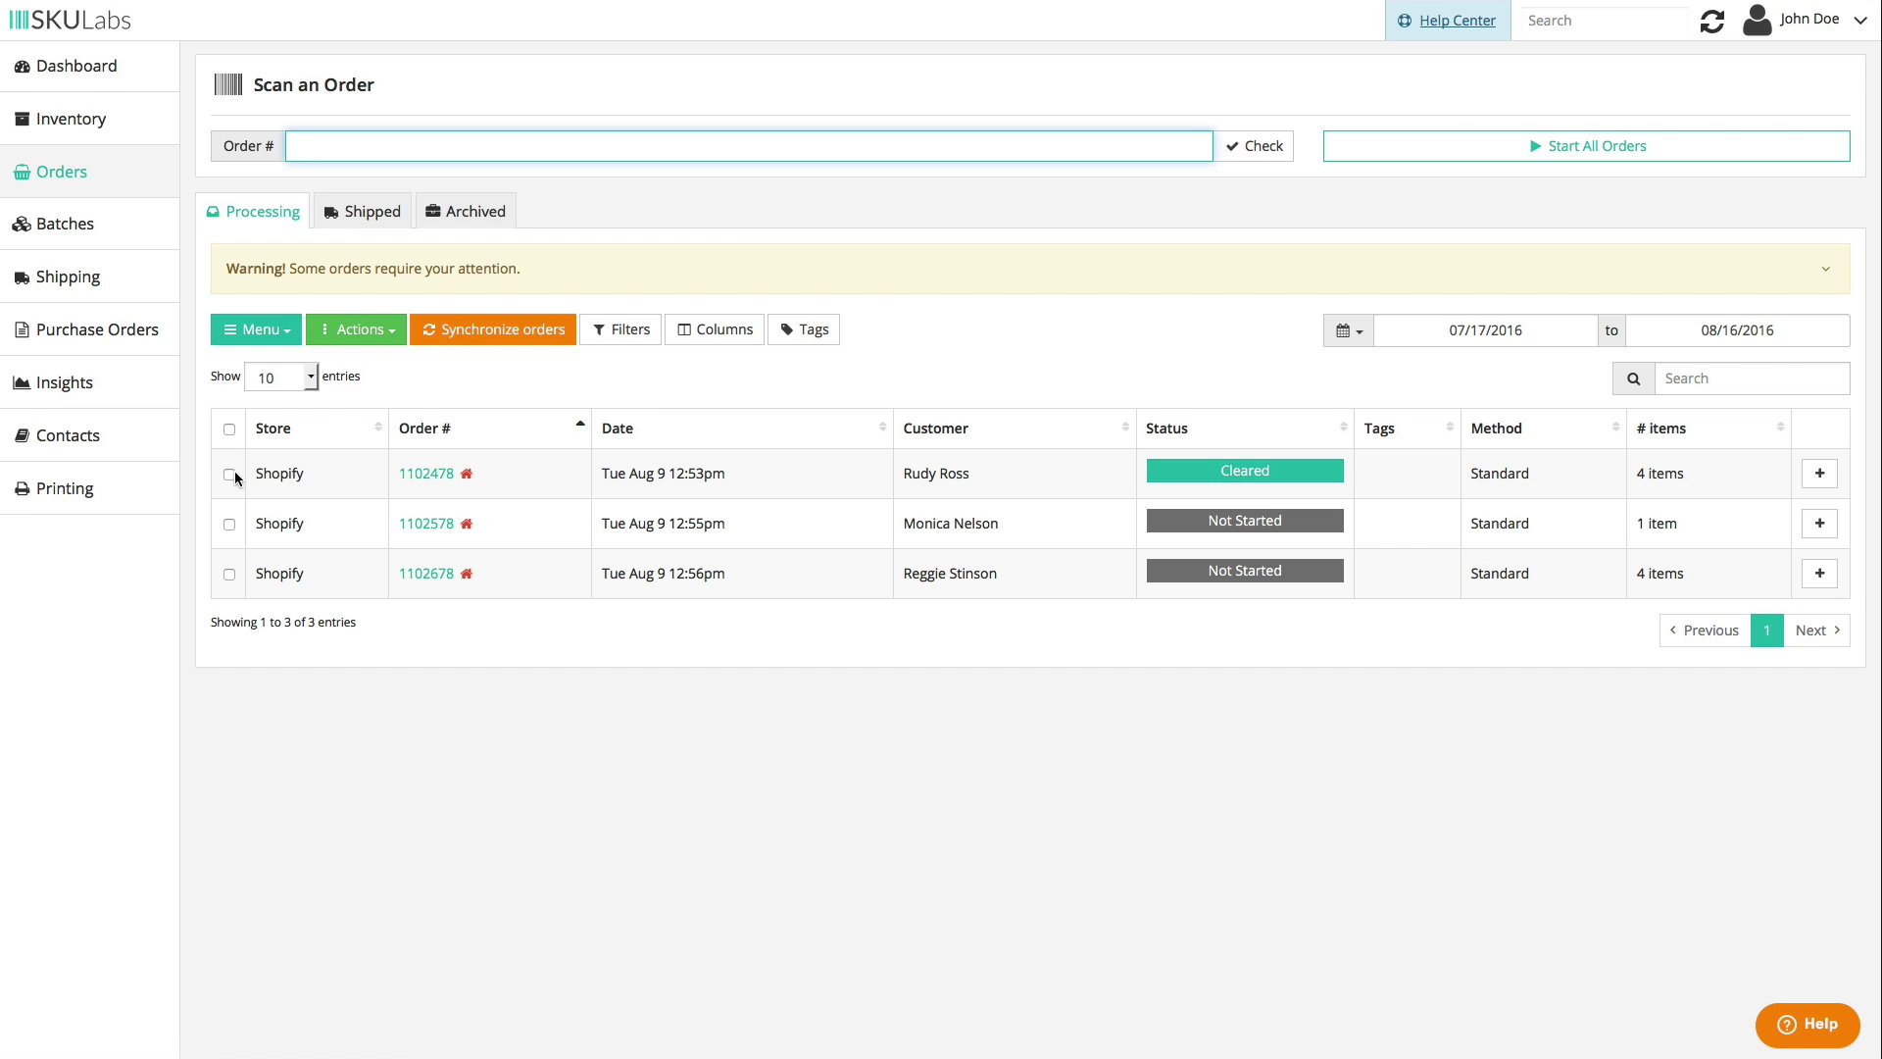
- Check orders 1102478, 1102578 and 1102678 and print their packing slips via Actions
click(229, 476)
click(229, 525)
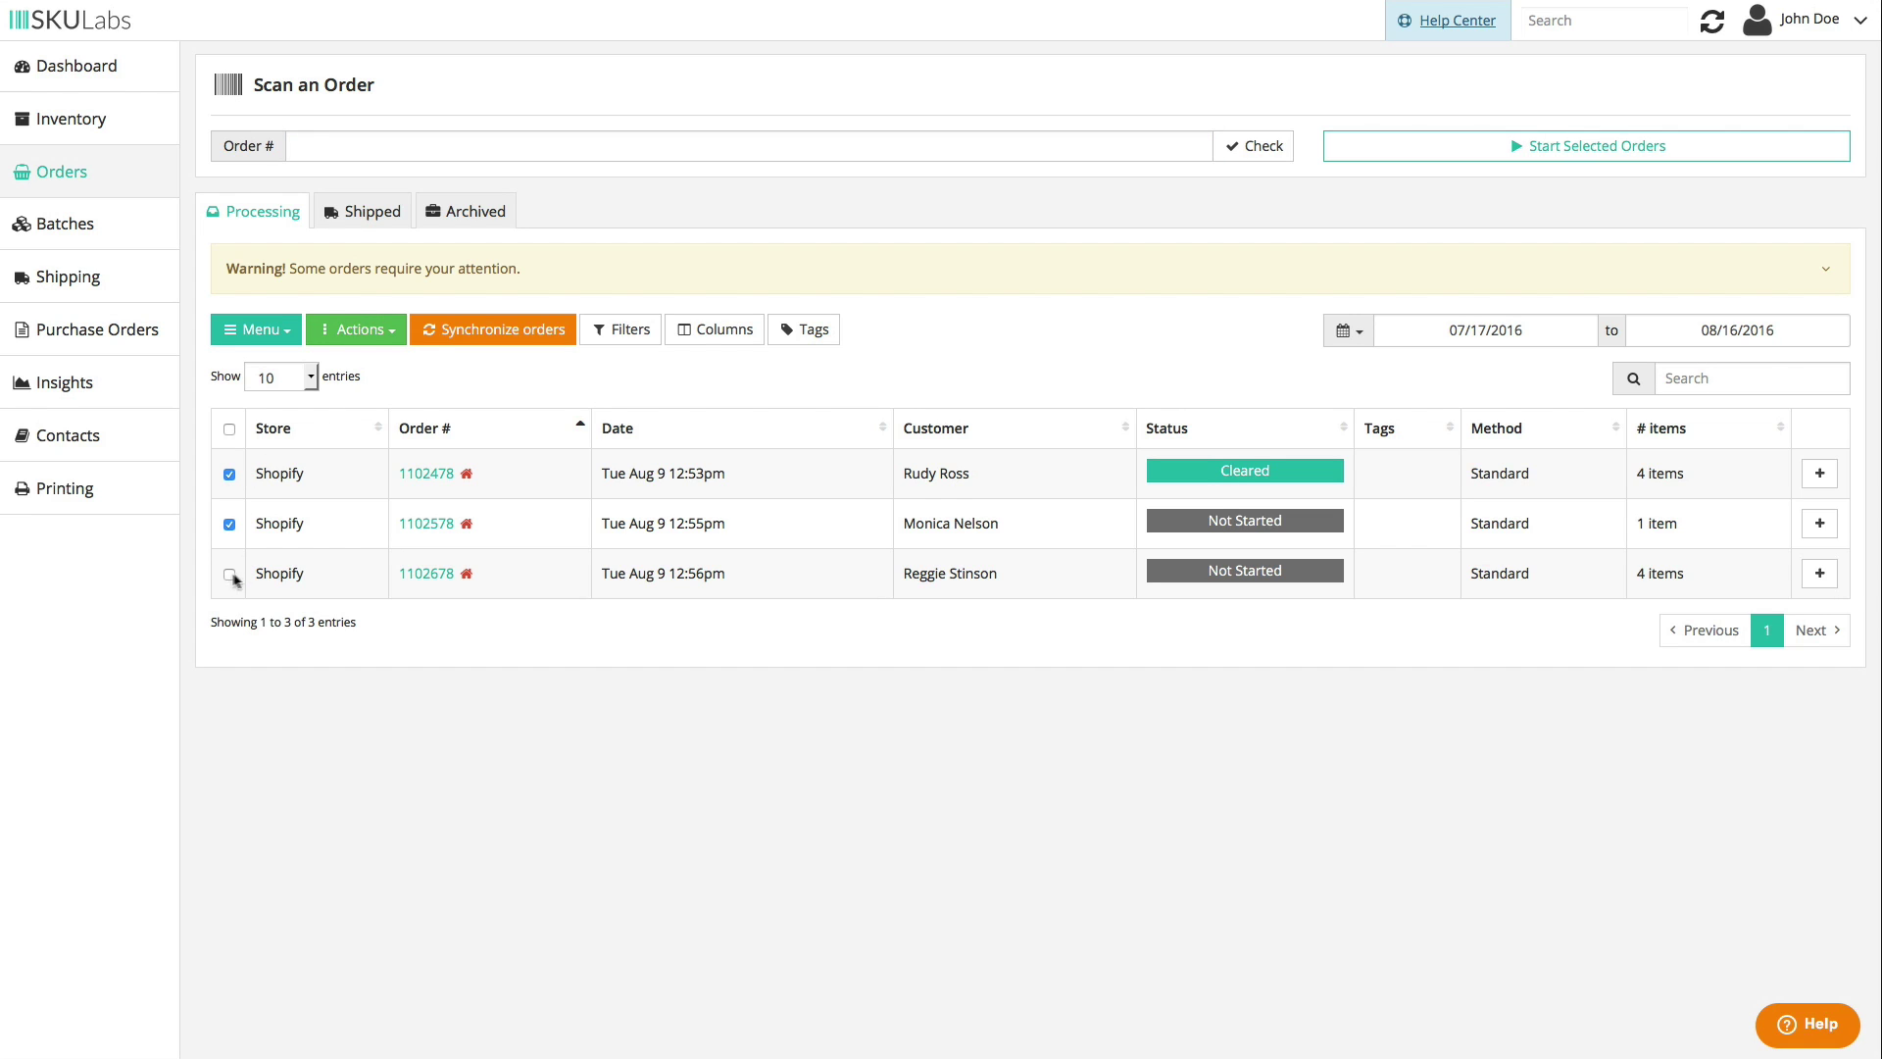
click(230, 574)
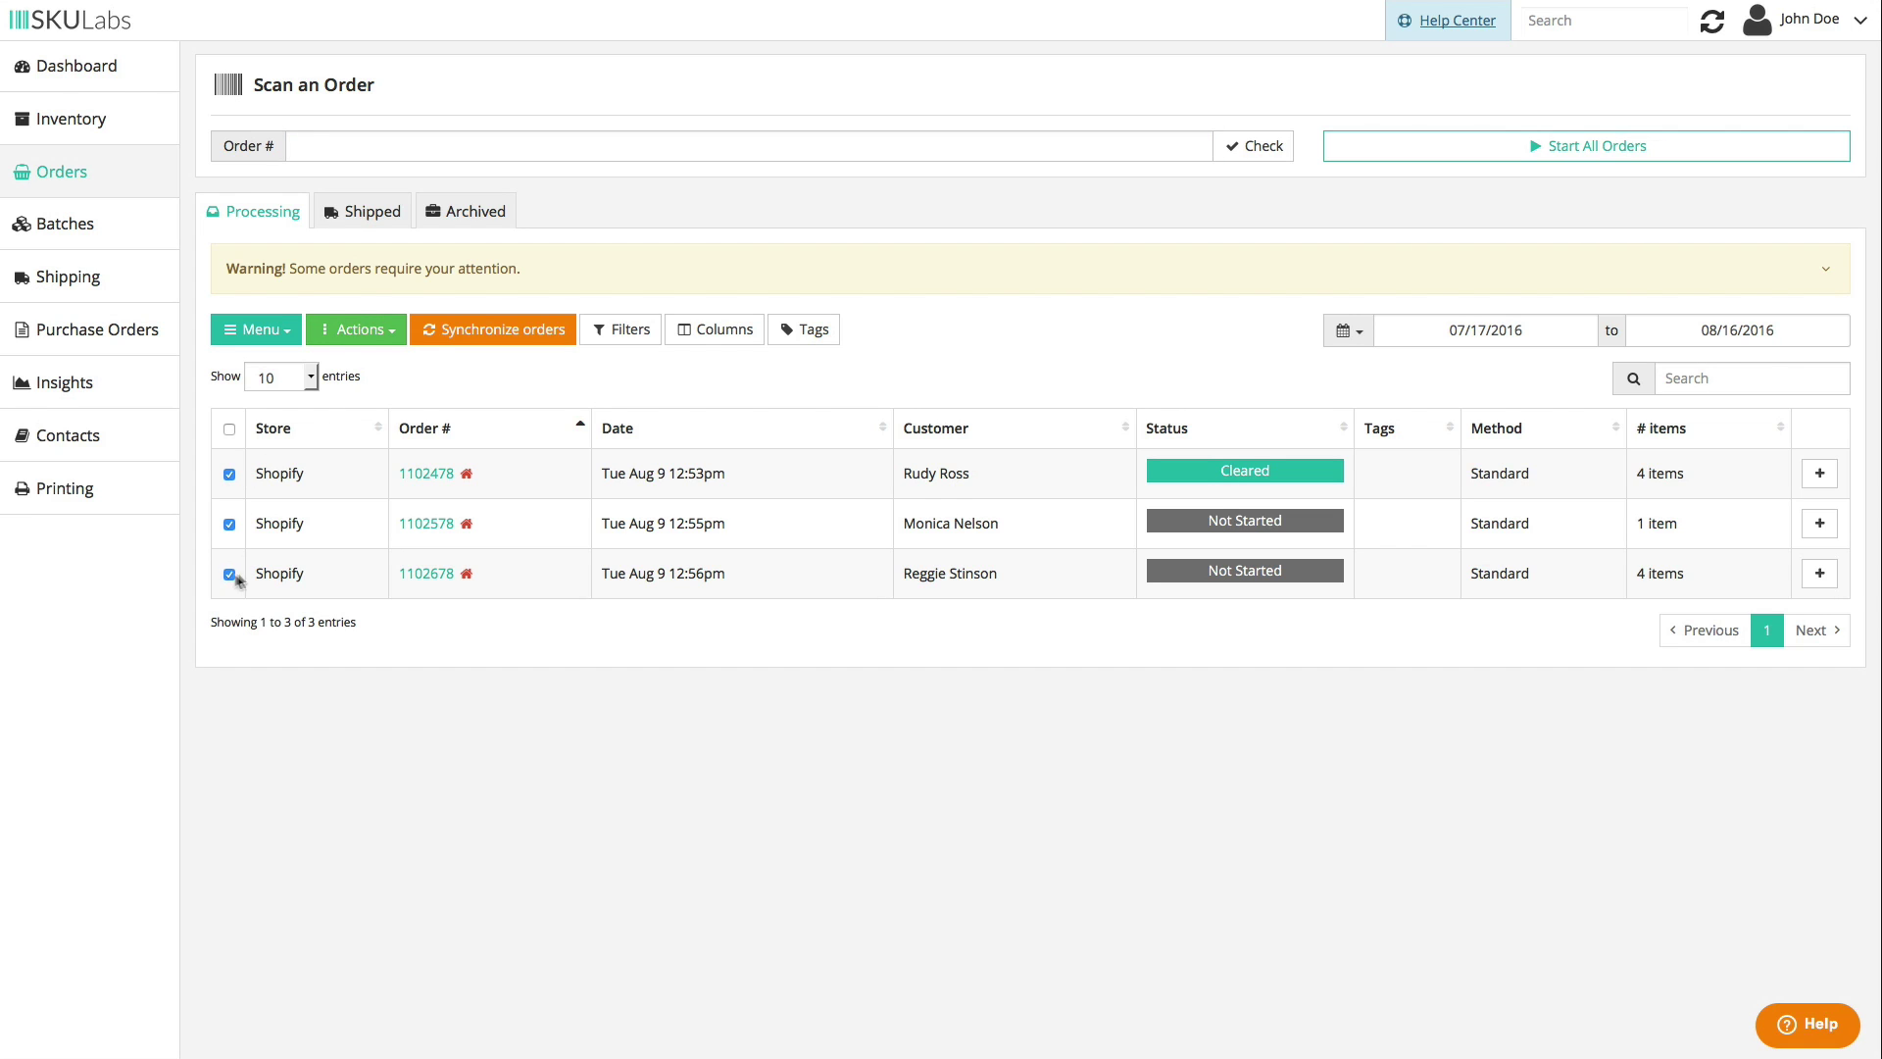
click(350, 338)
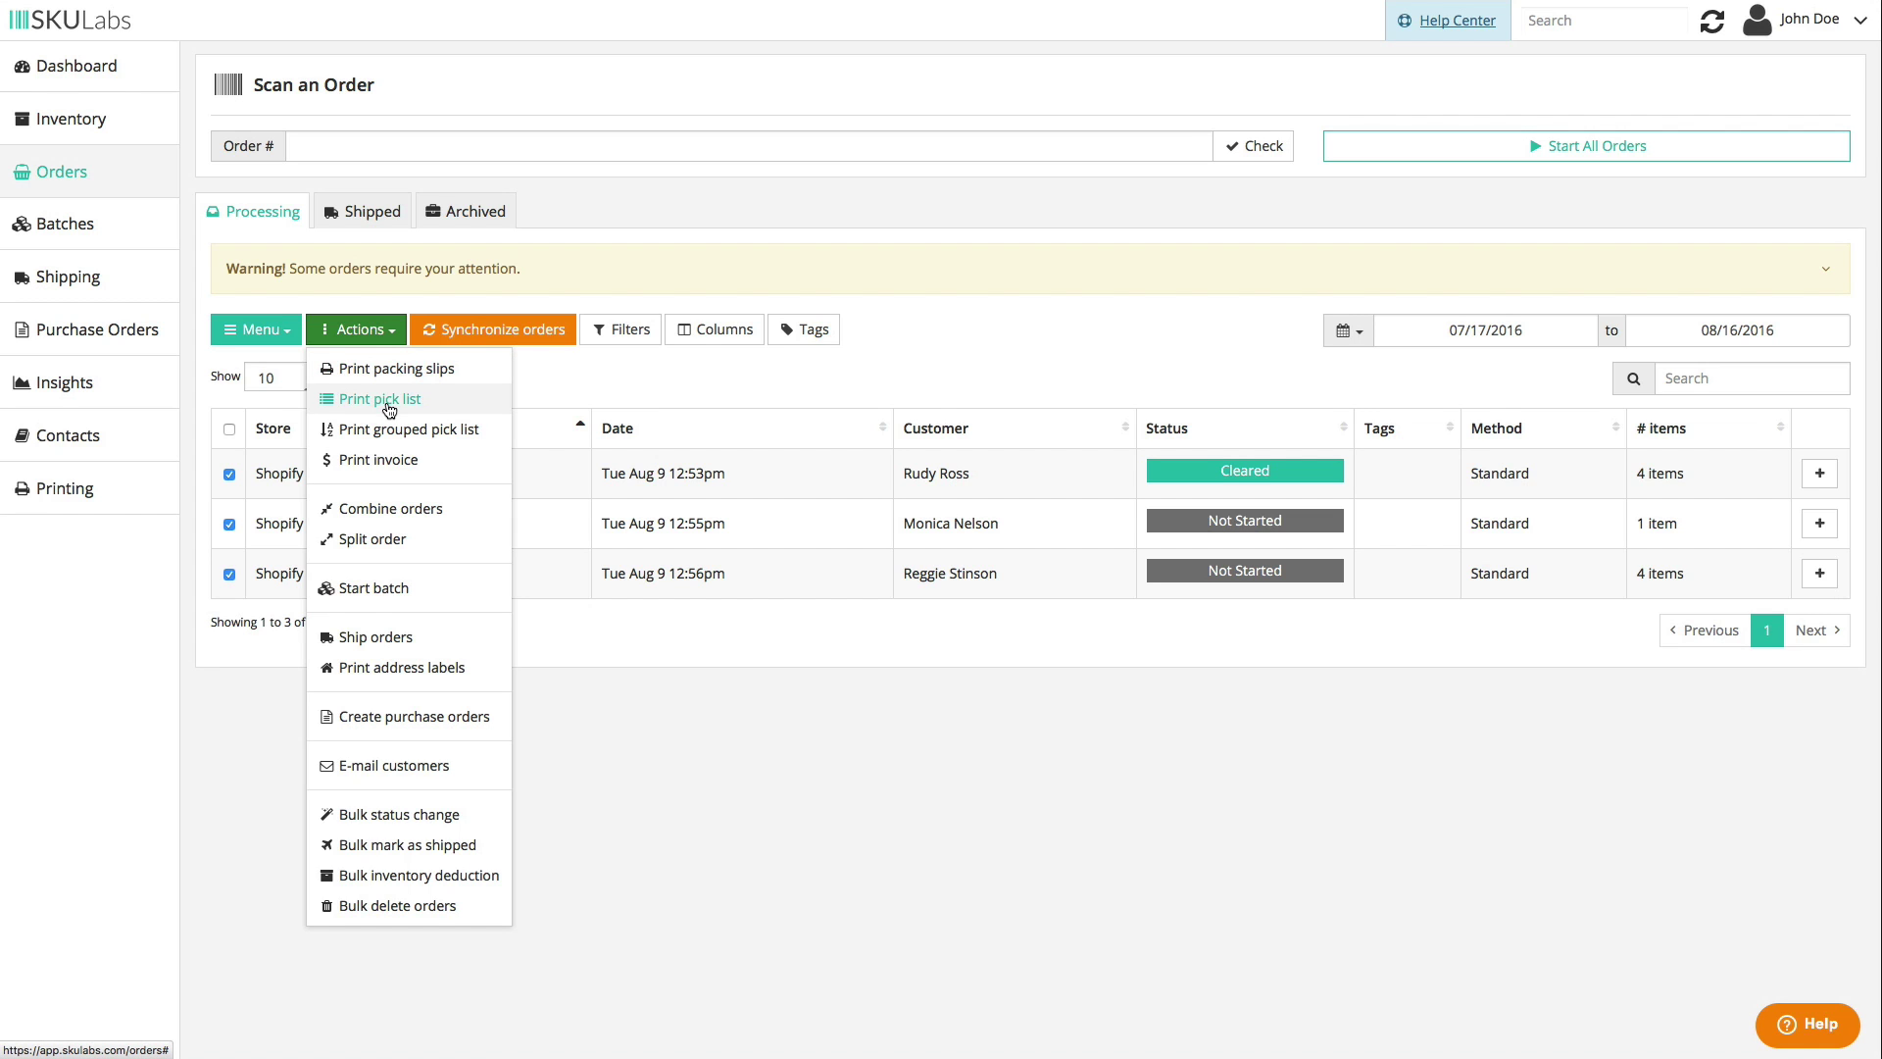
click(468, 372)
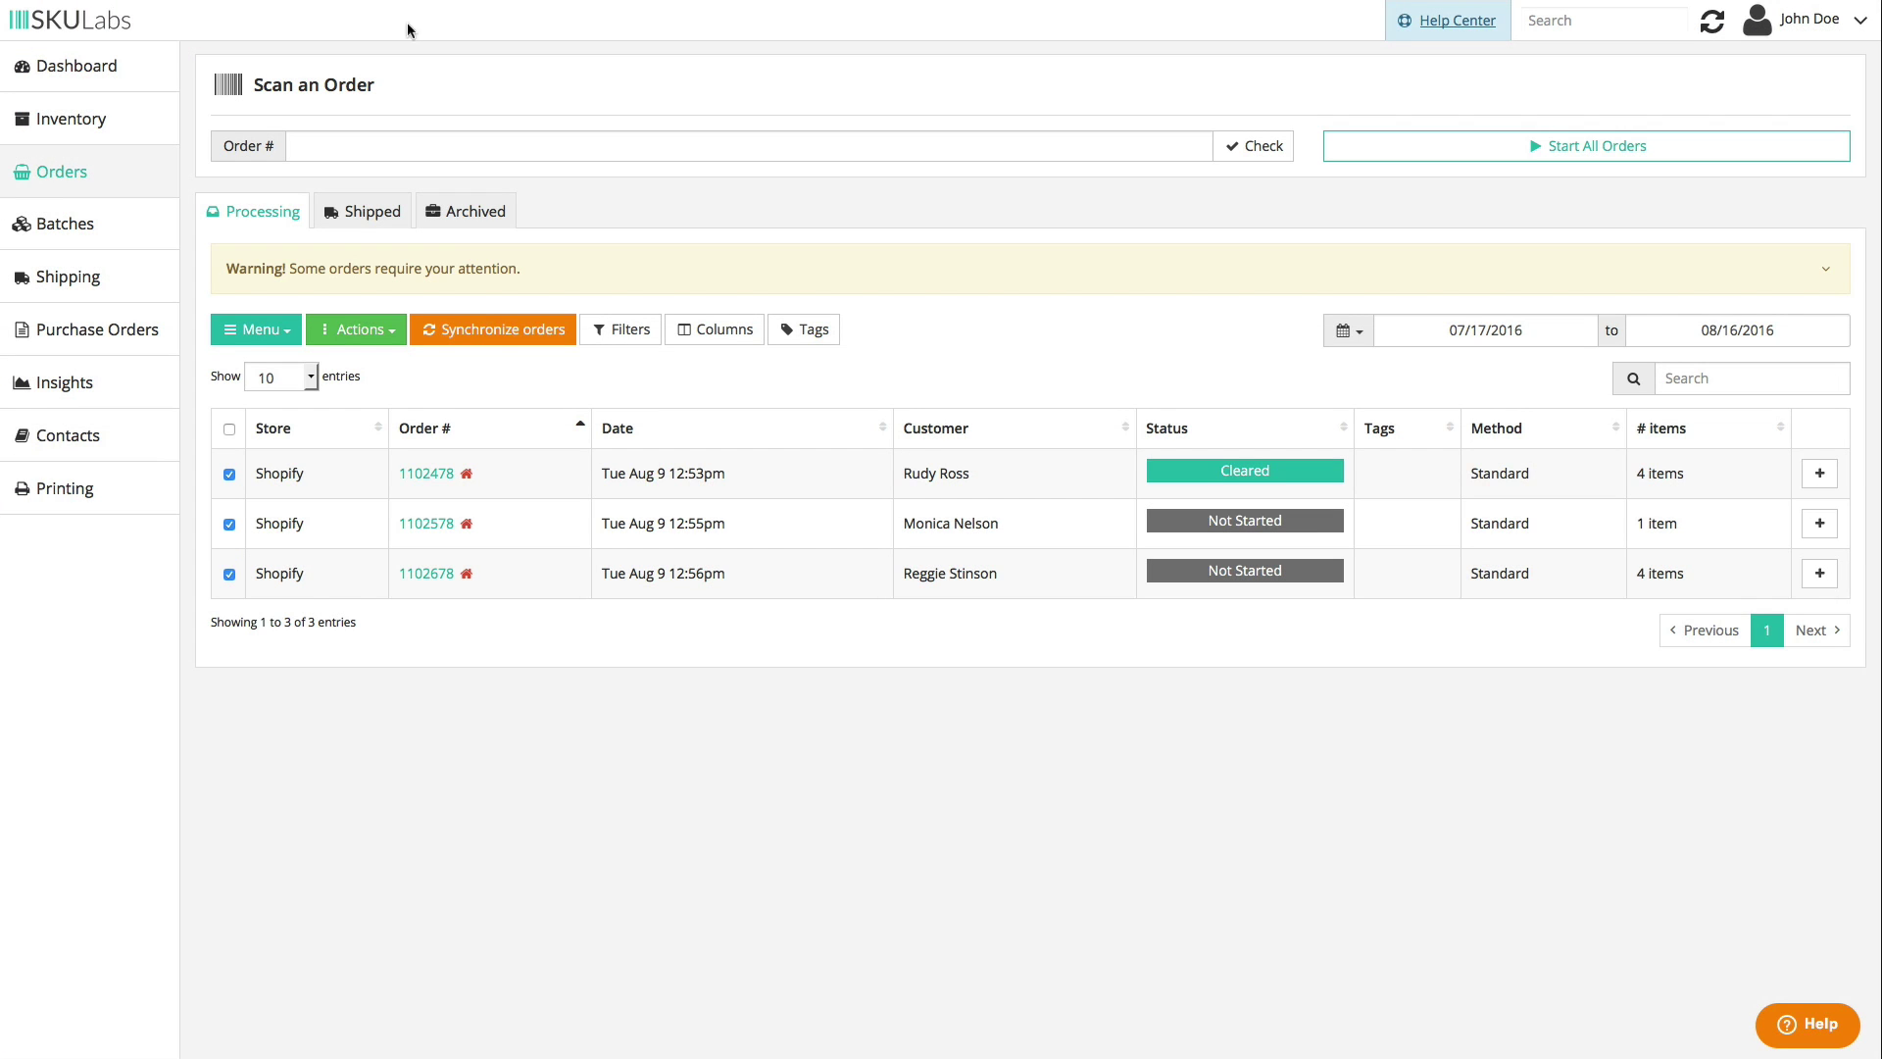
click(385, 330)
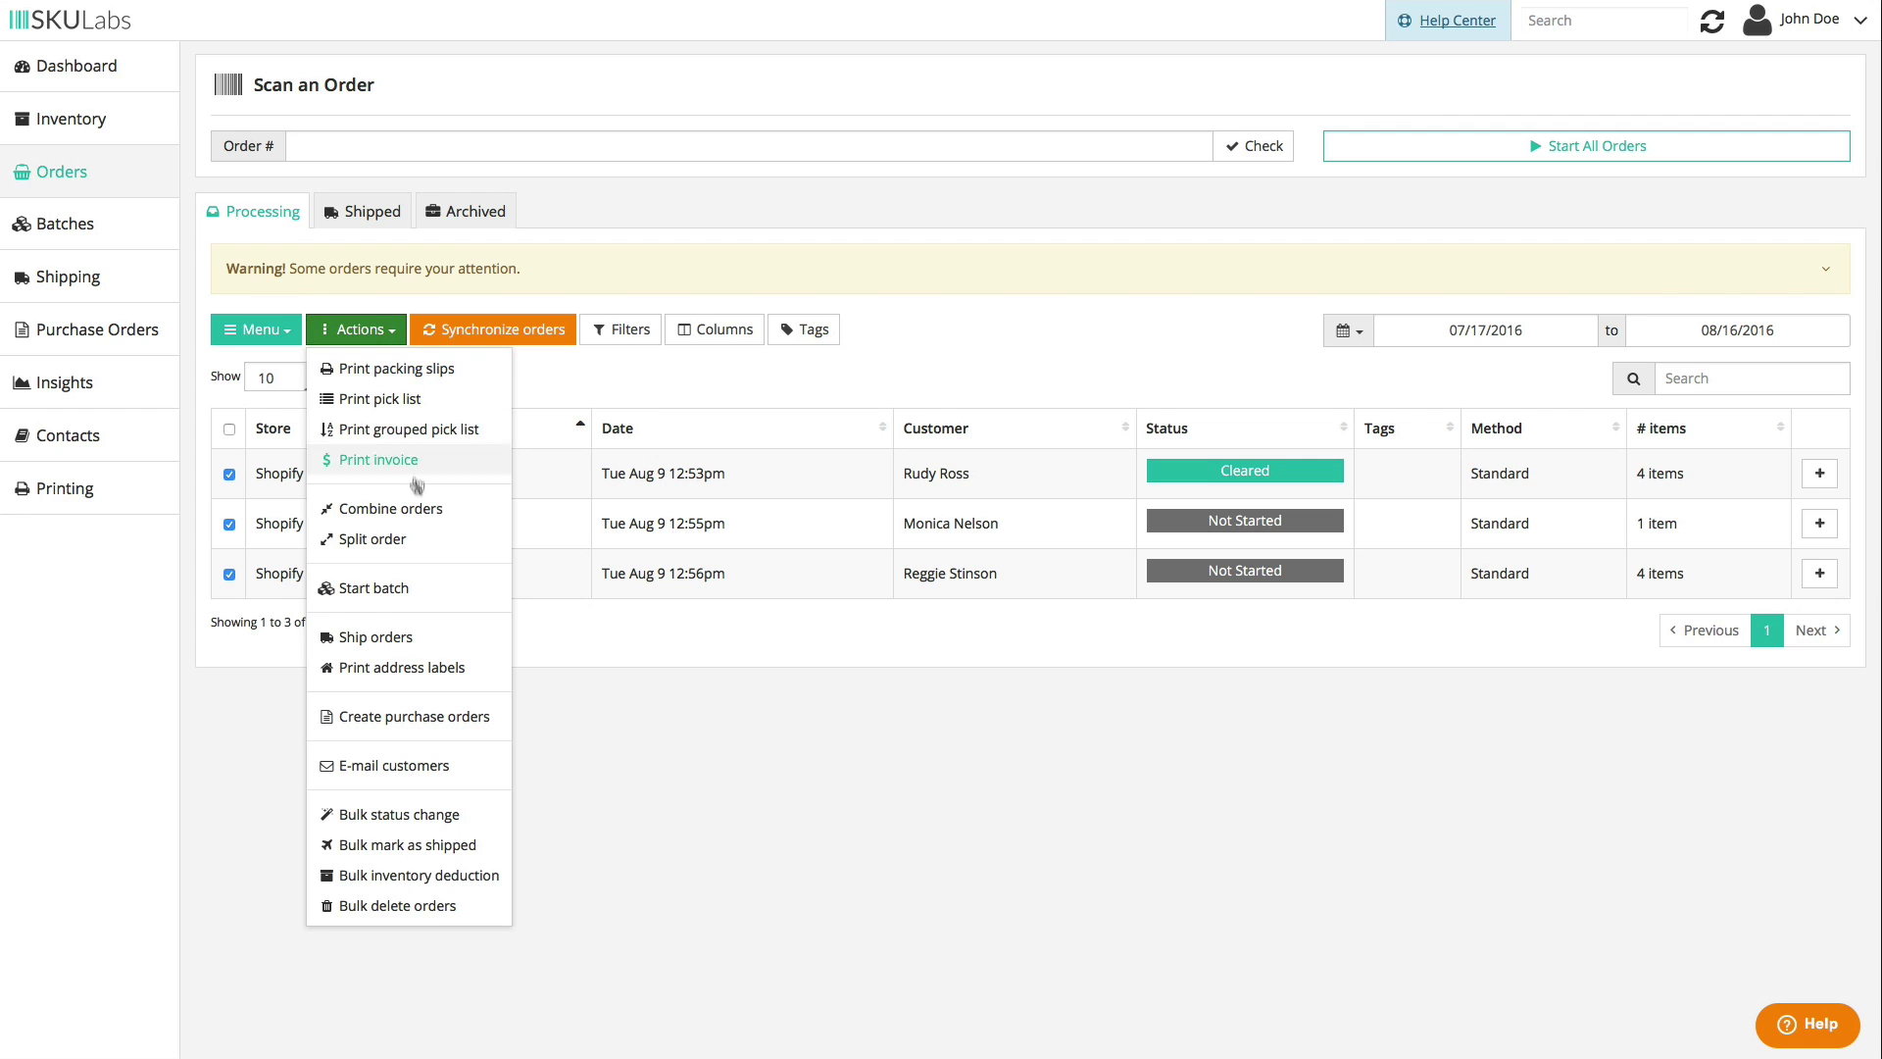
- Ship the three orders in bulk, editing order 1102578 to 4 oz via USPS - First Class Mail
click(437, 637)
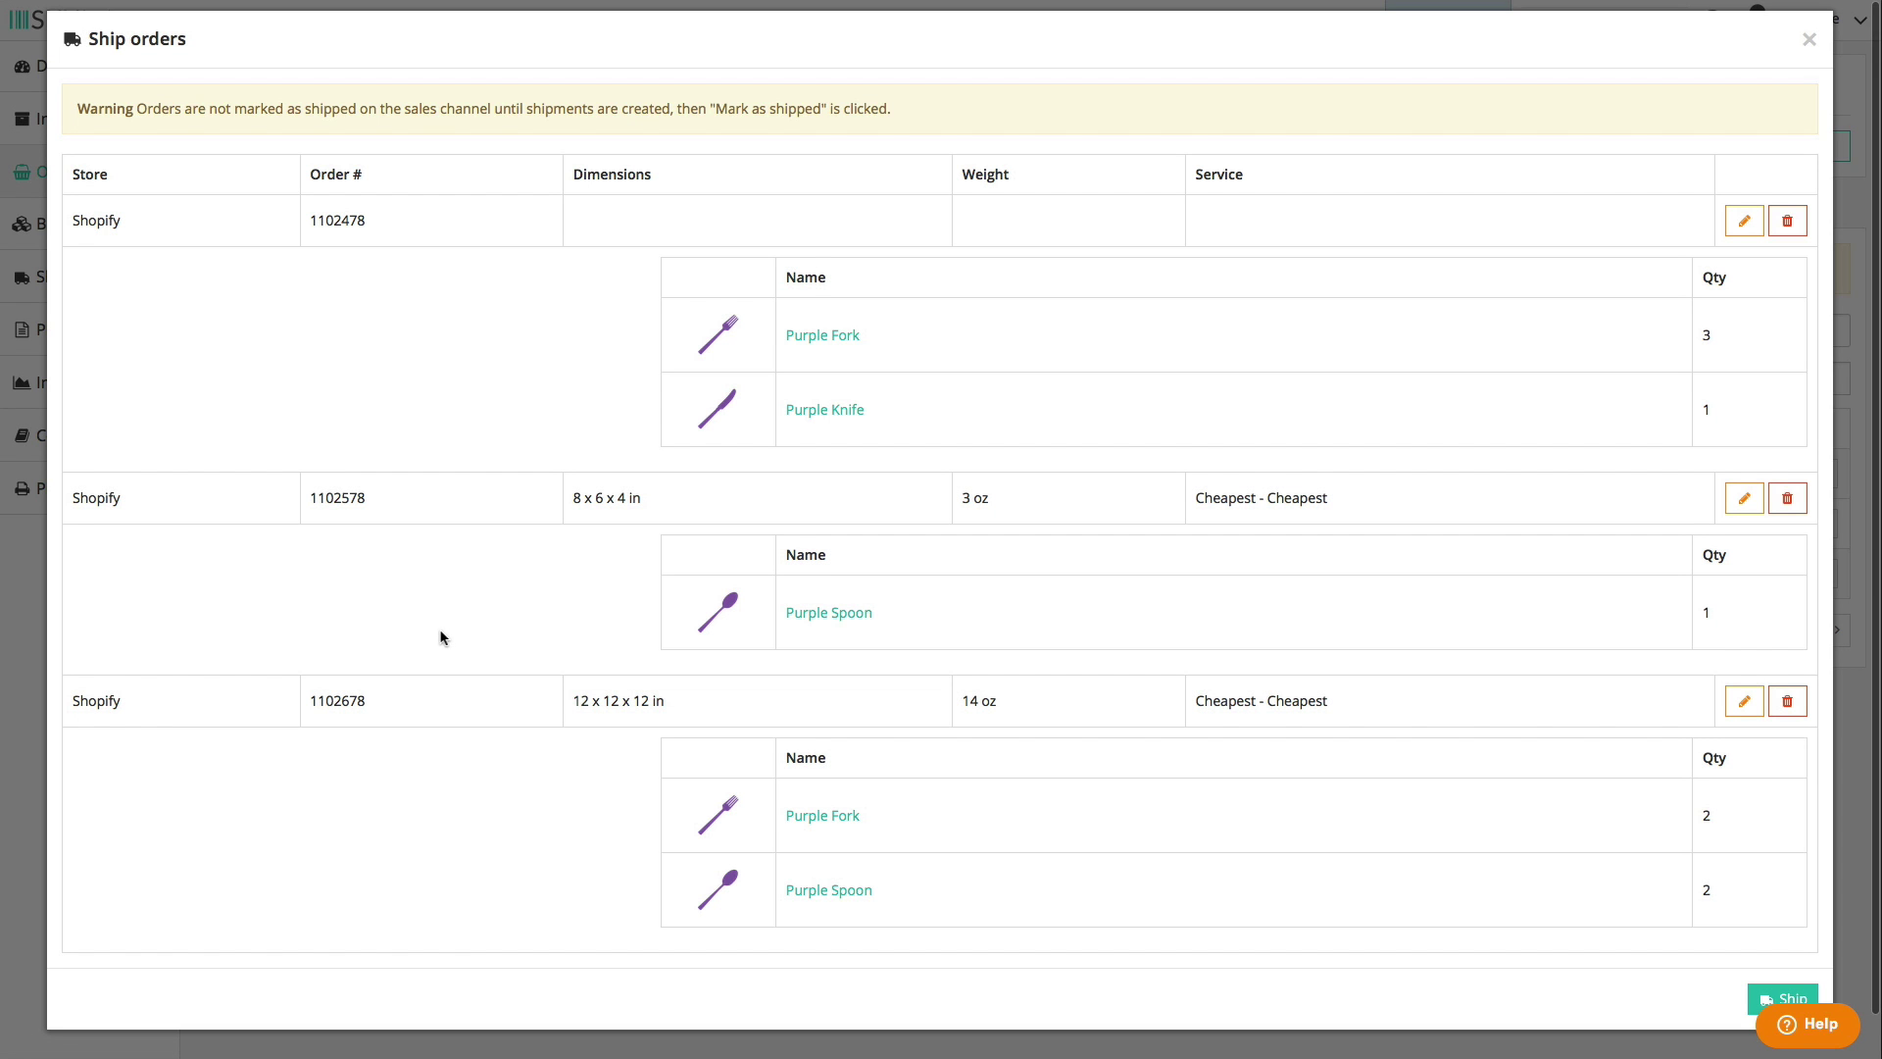
scroll(488, 614, down, 1)
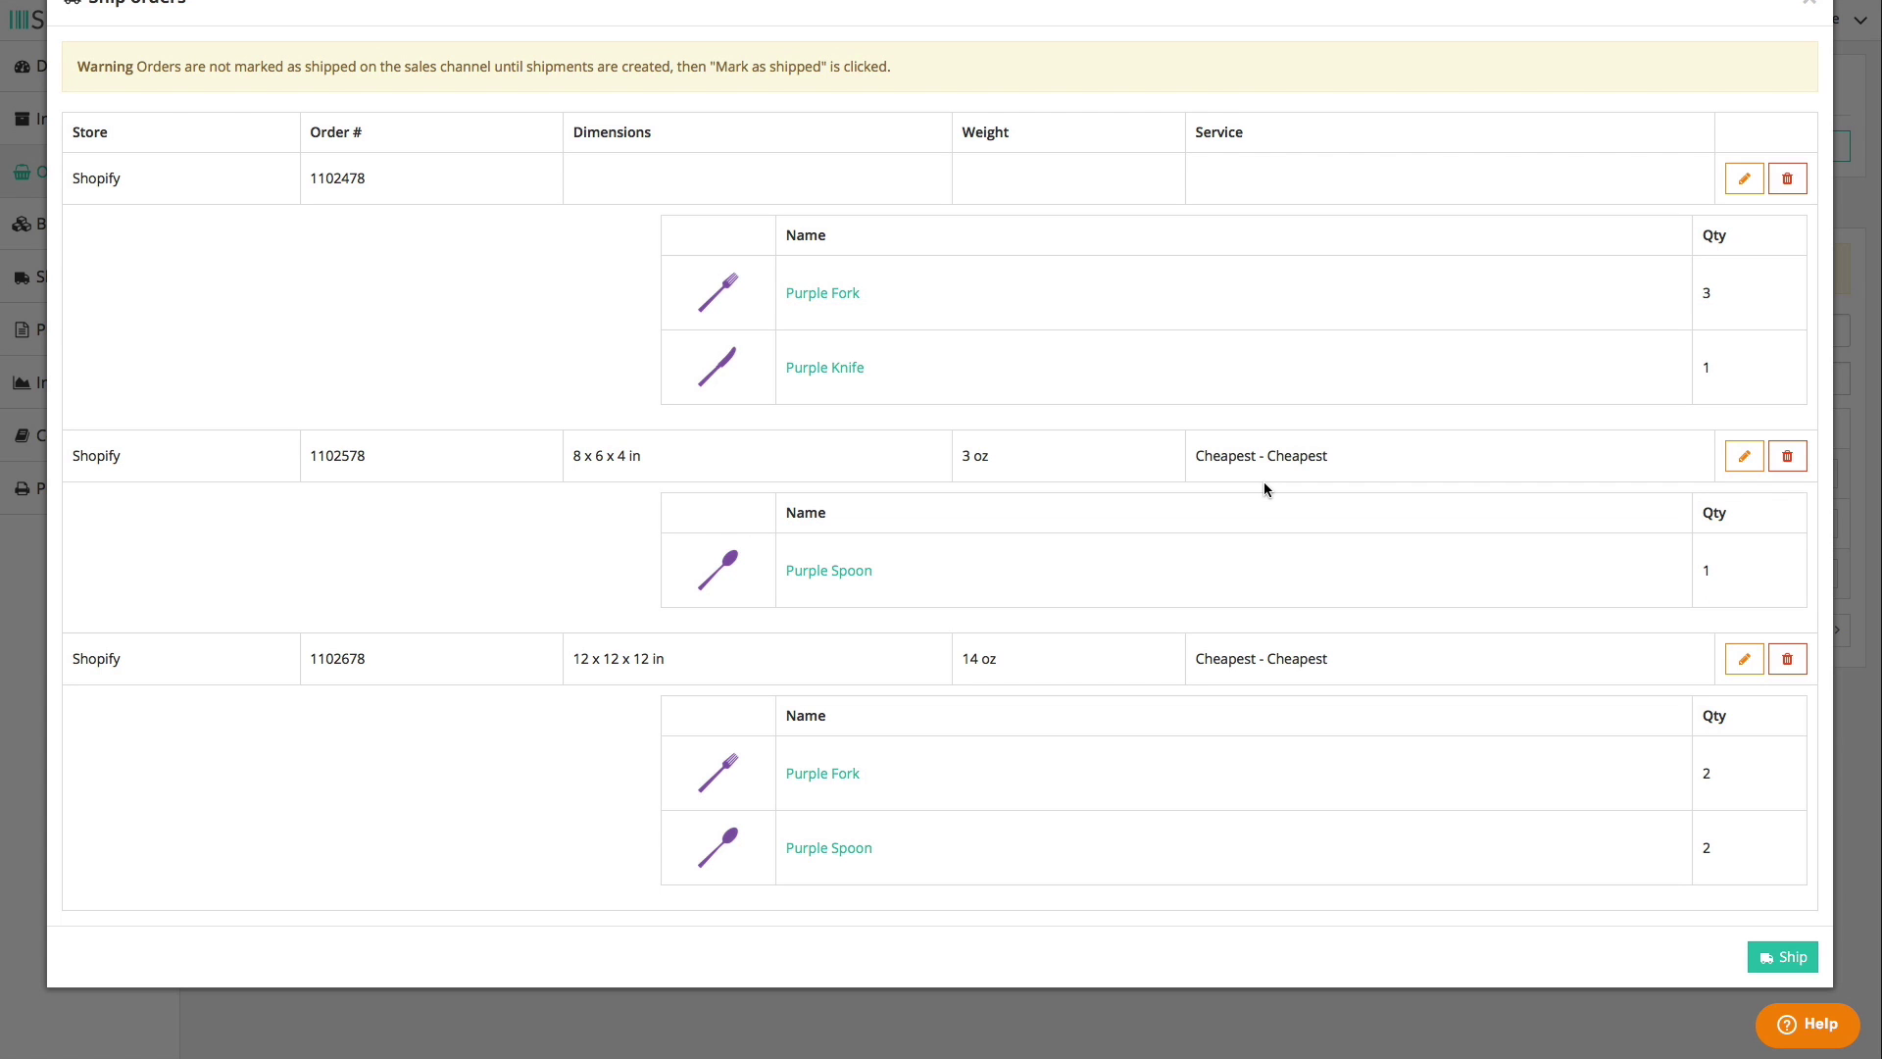
click(1743, 455)
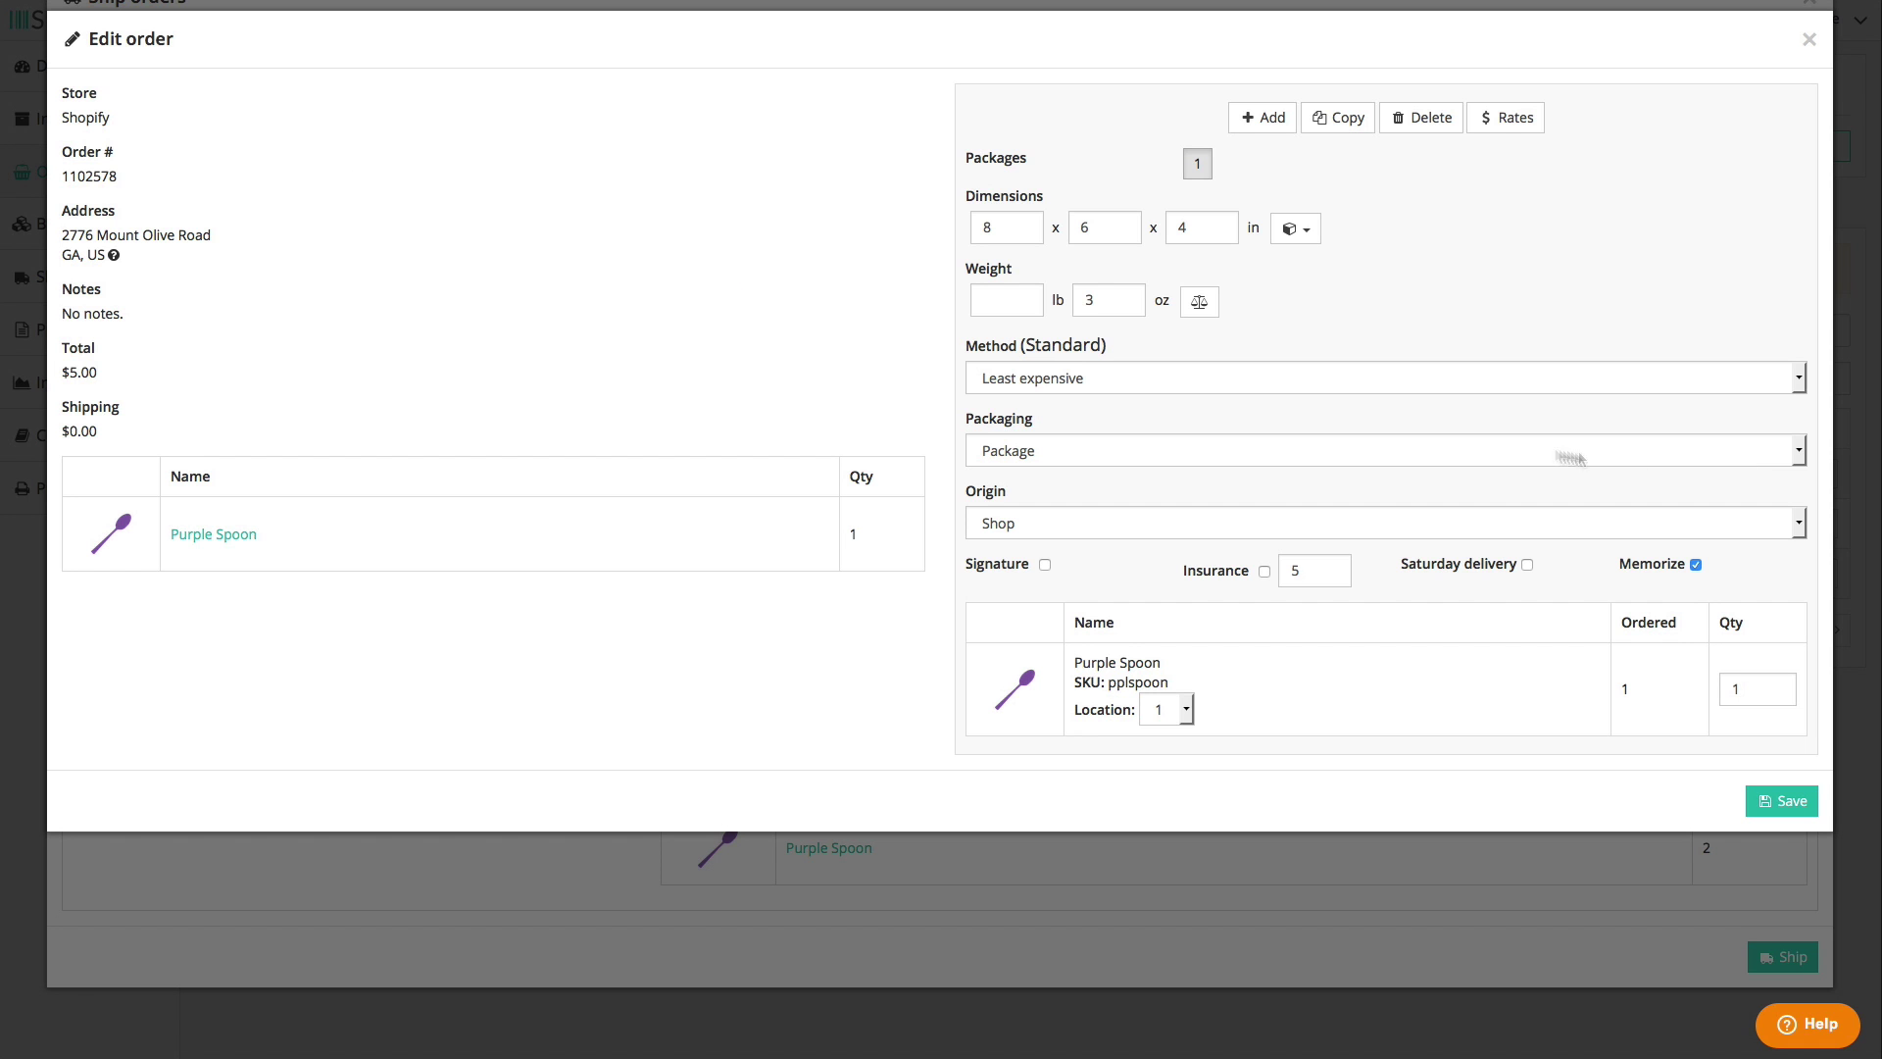
double_click(1114, 306)
text(4)
click(1115, 384)
click(1118, 503)
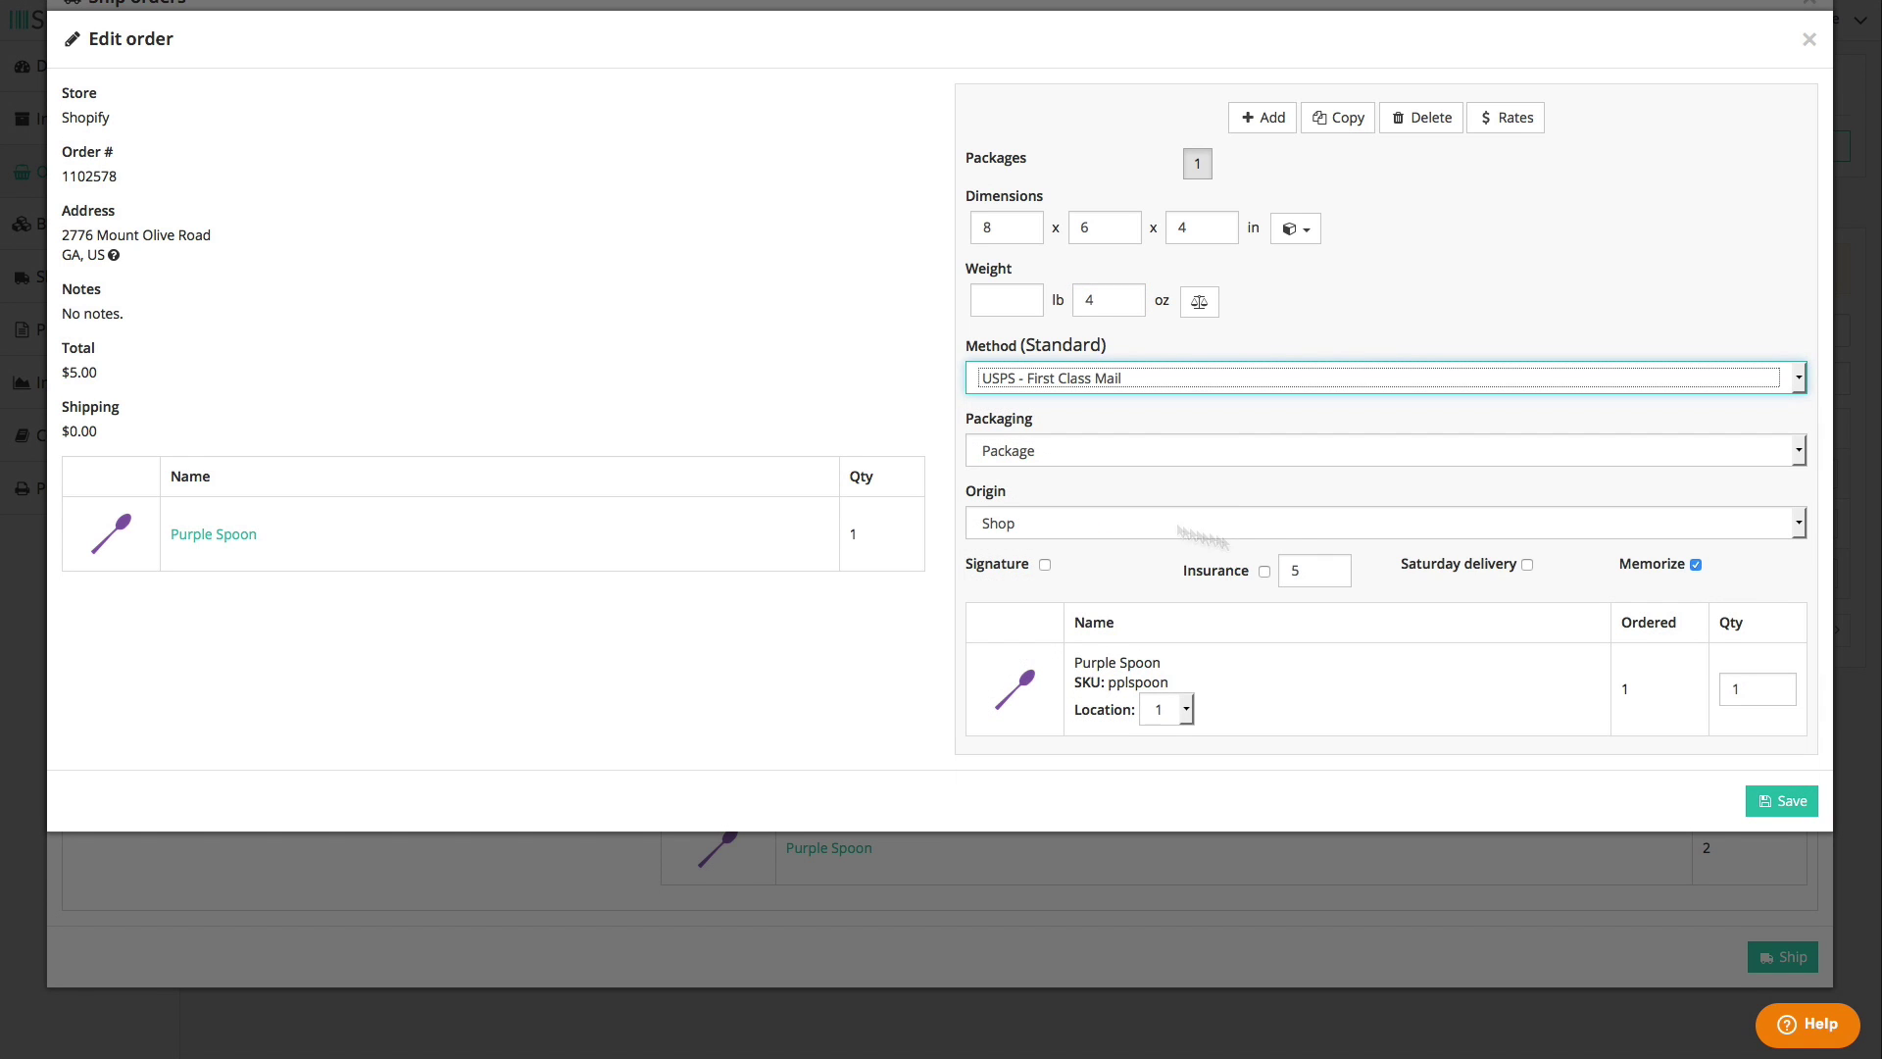
click(1782, 801)
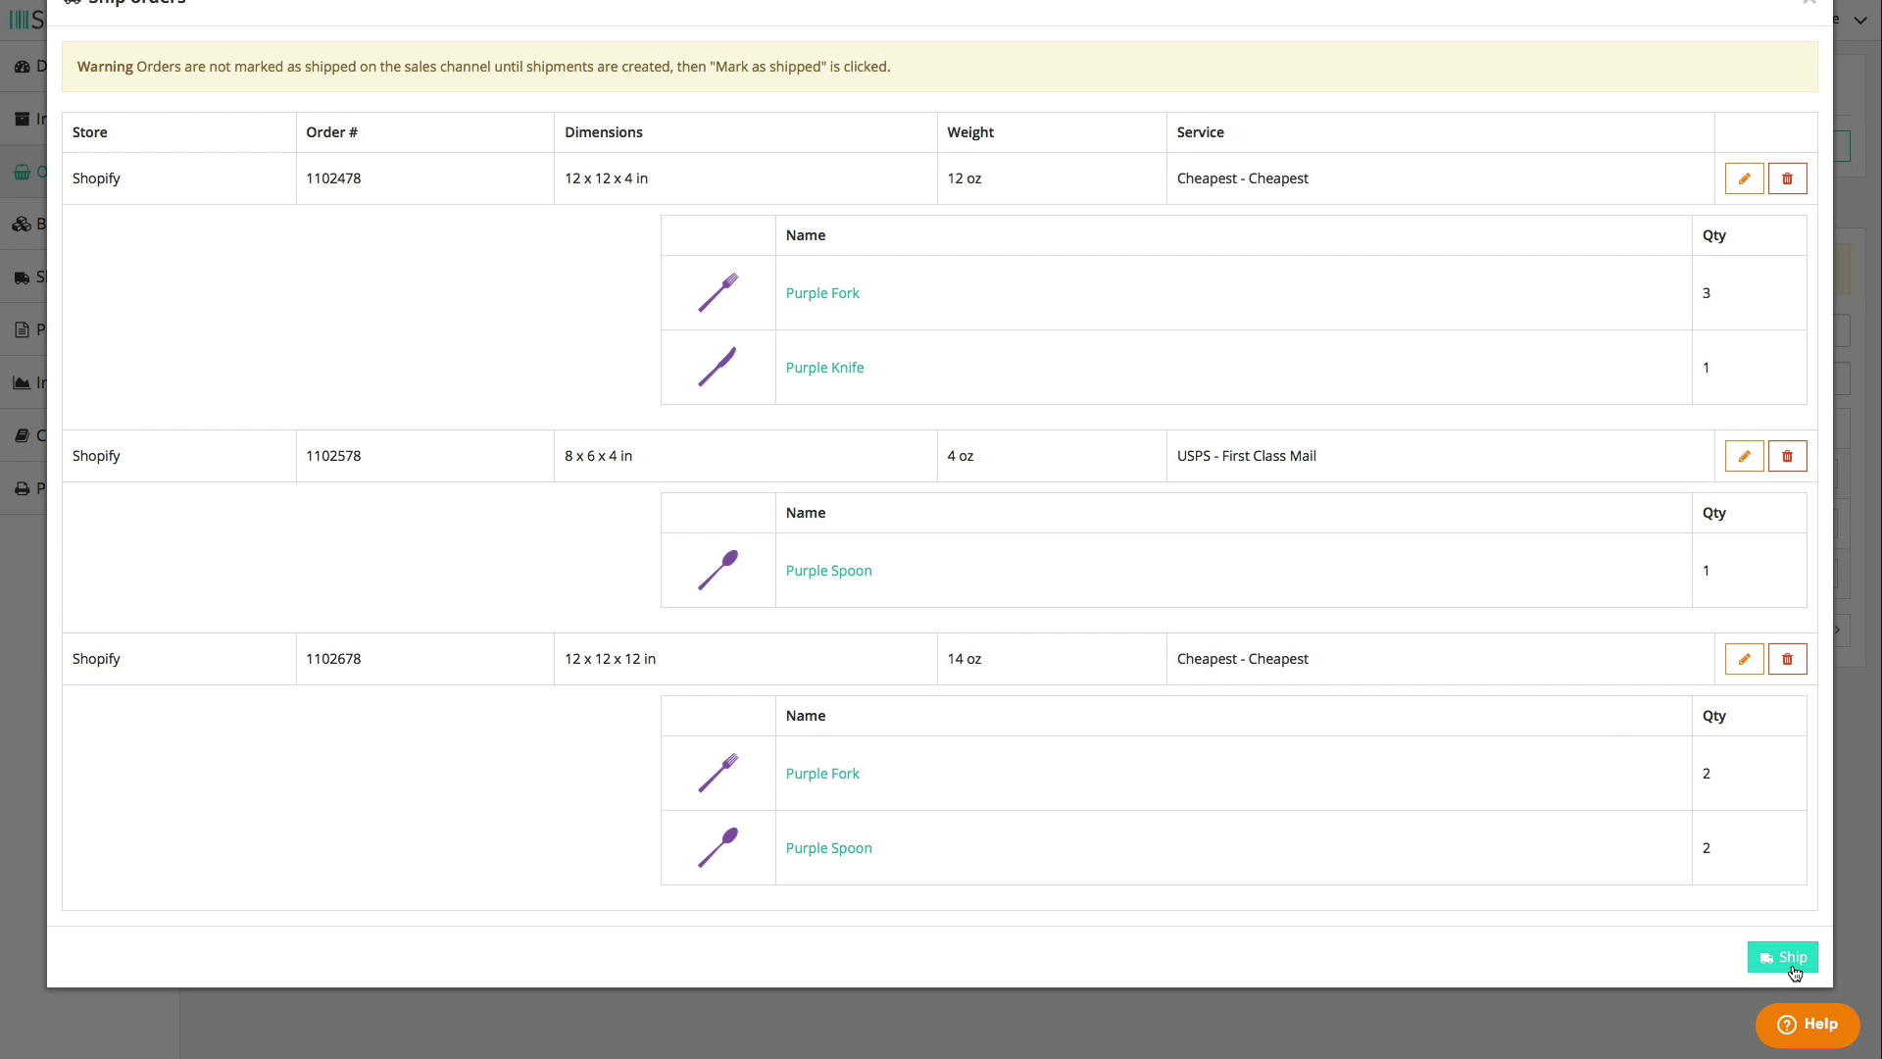
scroll(1803, 122, up, 1)
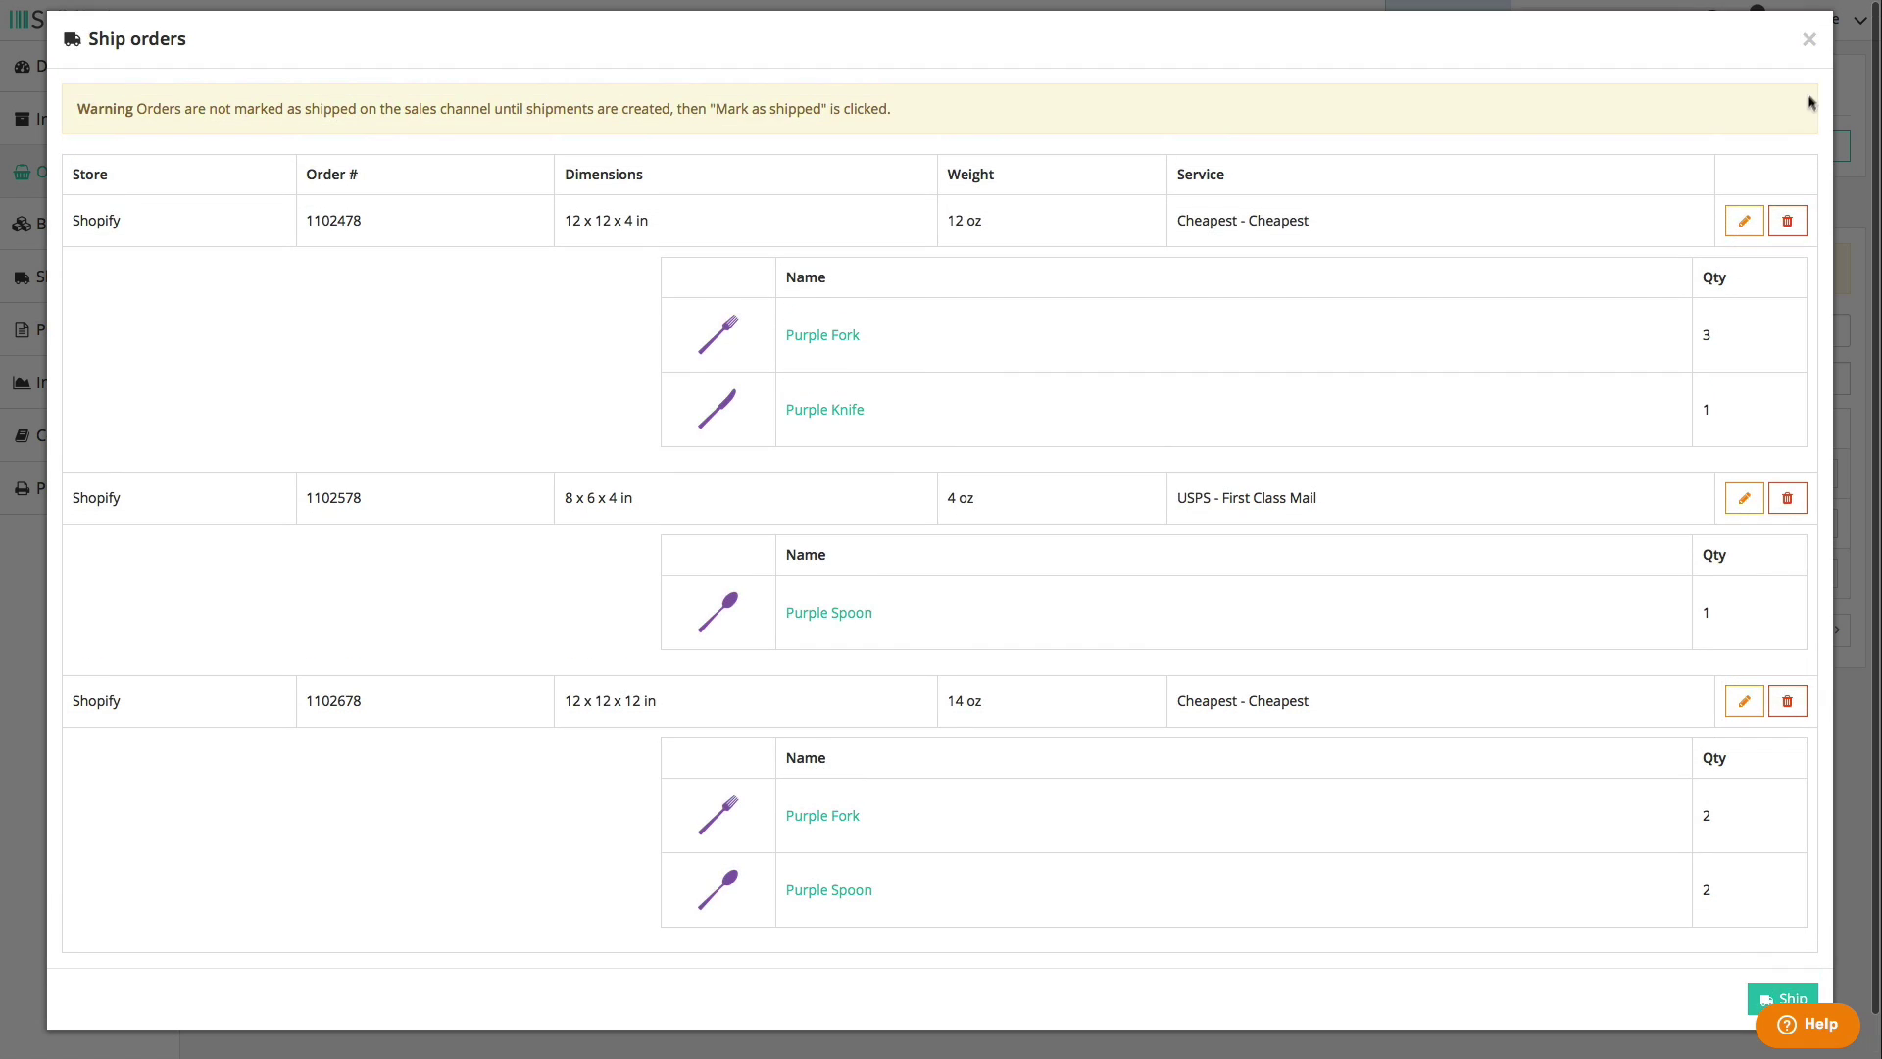
click(1812, 47)
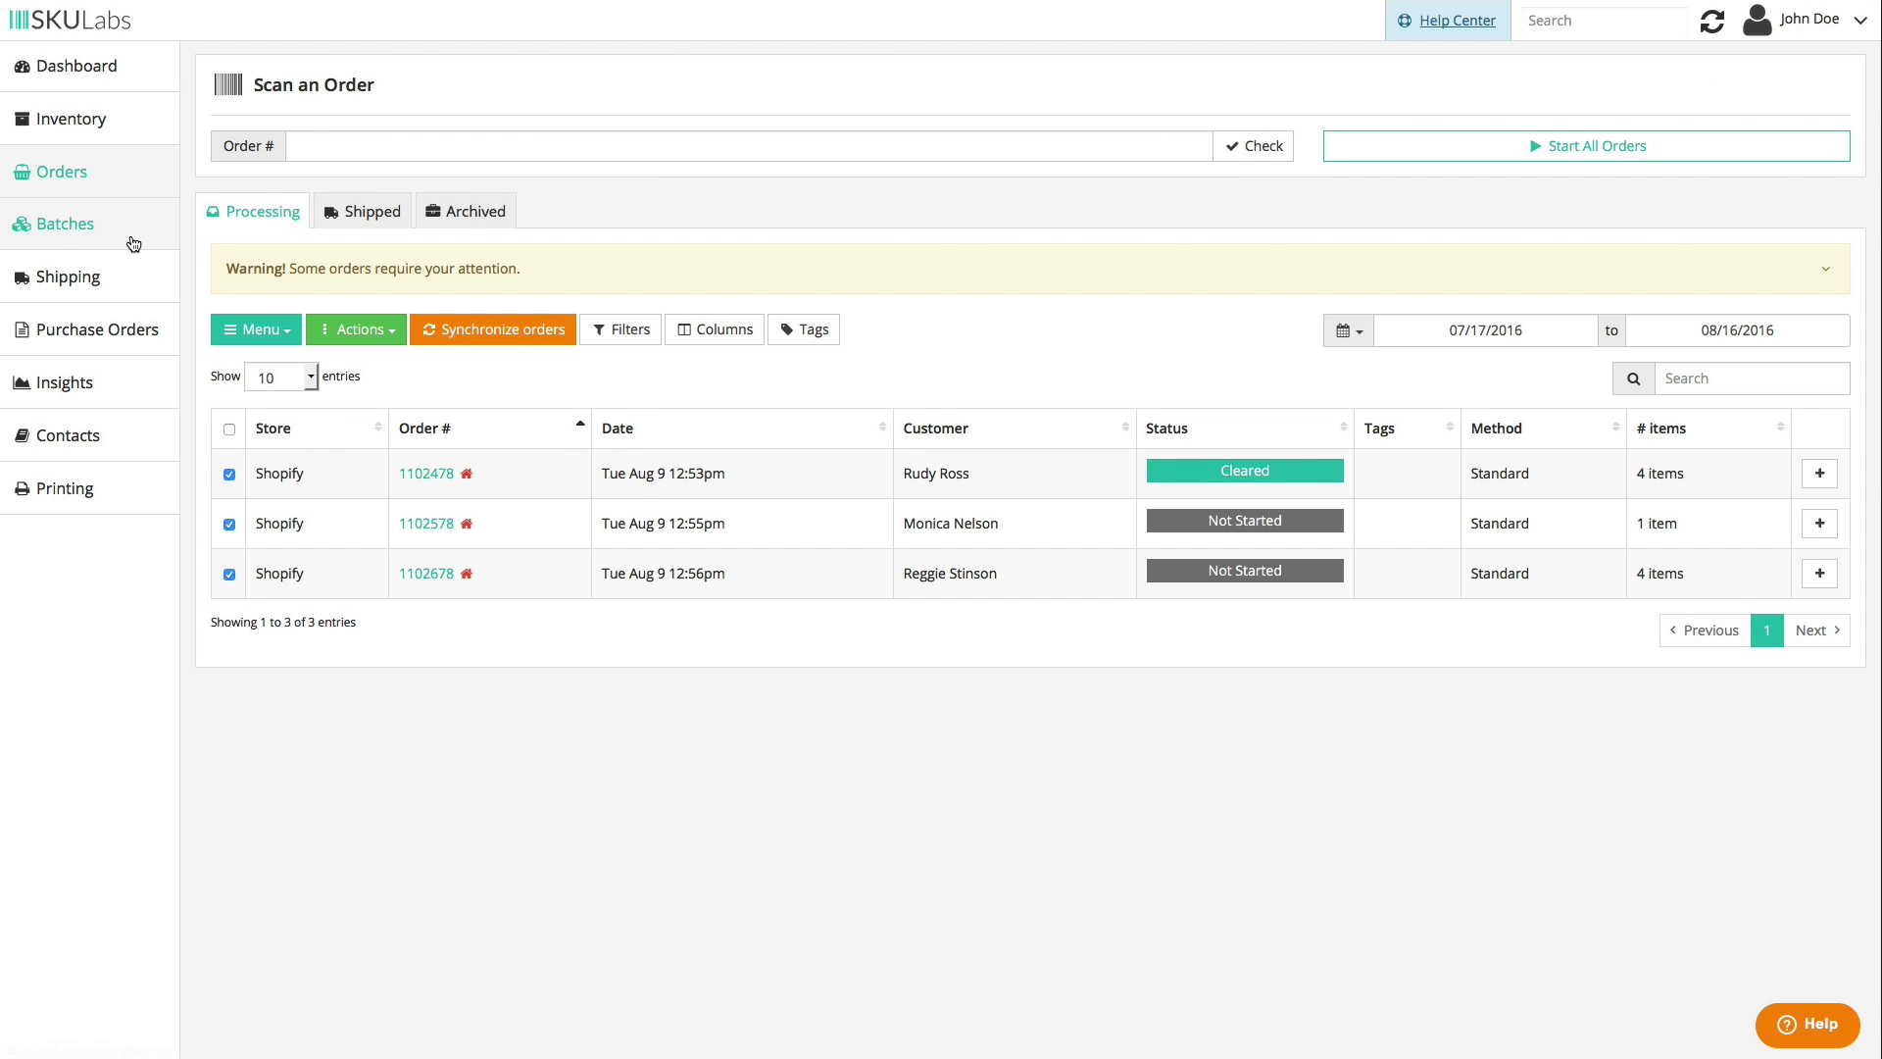
- Set batch packing slips to Never print, save the settings, and start new Batch #1037
click(95, 223)
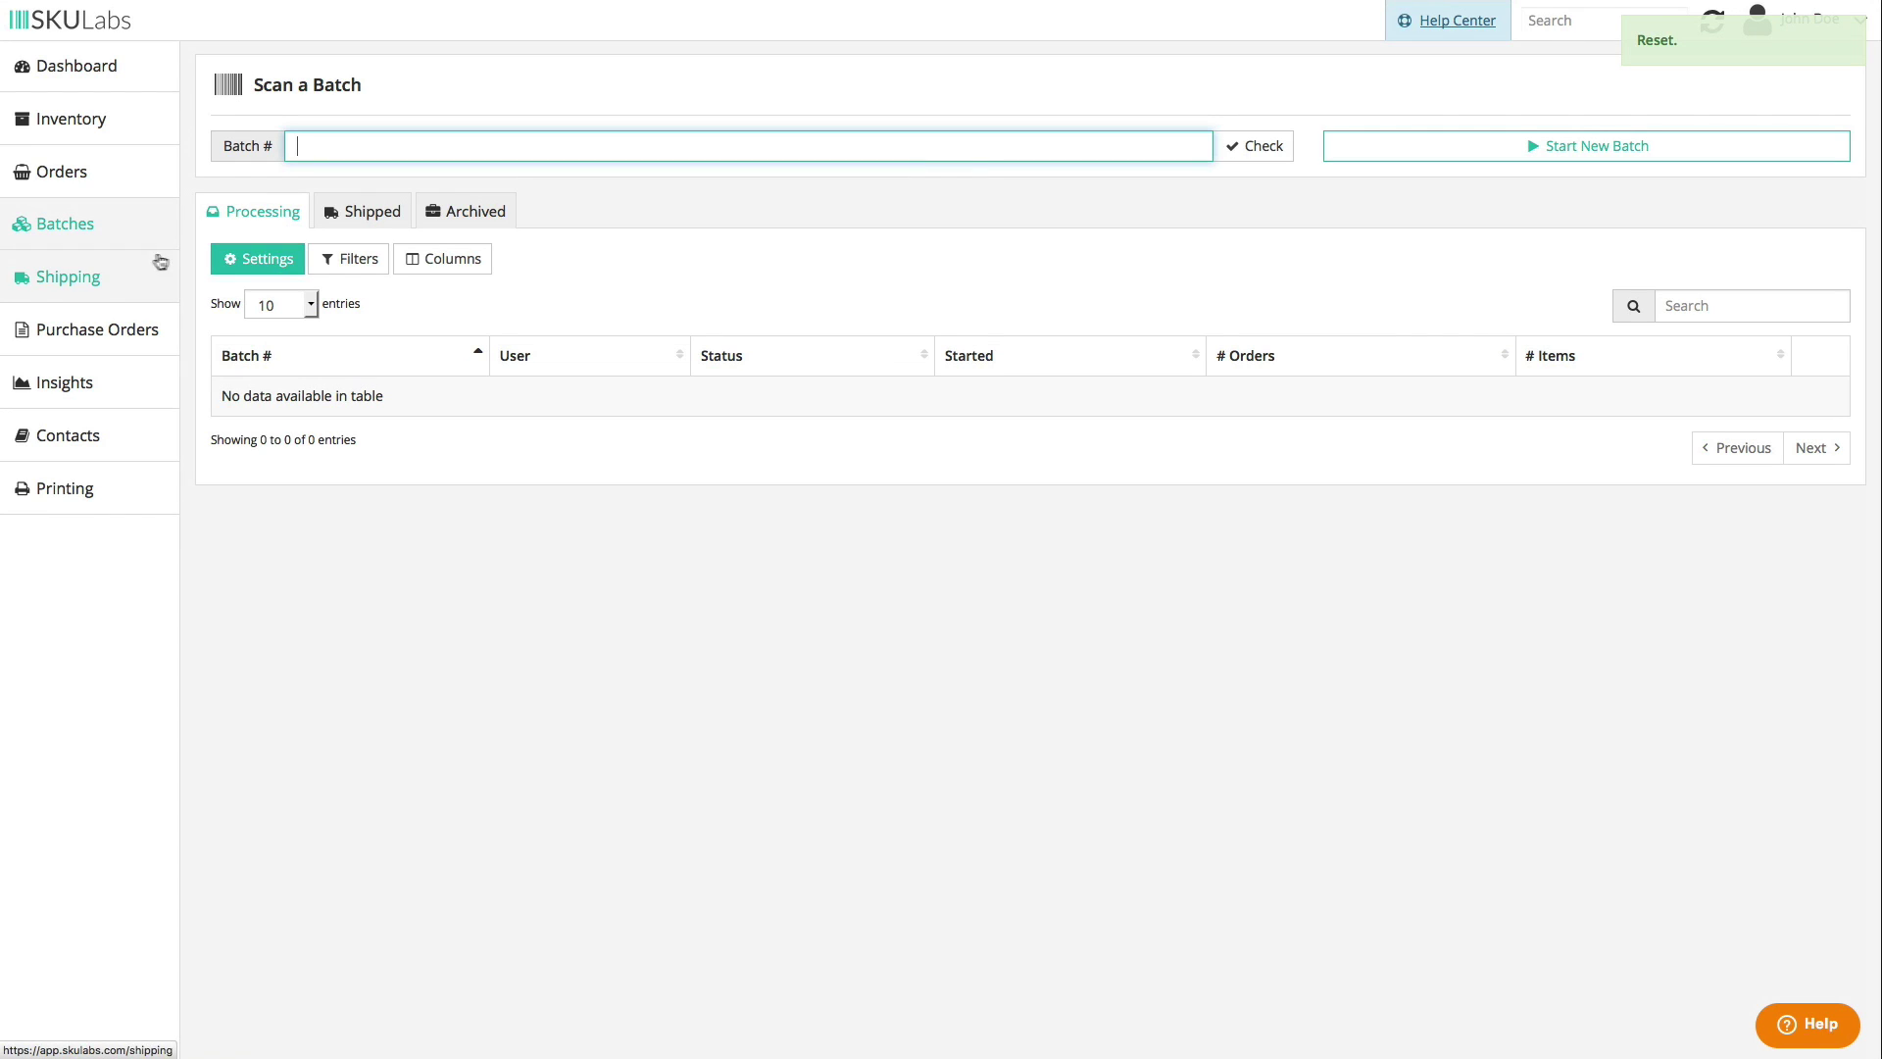
click(261, 259)
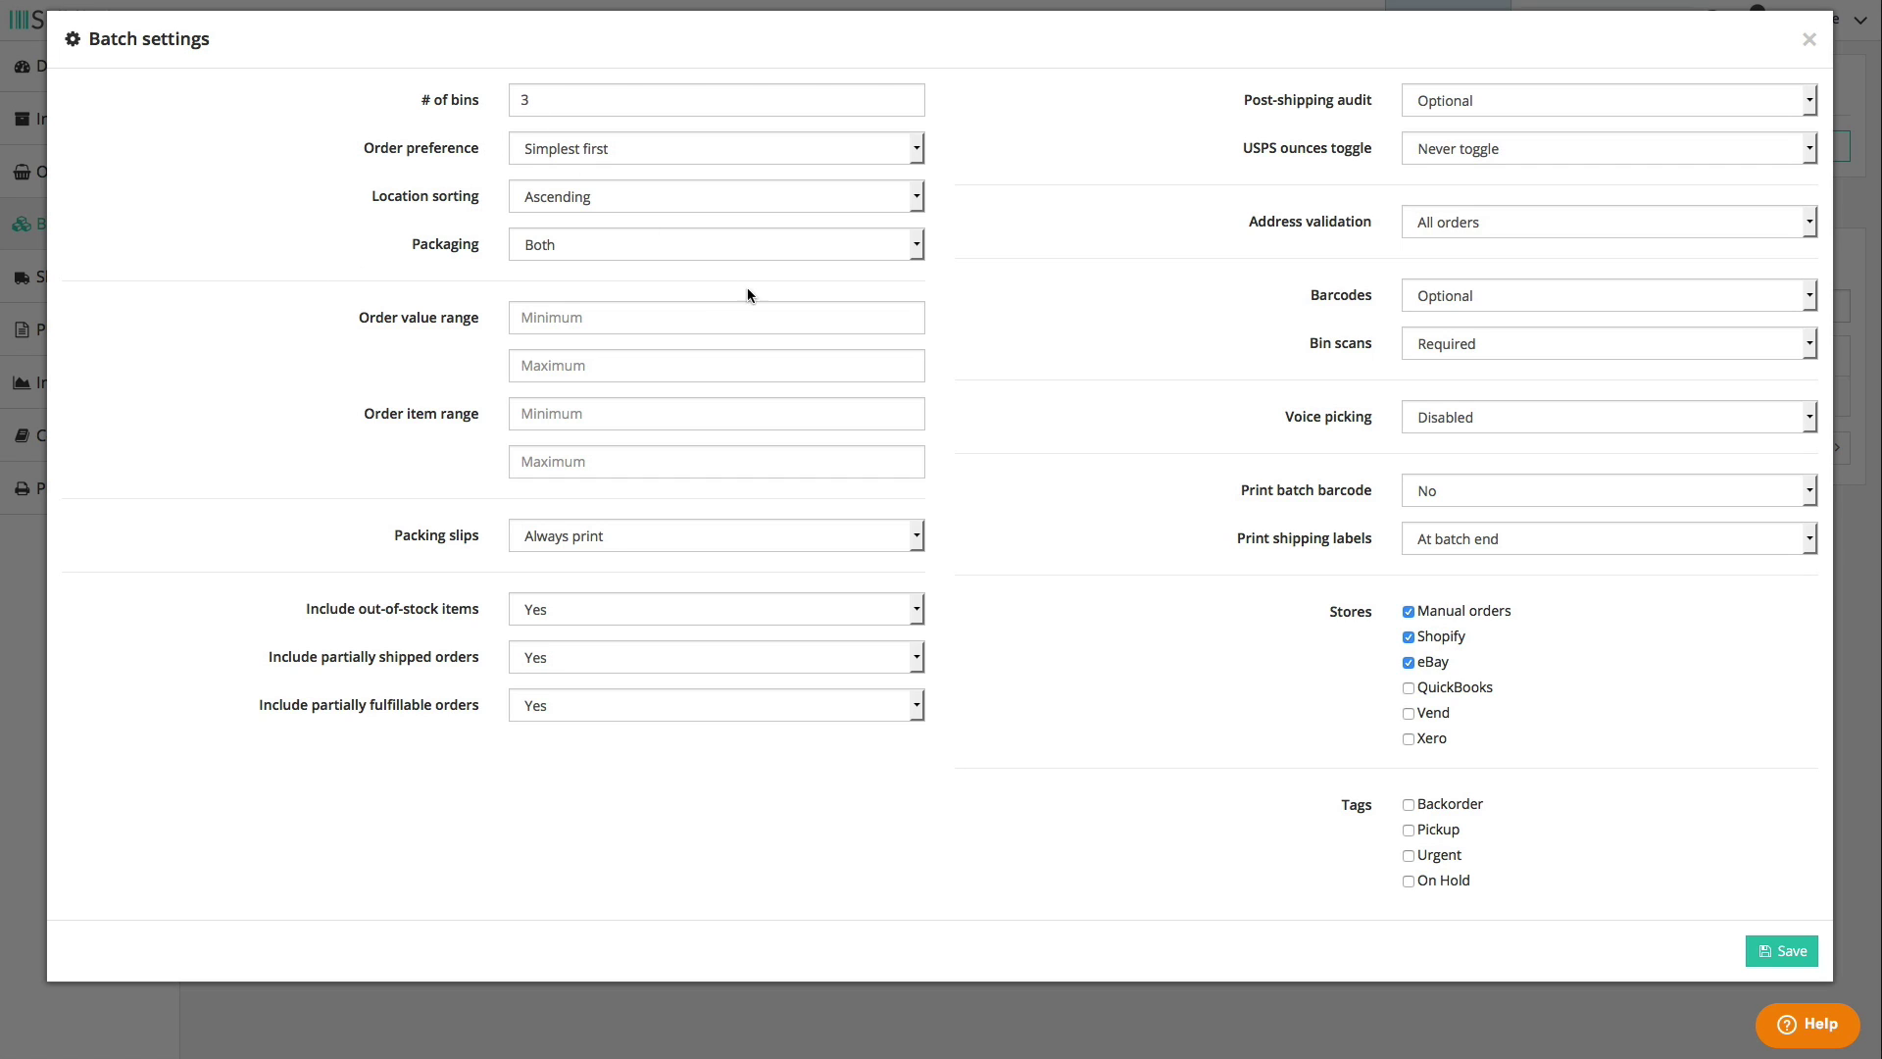
key(n)
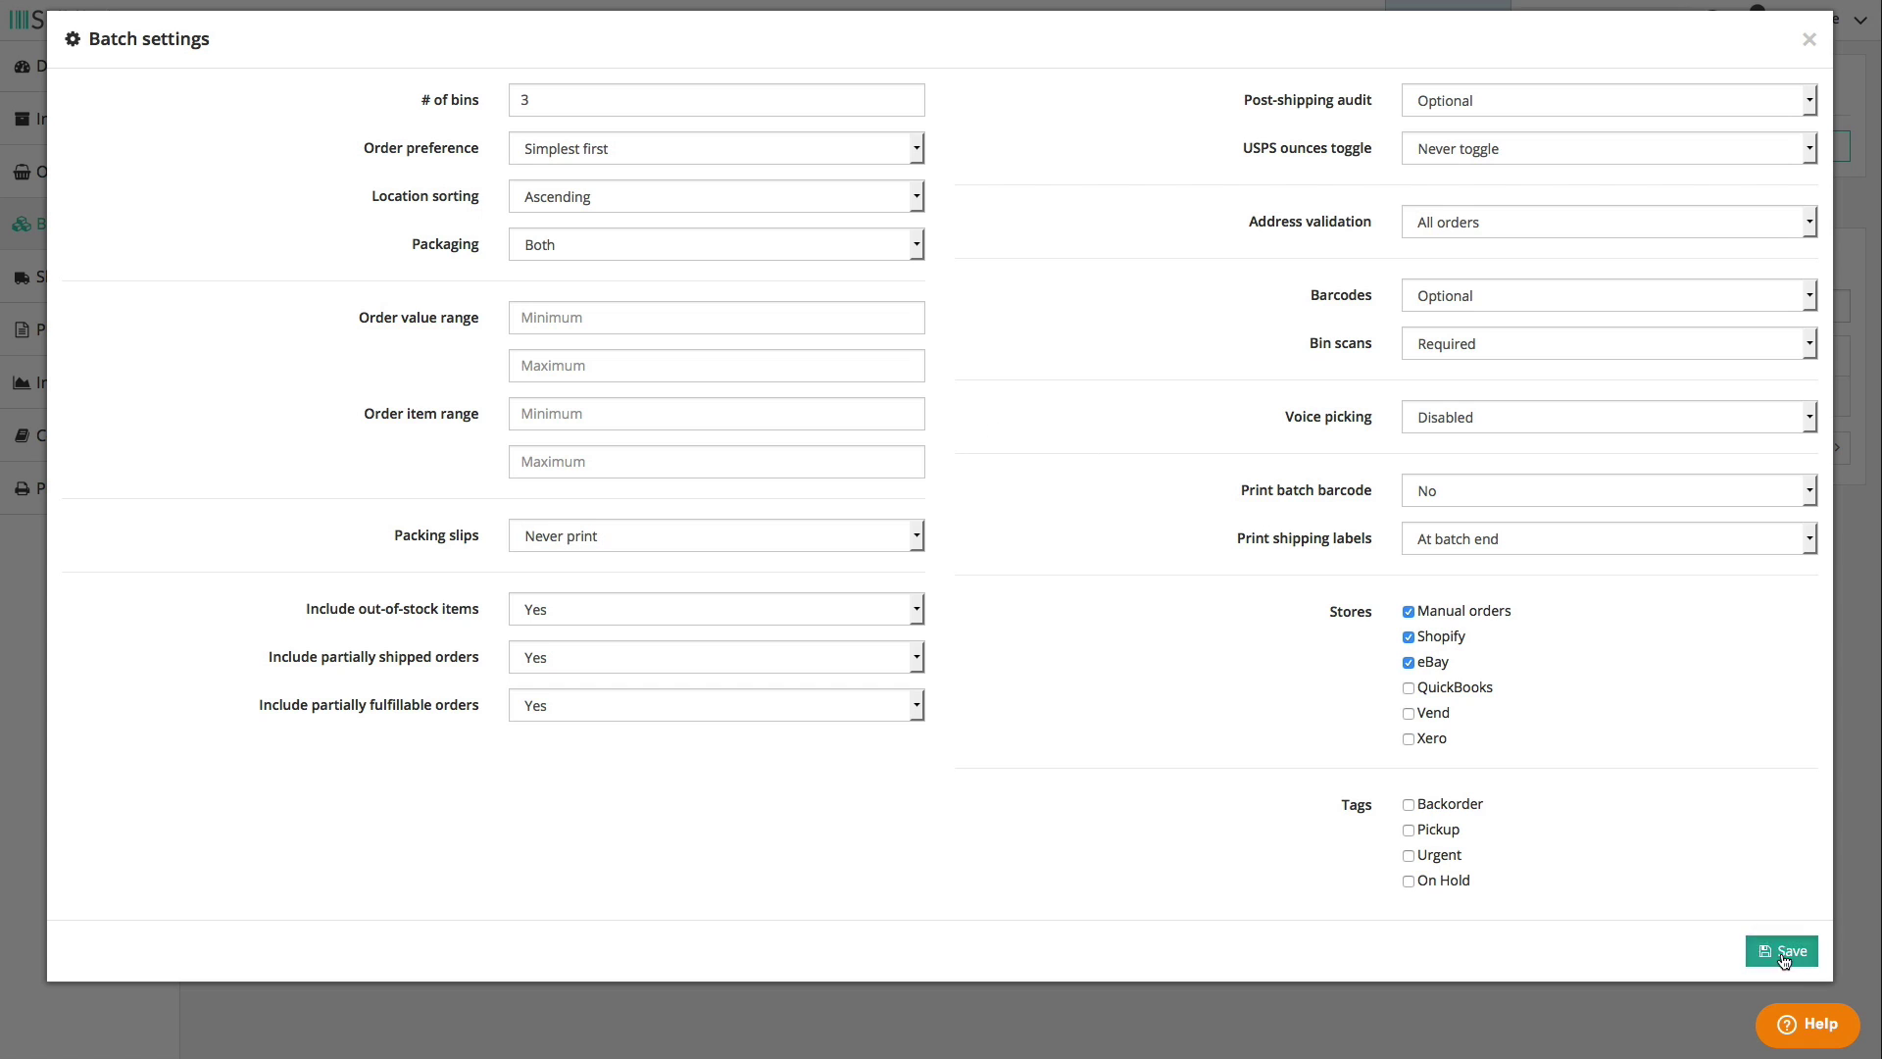
click(1781, 951)
click(1535, 150)
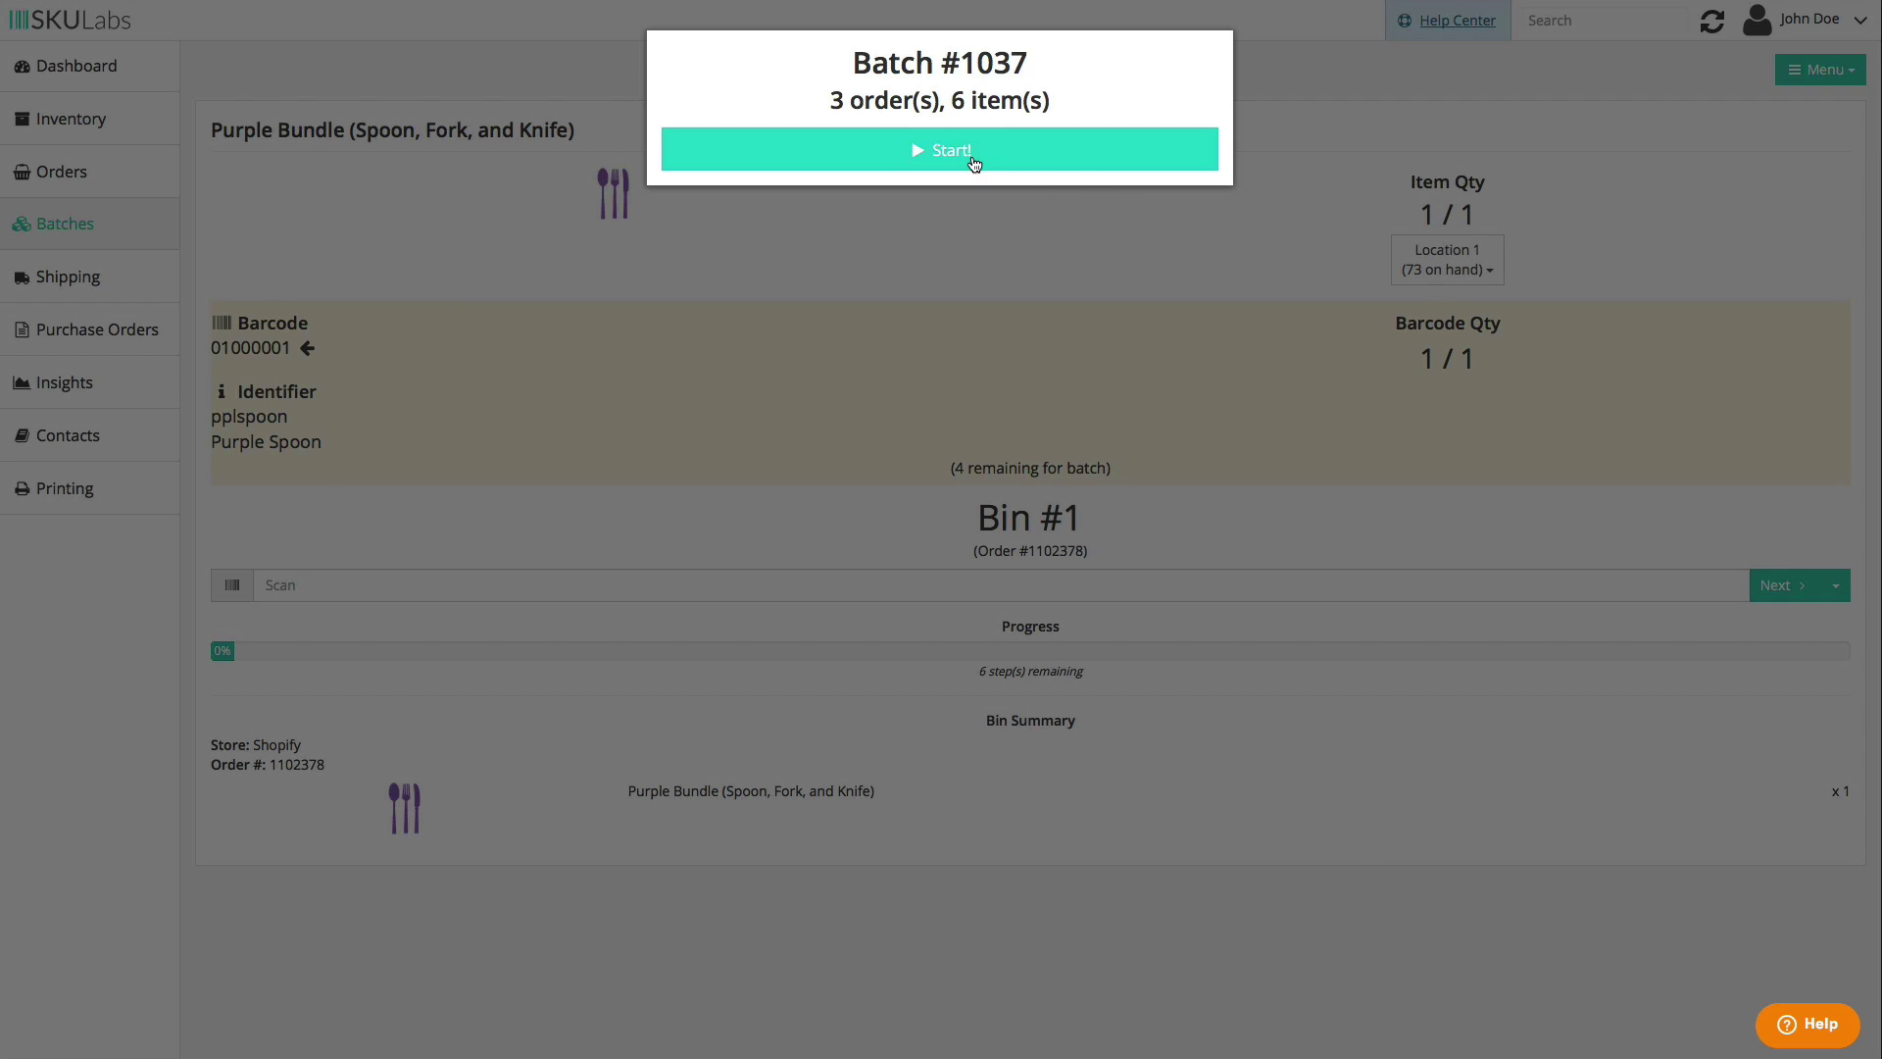
- Start batch 1037 and scan six Purple Spoons (01000001) into their bins, ending with Bin #3
click(975, 161)
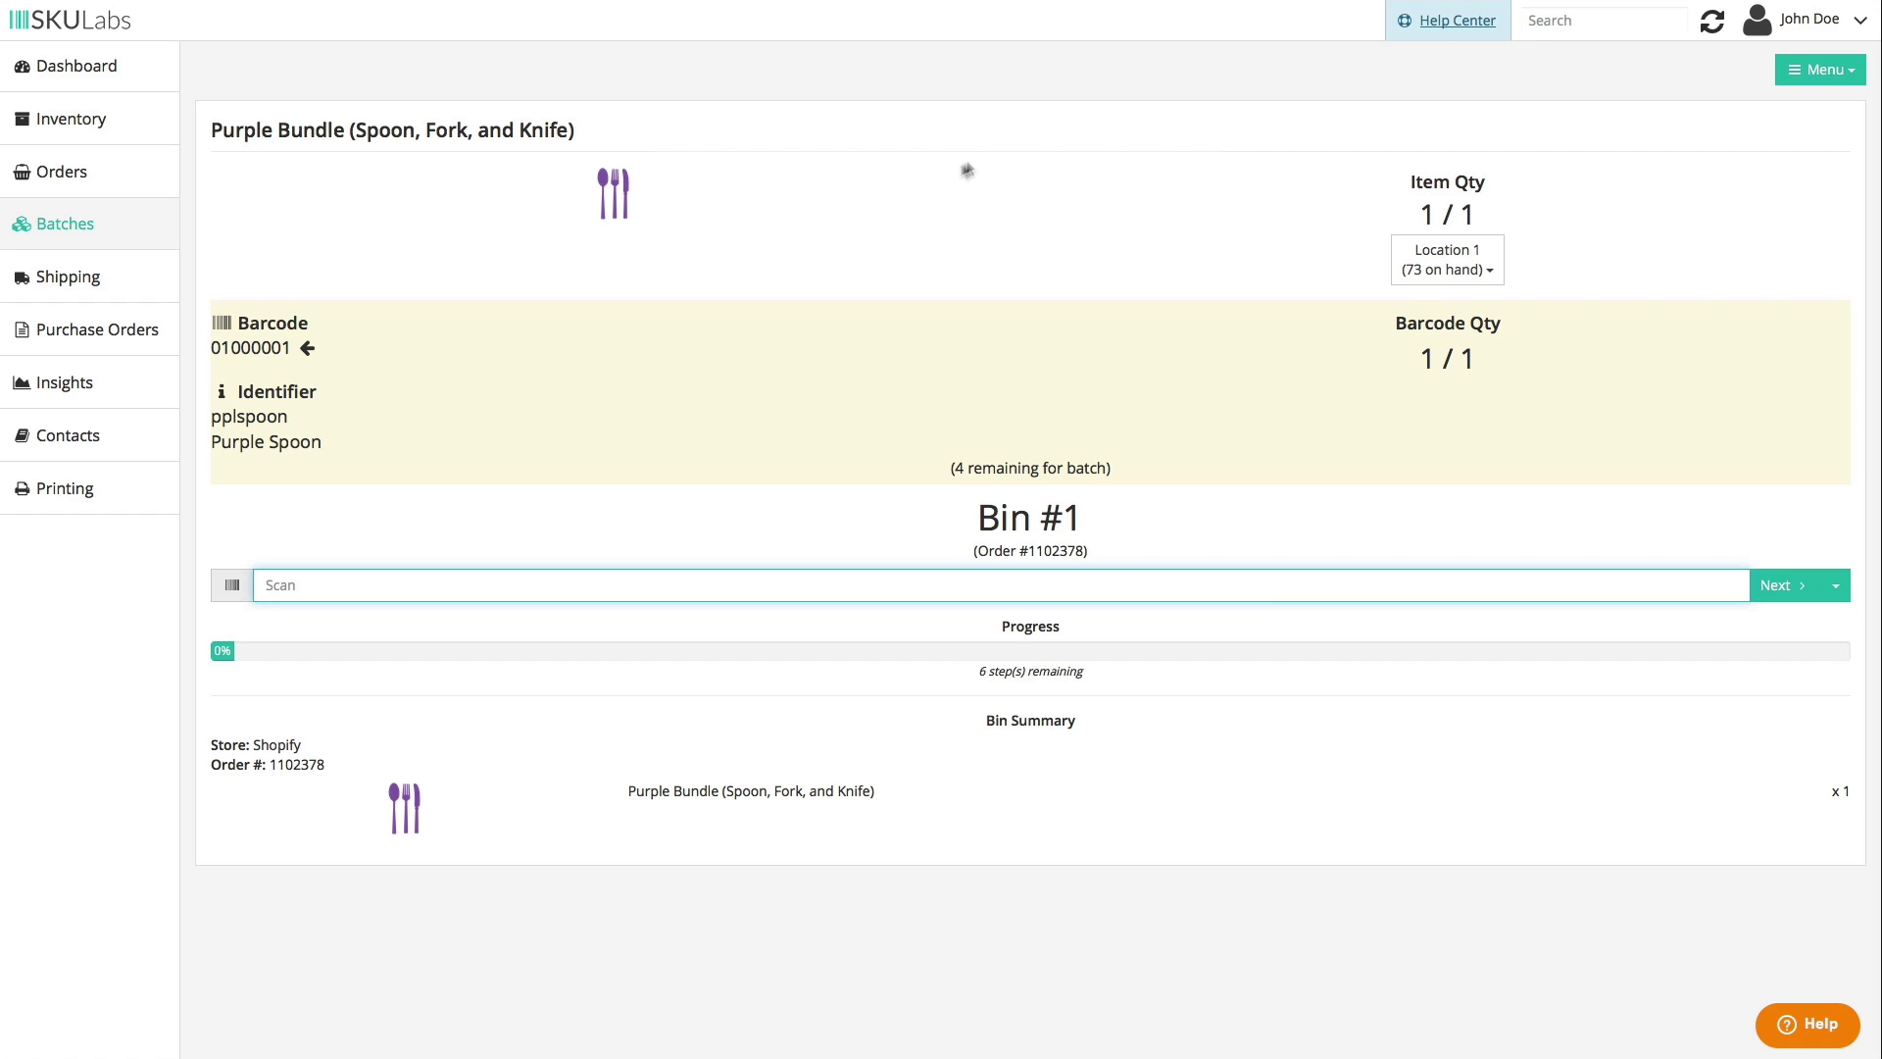
click(331, 588)
text(01000001)
key(Return)
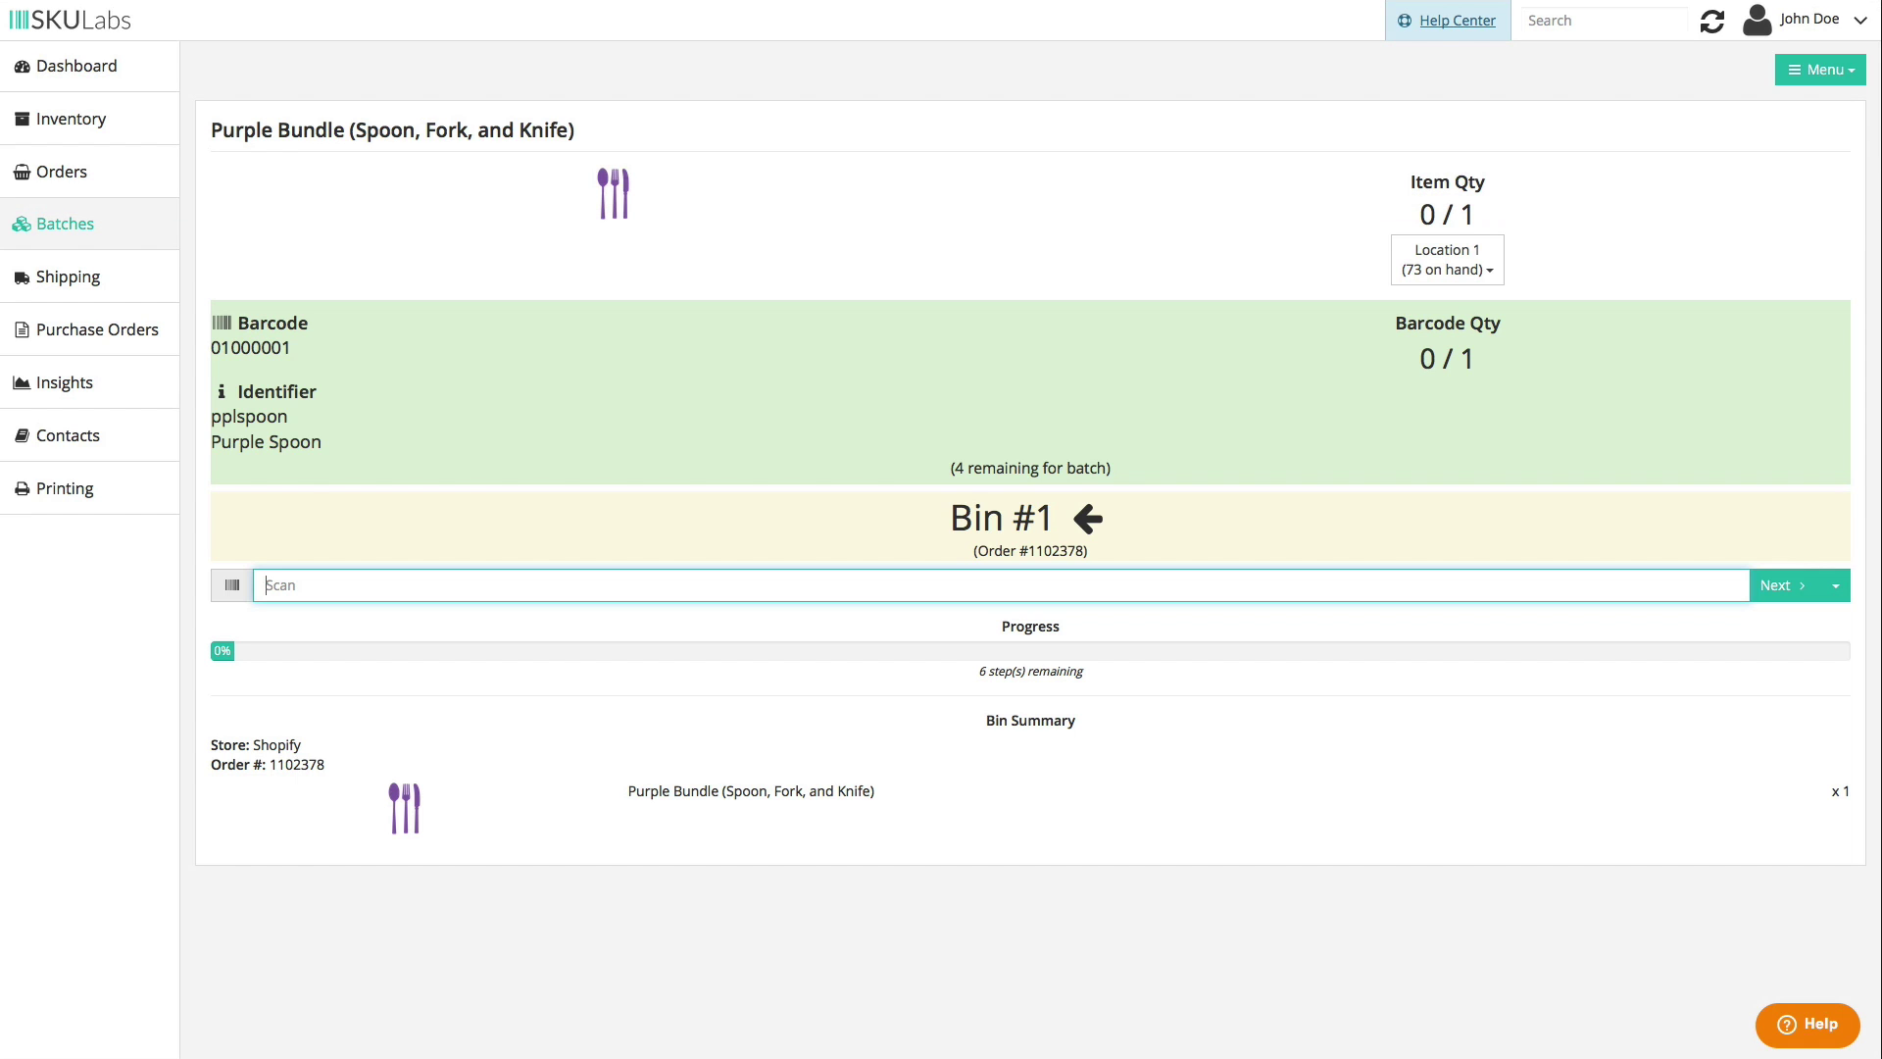
text(01000001)
key(Return)
text(01000001)
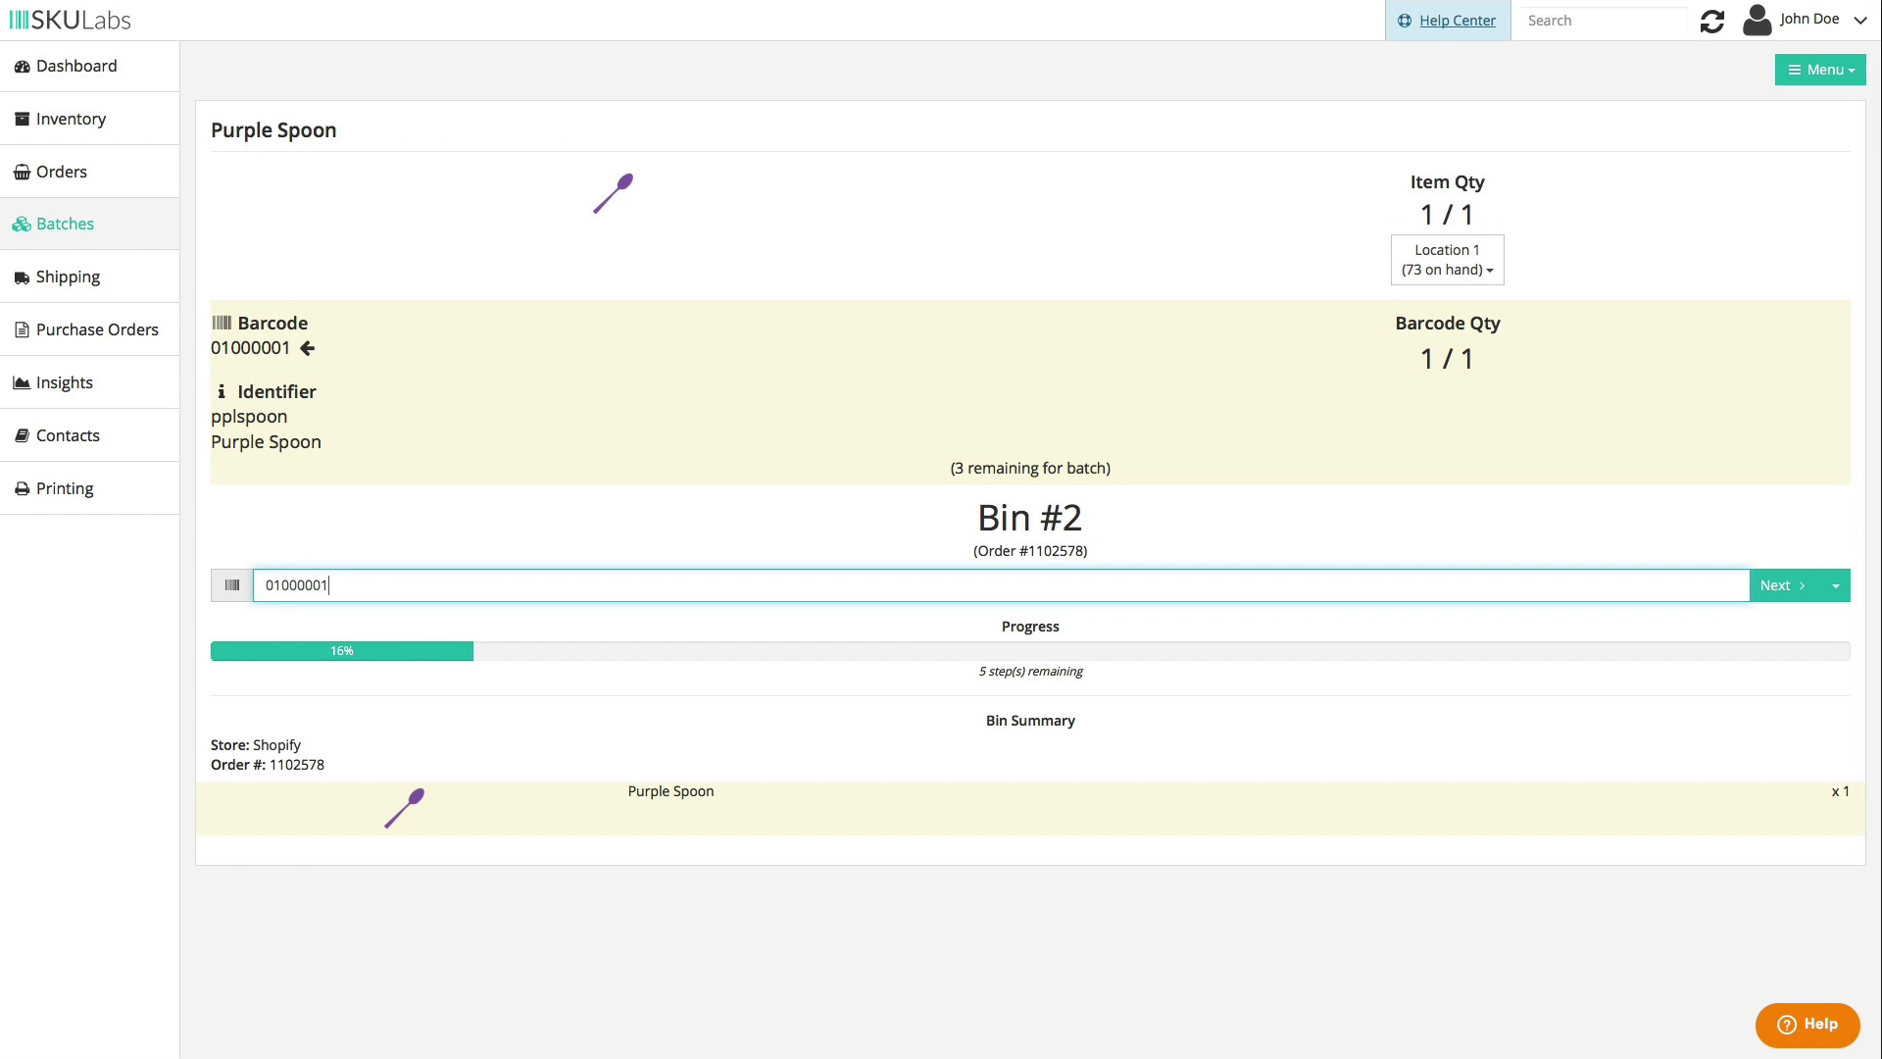
key(Return)
text(01000001)
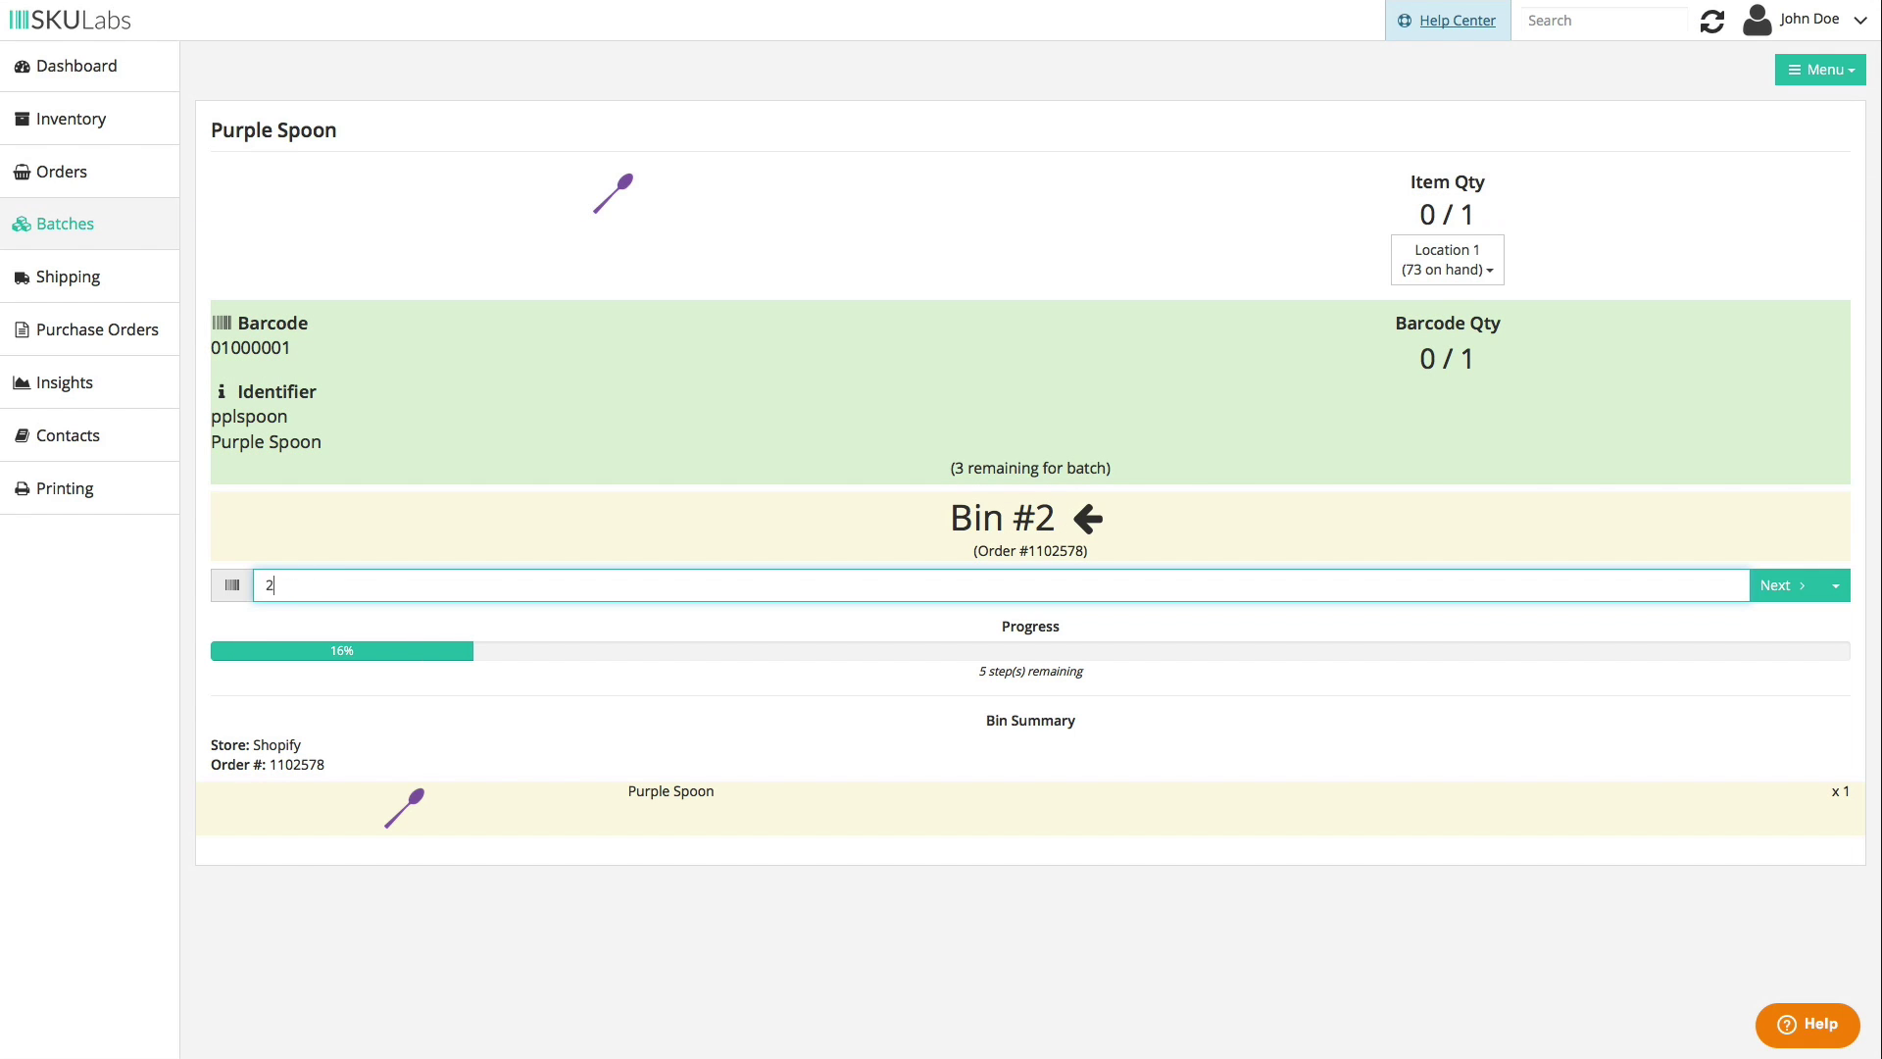
key(Return)
text(01000001)
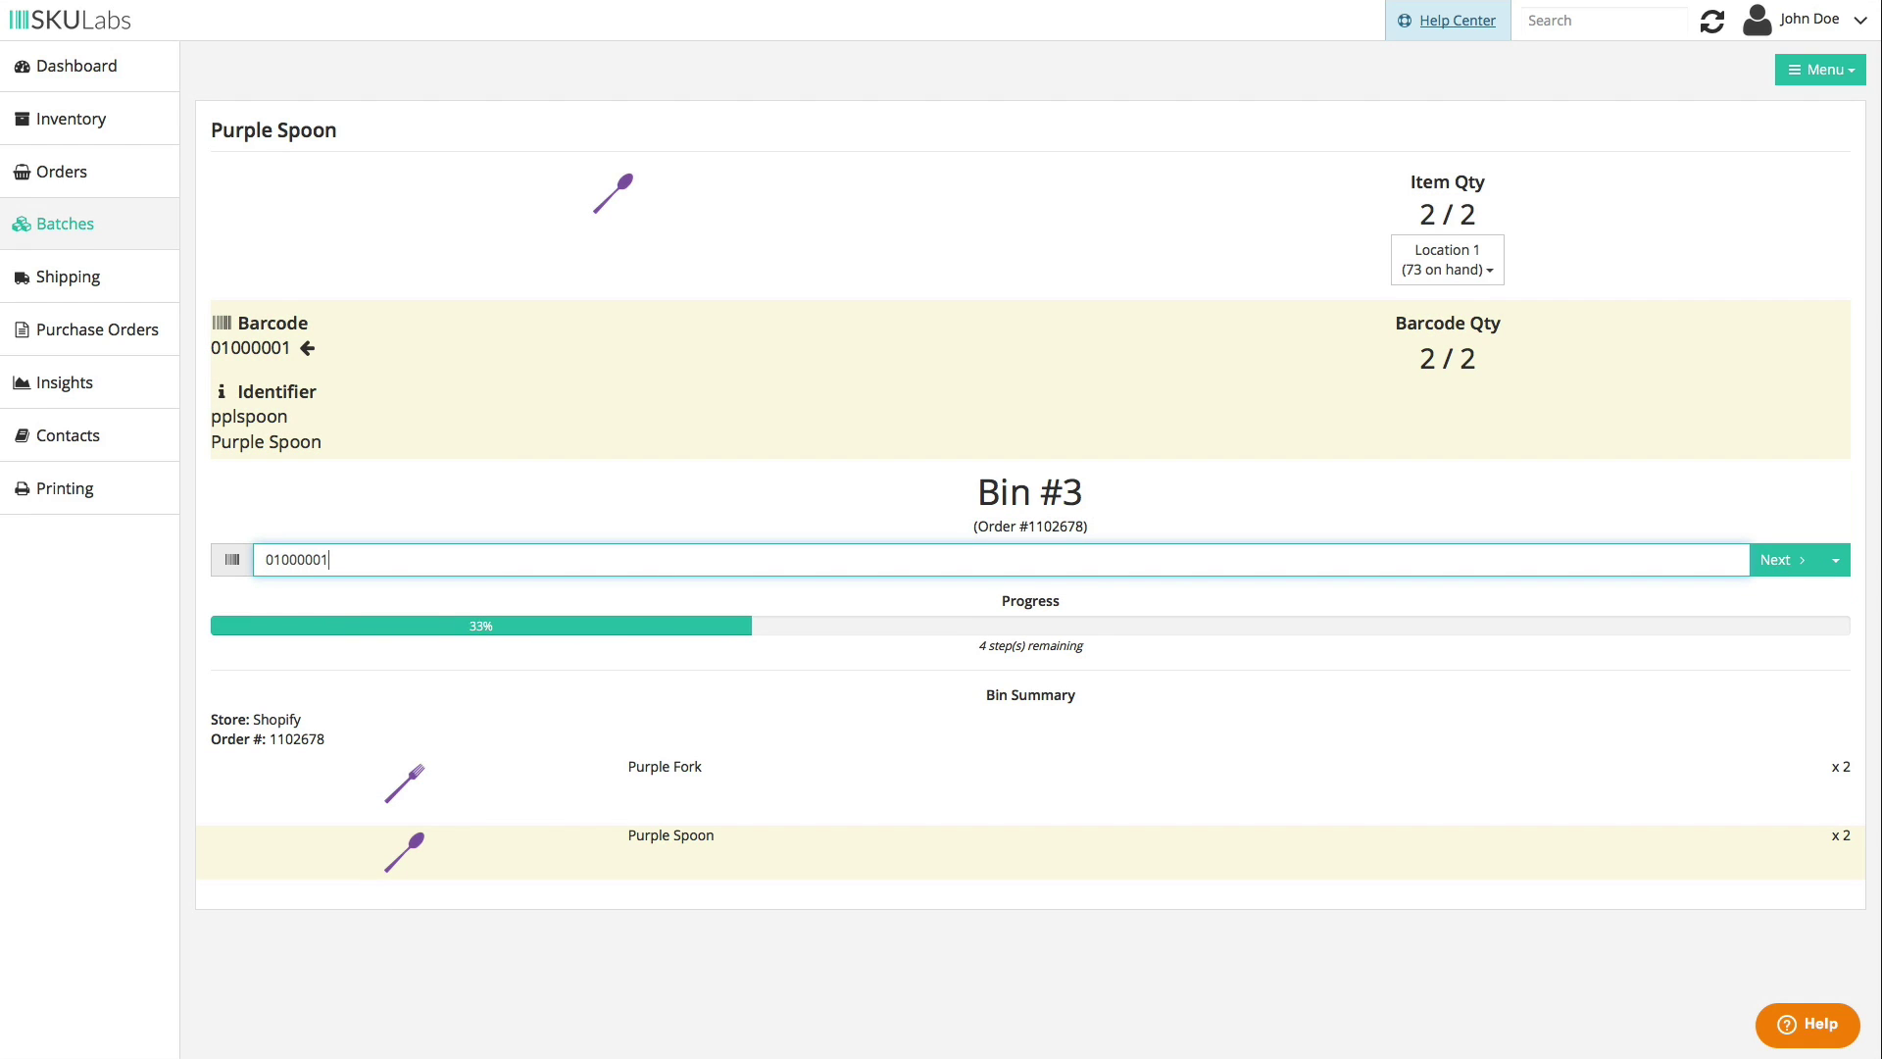
key(Return)
text(01000001)
key(Return)
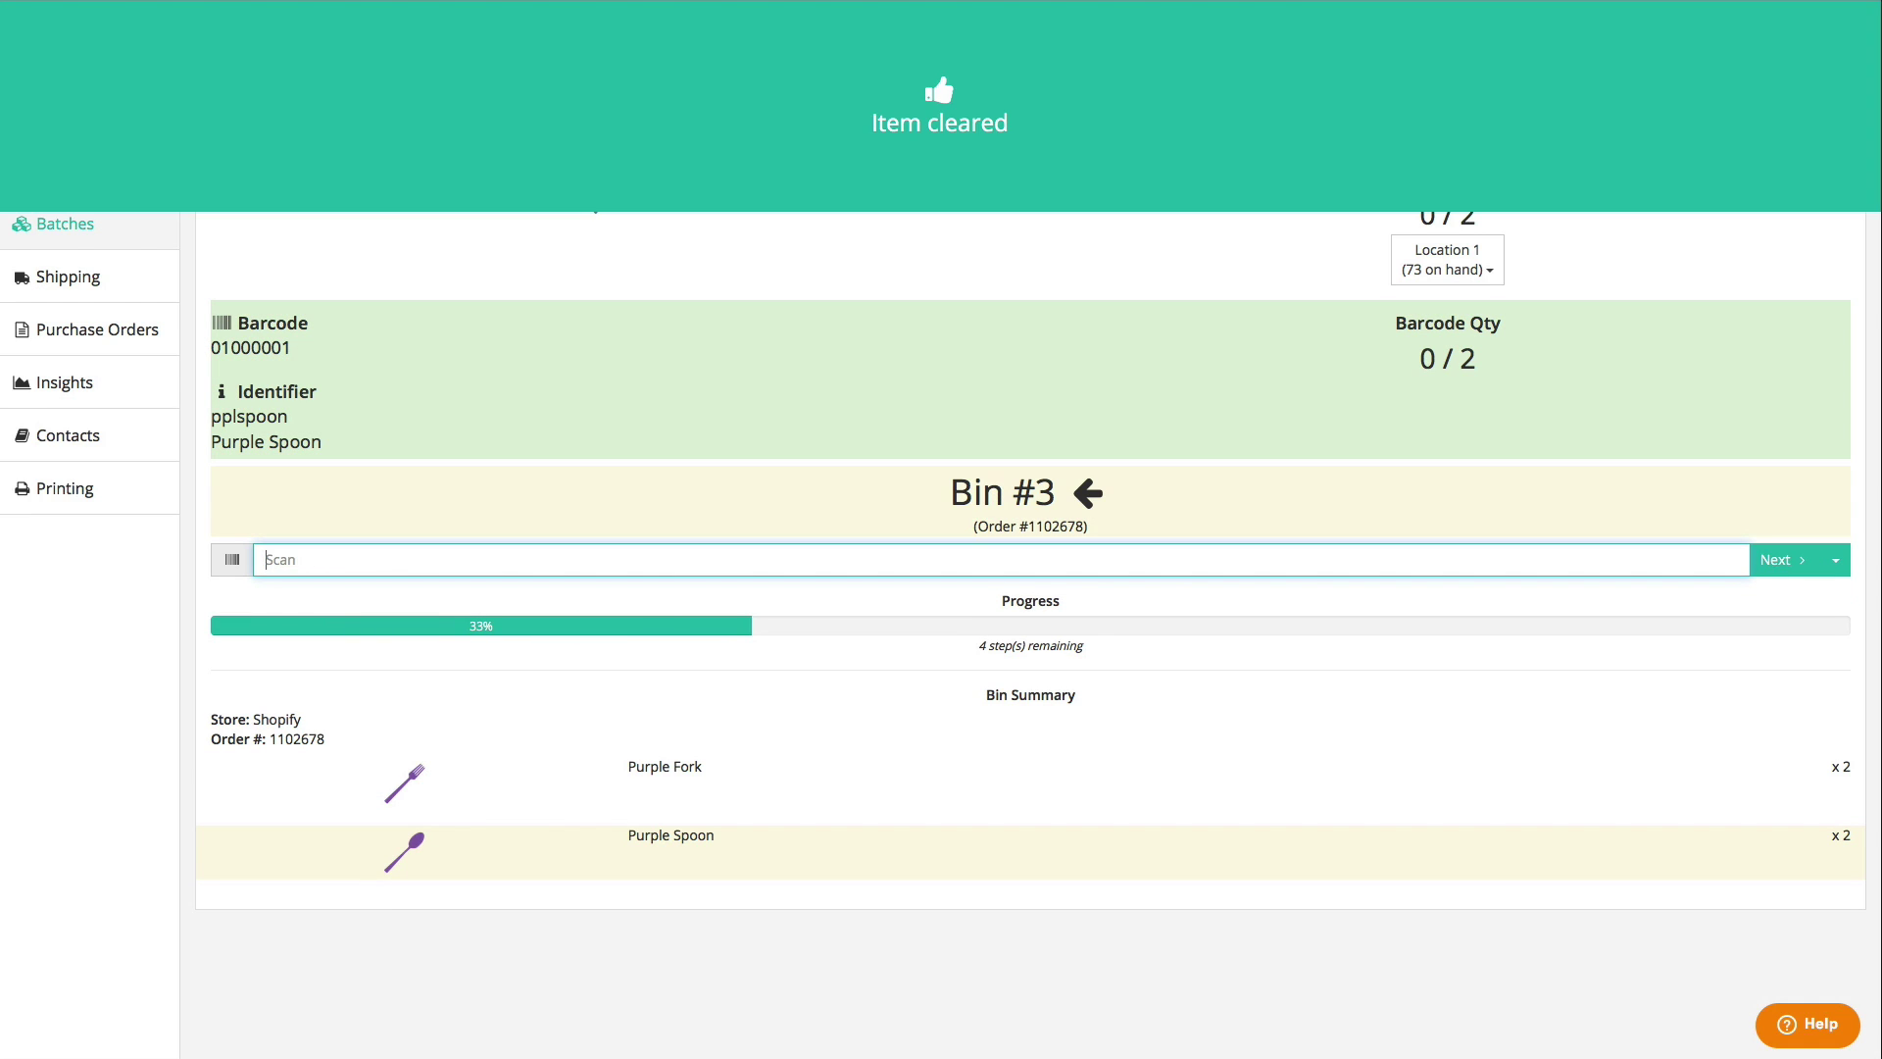
text(3)
key(Return)
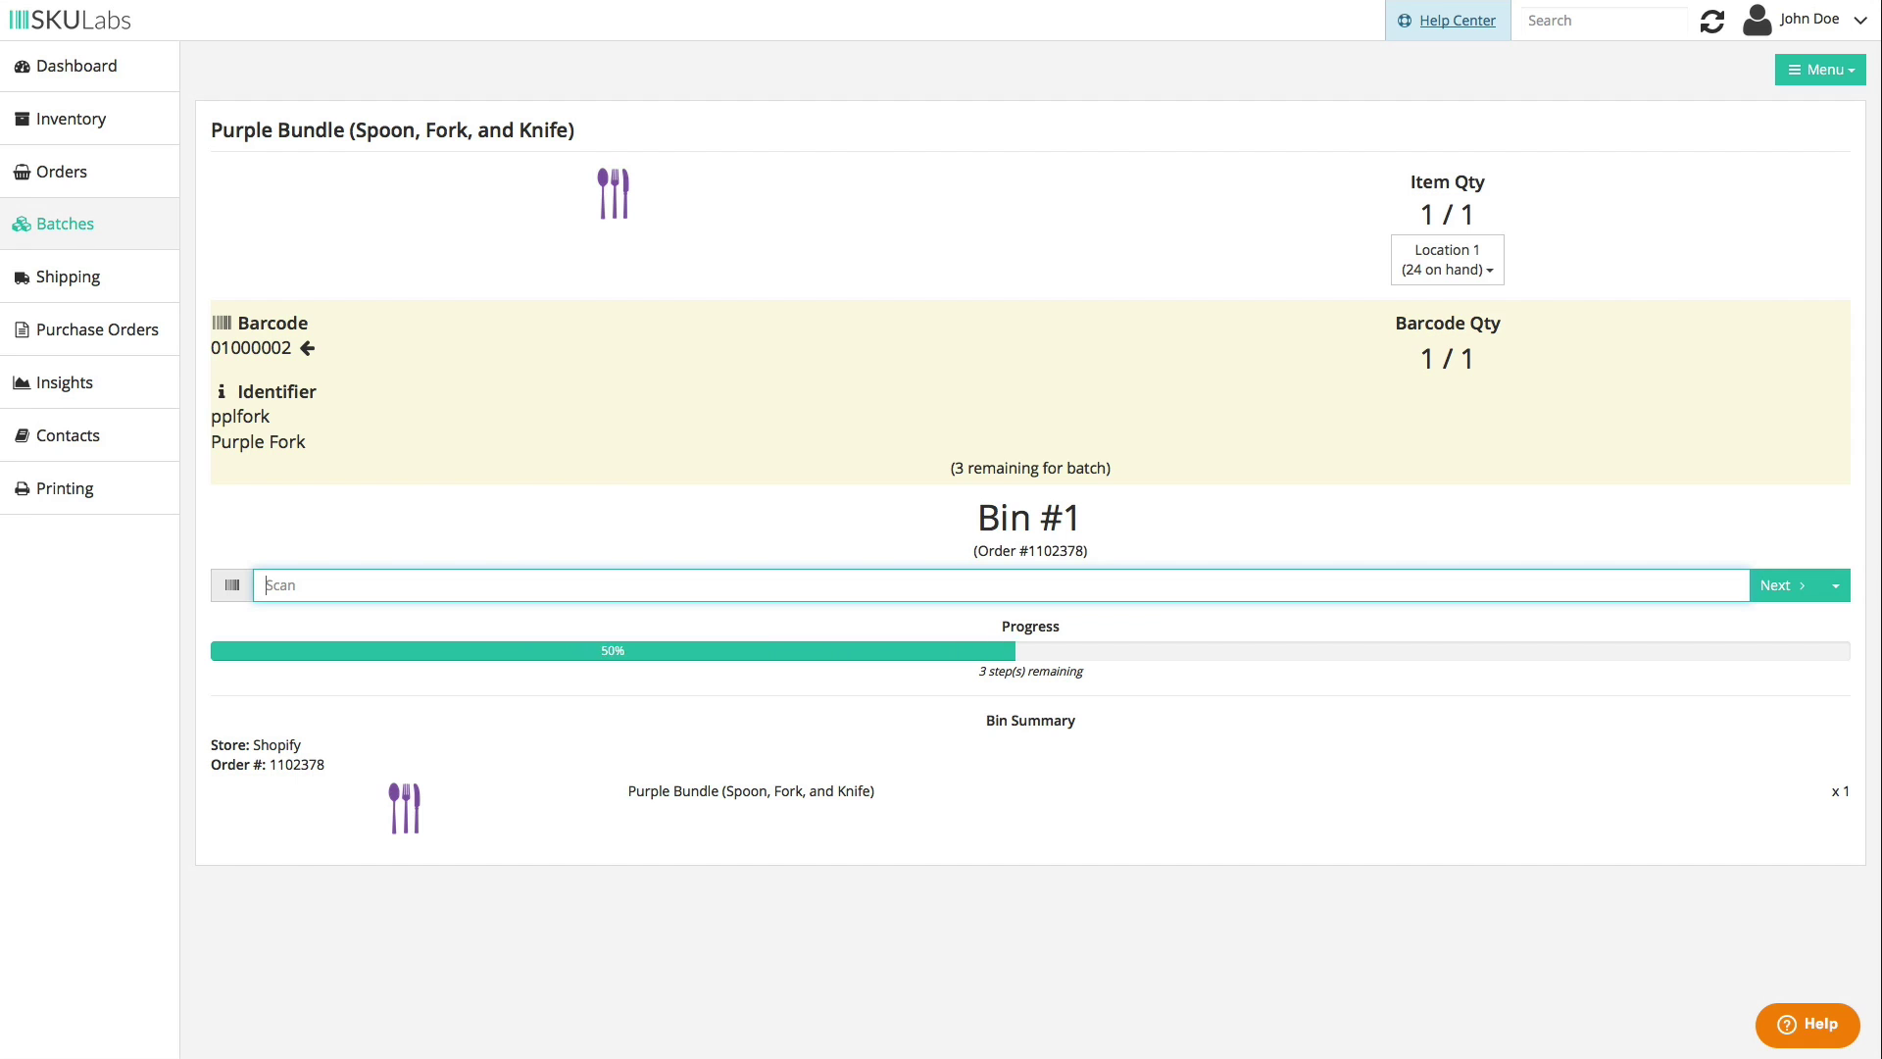
- Scan three Purple Forks (01000002), one into Bin #1 and two into Bin #3
text(01000002)
key(Return)
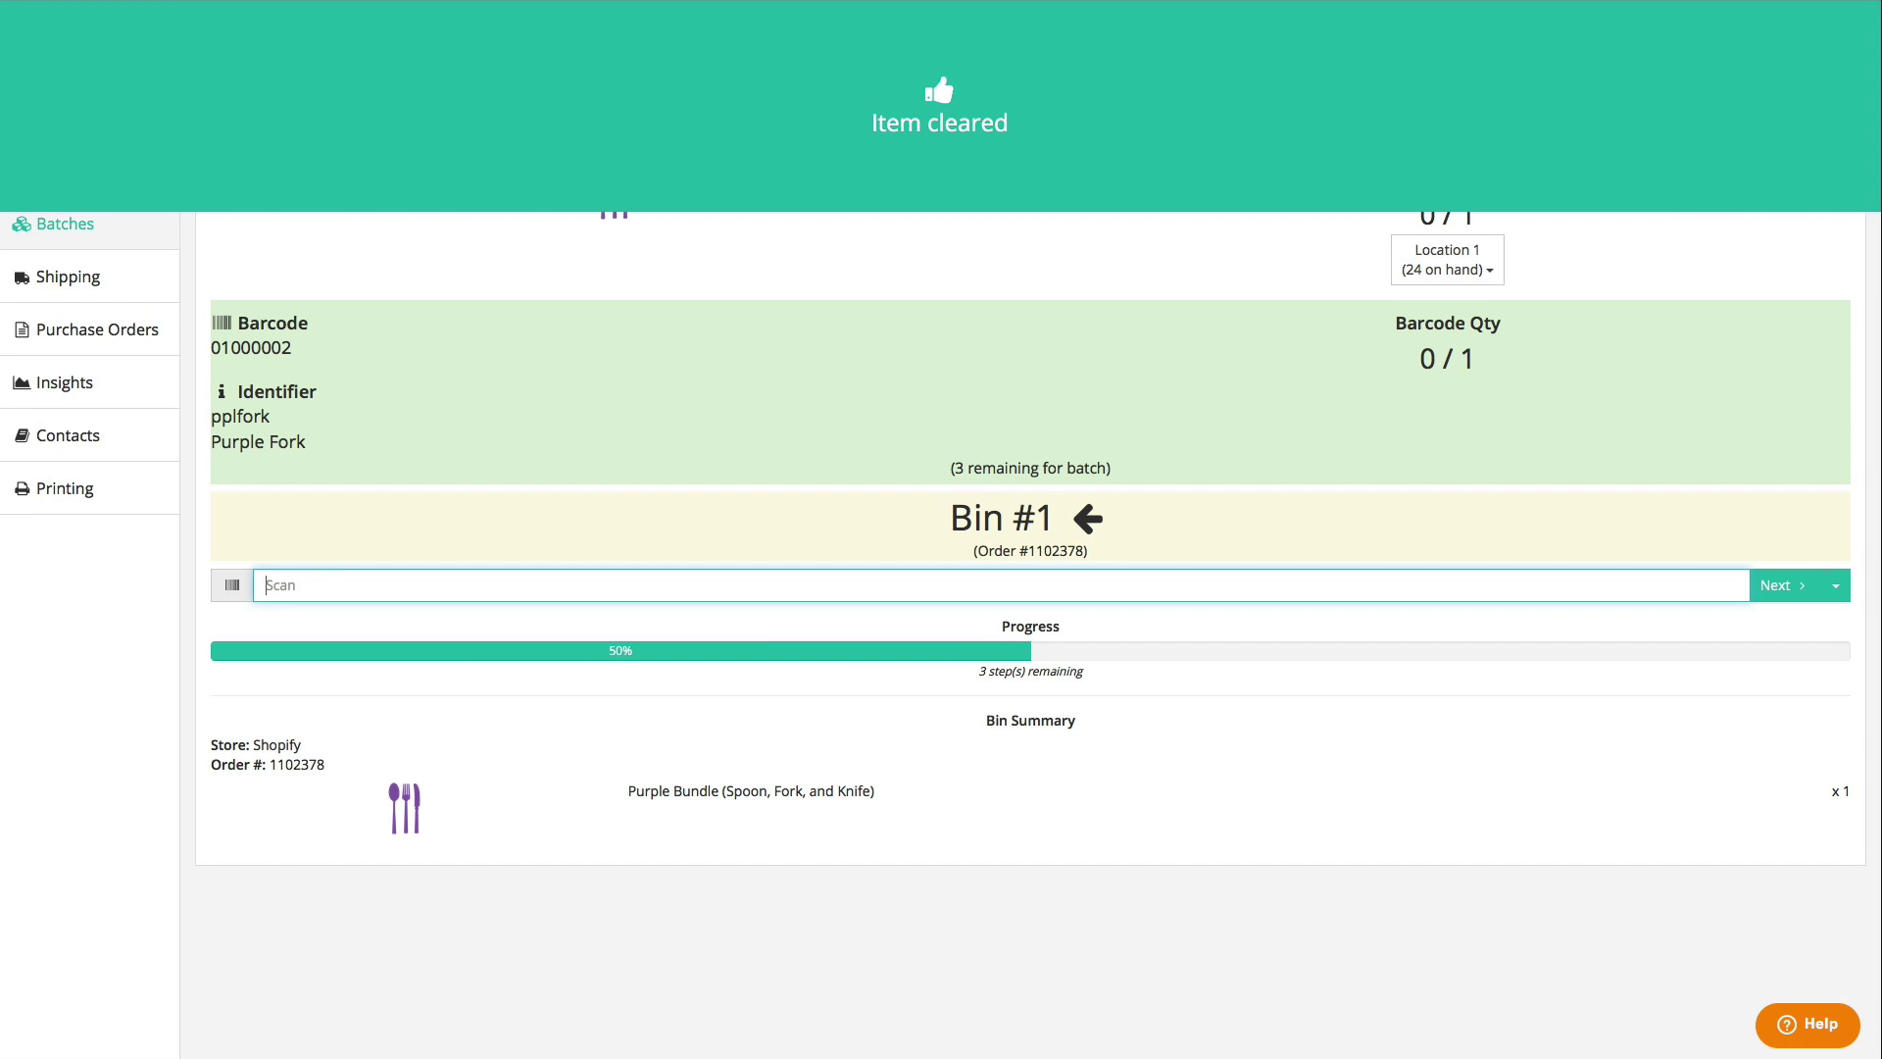
text(1)
key(Return)
text(01000002)
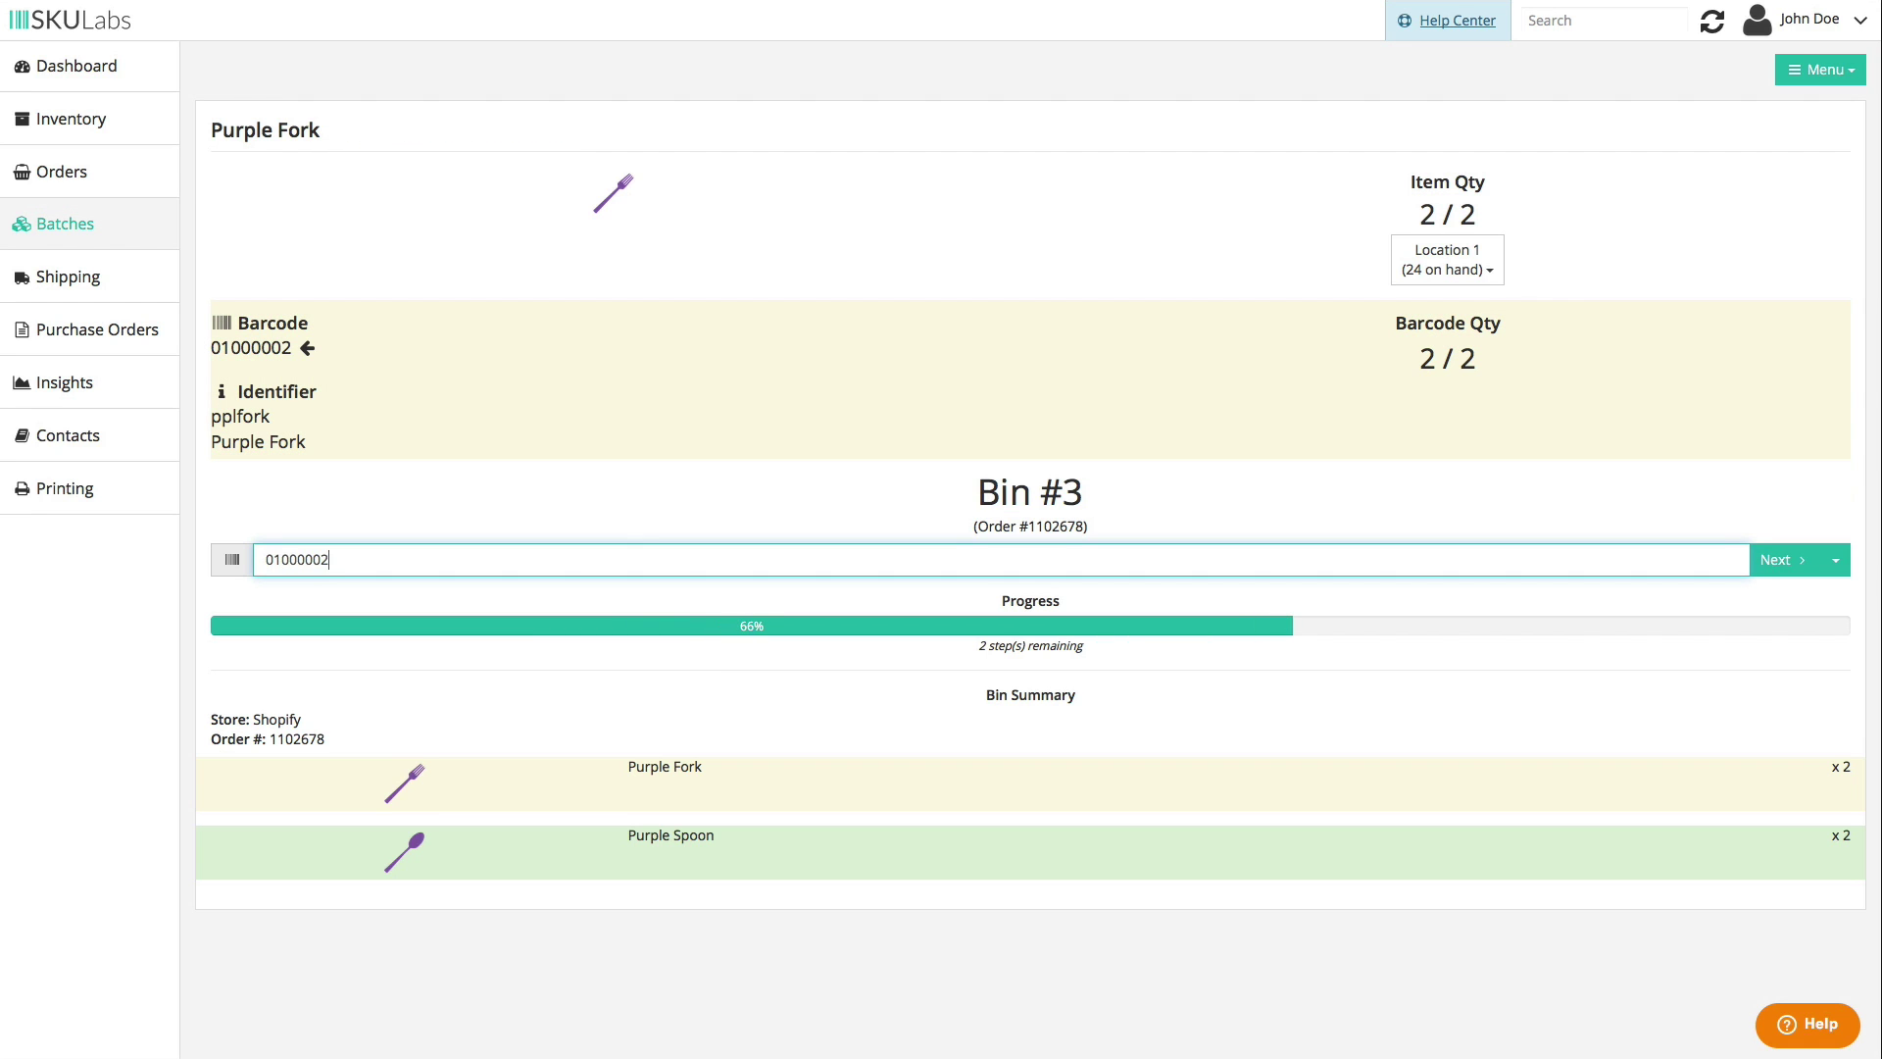
key(Return)
text(01000002)
key(Return)
text(3)
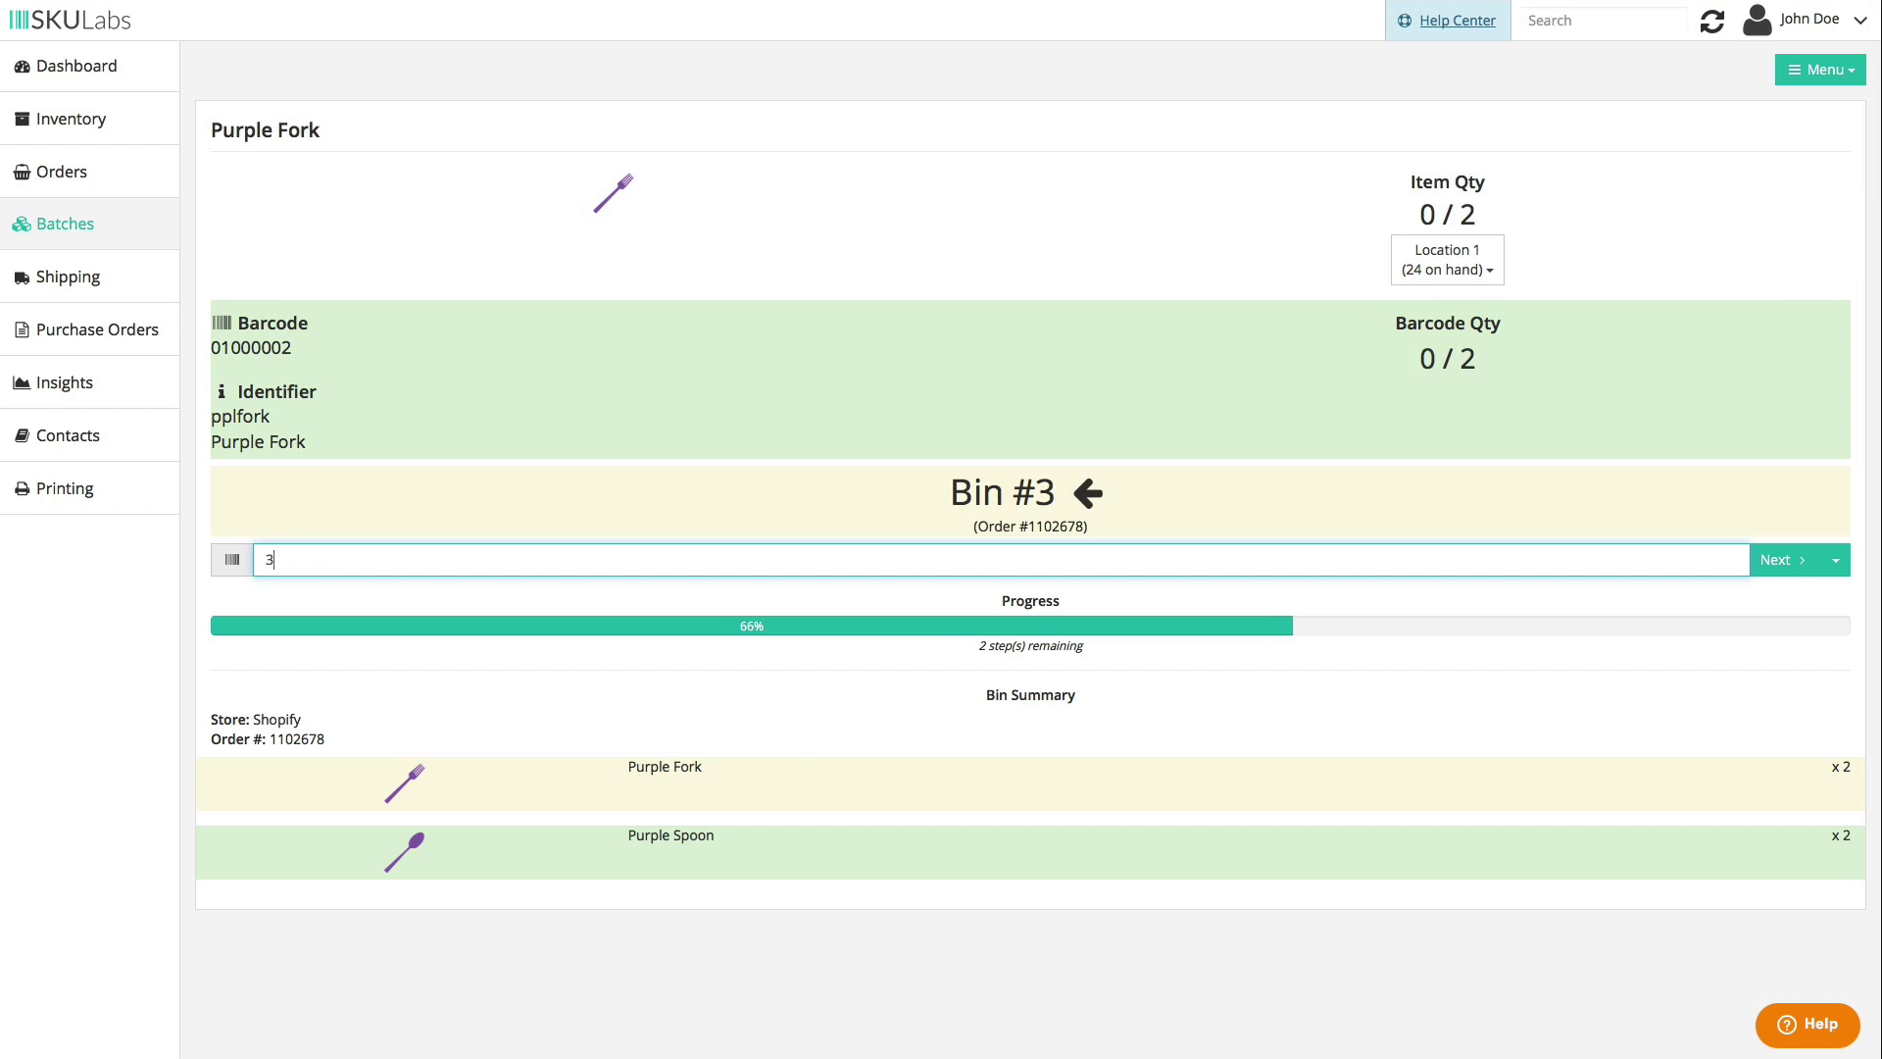
key(Return)
- Scan the last item (01000003) into Bin #1 to clear the batch
text(01000003)
key(Return)
text(1)
key(Return)
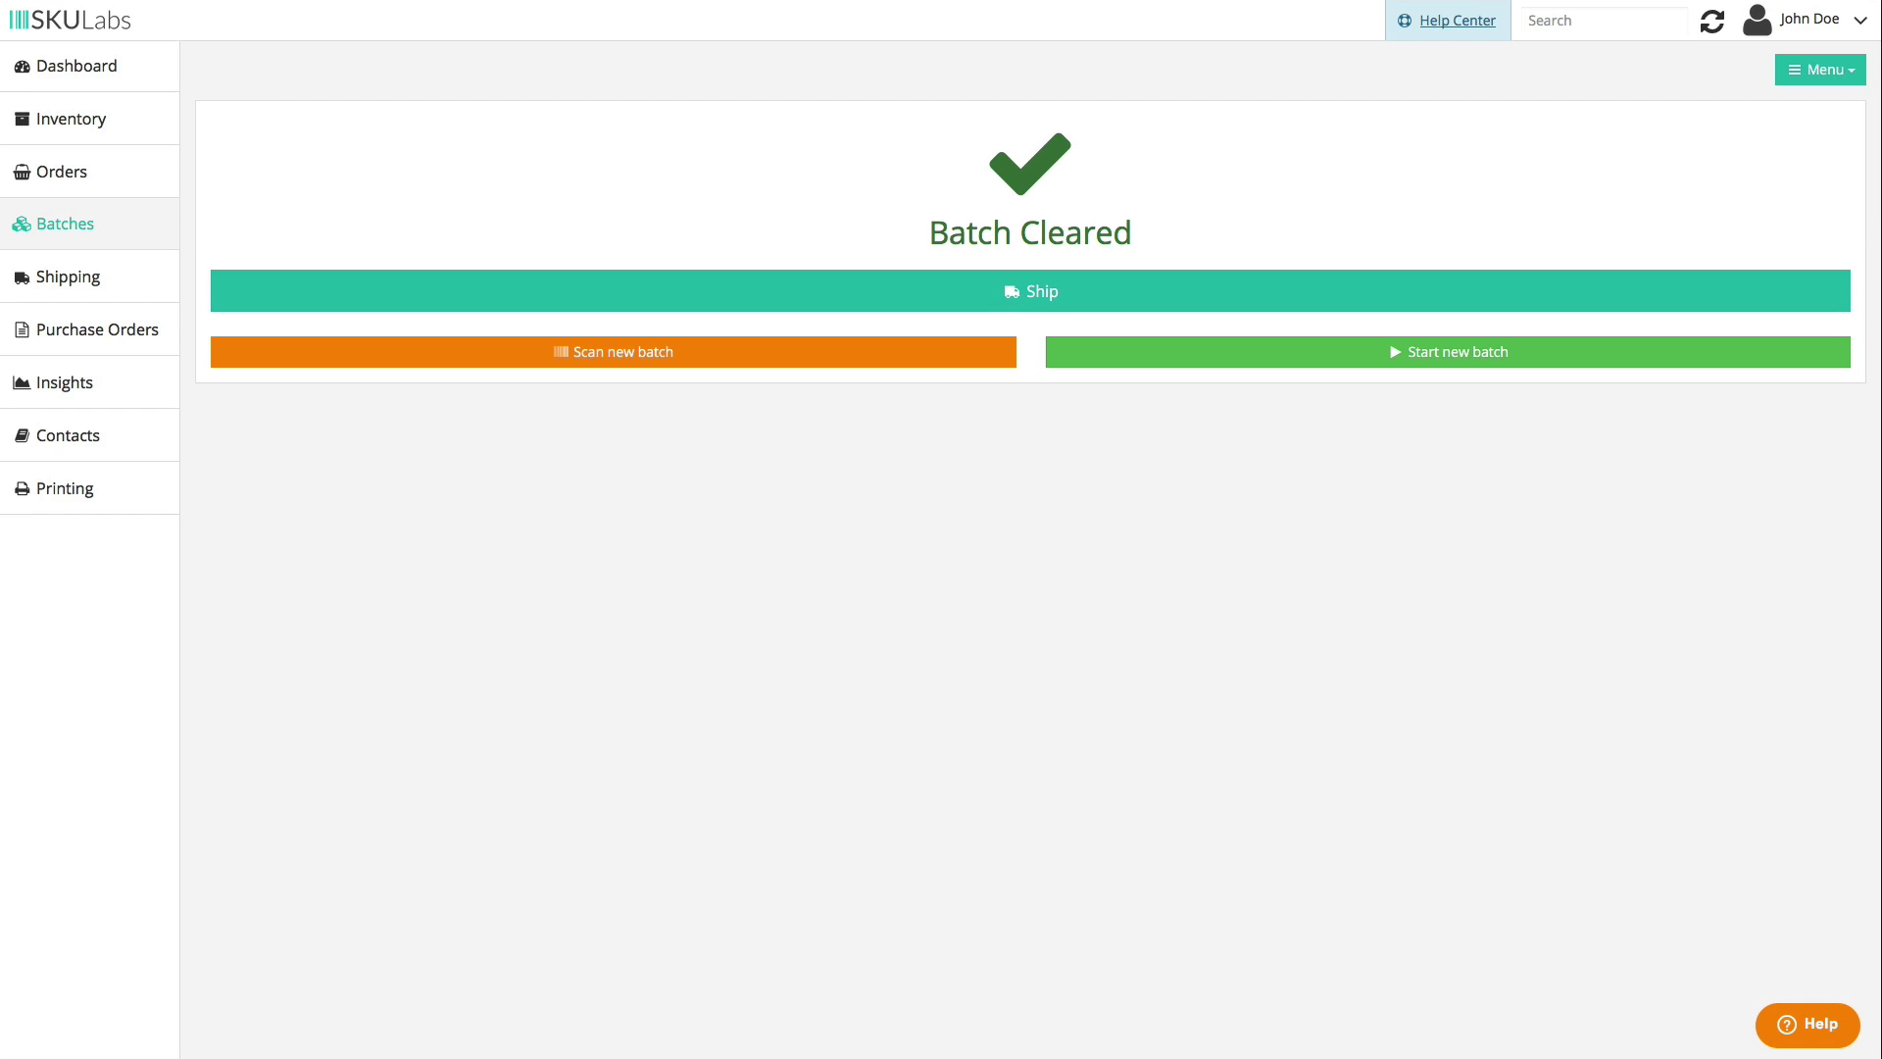
- Open shipping for the cleared batch and advance through Bin #1 and #2 to Bin #3's shipment
click(930, 298)
scroll(945, 433, down, 2)
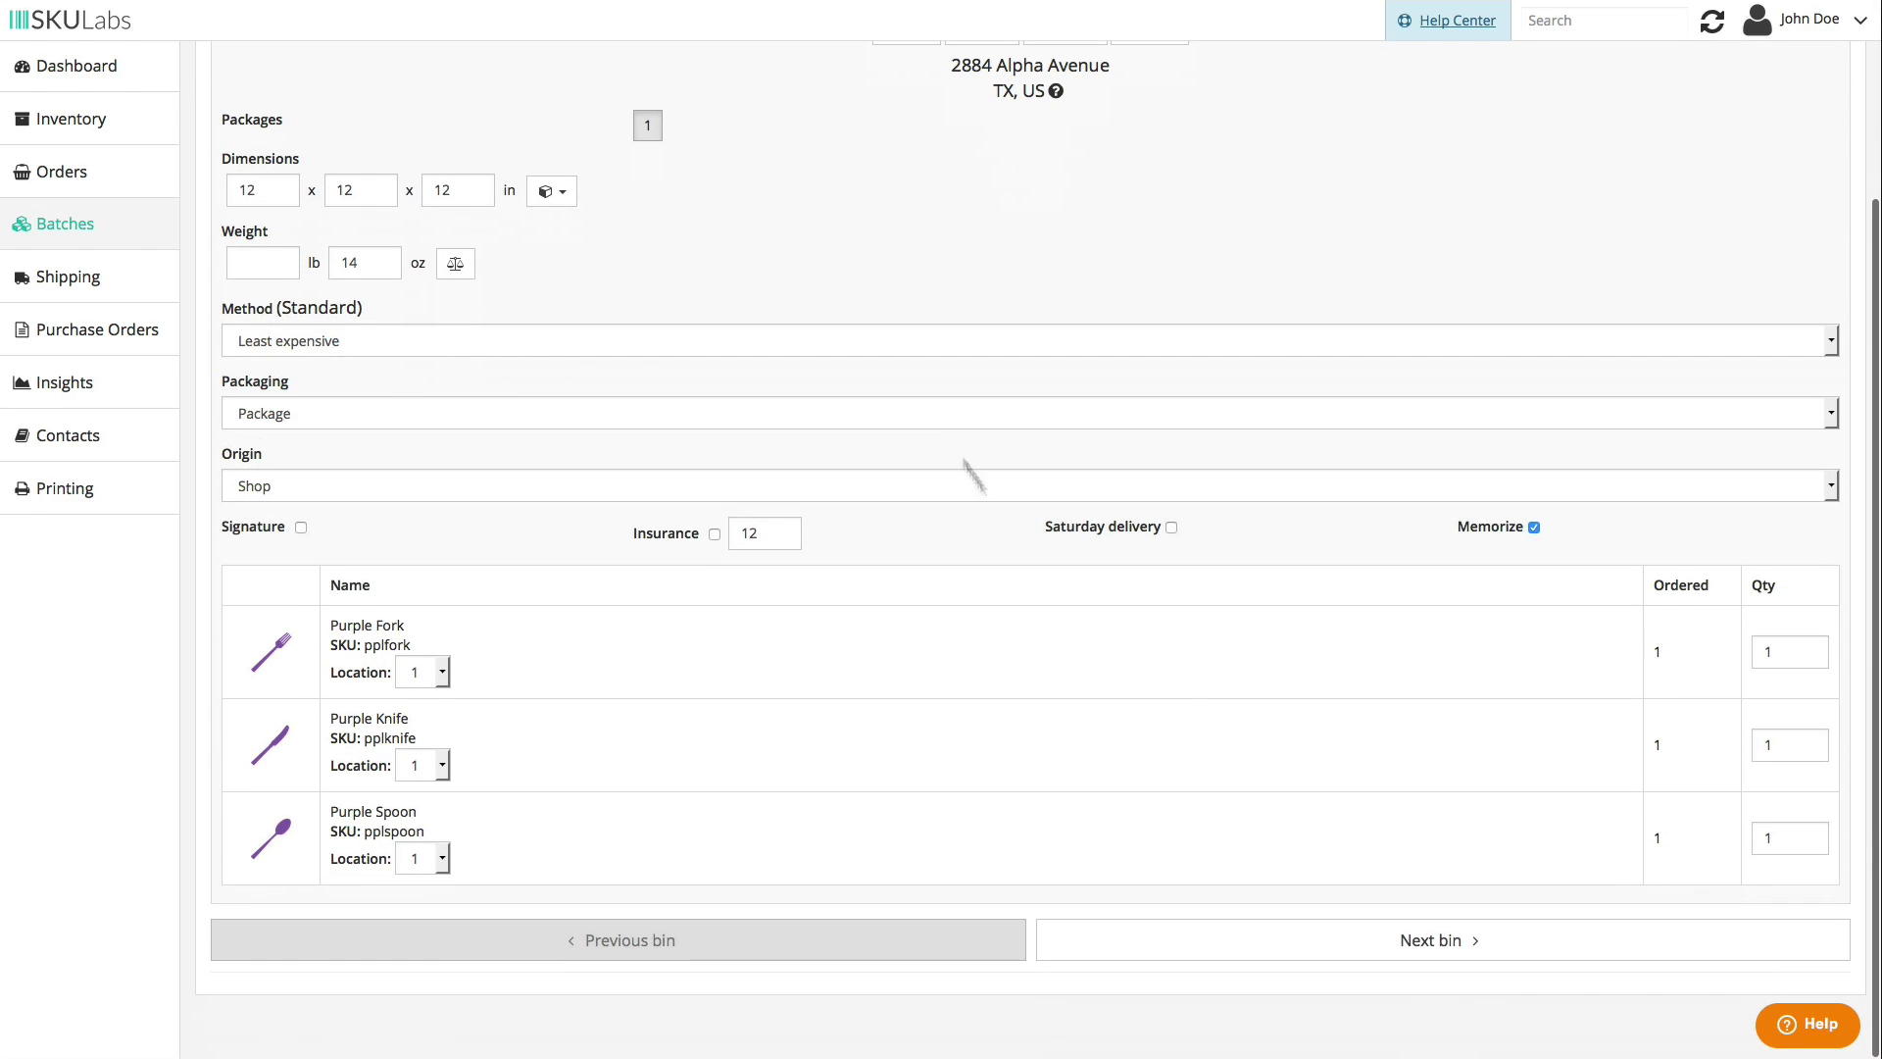
click(1372, 941)
click(1315, 938)
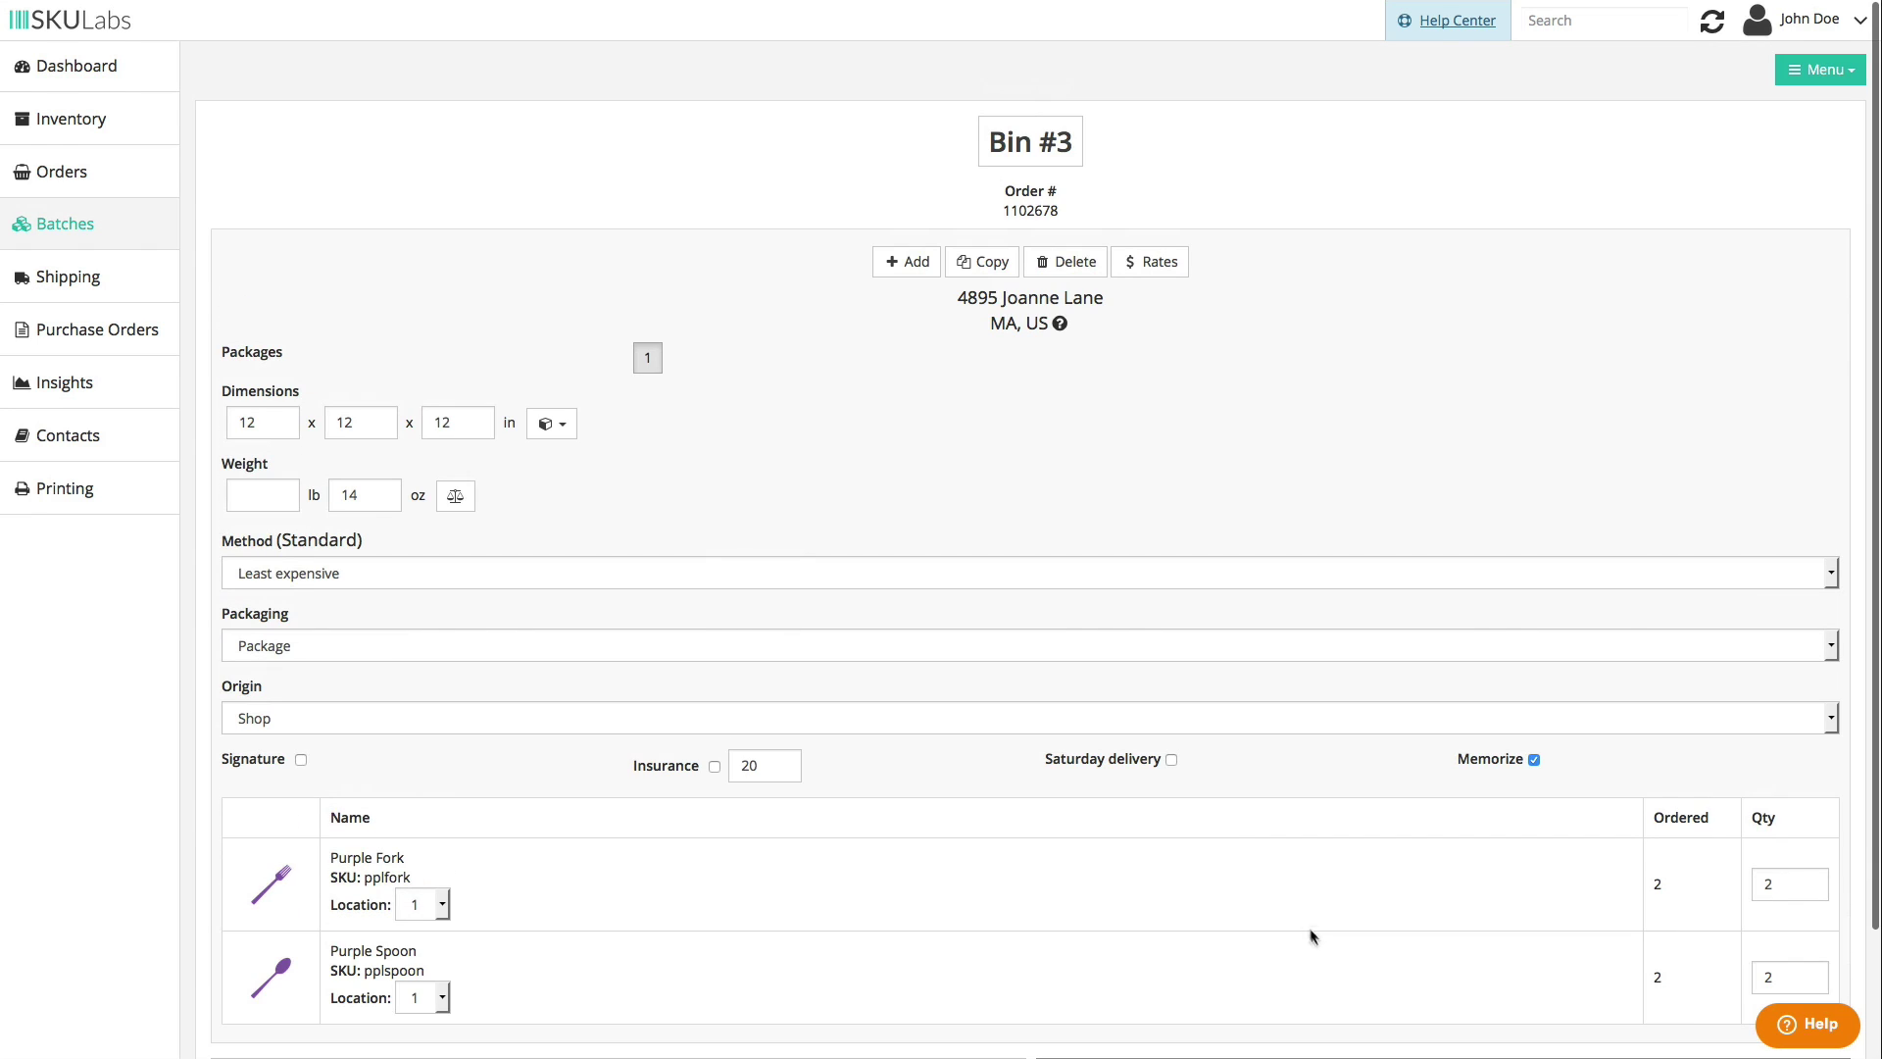
scroll(1030, 460, down, 1)
scroll(1024, 447, down, 1)
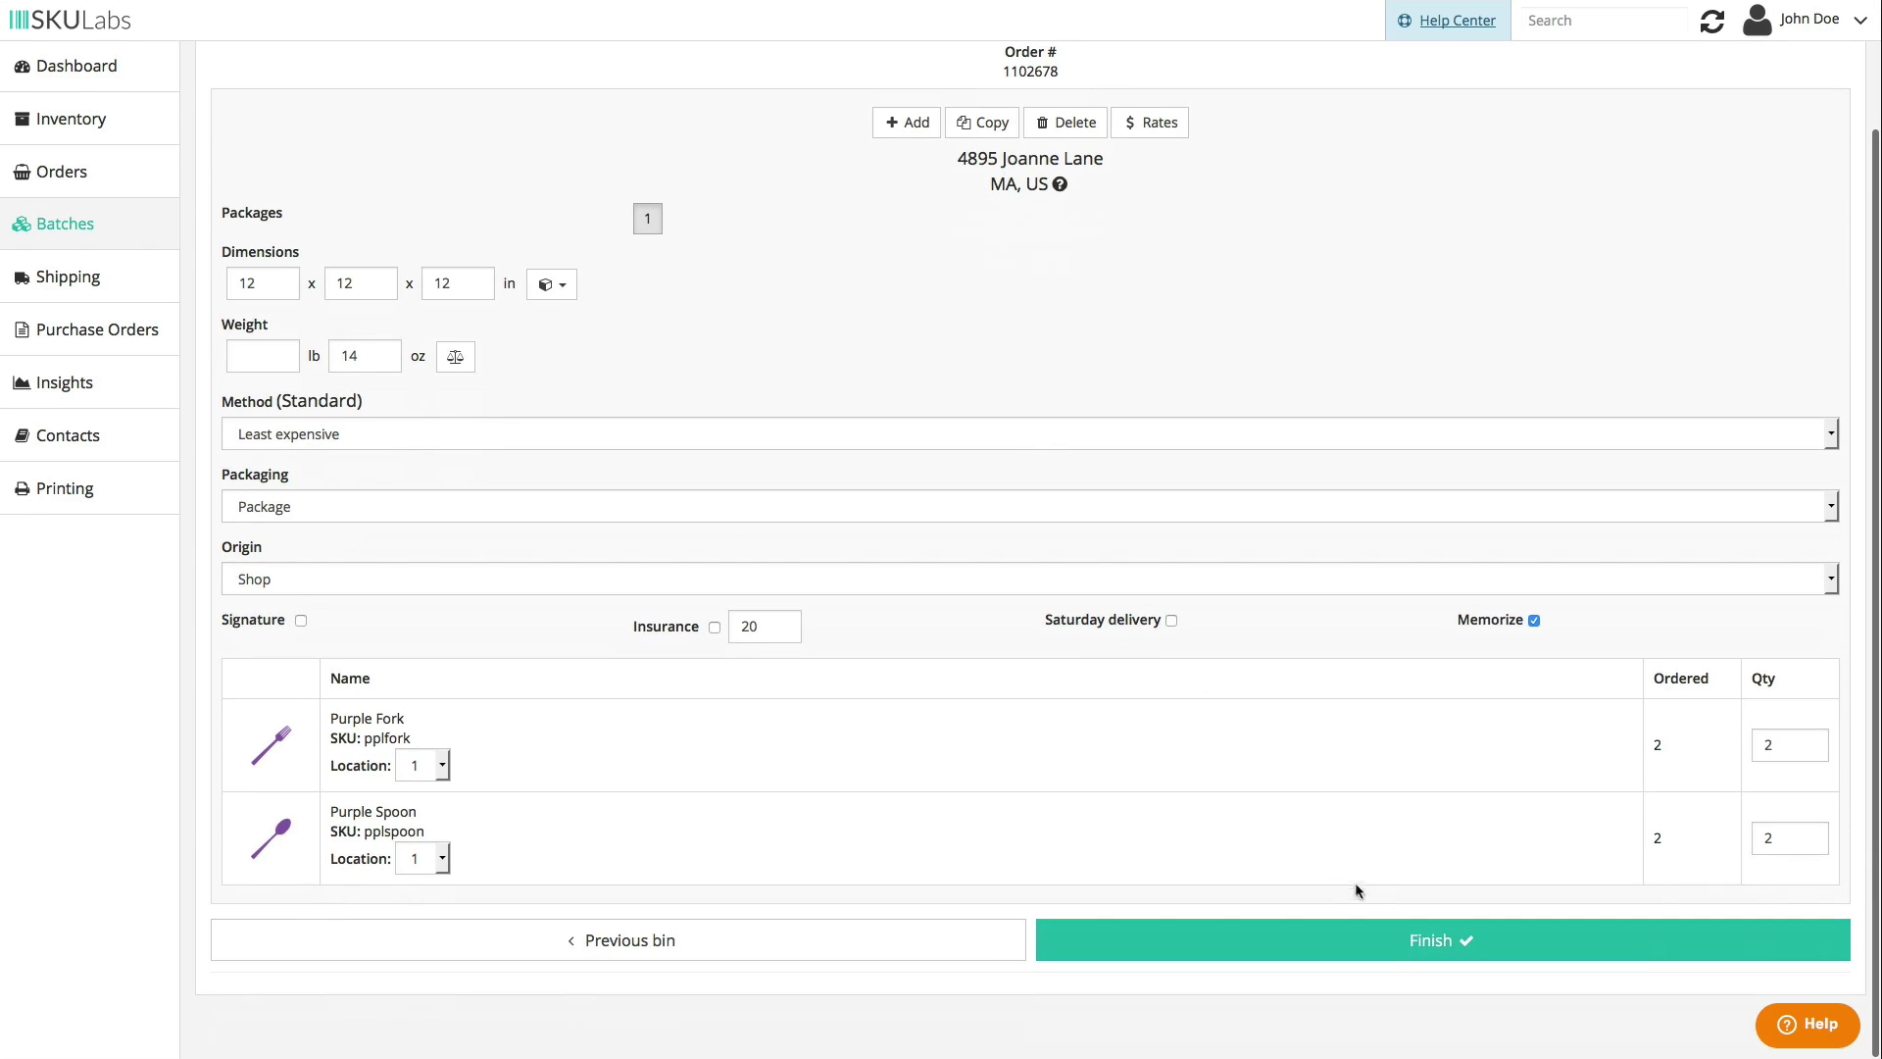